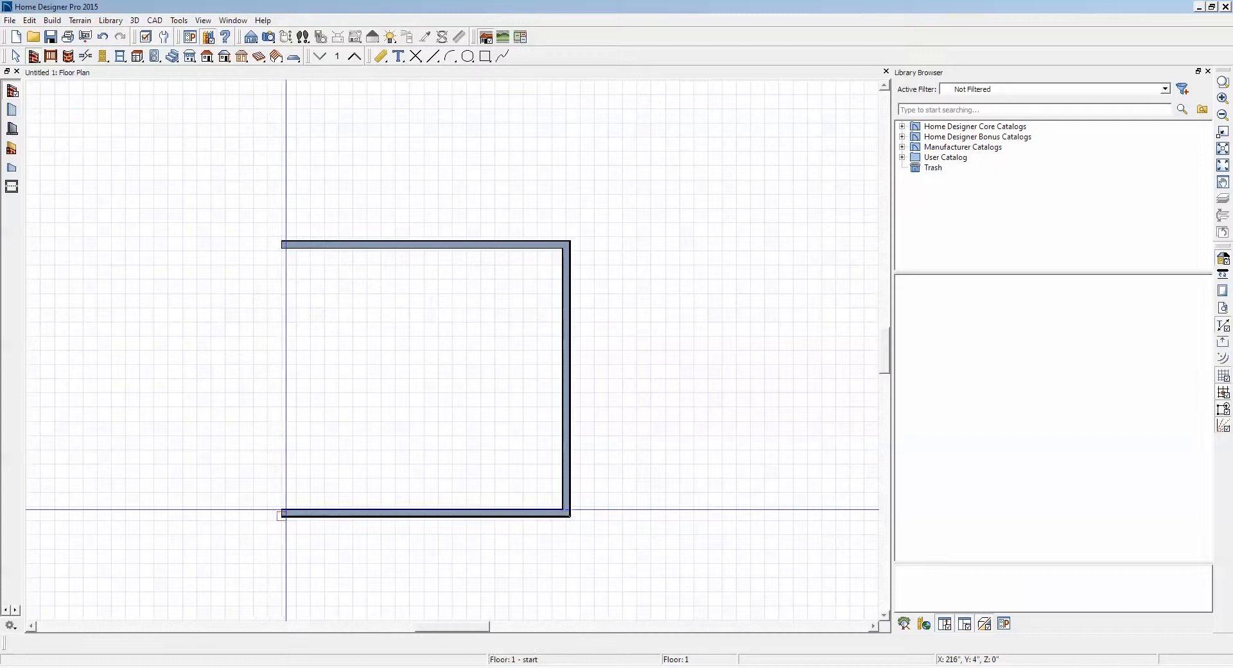
Step: Close the rectangular exterior walls at about 19'-10 7/8" by 19'-4" and draw an interior wall about 64 1/2" long down from the upper wall
left_click(271, 243)
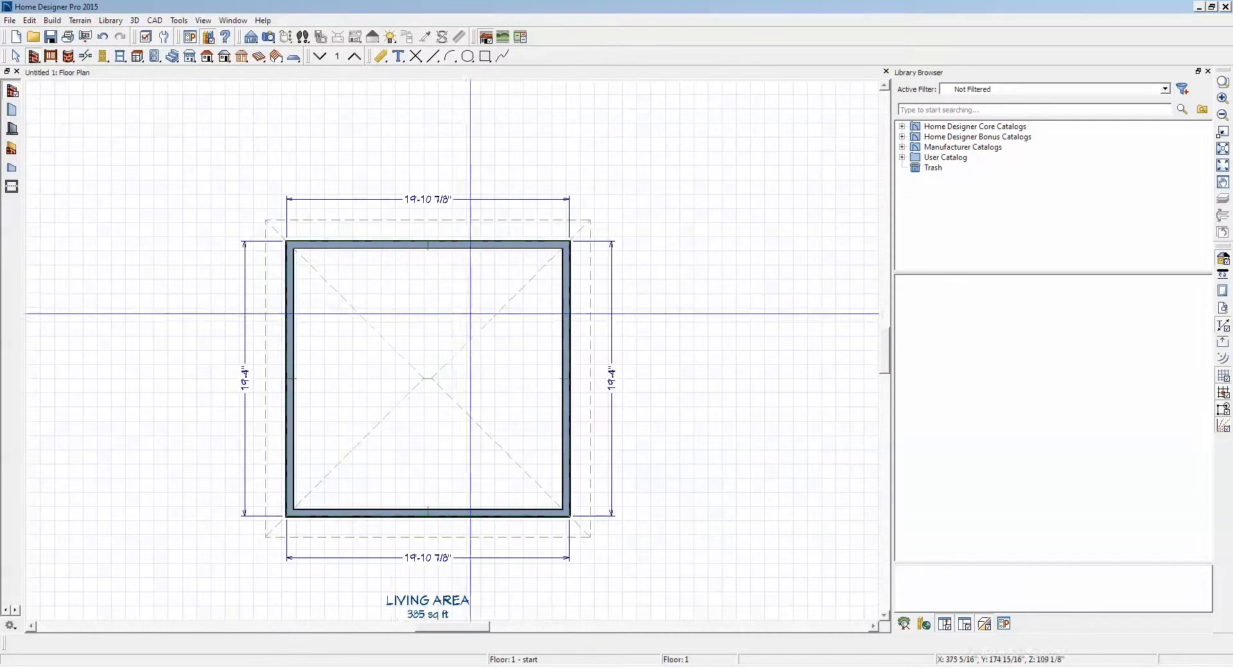
scroll(379, 337, "up", 1)
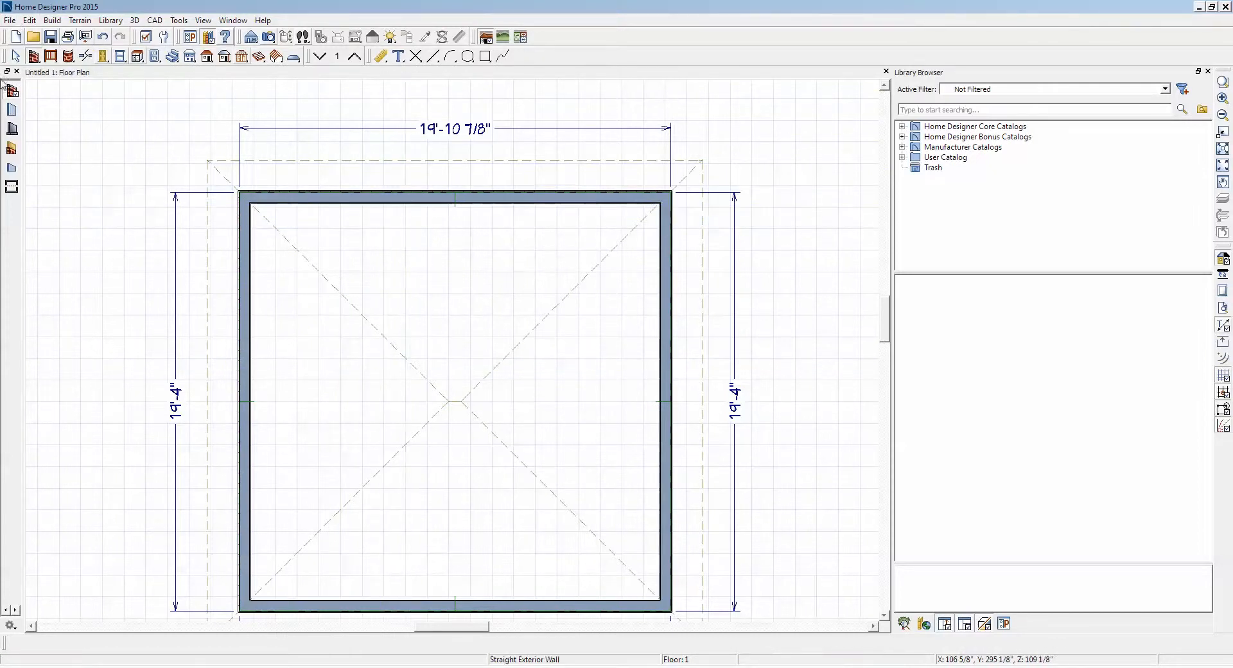
left_click(13, 111)
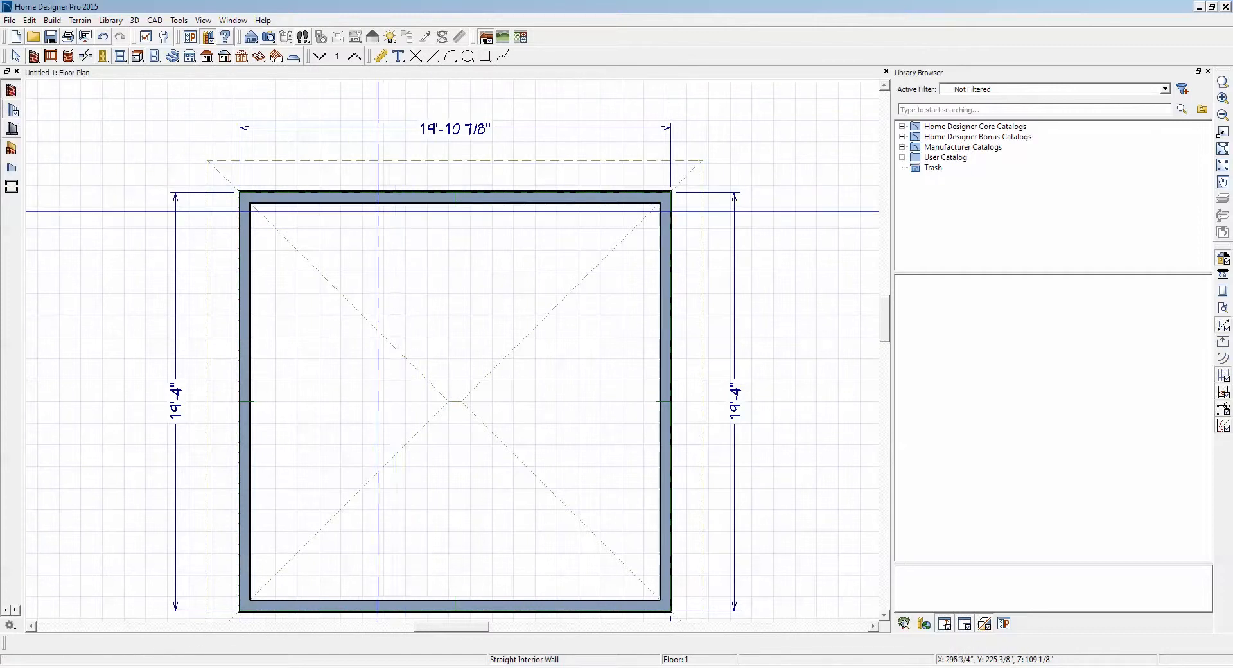
left_click_drag(378, 203, 379, 263)
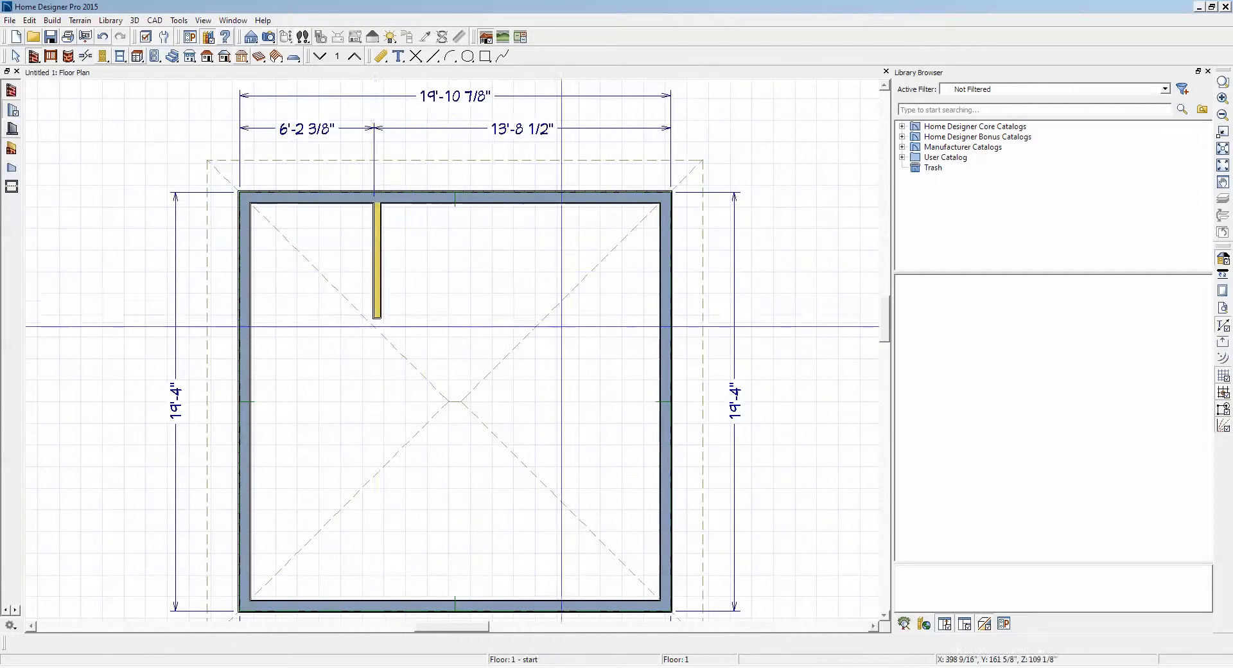
Step: Change the new interior wall's type to Glass Shower, checking its layer definition before applying
right_click(375, 255)
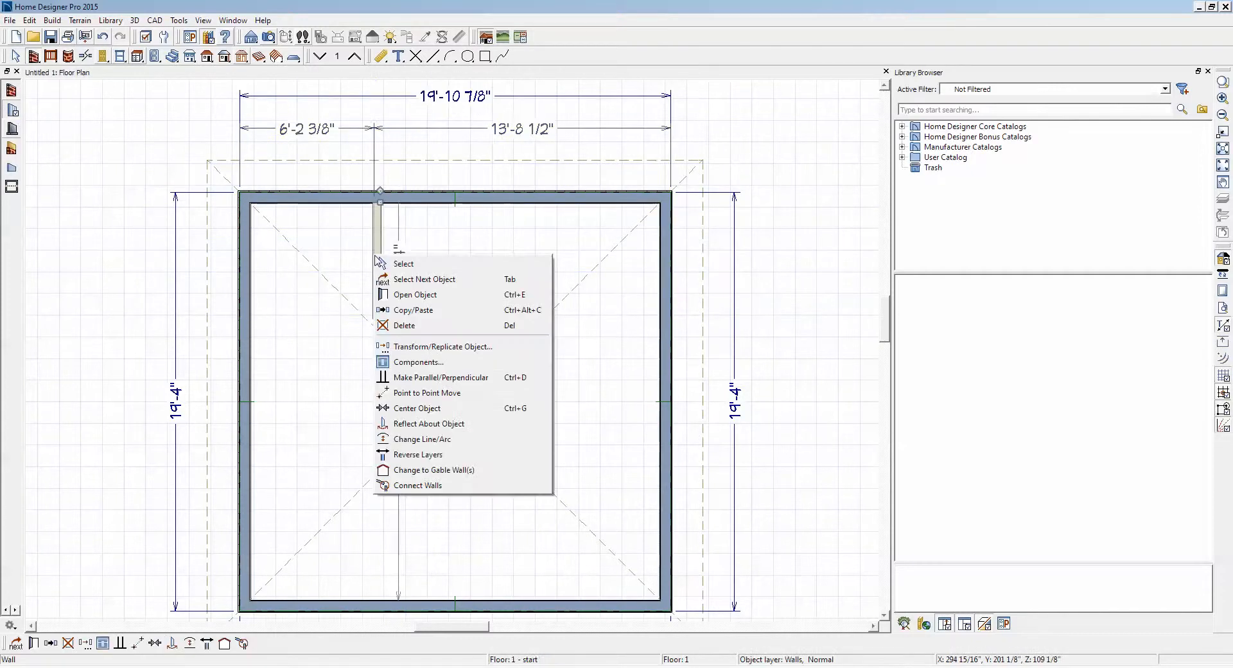
left_click(410, 301)
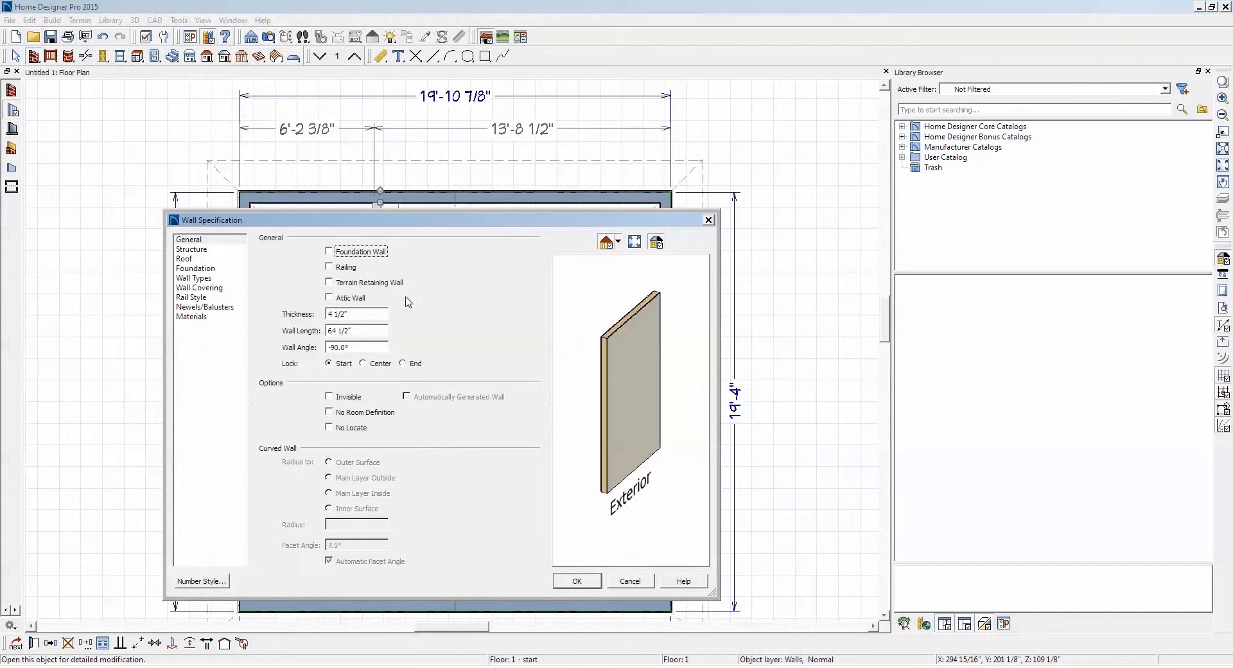
left_click(196, 278)
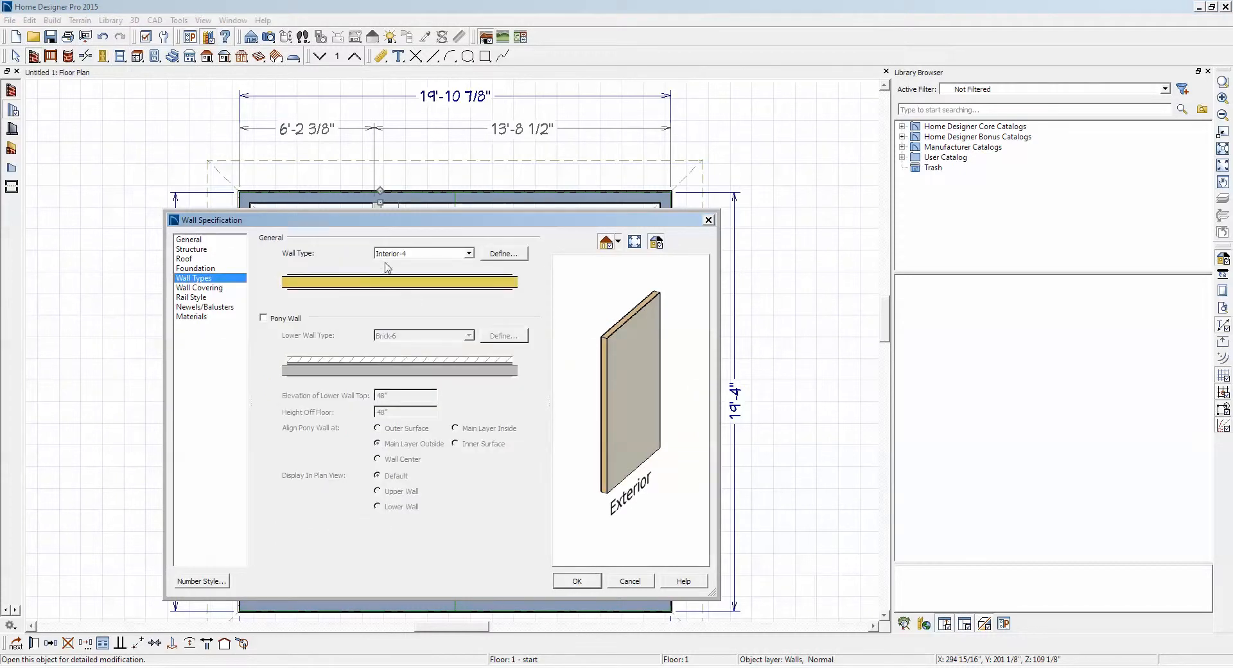
left_click(469, 255)
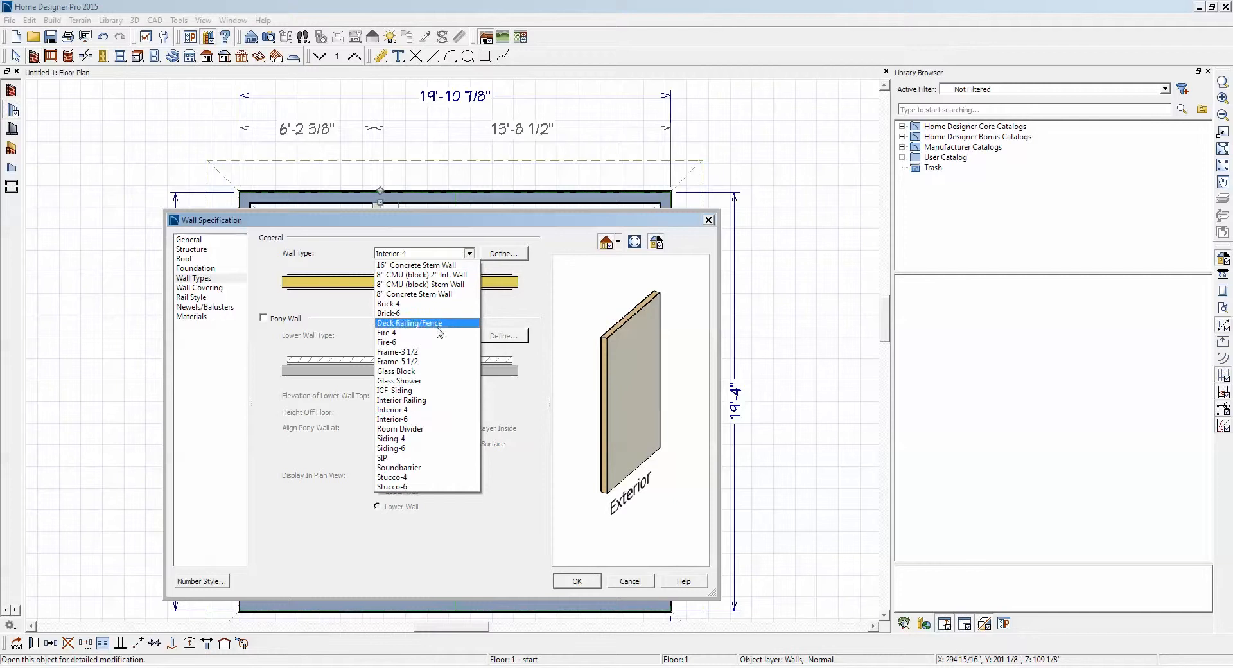
left_click(394, 381)
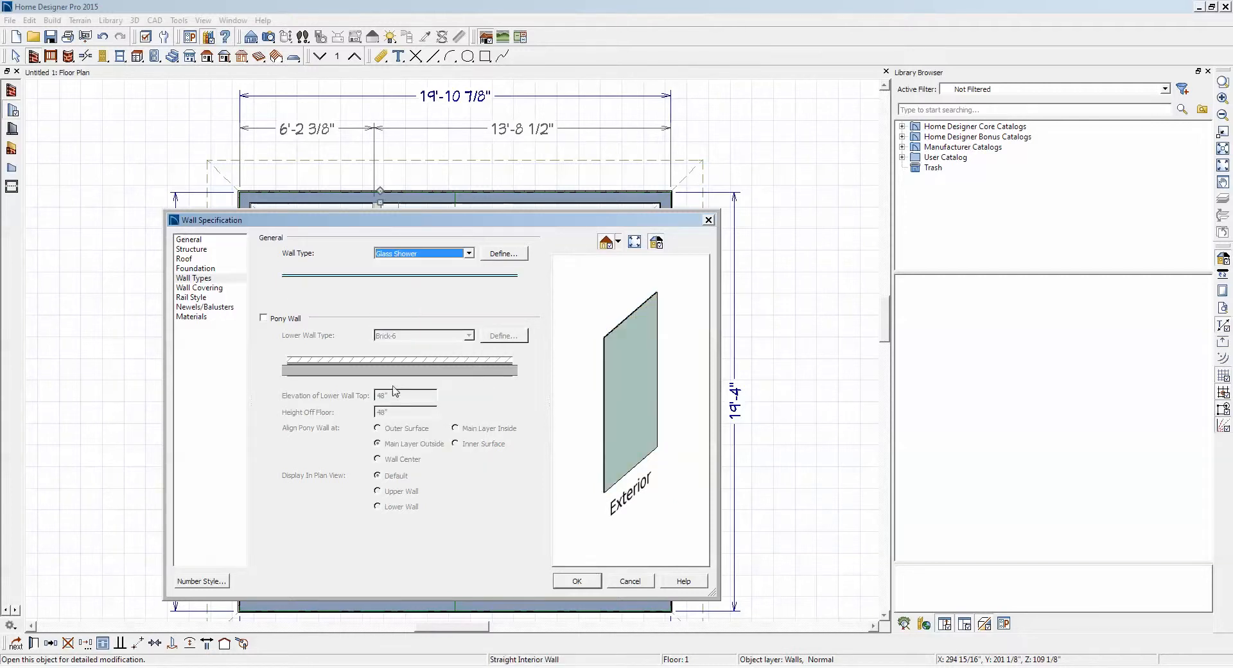
left_click(506, 256)
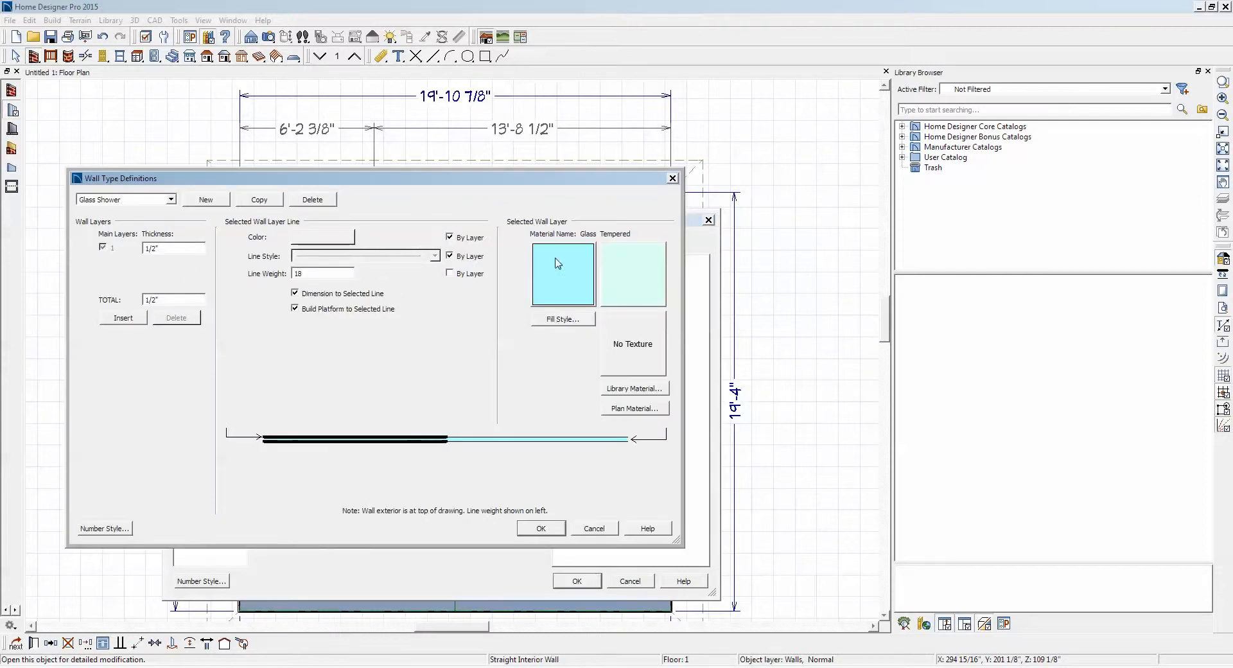
left_click(541, 528)
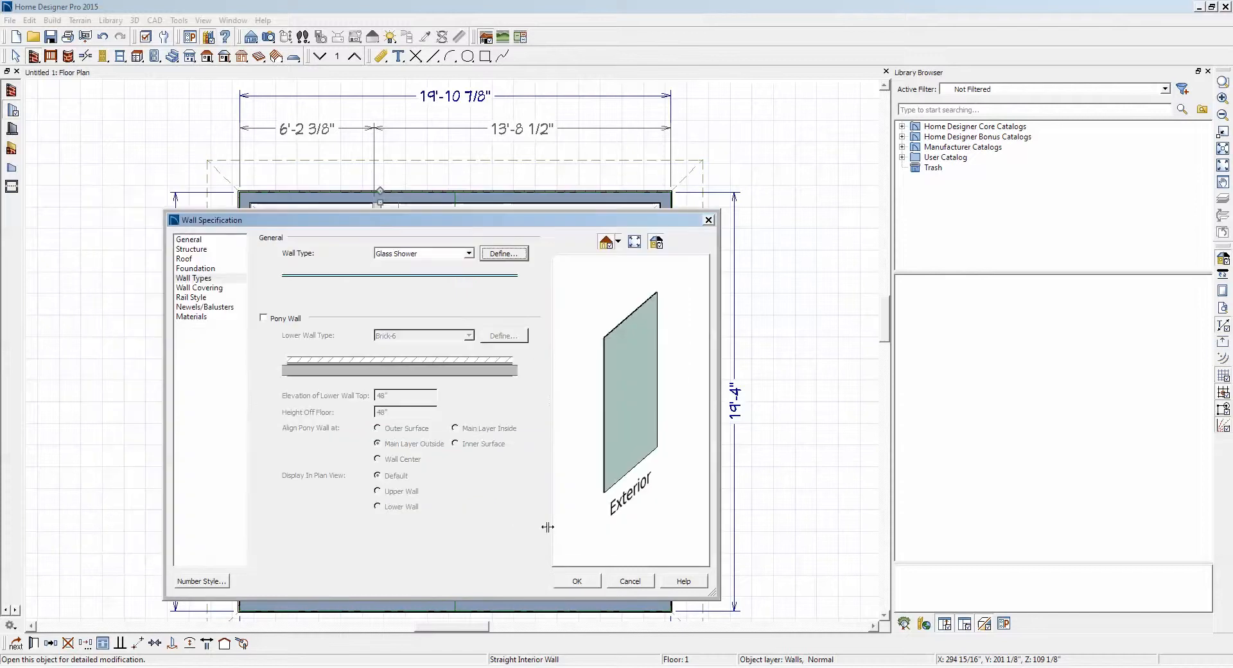
left_click(575, 581)
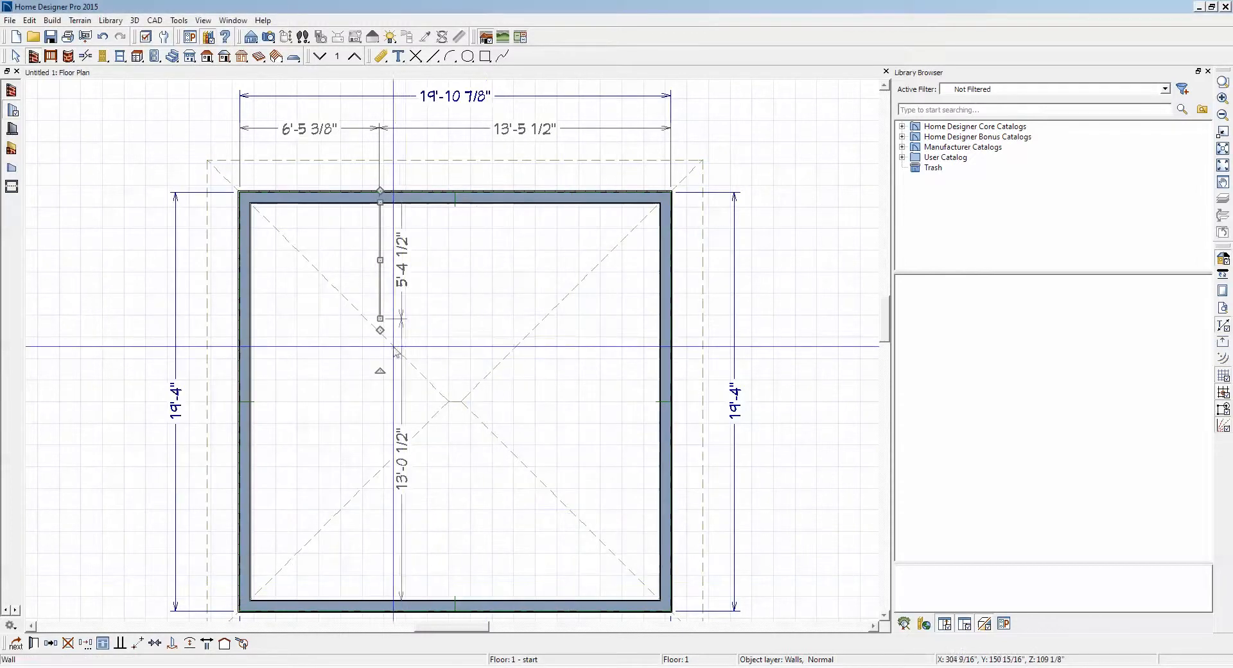
Step: Draw a second wall about 6'-0 3/8" long from the glass wall's free end to the left exterior wall, enclosing the corner
left_click_drag(380, 330, 239, 318)
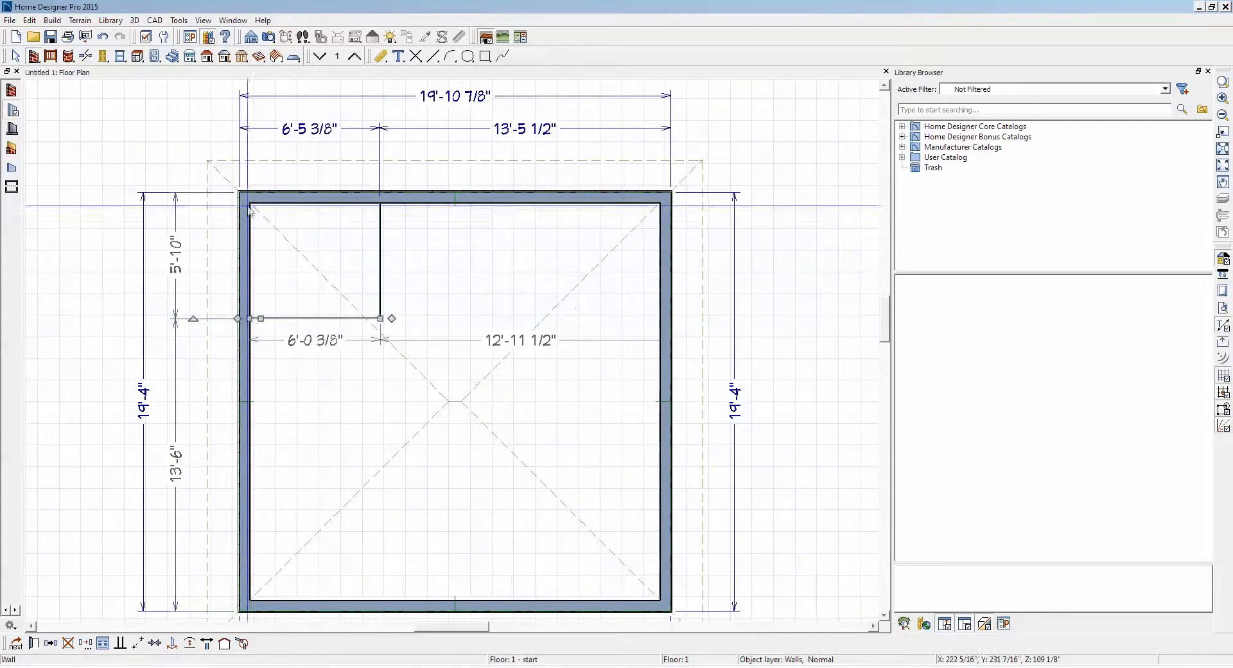
key("Escape")
Step: Review the General and Architectural preferences for the wall options
left_click(30, 19)
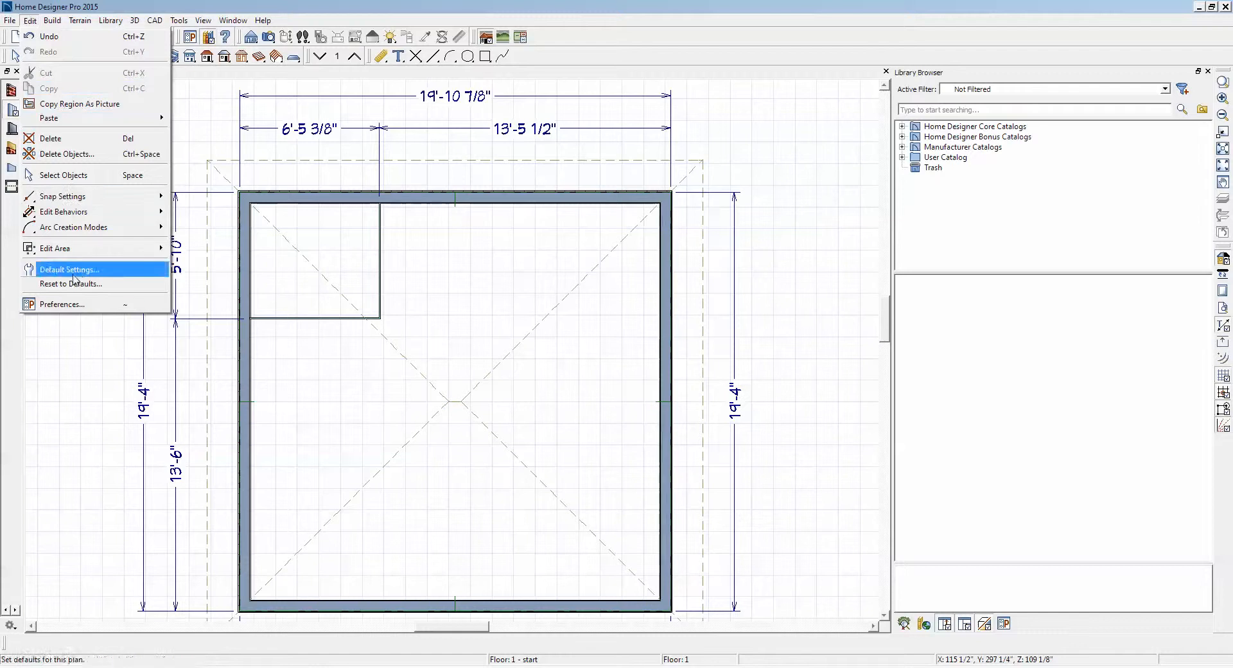
left_click(69, 304)
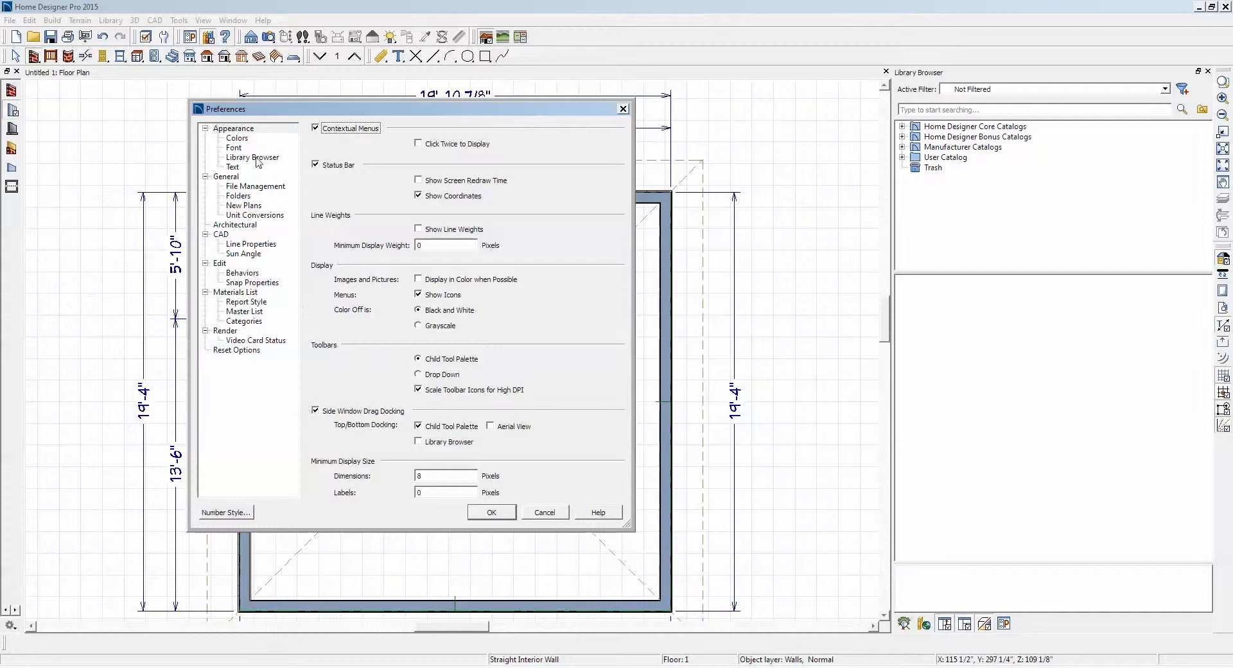
left_click(232, 179)
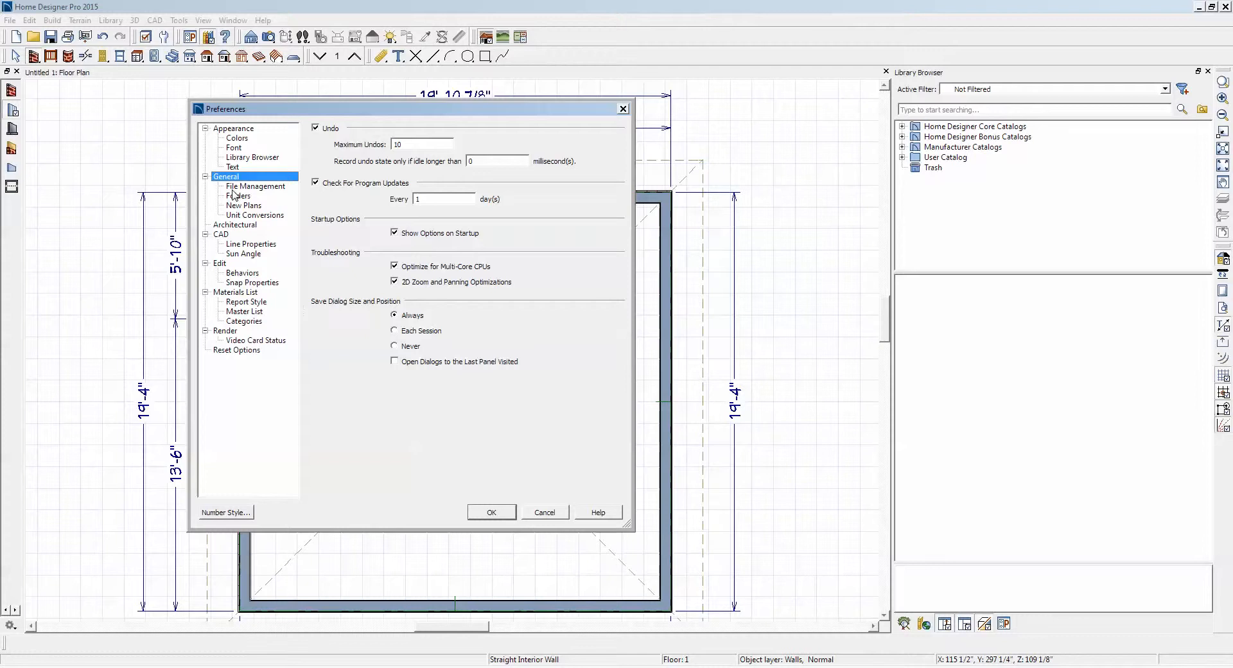
left_click(244, 226)
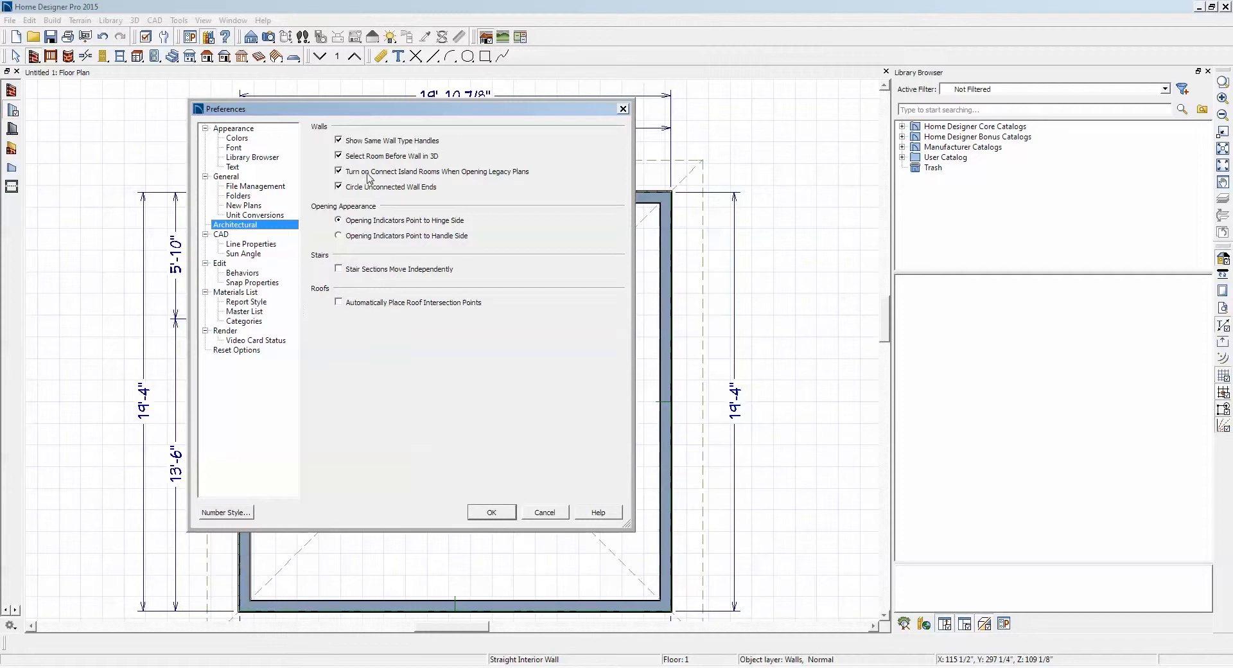
left_click(492, 512)
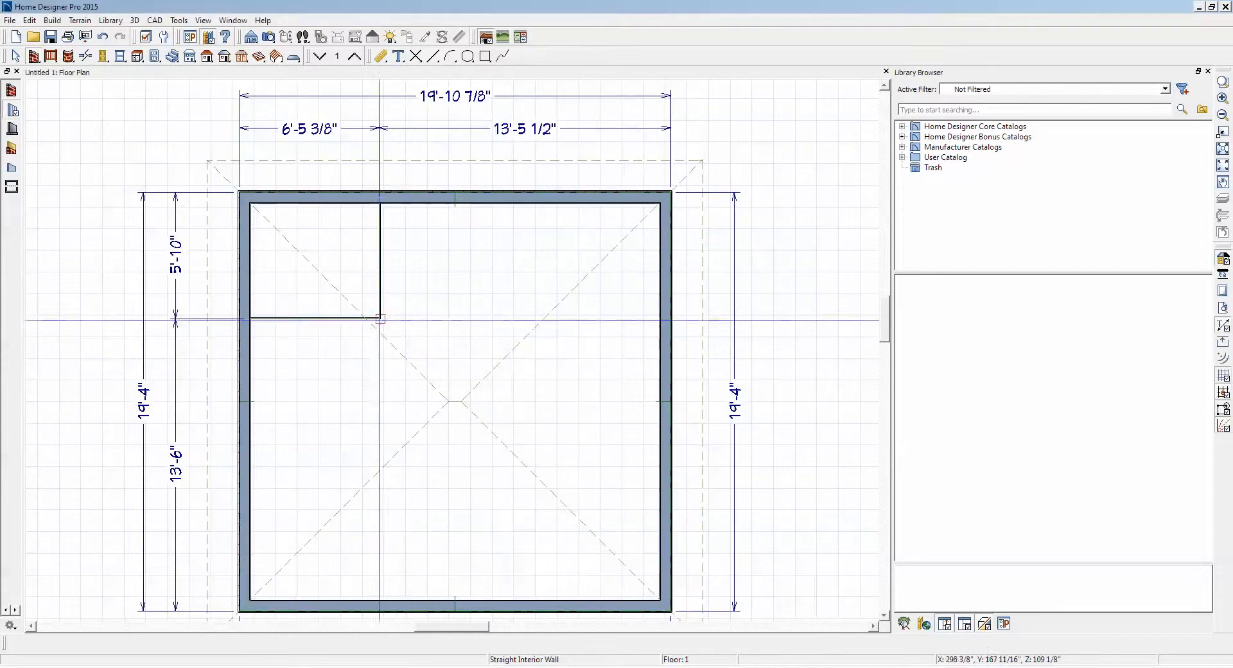
left_click(497, 203)
mouse_move(683, 192)
left_mouse_down()
mouse_move(726, 183)
mouse_move(752, 144)
mouse_move(737, 113)
mouse_move(668, 164)
mouse_move(670, 138)
mouse_move(669, 194)
left_mouse_up()
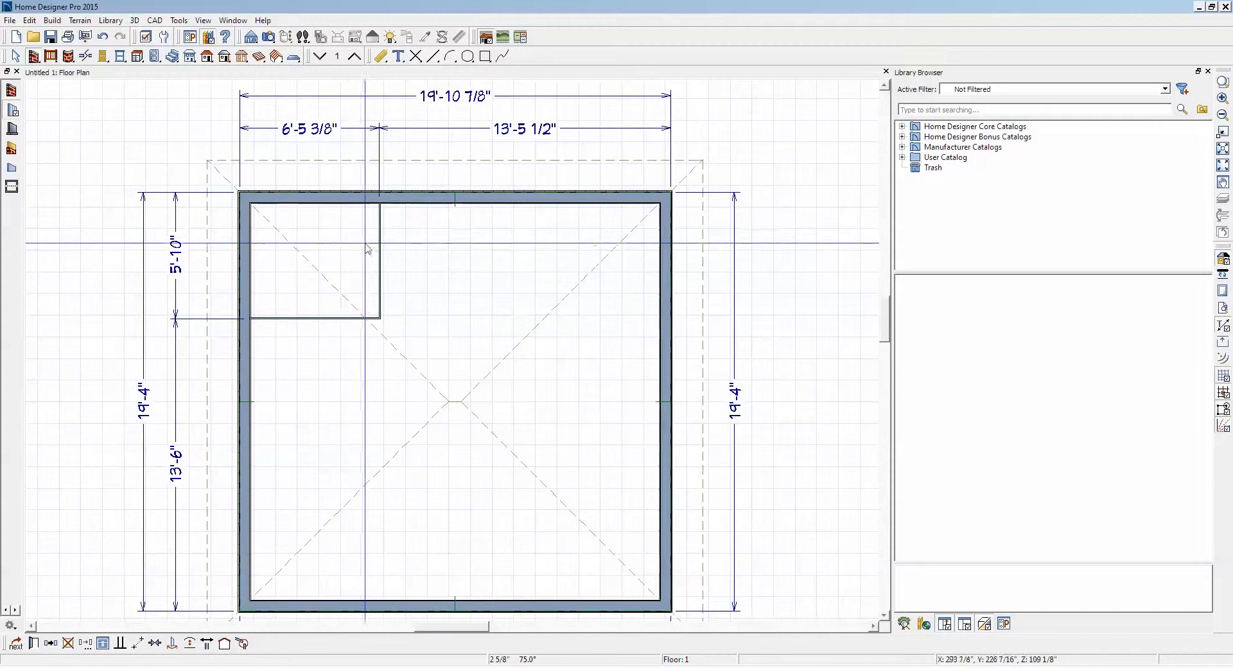
Step: Create a Full Camera view from the room's lower-right corner toward the glass enclosure and tile it beside the floor plan
left_click(268, 36)
left_click_drag(592, 532, 374, 333)
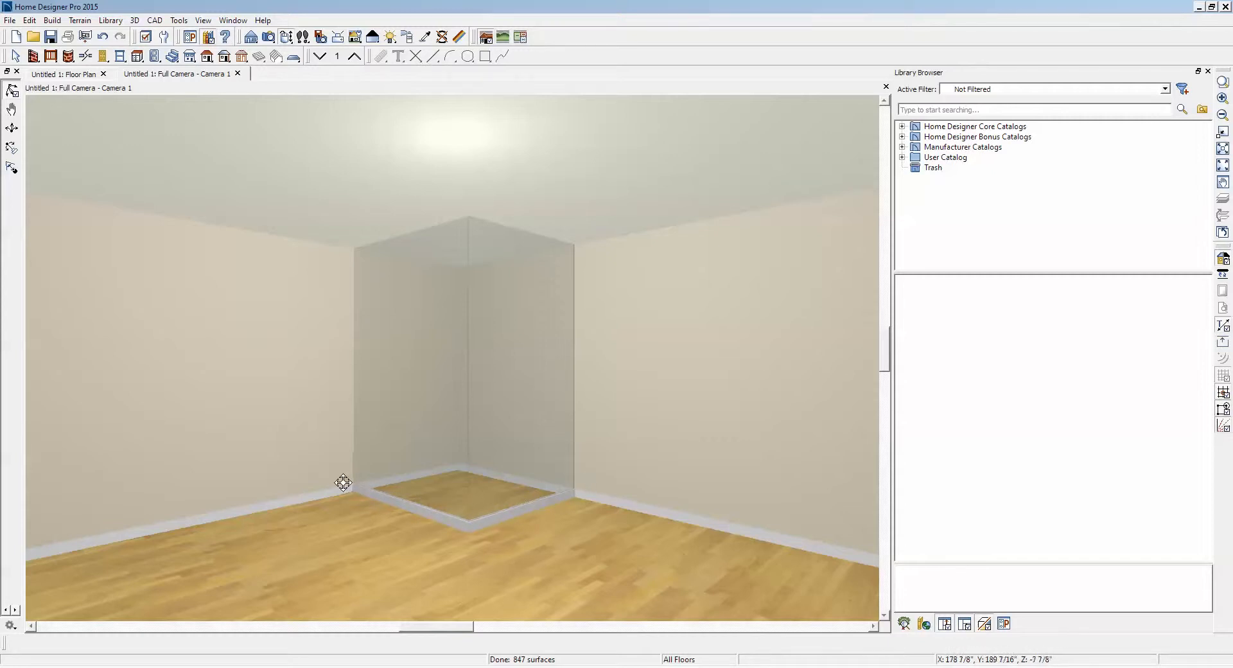
left_click_drag(426, 542, 683, 451)
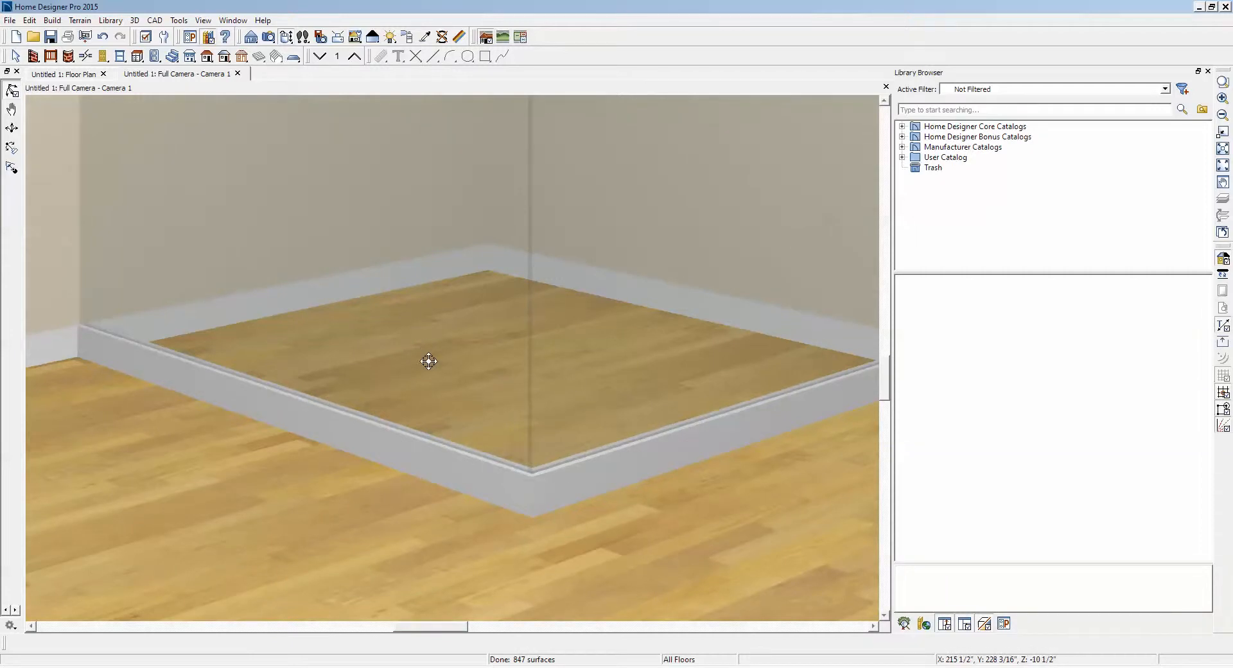
scroll(431, 362, "down", 5)
scroll(434, 364, "down", 2)
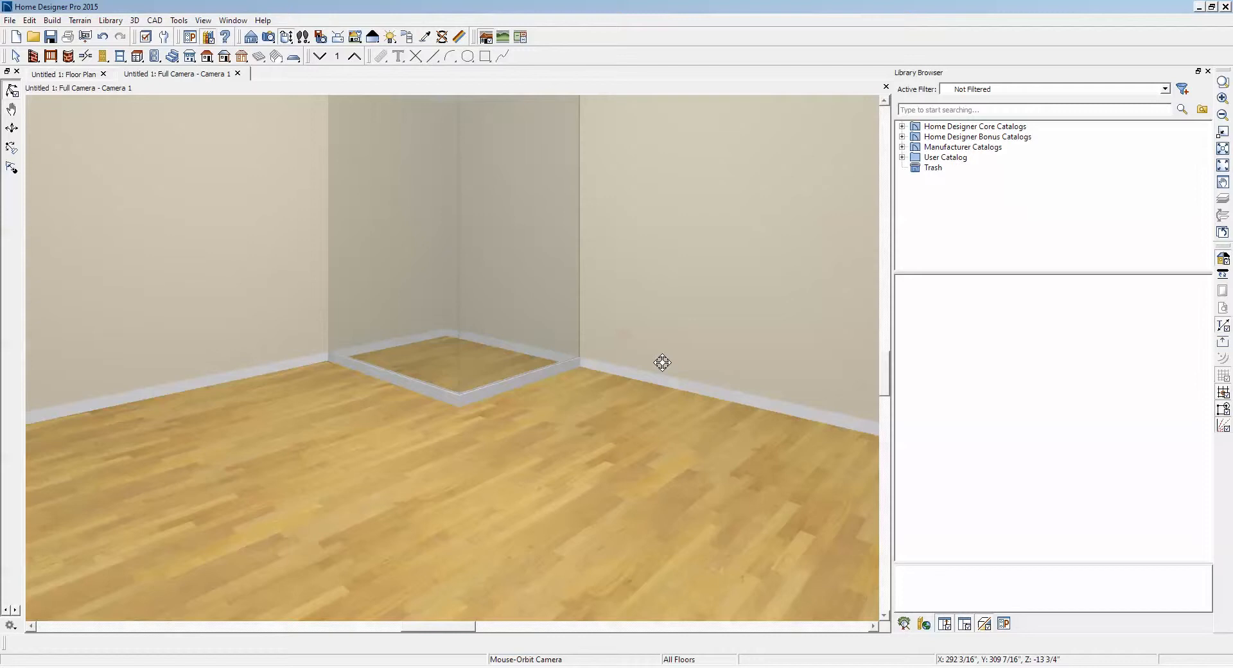
key("shift+F4")
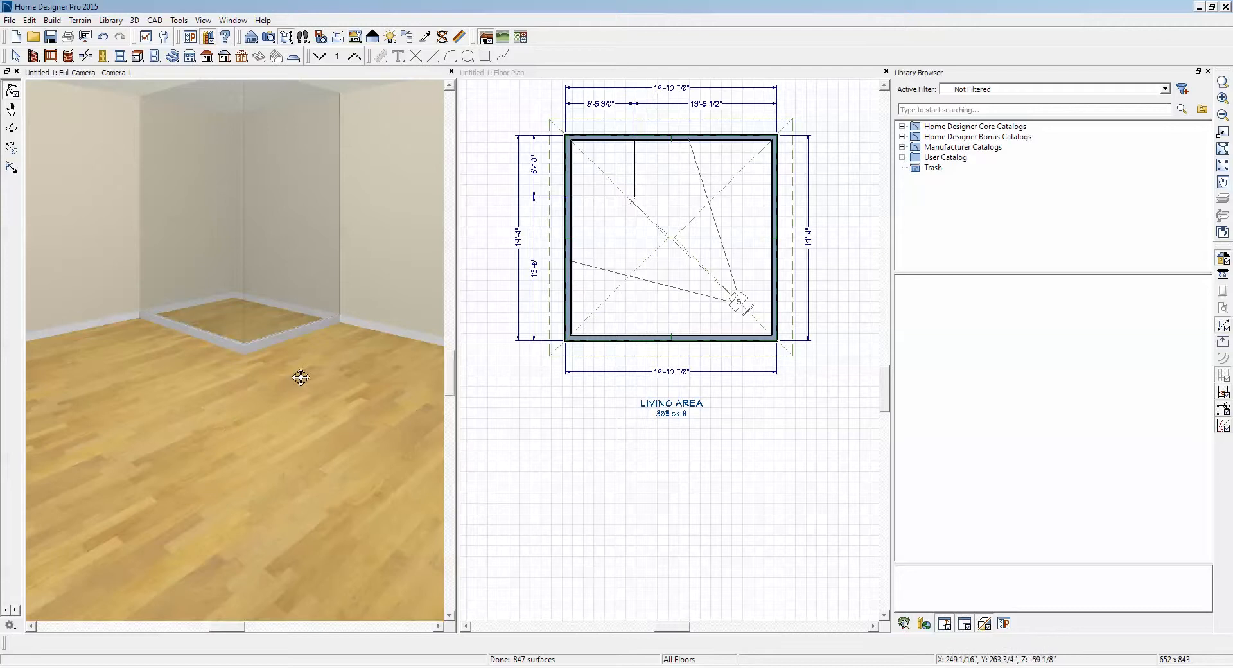
Step: Set the enclosed corner room's type to Bath and give it the custom room name SHOWER
right_click(595, 187)
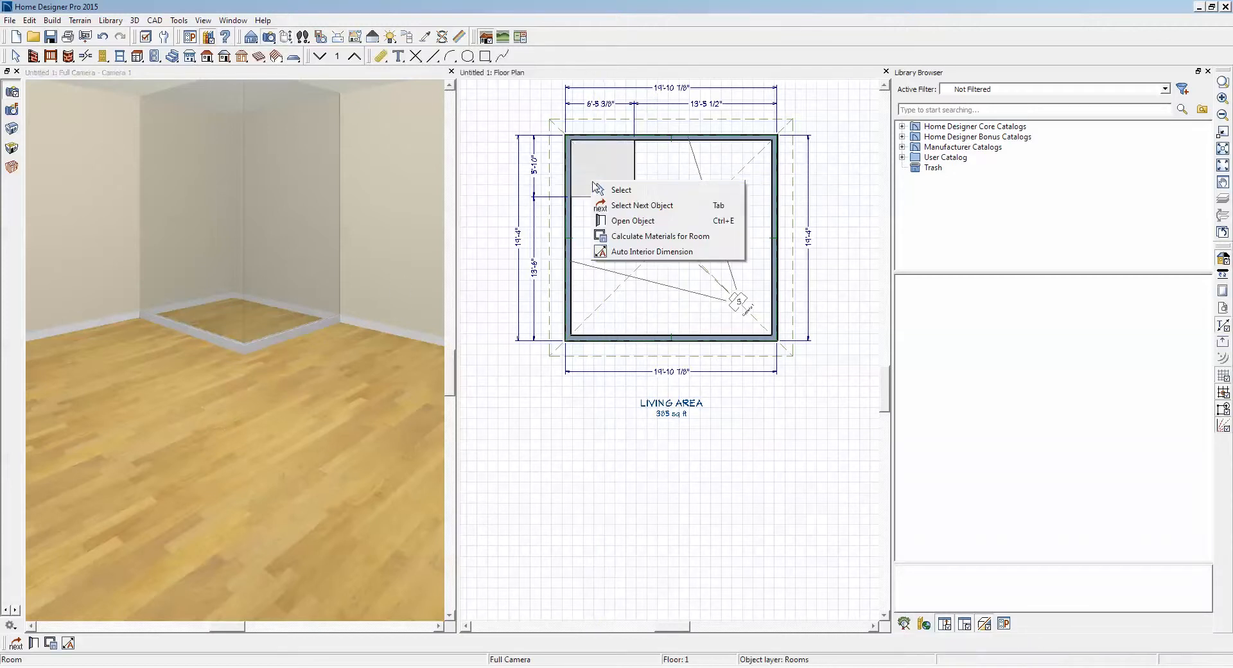
left_click(632, 221)
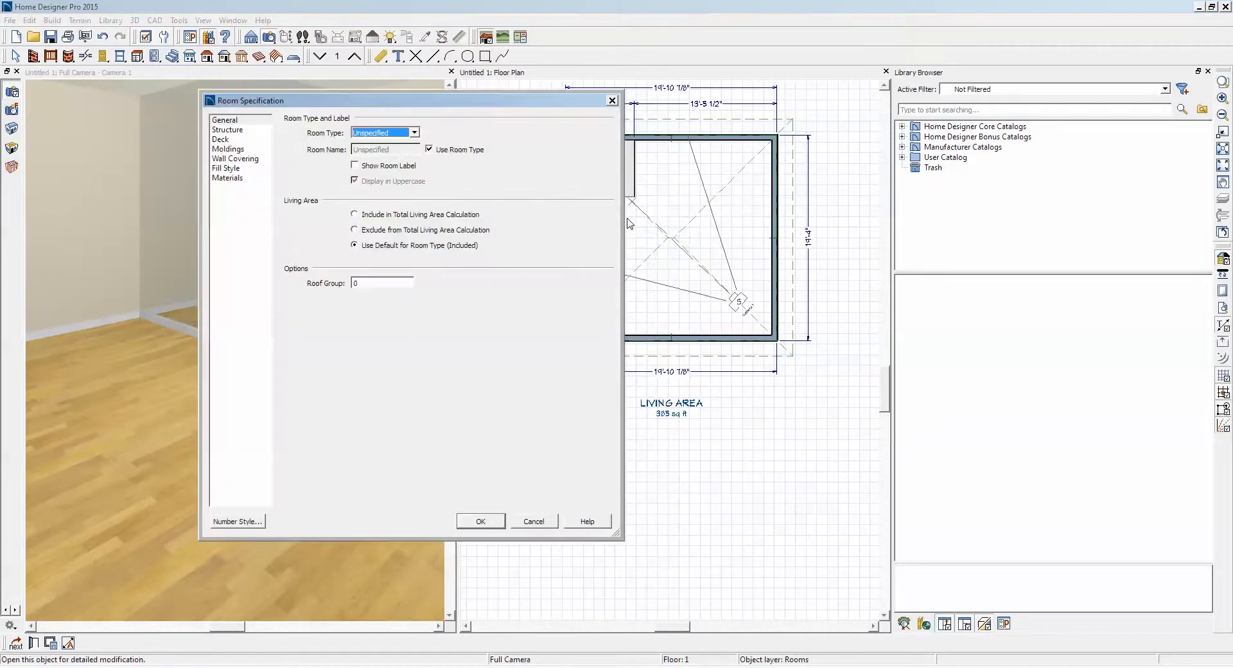
left_click(415, 133)
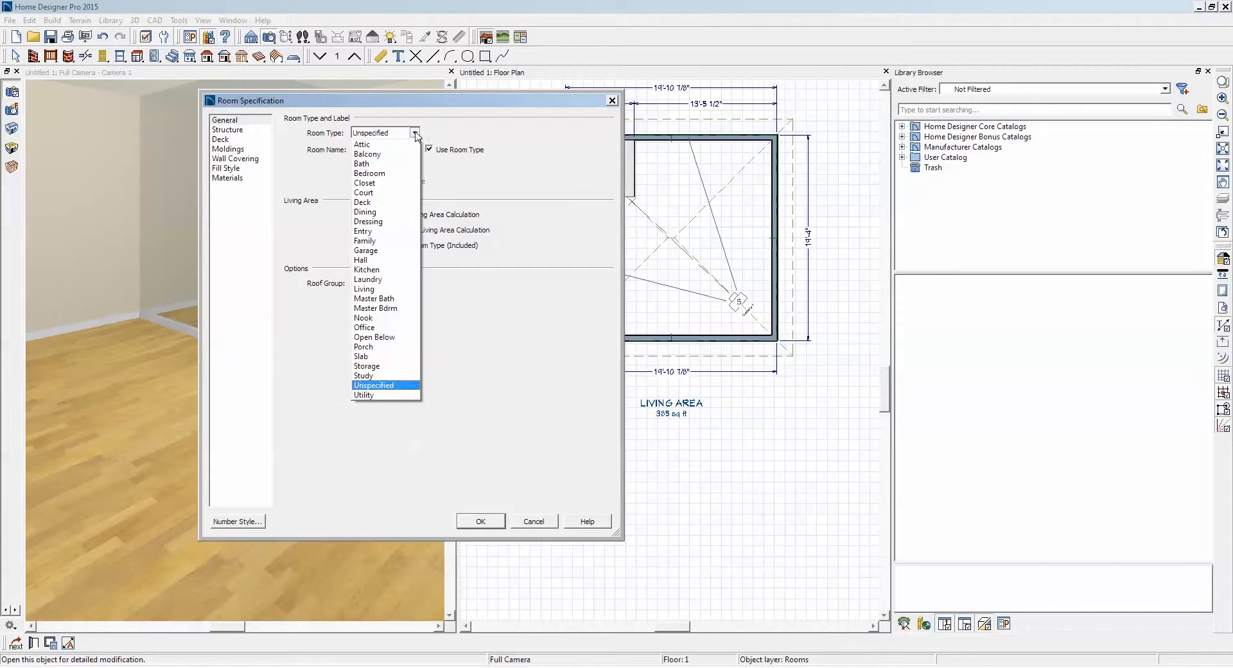
left_click(409, 164)
left_click(430, 150)
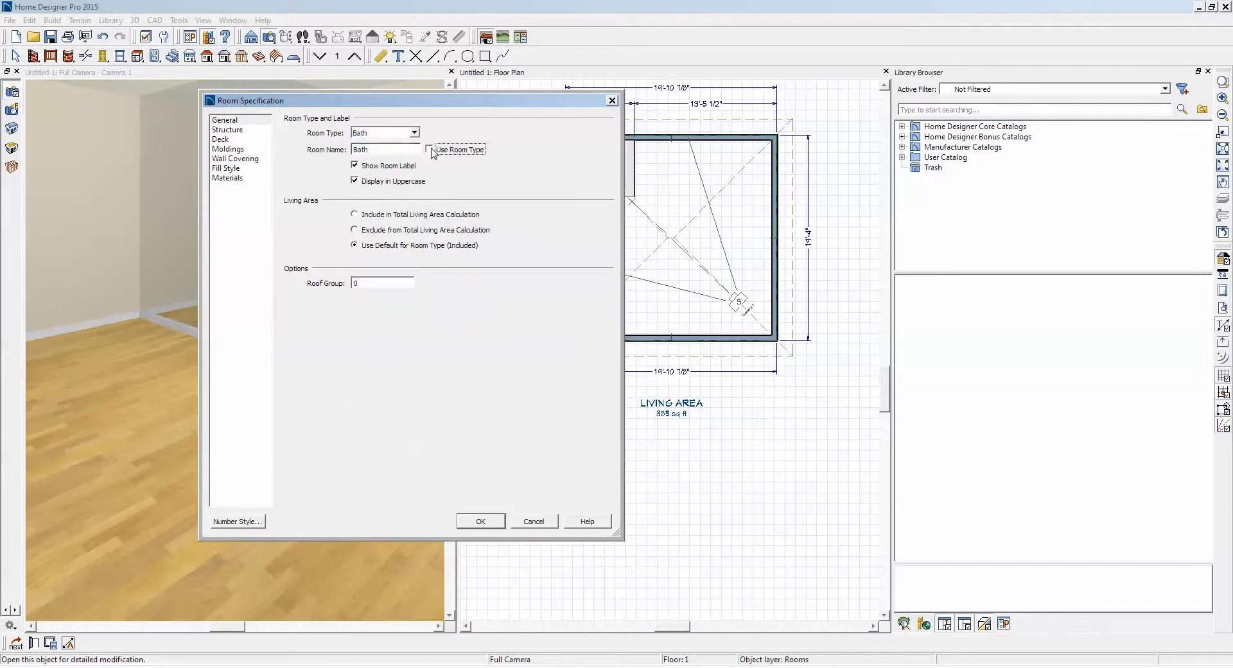
left_click_drag(379, 149, 271, 156)
left_click(481, 521)
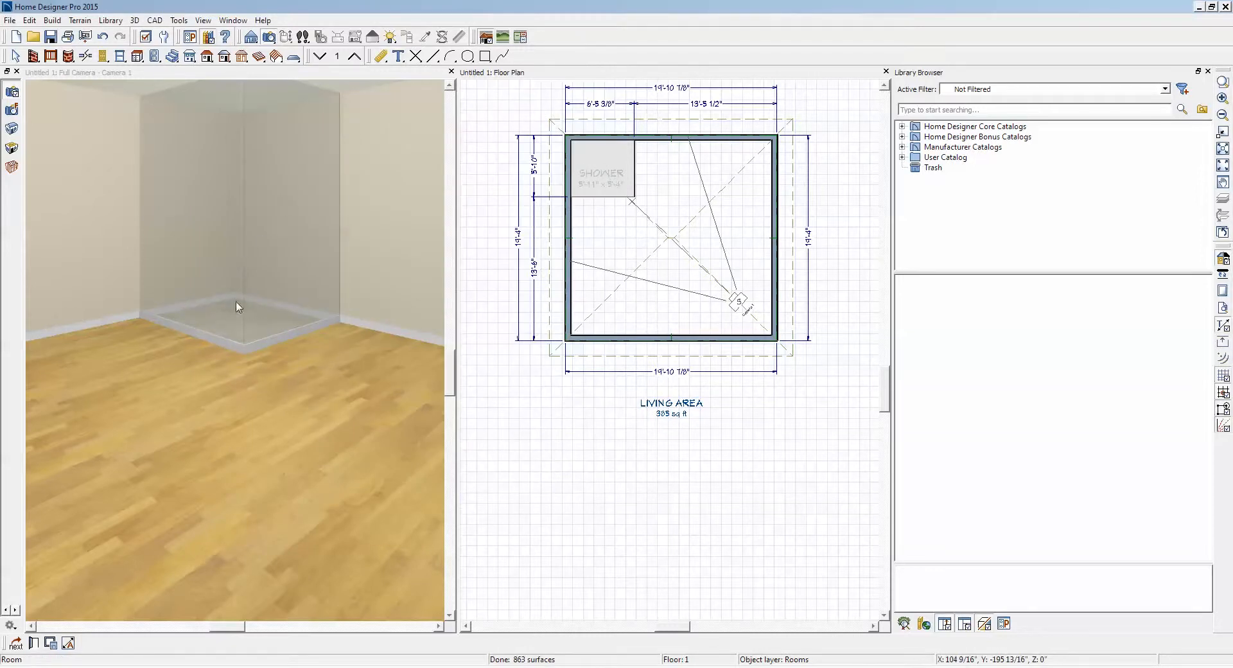
Step: Turn off the default moldings for the SHOWER room and delete its Default Base Molding profile
right_click(606, 158)
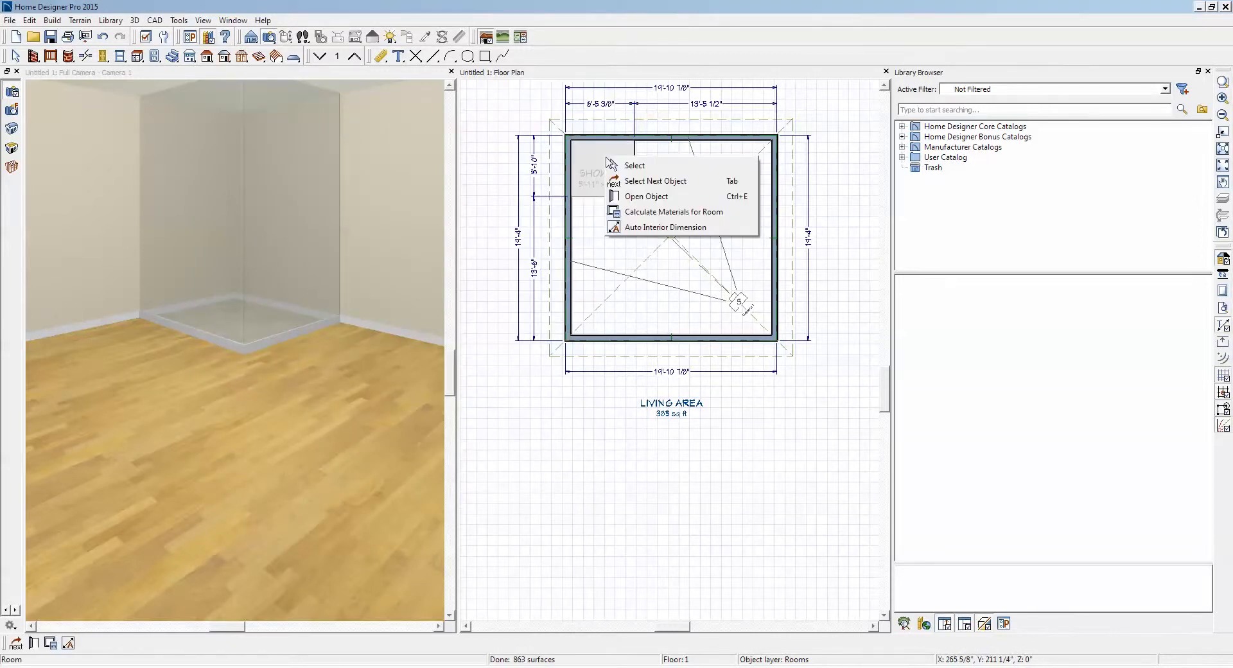
left_click(662, 198)
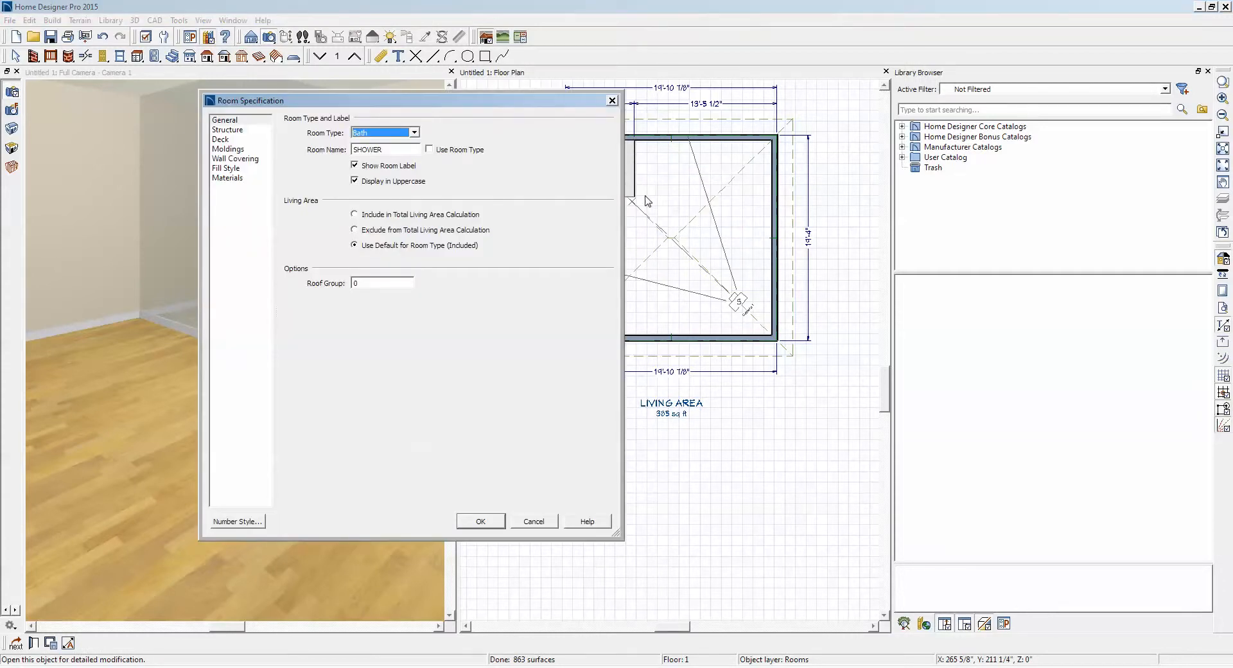
left_click(229, 149)
left_click(307, 122)
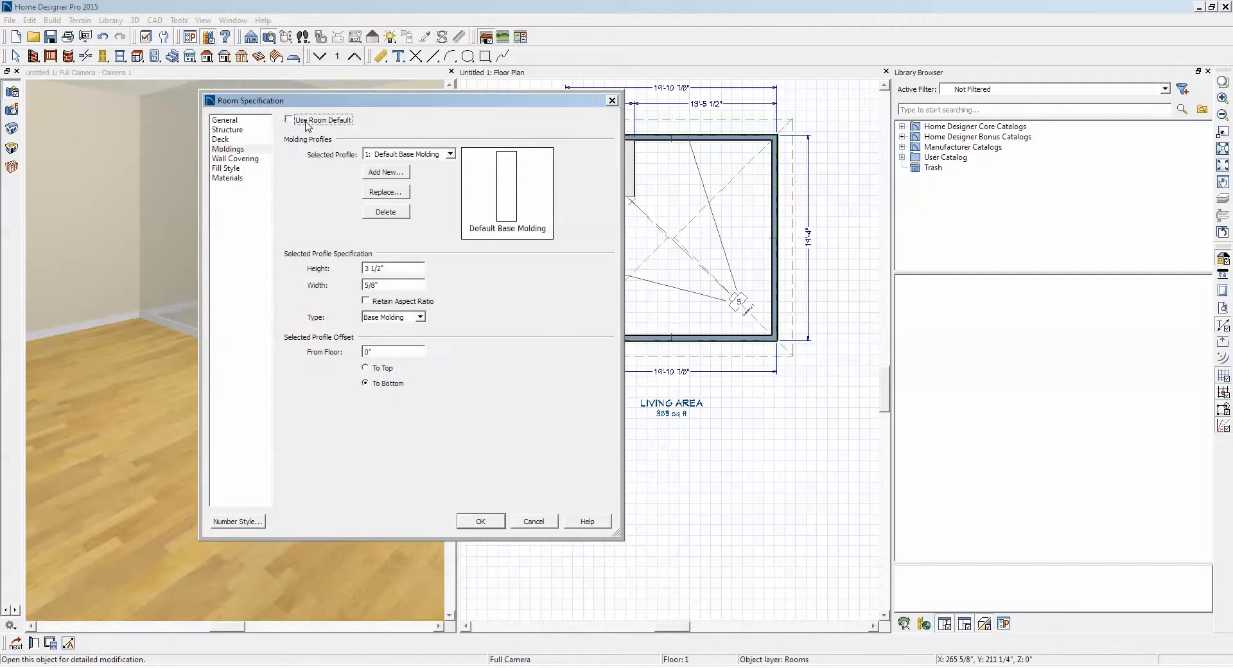
left_click(386, 212)
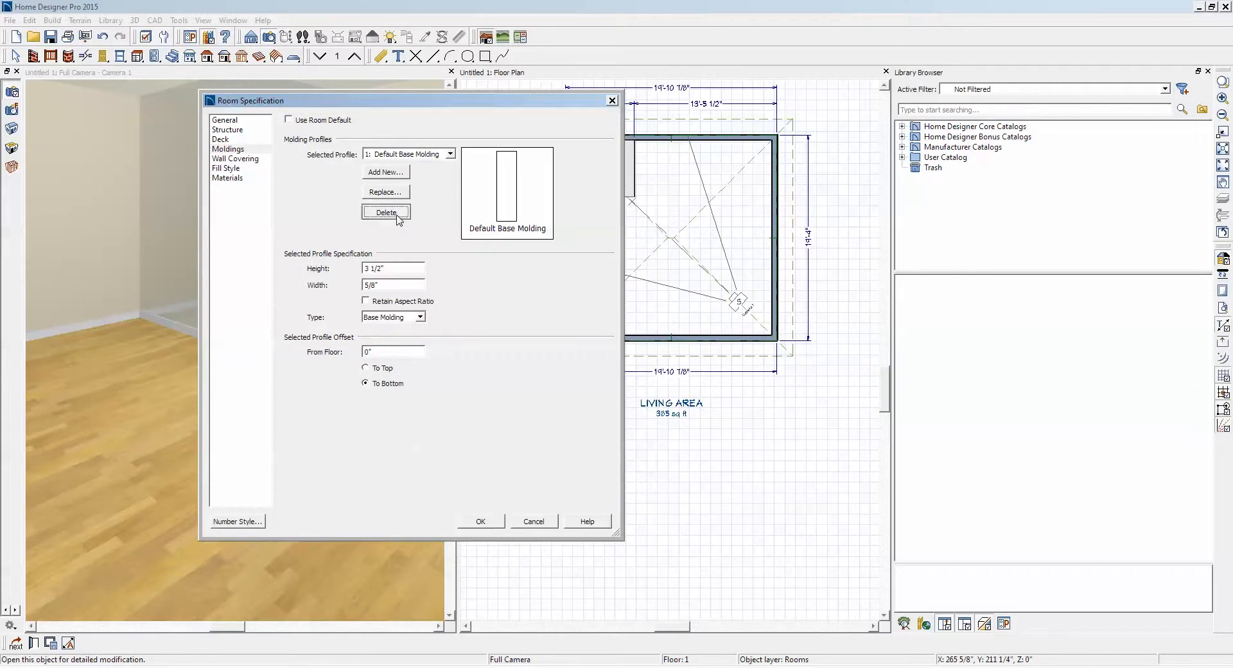
left_click(491, 524)
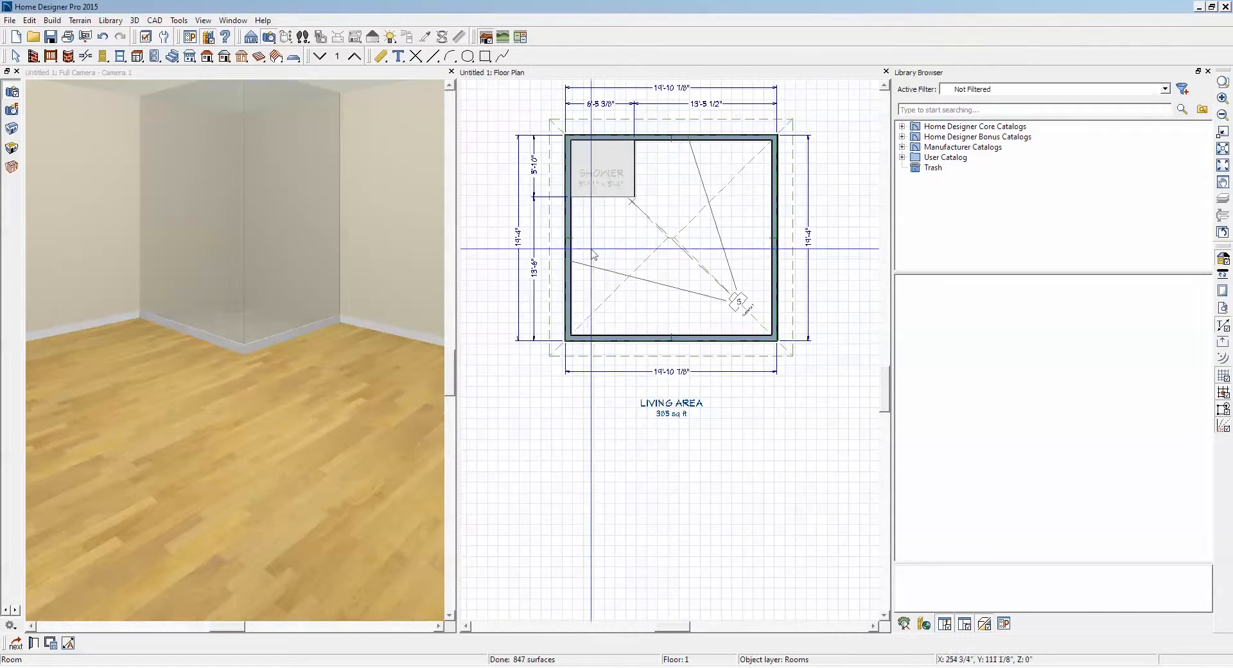
right_click(615, 240)
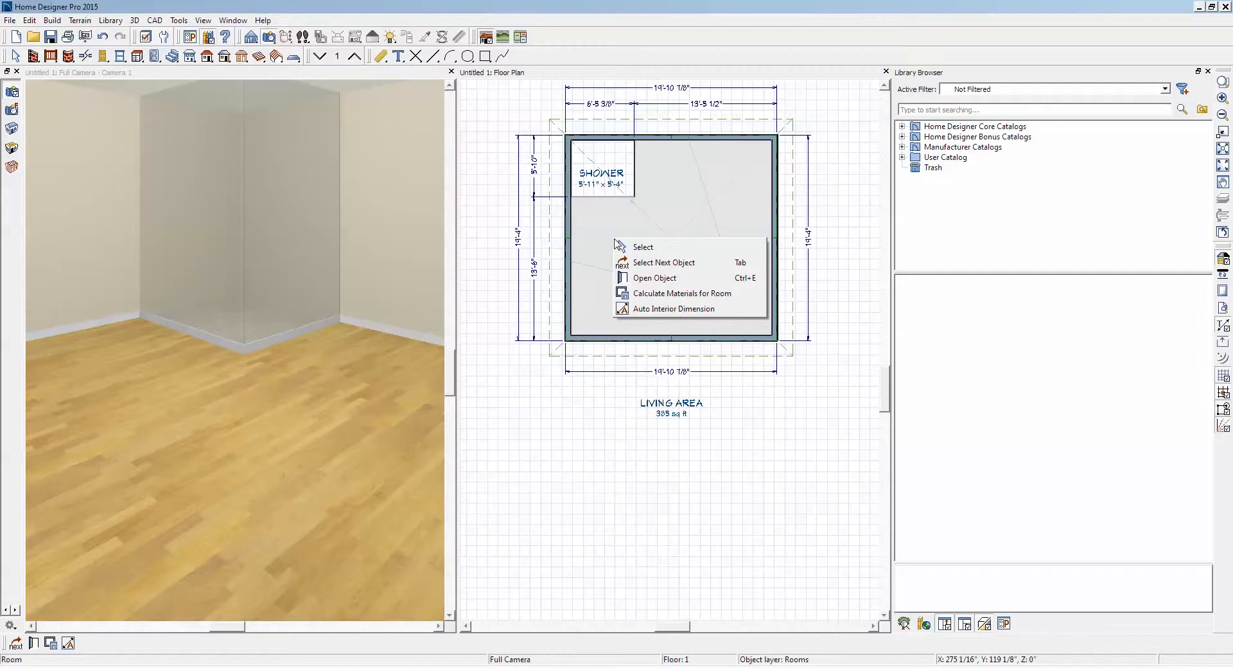
left_click(601, 229)
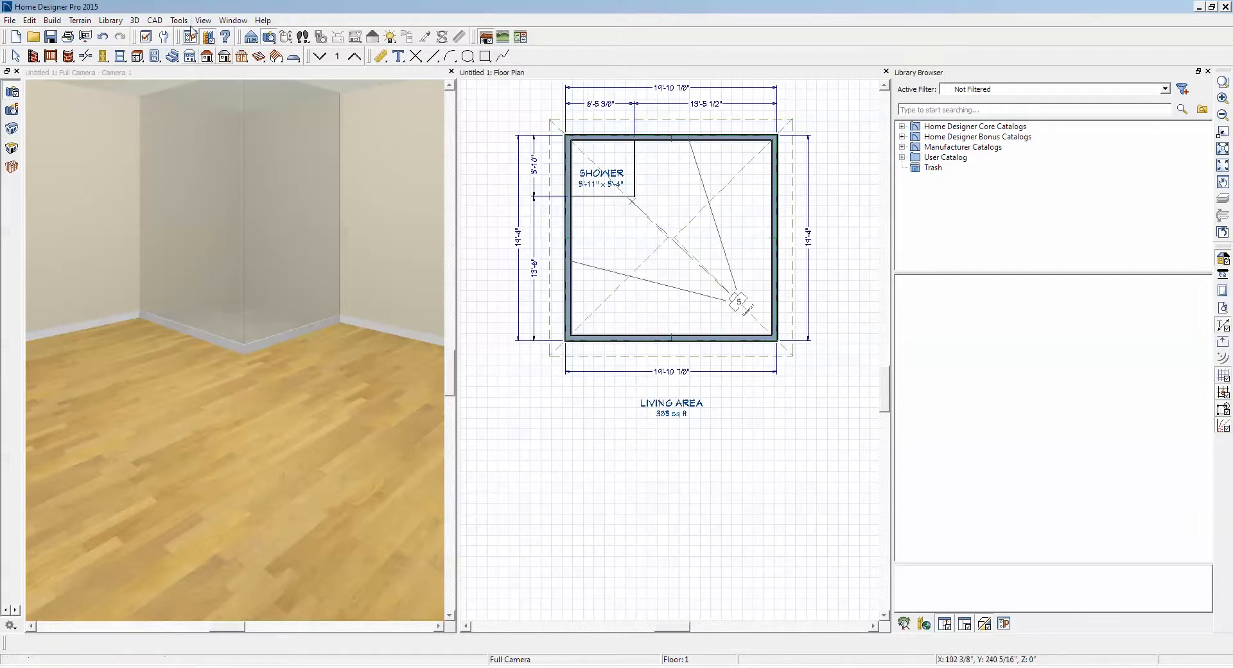
left_click(485, 56)
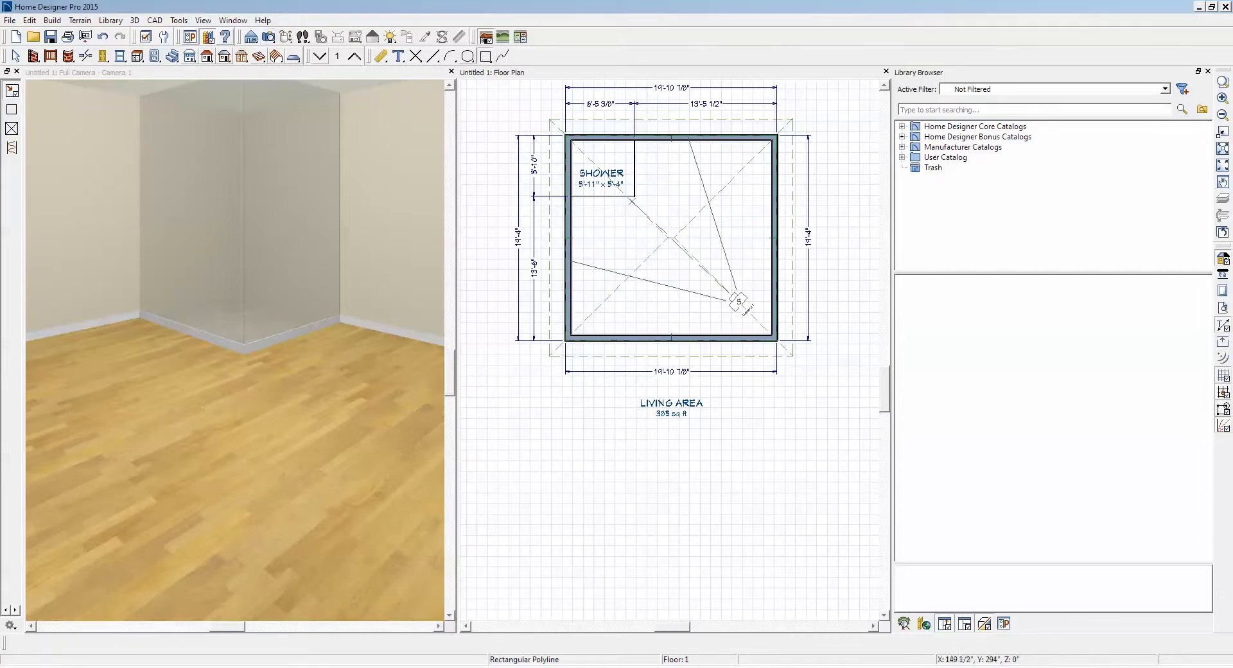
left_click_drag(612, 271, 634, 239)
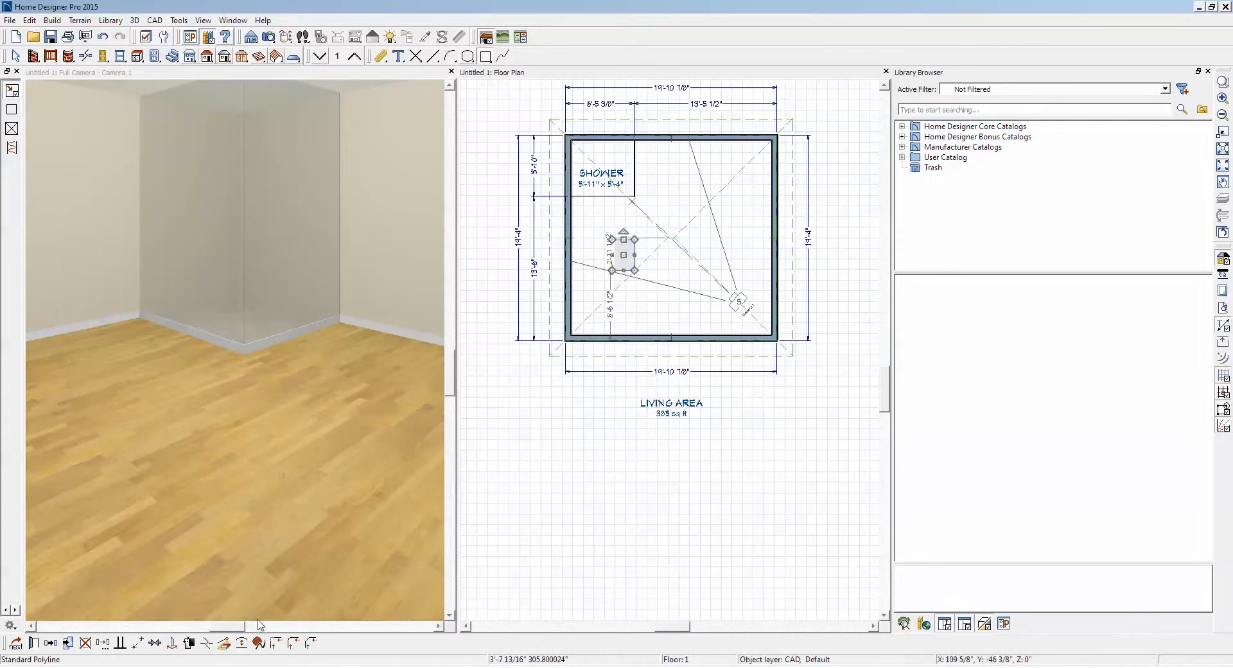
left_click(224, 643)
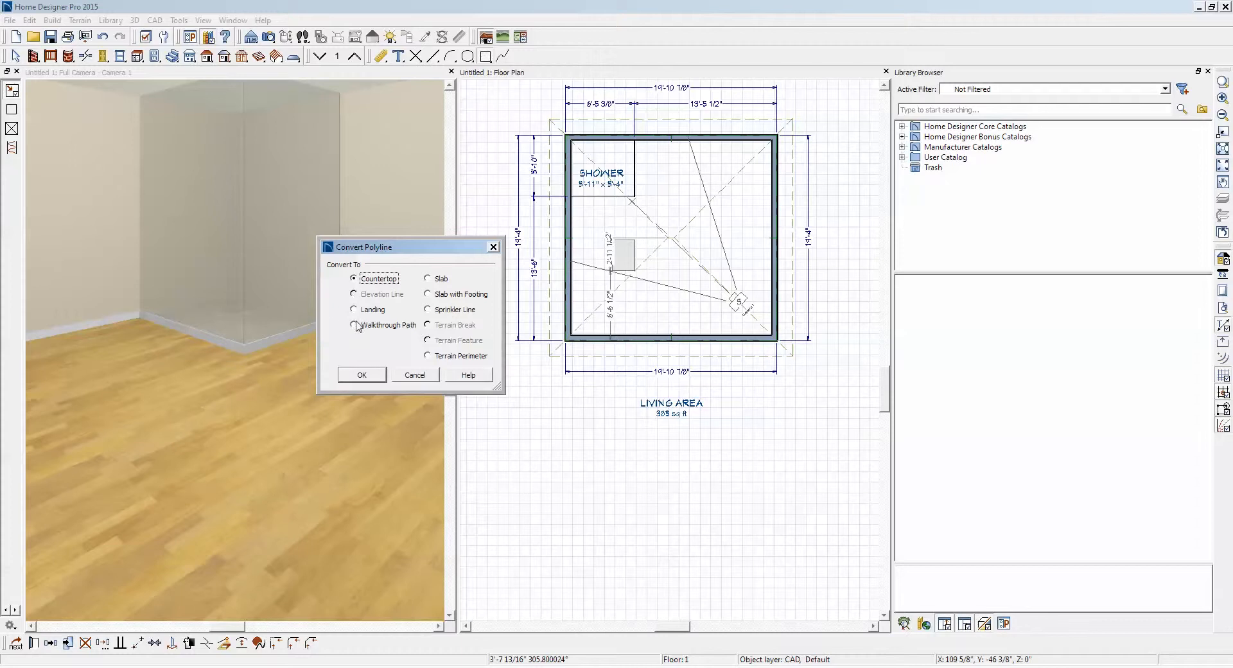
left_click(414, 375)
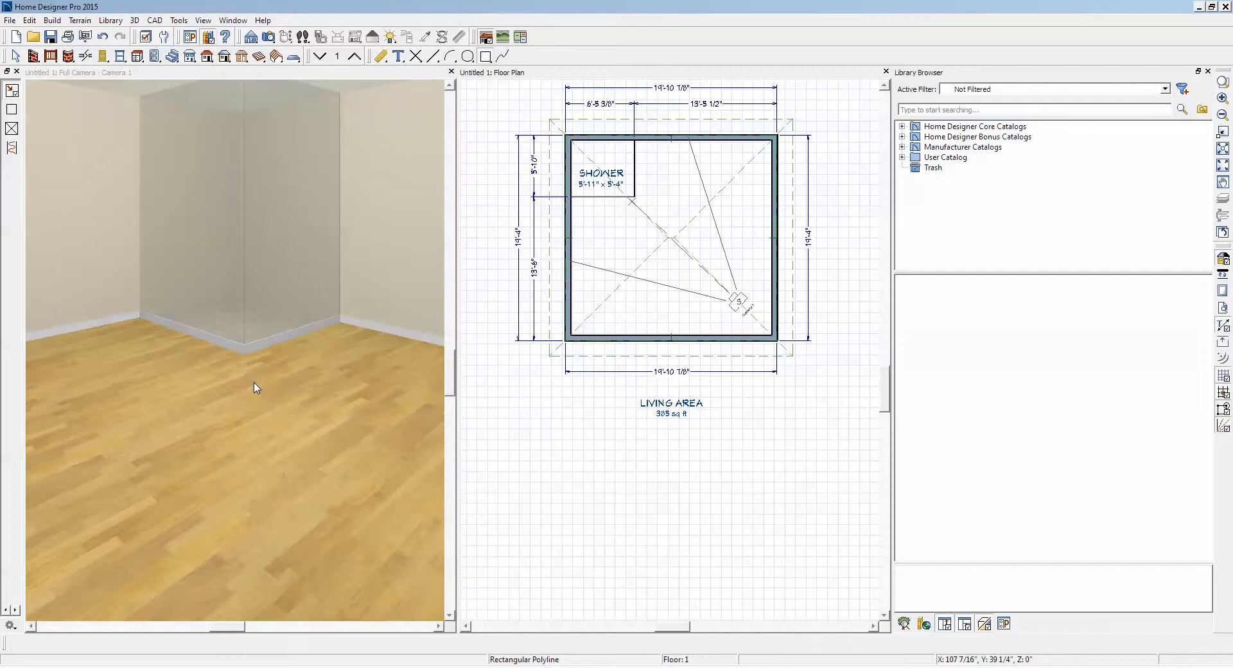
Step: Place a Square shower pan from the core catalog's shower fixtures in the upper-left corner of the SHOWER room
left_click(450, 89)
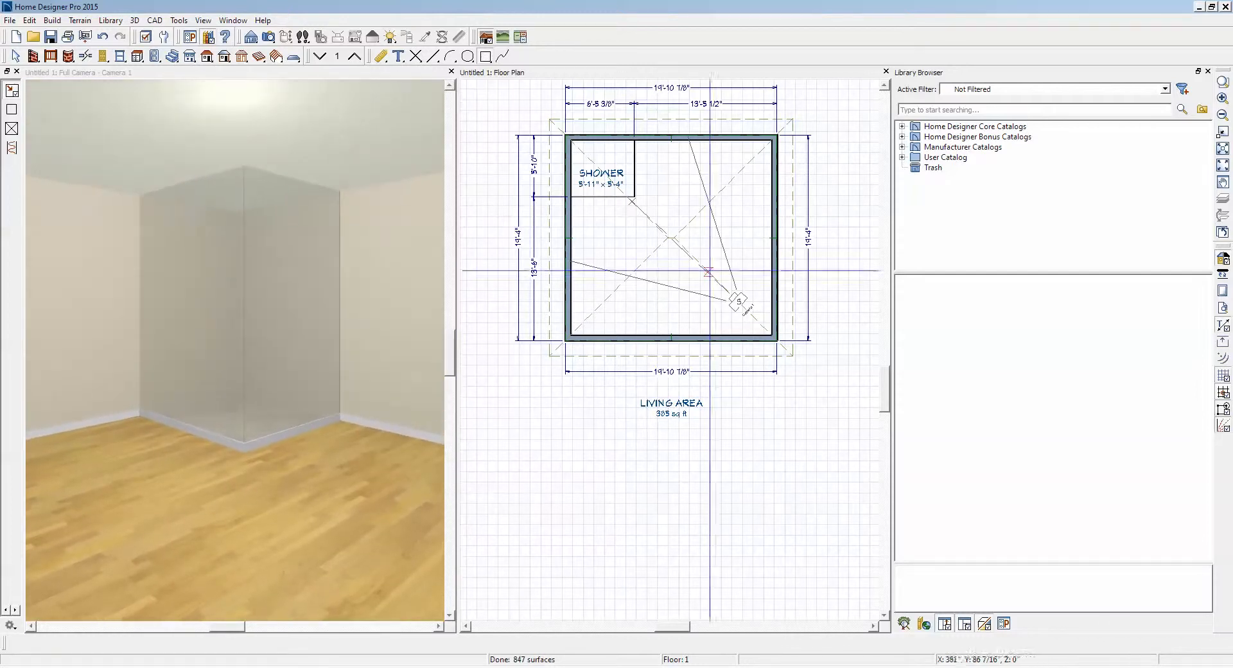
left_click(902, 127)
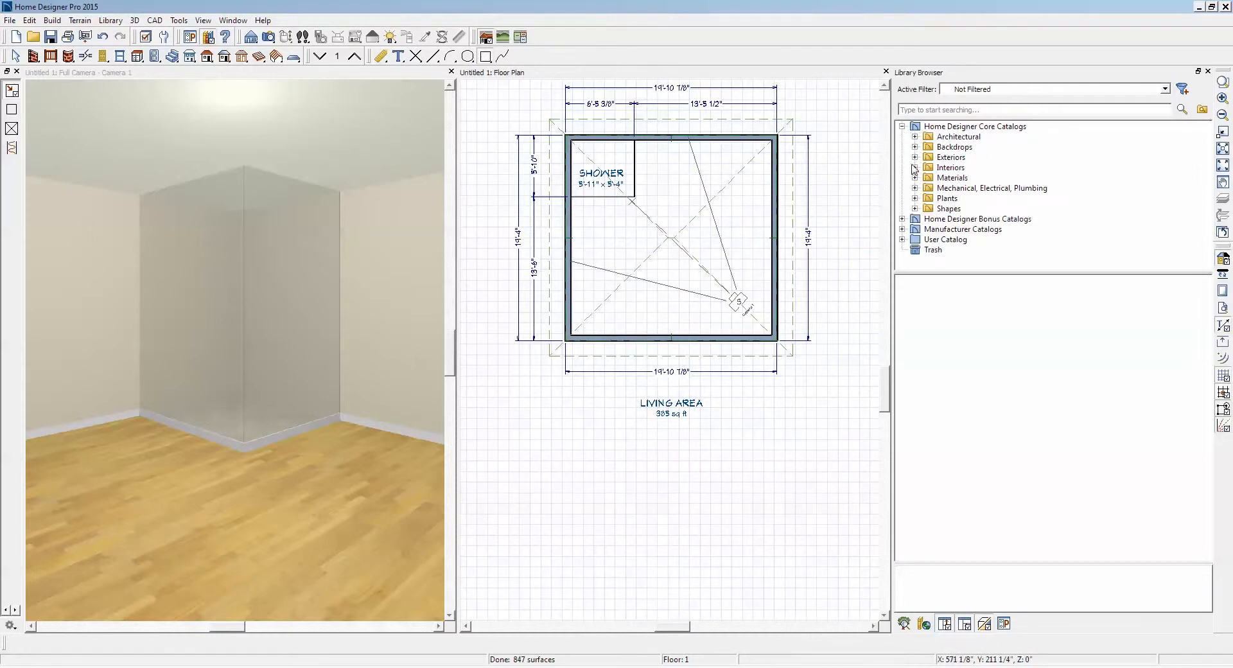
left_click(915, 137)
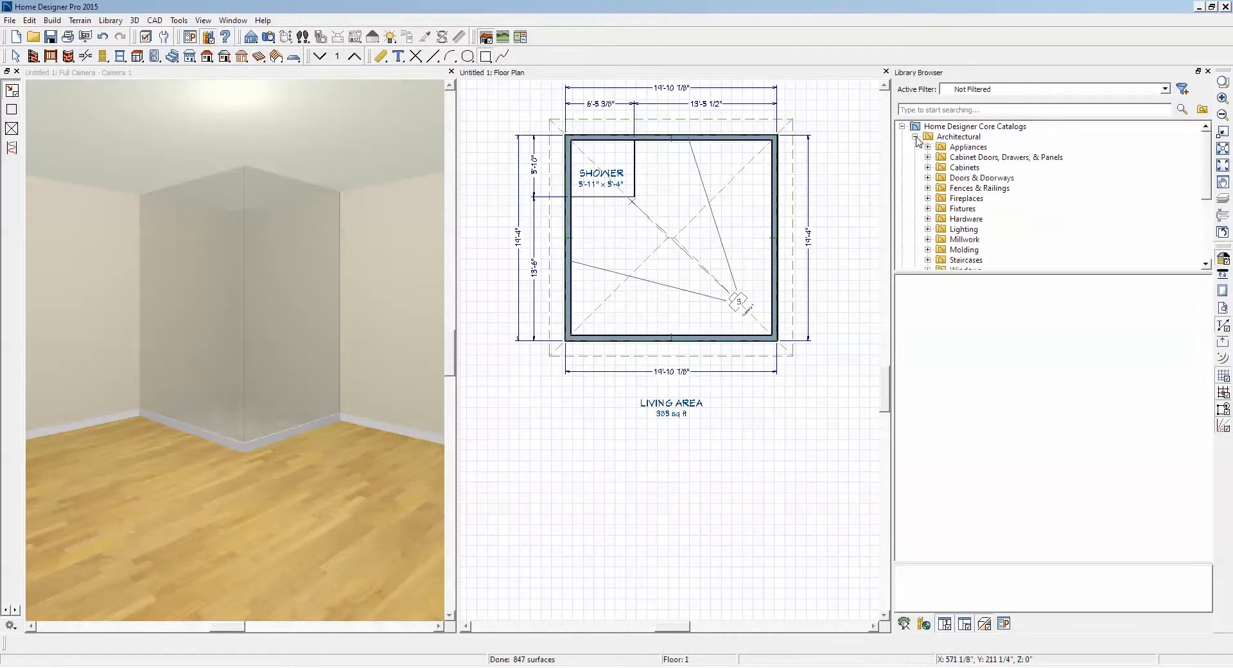
left_click(929, 209)
scroll(938, 214, "down", 2)
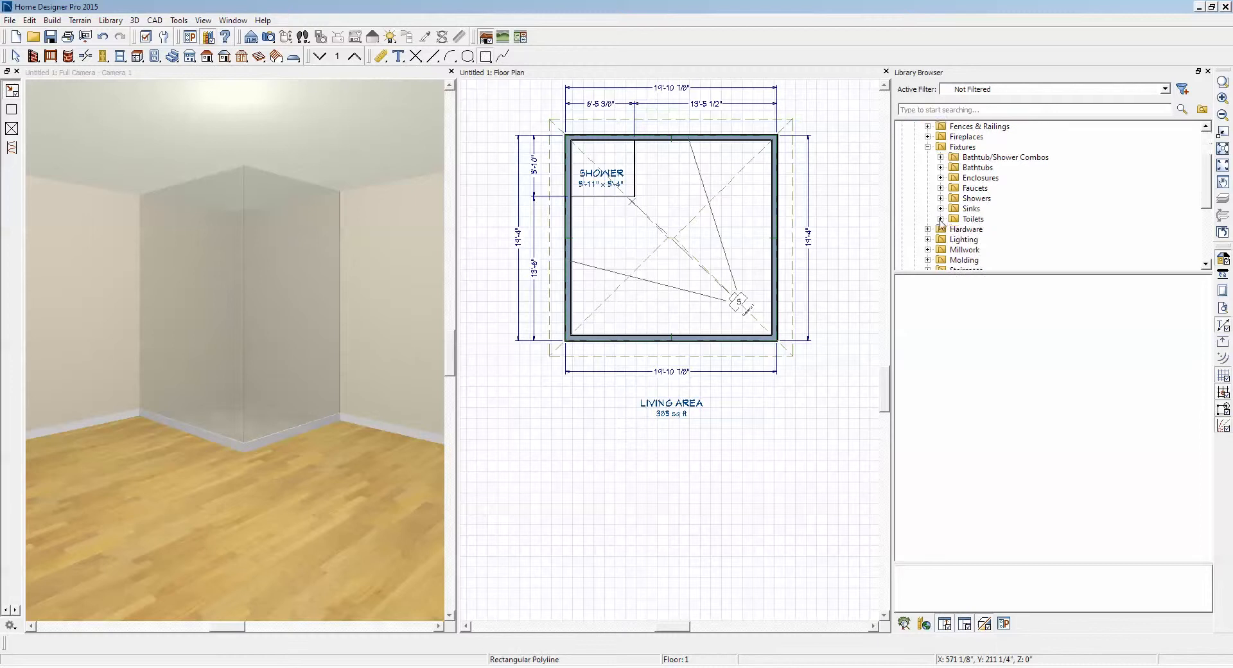
left_click(941, 199)
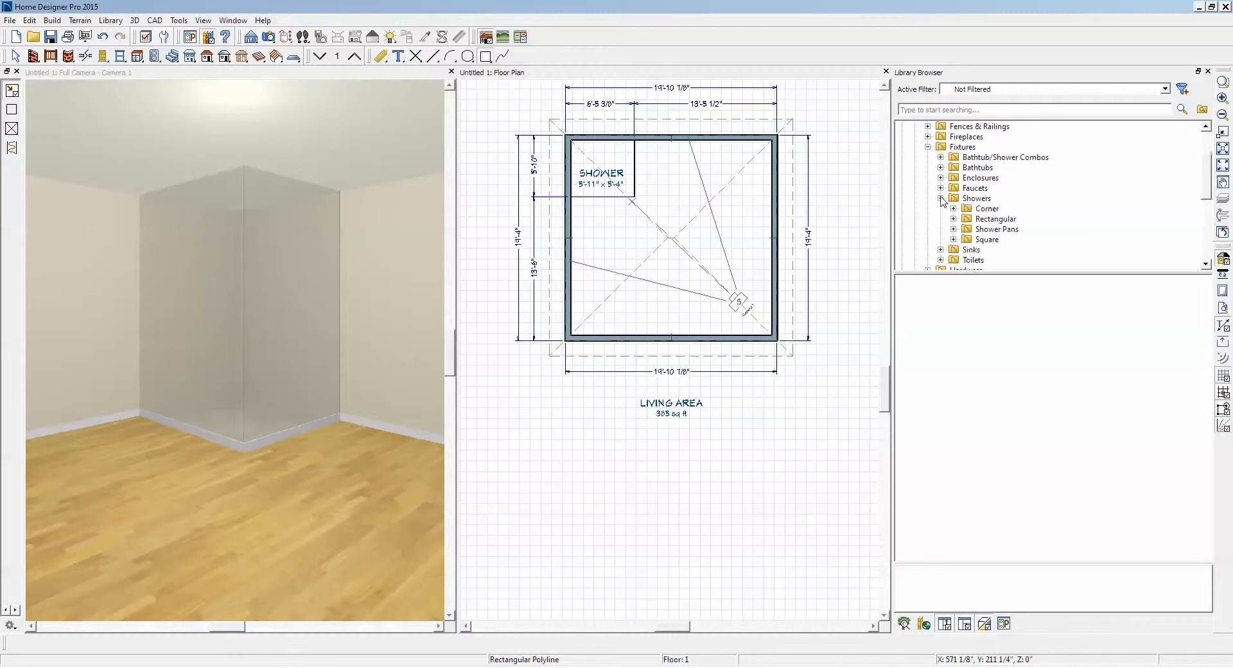
left_click(969, 242)
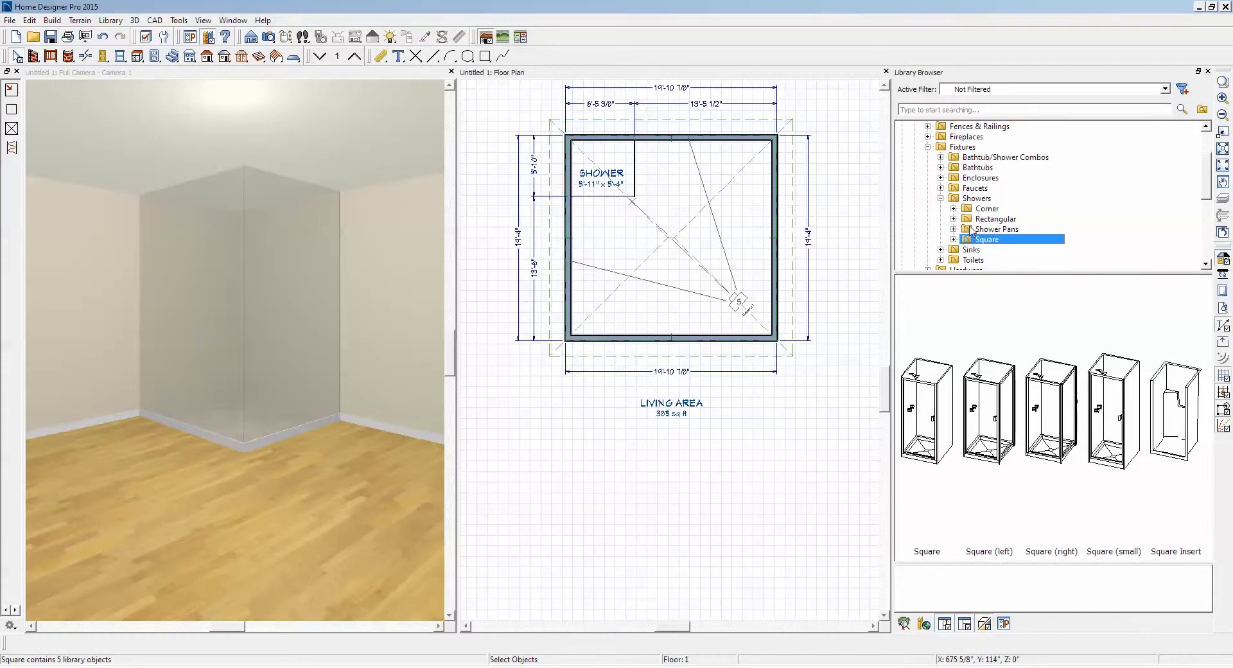
left_click(972, 230)
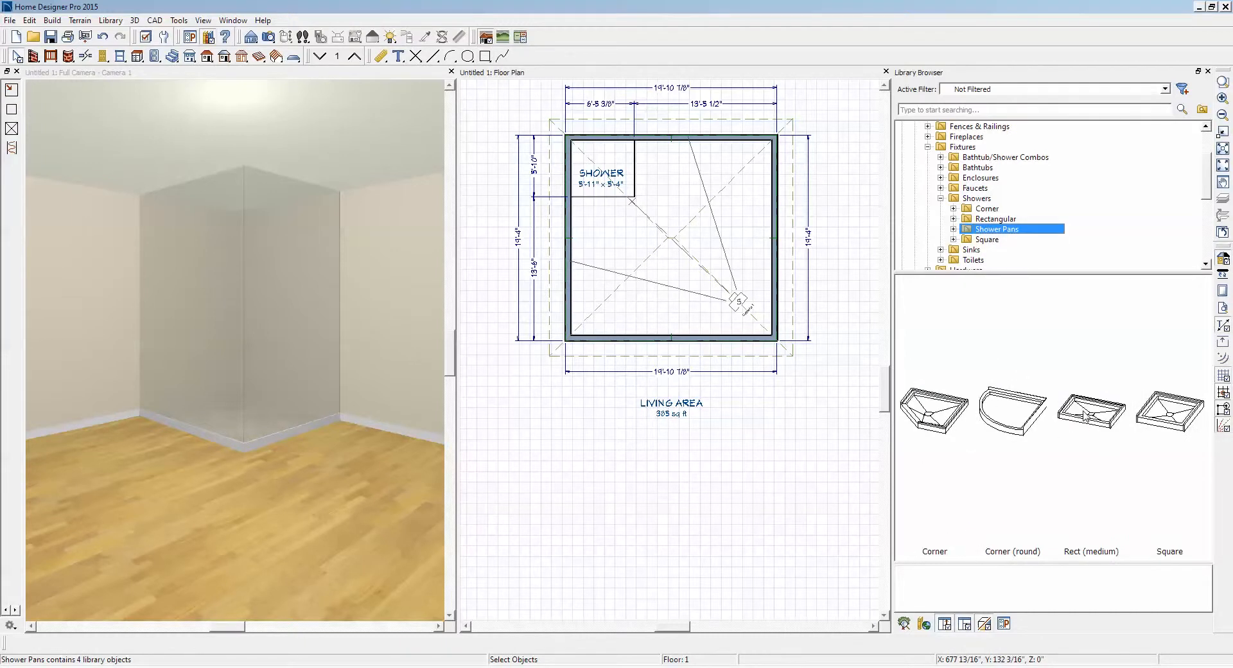
left_click(1145, 417)
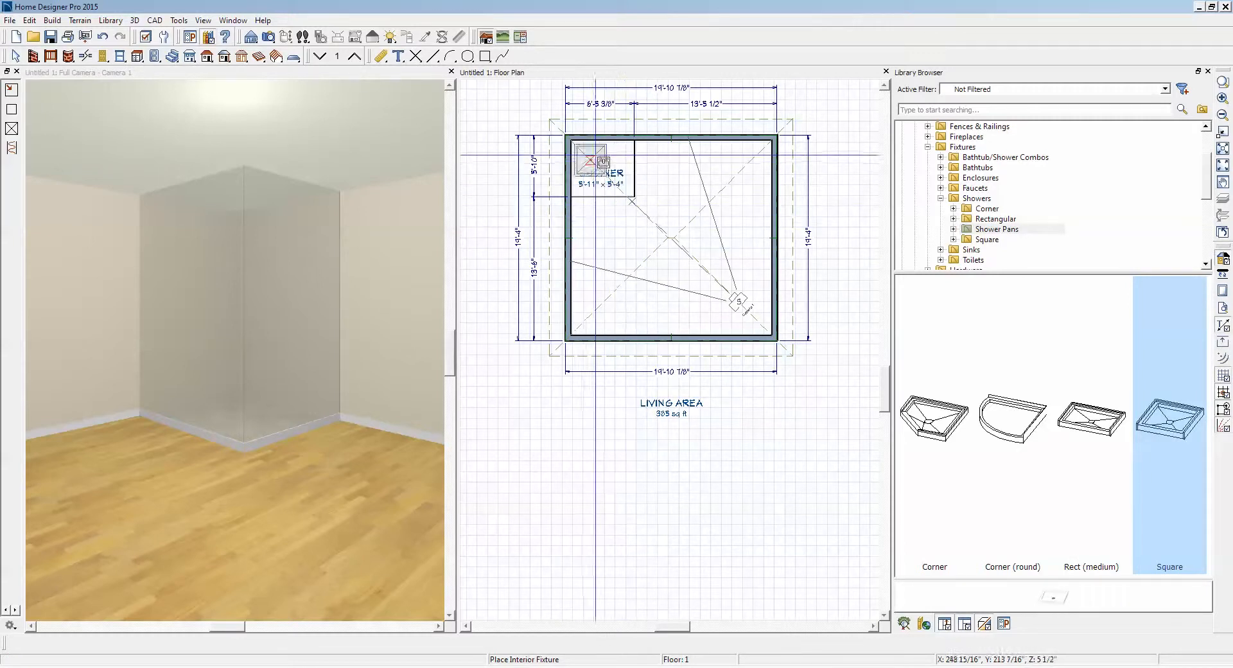
left_click(585, 156)
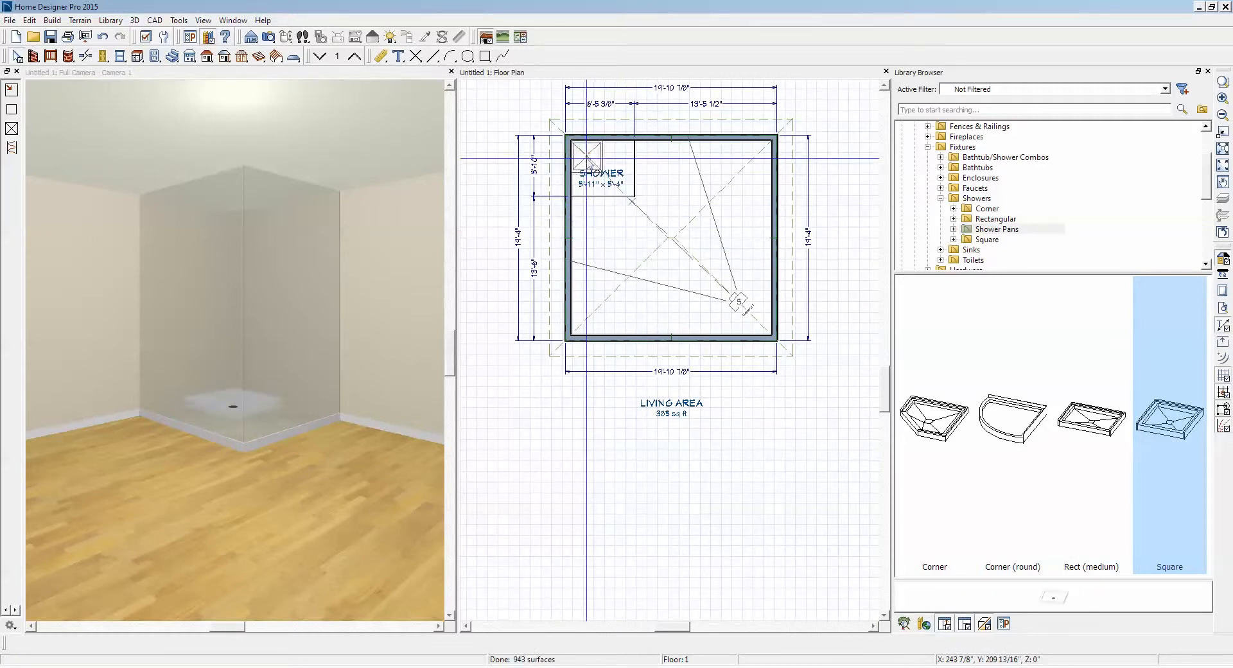
Step: Stretch the shower pan to fill the SHOWER room, about 71 3/8" wide and 63 1/2" deep
left_click(587, 161)
left_click_drag(589, 178, 588, 197)
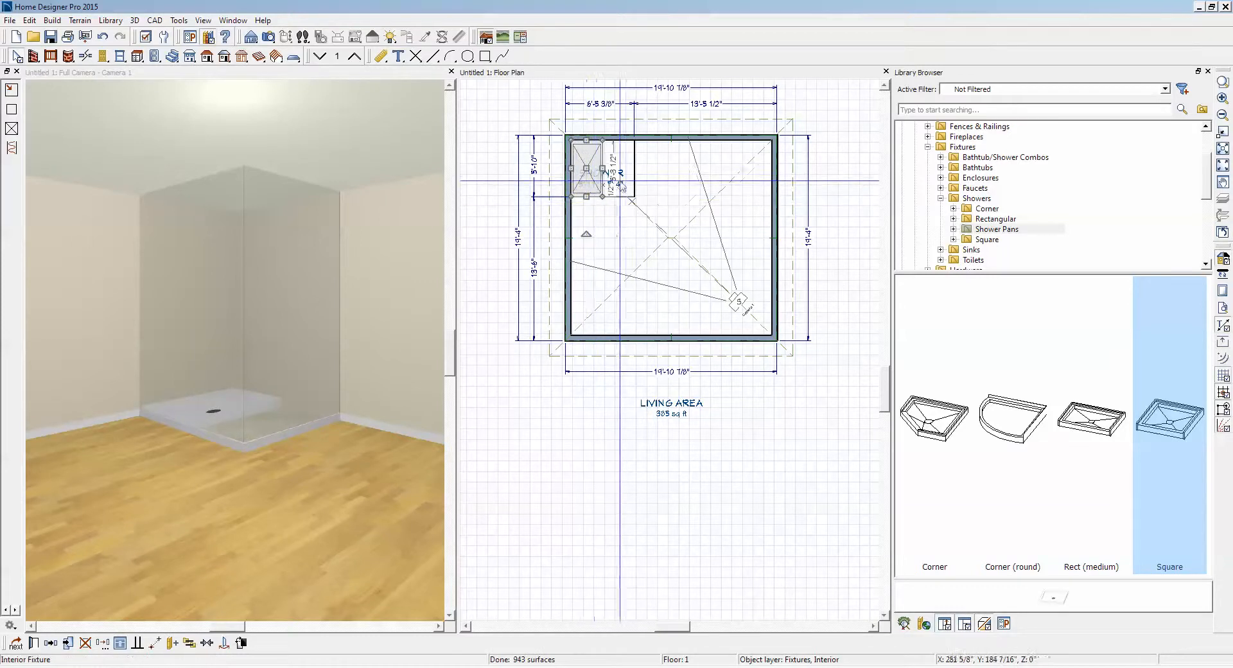
left_click_drag(602, 168, 640, 197)
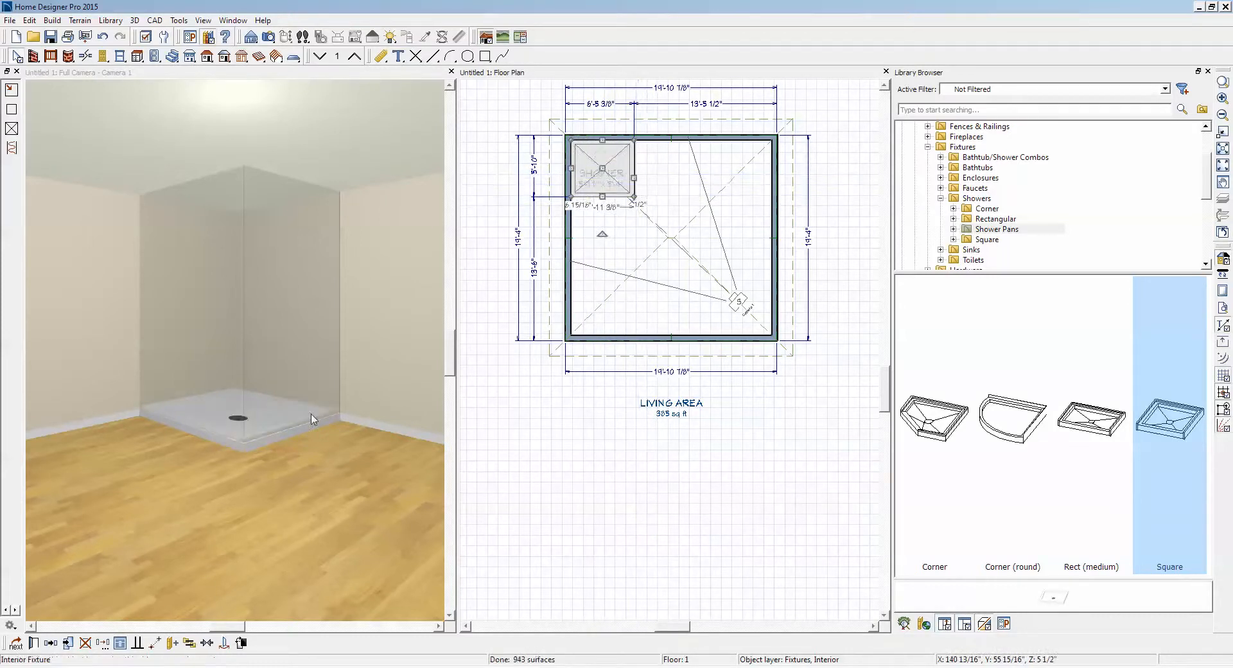
key("Escape")
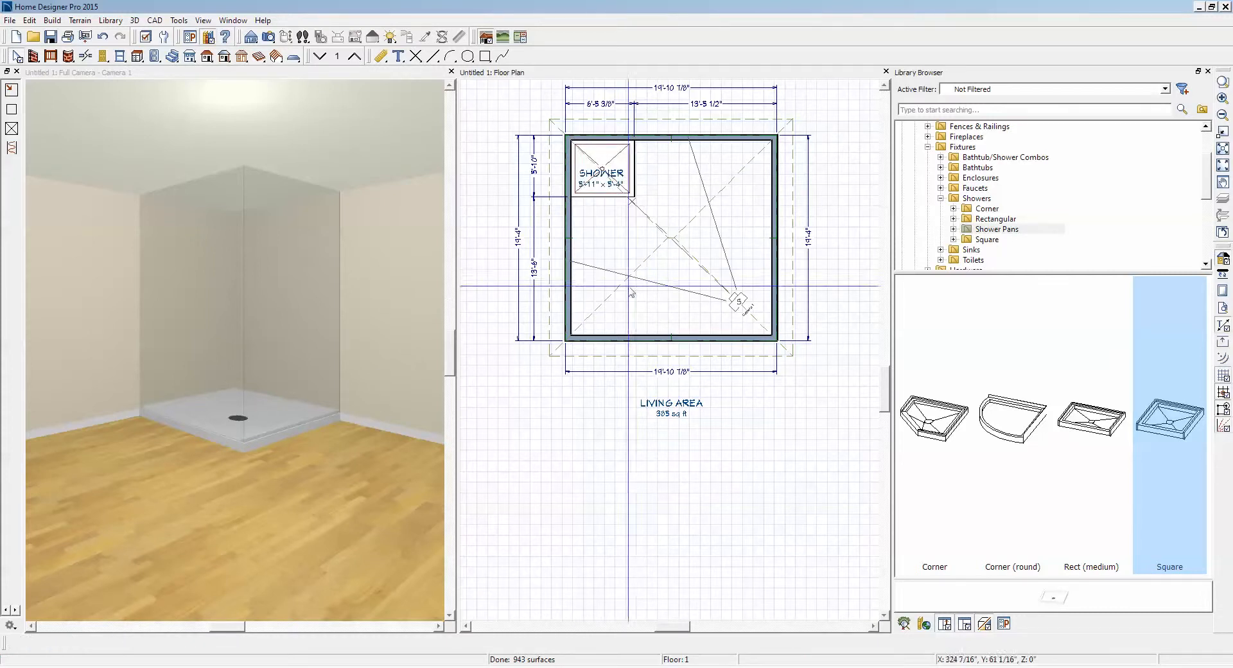
Step: Place a hinged door in the shower's lower glass wall and switch its hinges to the left side
left_click(1221, 82)
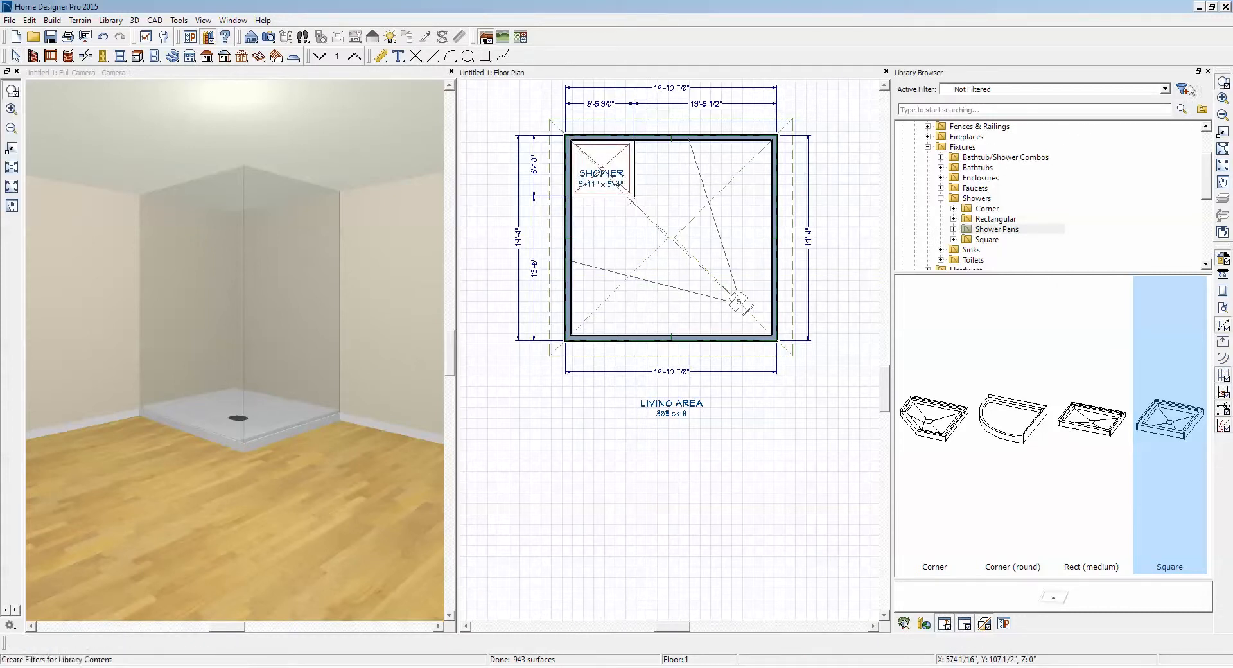
left_click_drag(513, 84, 708, 246)
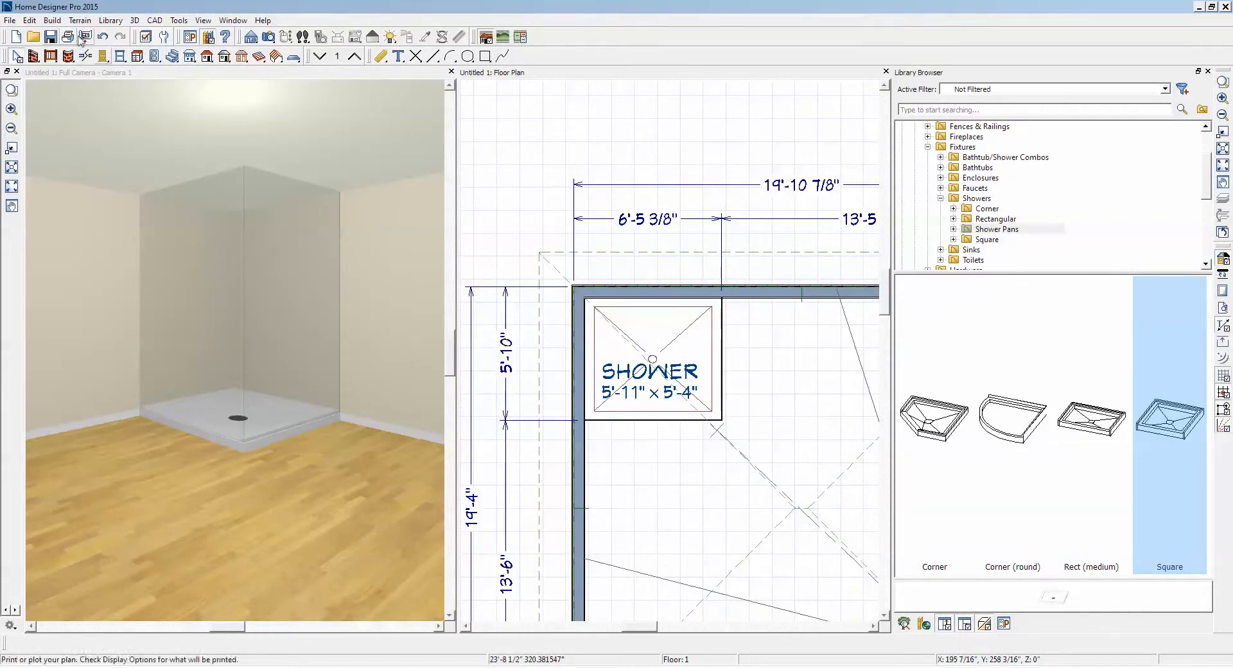
left_click(103, 56)
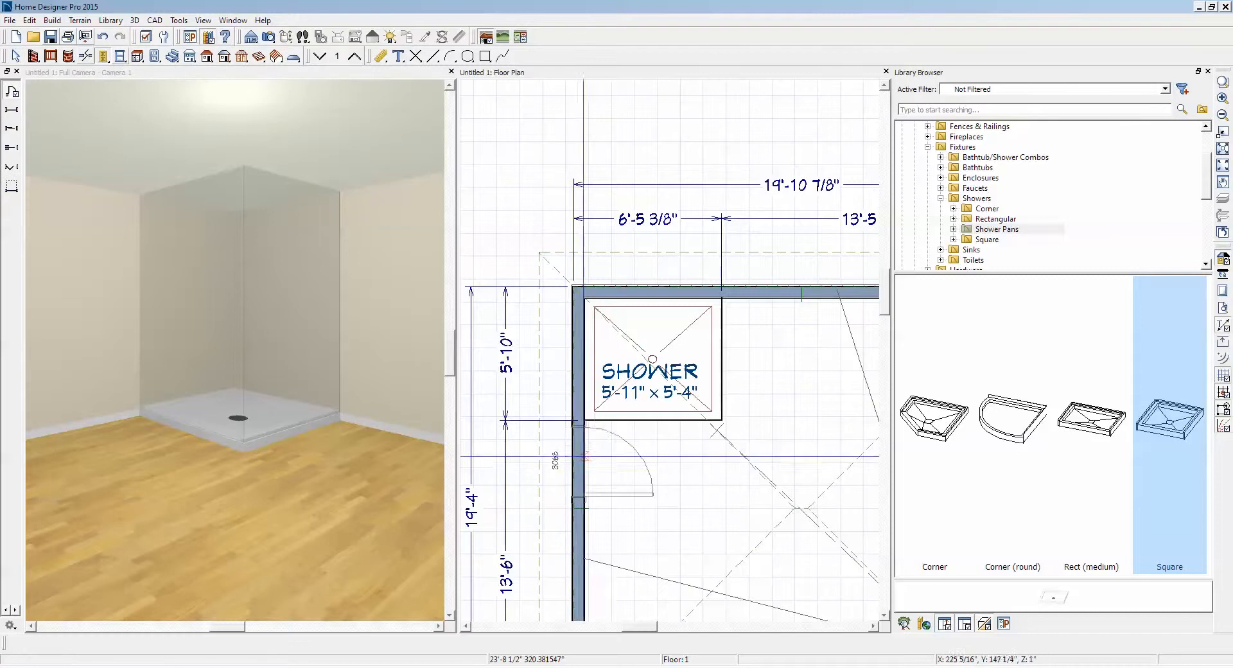
left_click(612, 440)
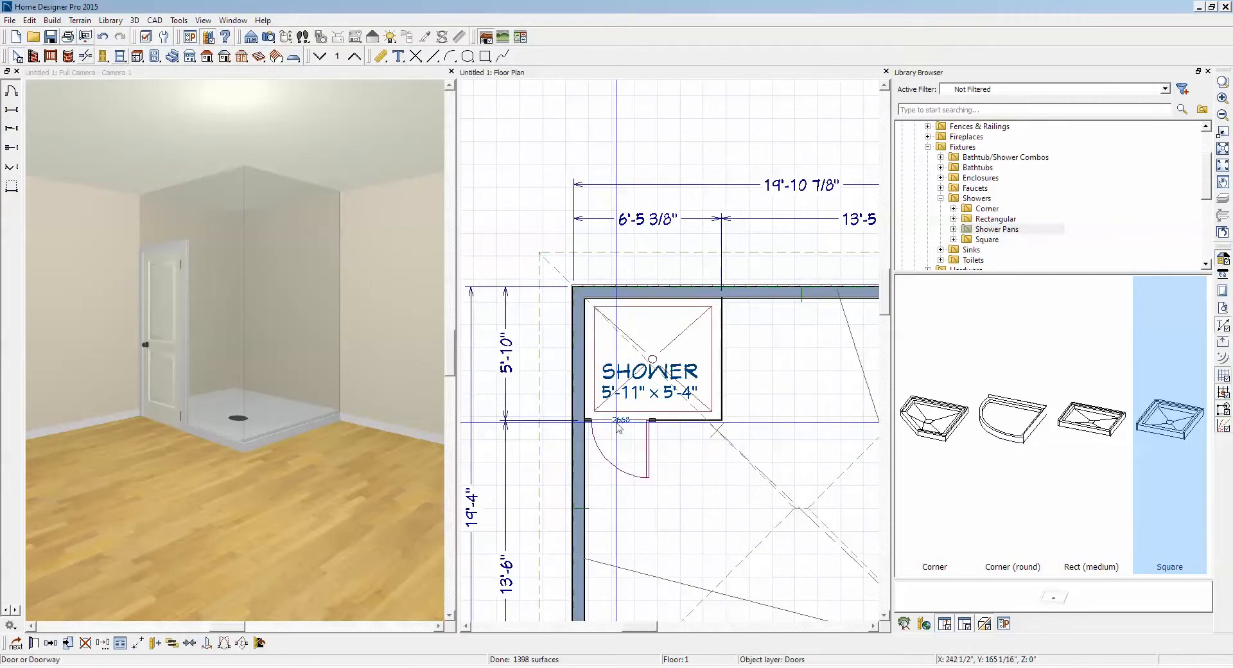
left_click(614, 453)
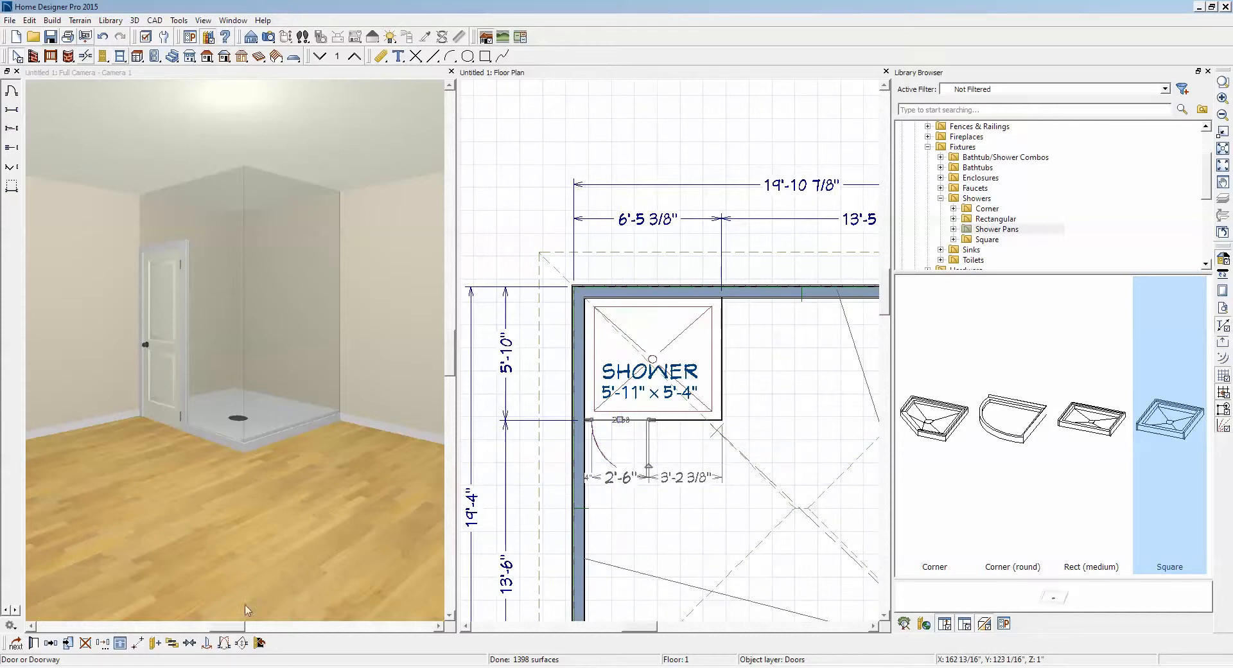
left_click(223, 643)
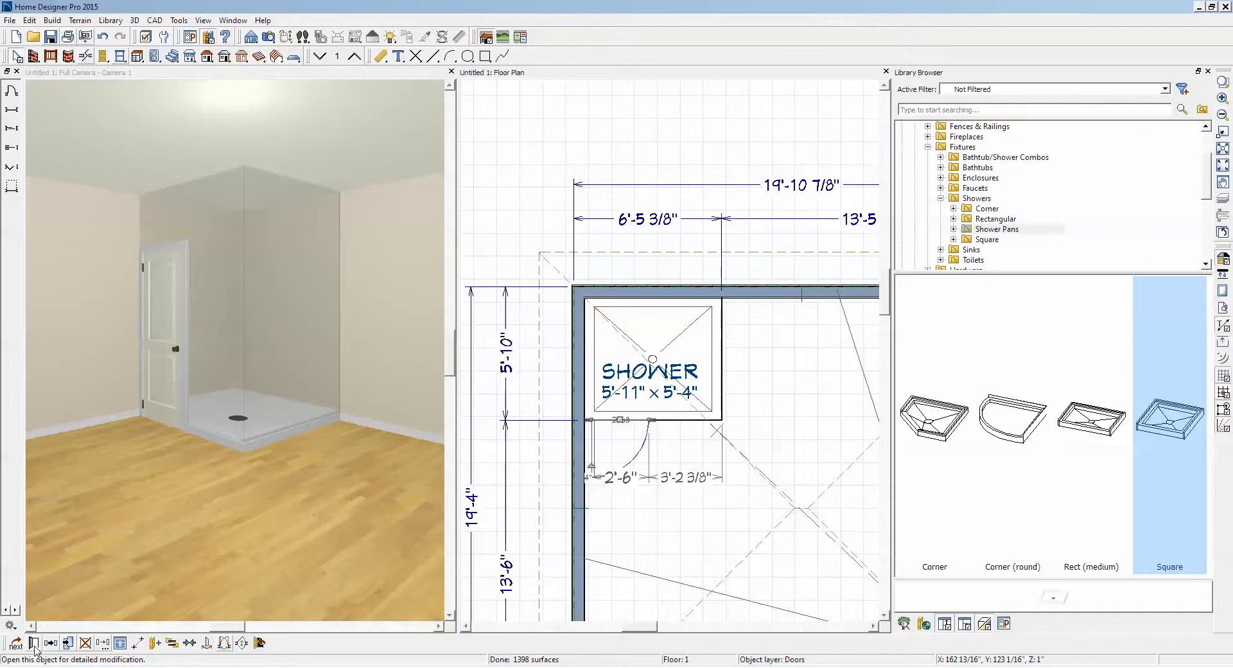
left_click(36, 646)
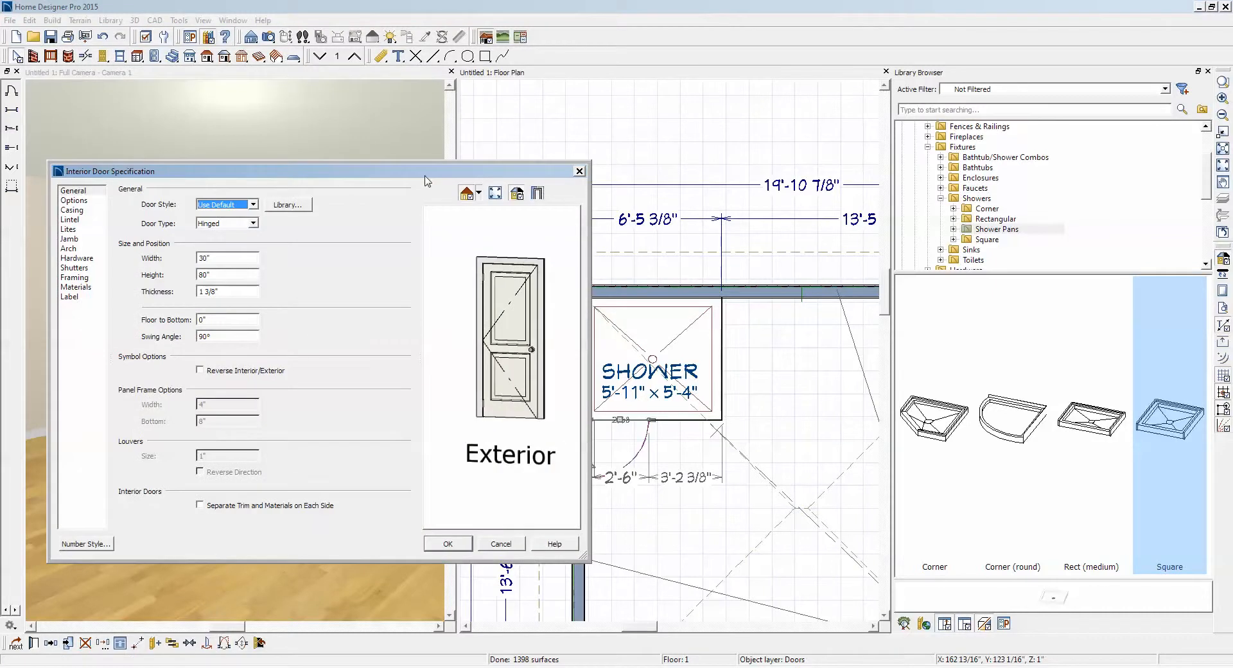
left_click_drag(425, 180, 855, 104)
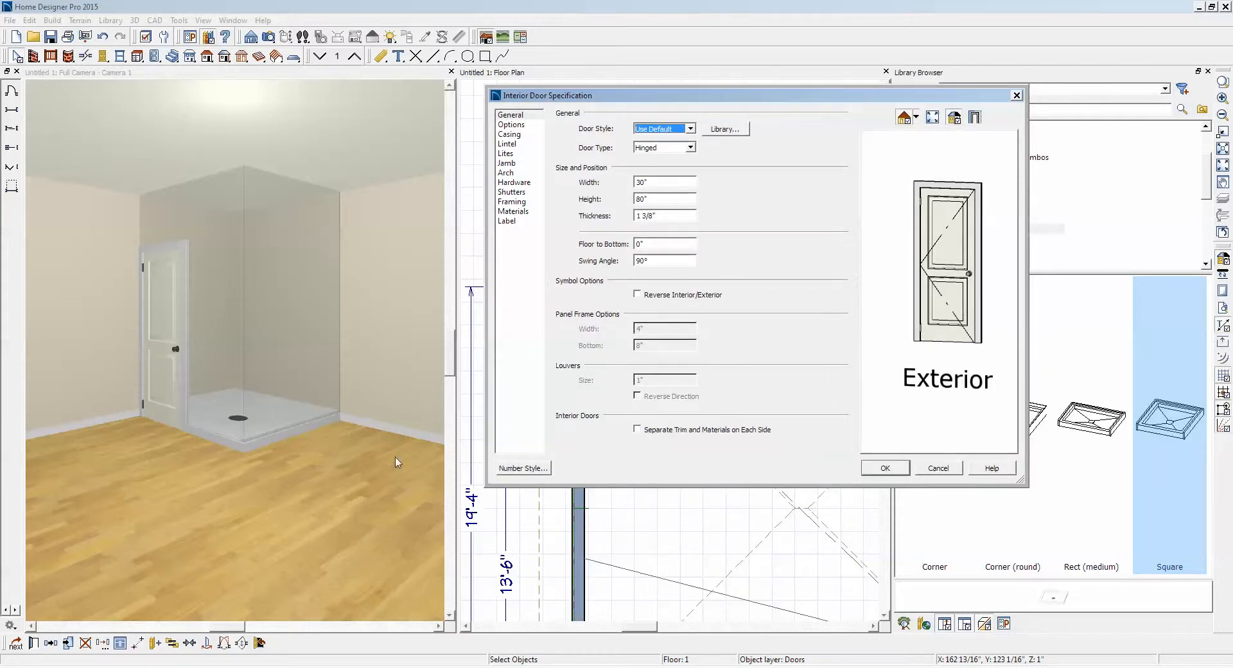
left_click(940, 468)
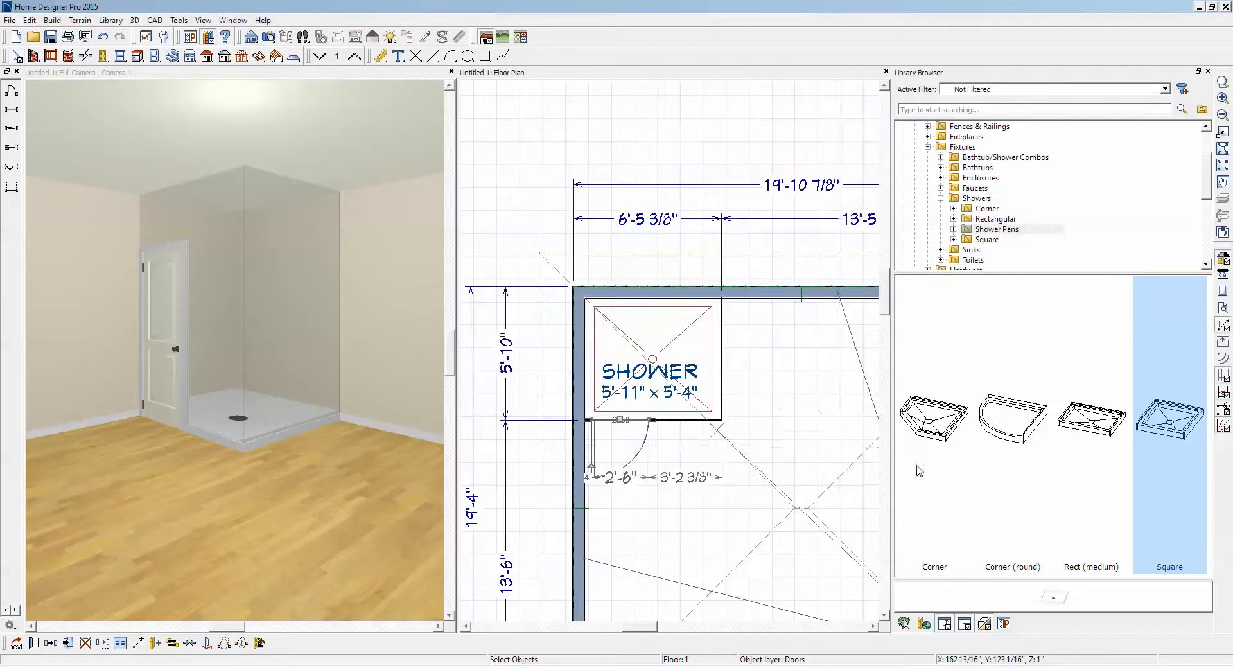
Step: Check the shower pan's height in its specification and set the shower door's floor-to-bottom distance to 5"
right_click(699, 344)
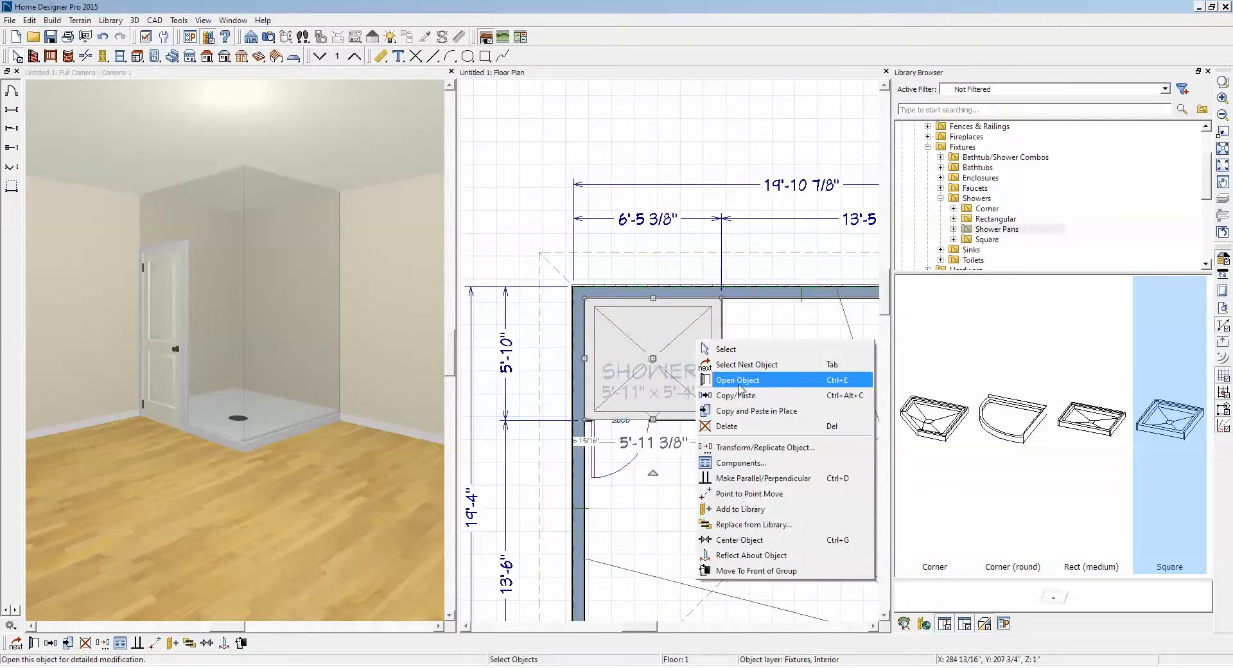
left_click(737, 380)
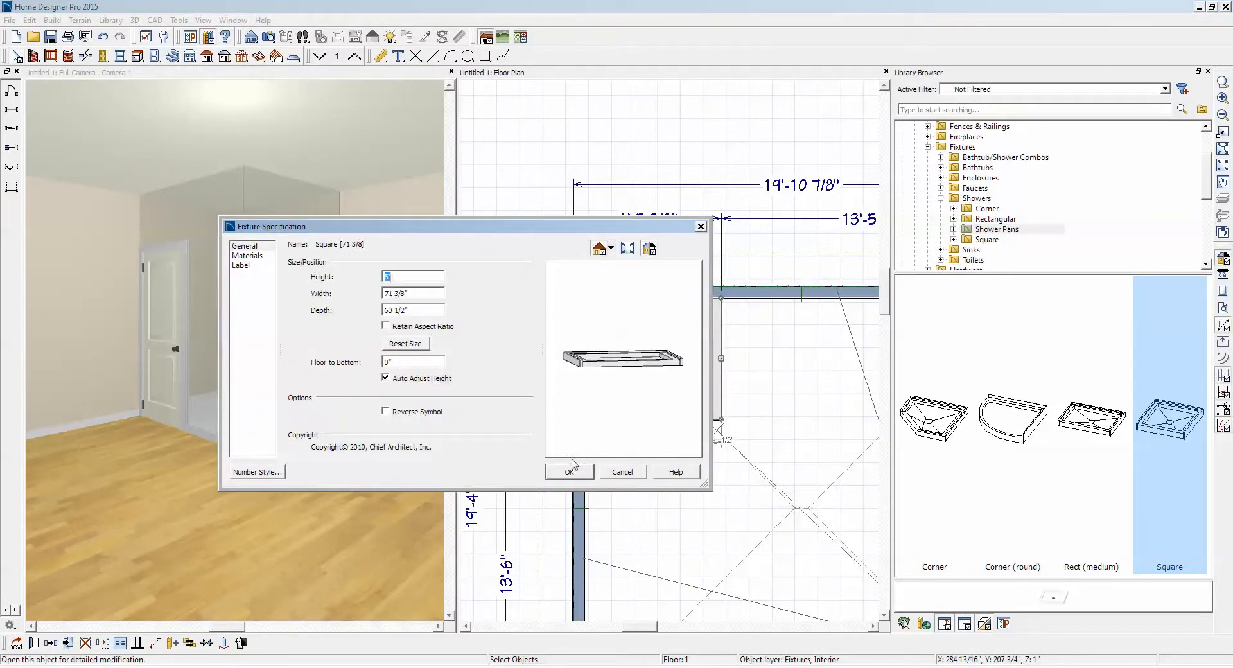
left_click(571, 471)
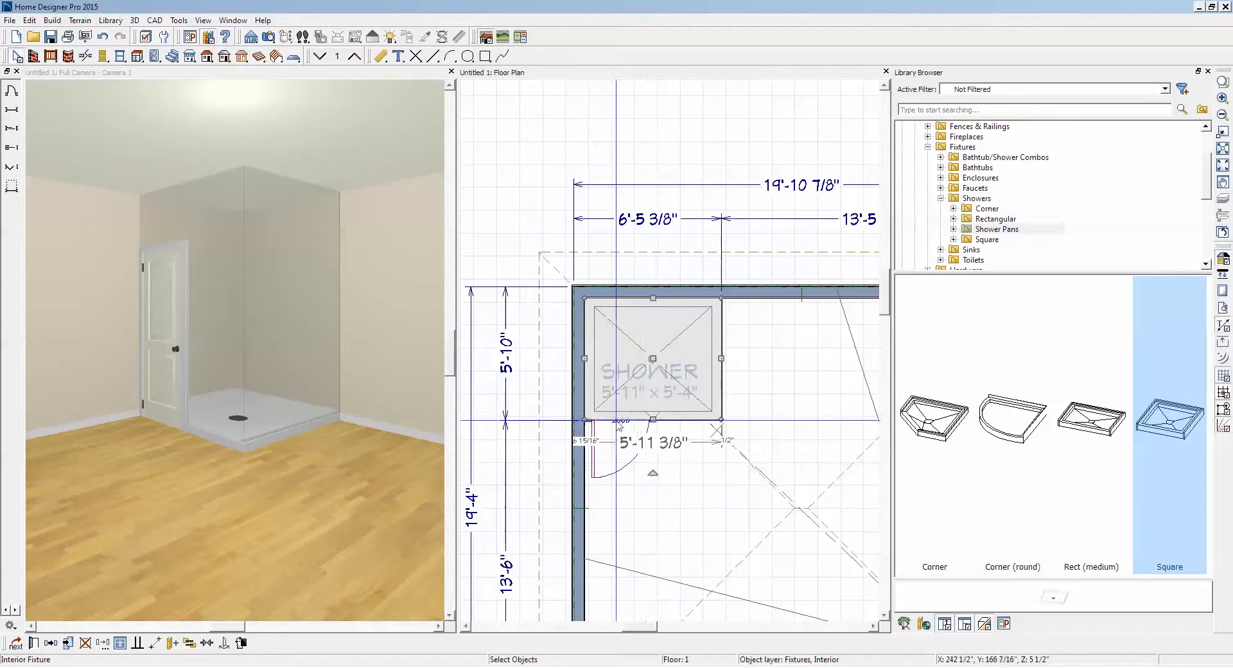
right_click(619, 425)
left_click(652, 436)
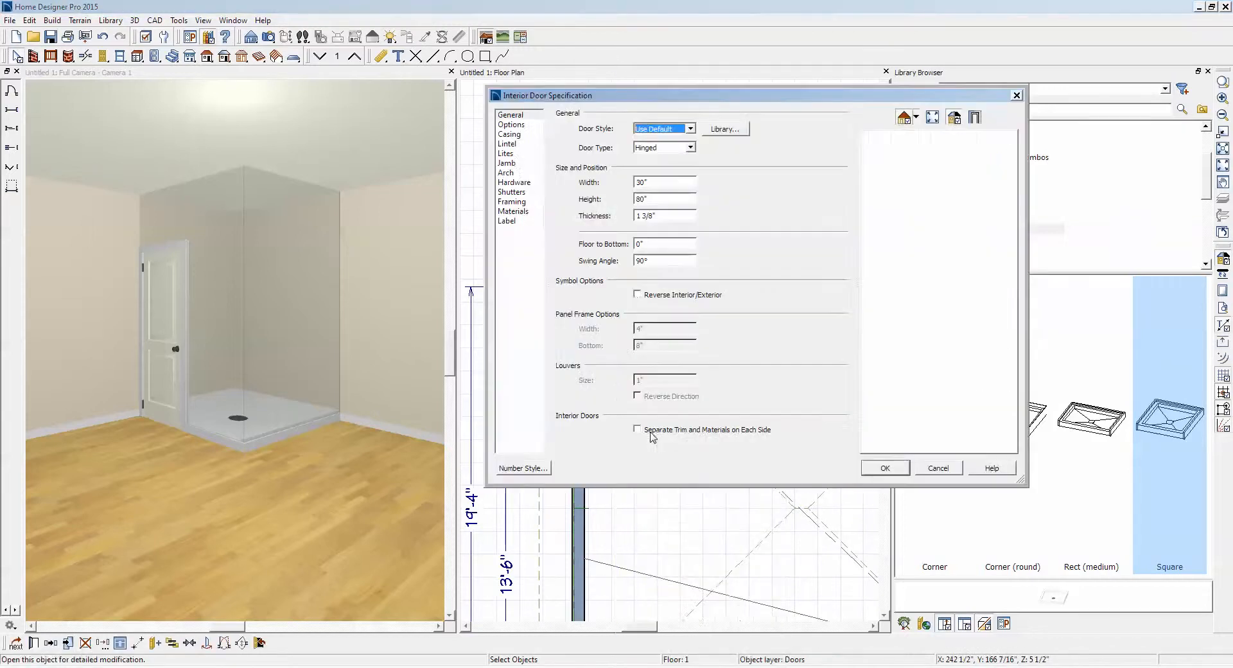
double_click(651, 243)
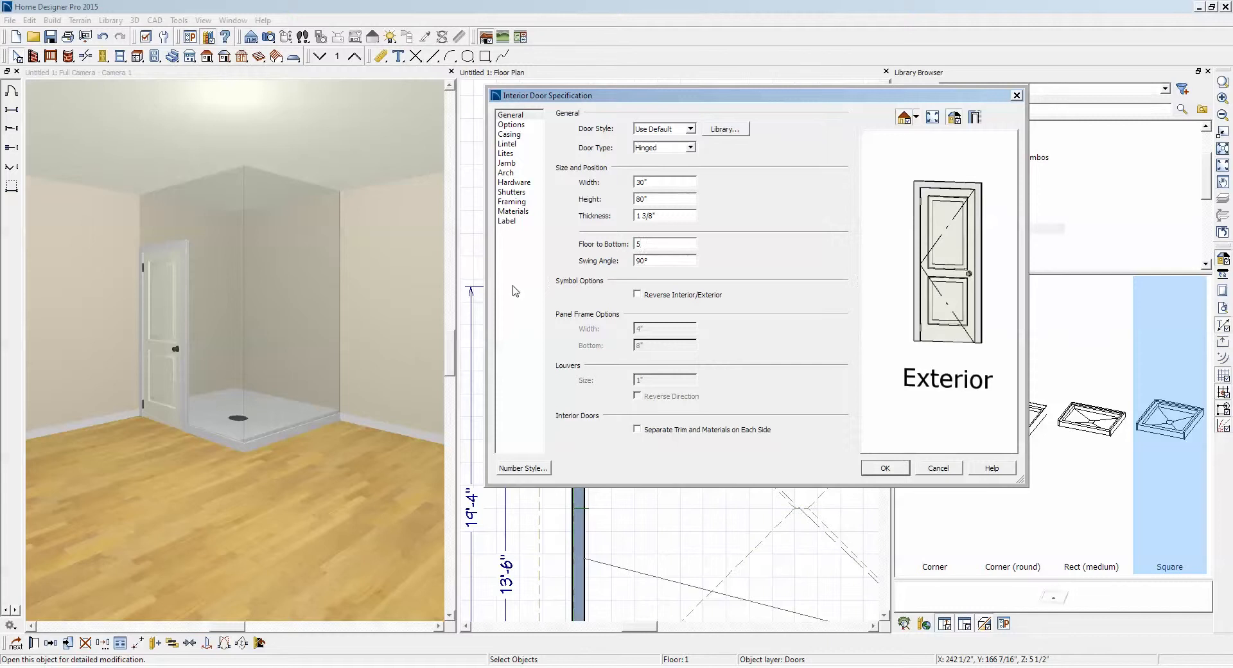
key("Tab")
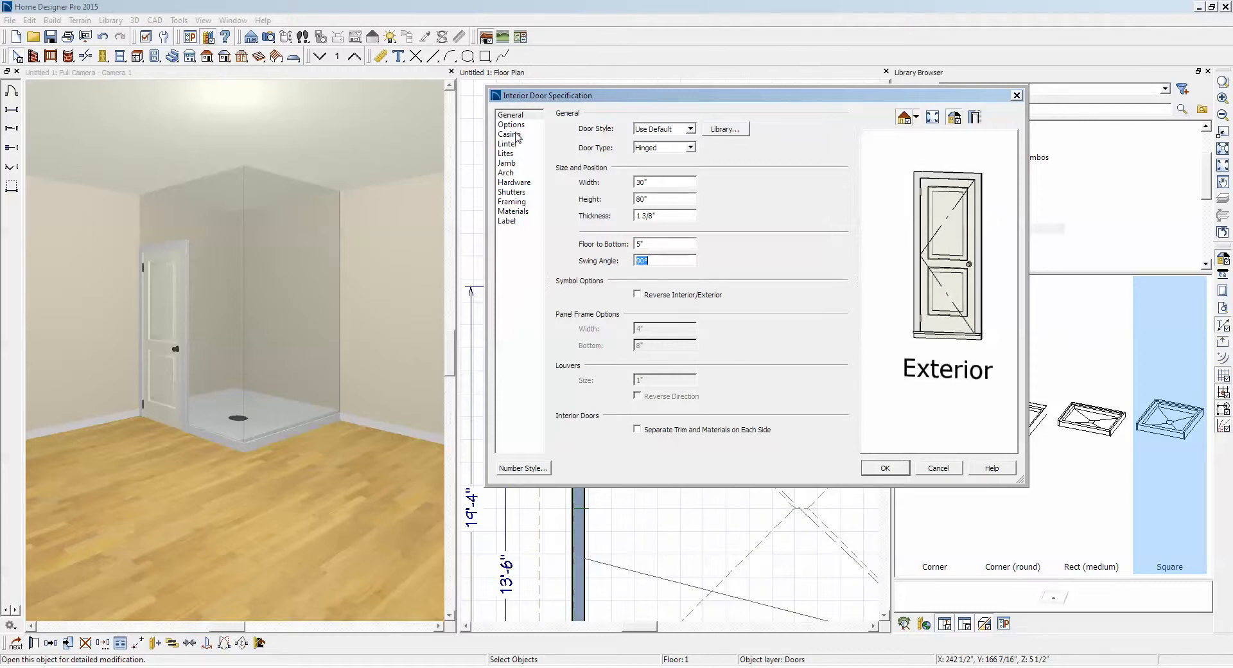
Step: Turn off the interior casing and the sill/threshold for the shower door
left_click(511, 134)
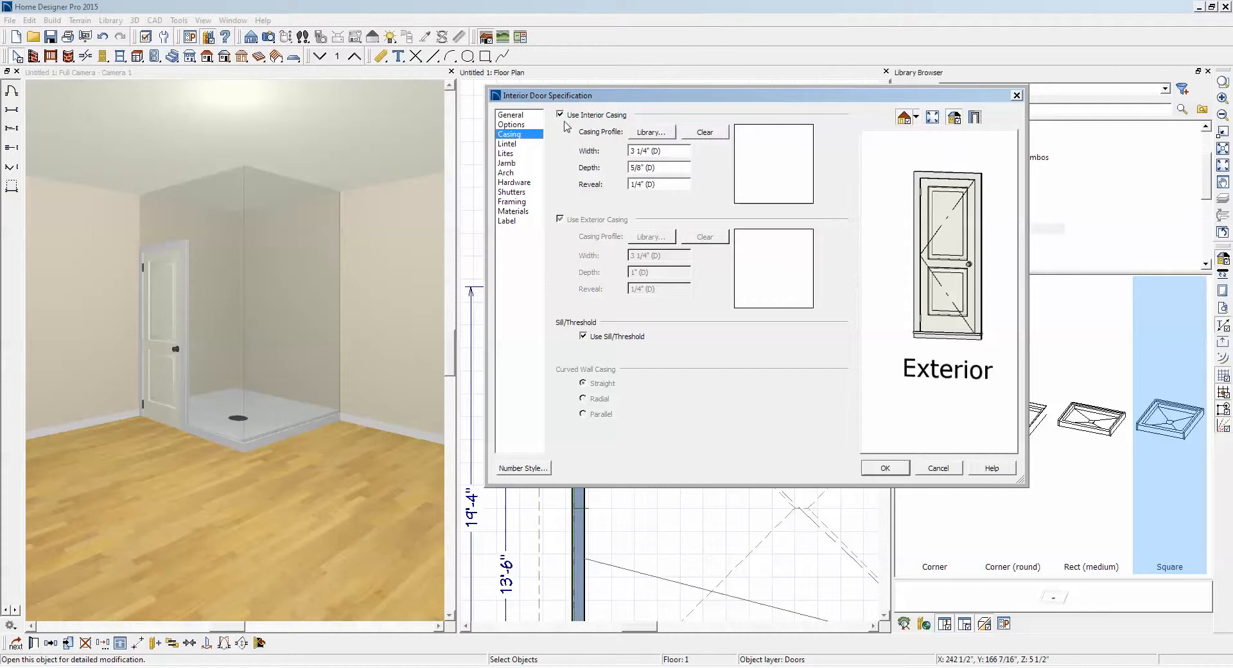
left_click(561, 115)
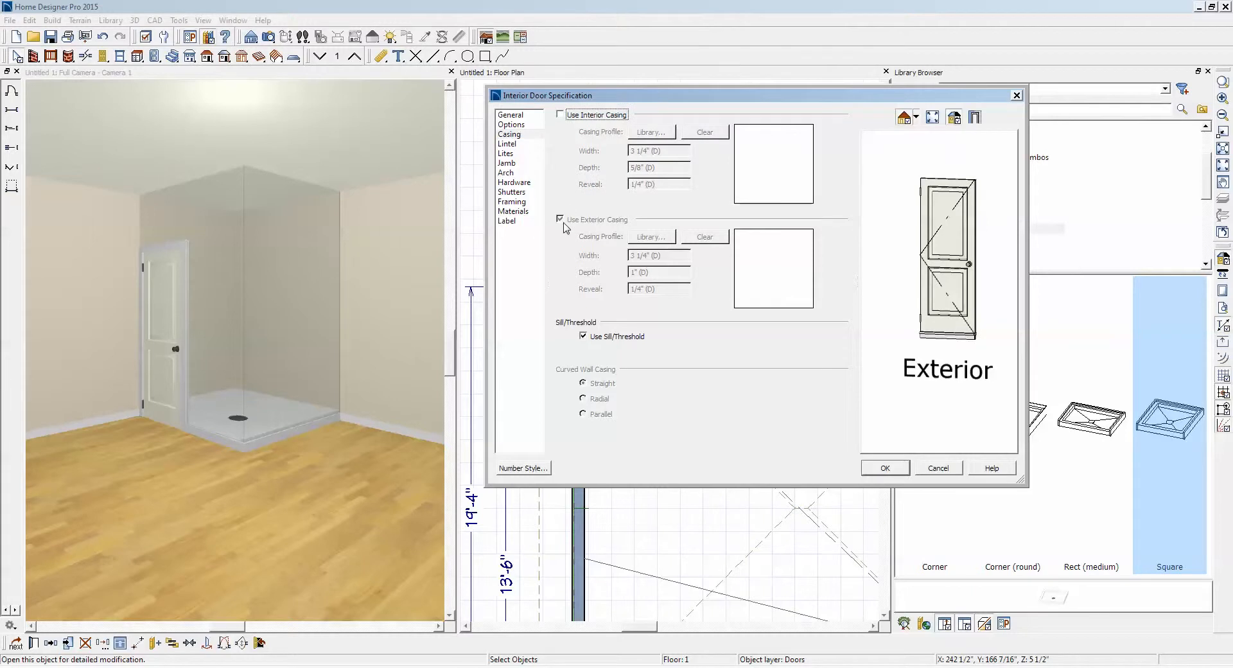
left_click(583, 336)
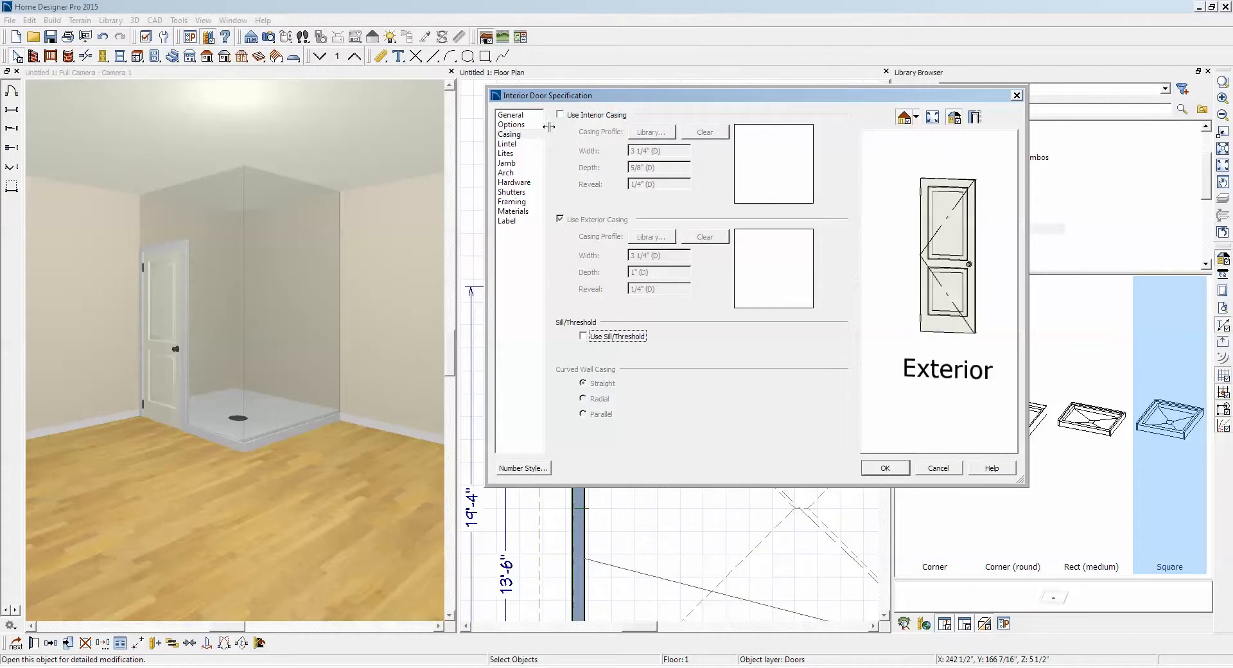
left_click(517, 116)
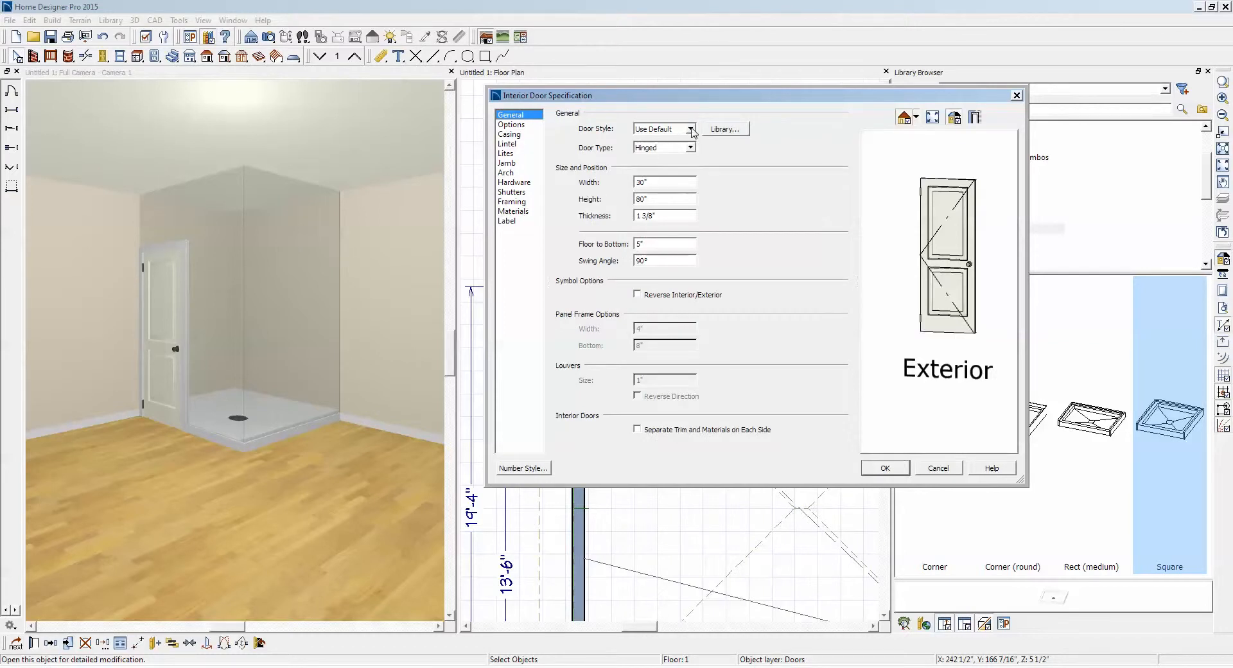
Step: Change the shower door's style to Glass
left_click(691, 129)
left_click(663, 158)
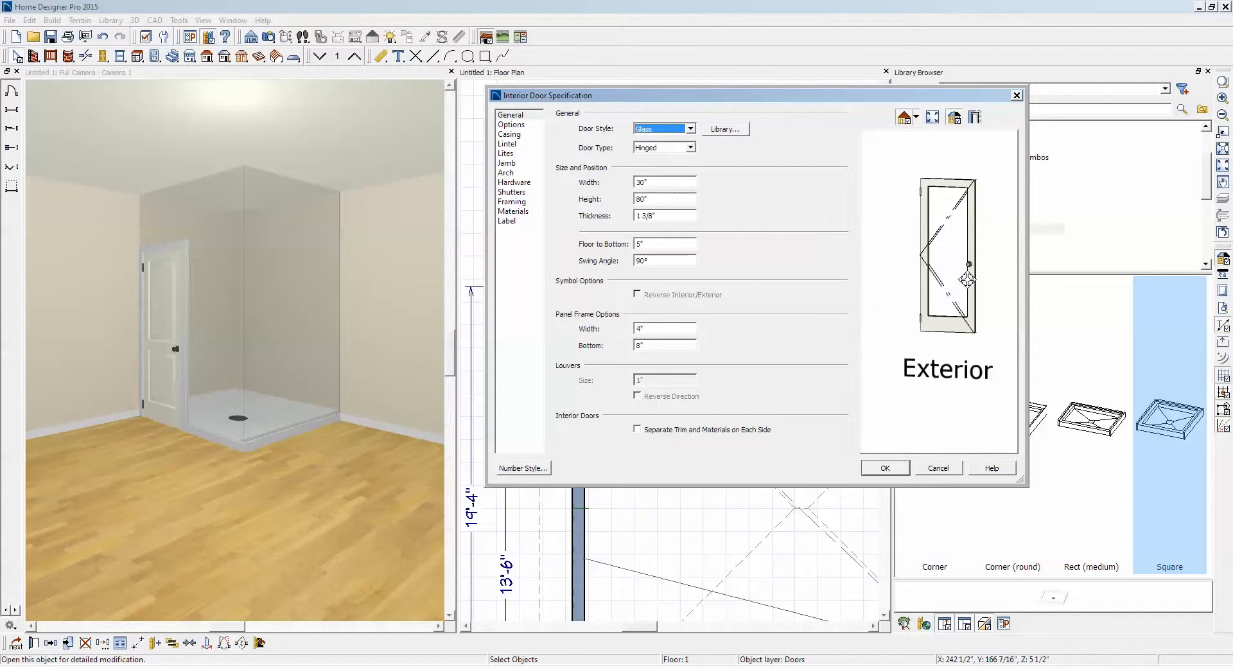
left_click_drag(970, 263, 880, 281)
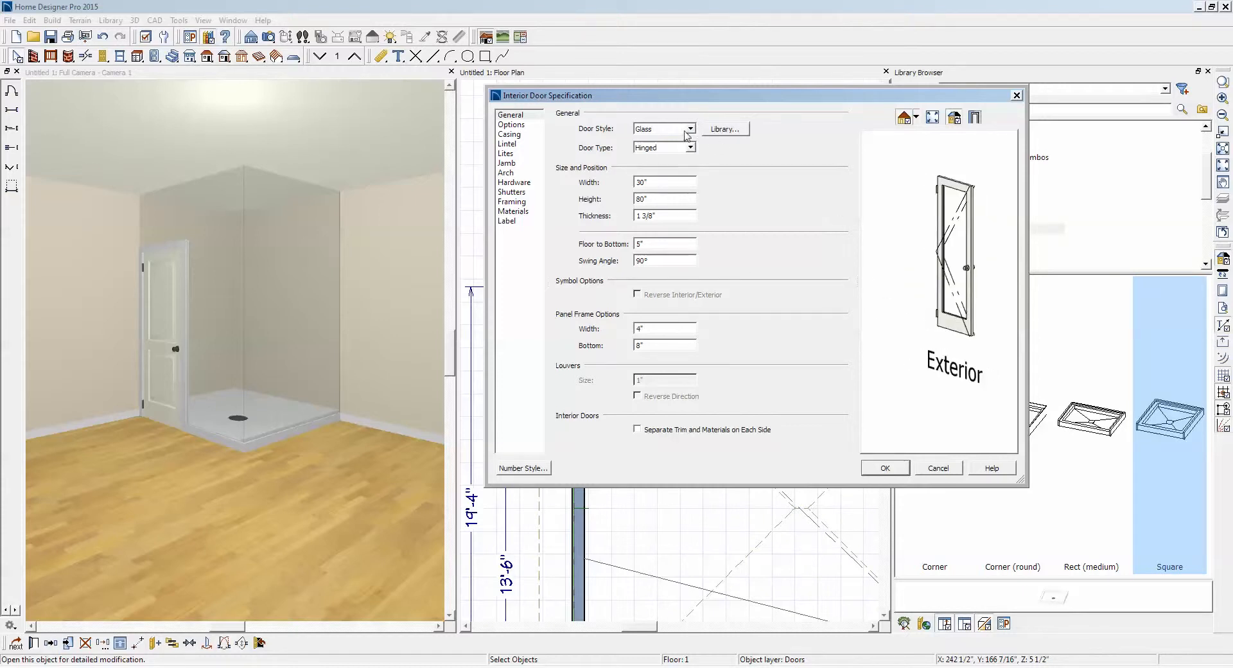
Step: Set the shower door's interior handle to None
left_click(512, 183)
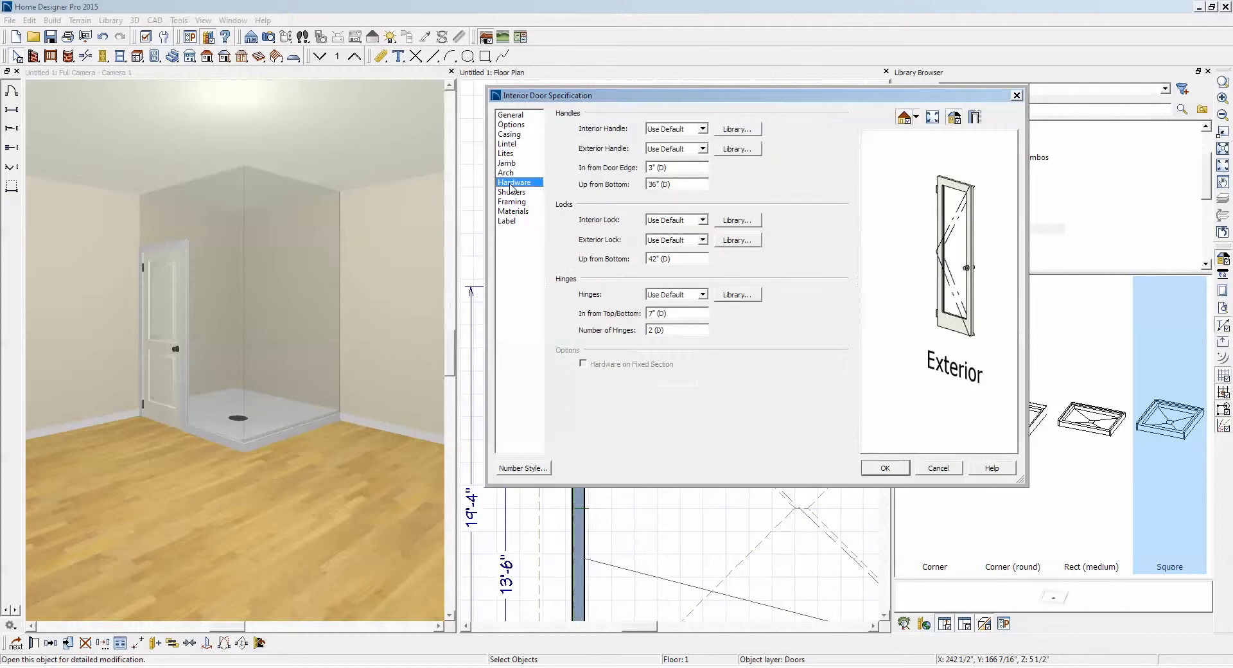
left_click(703, 129)
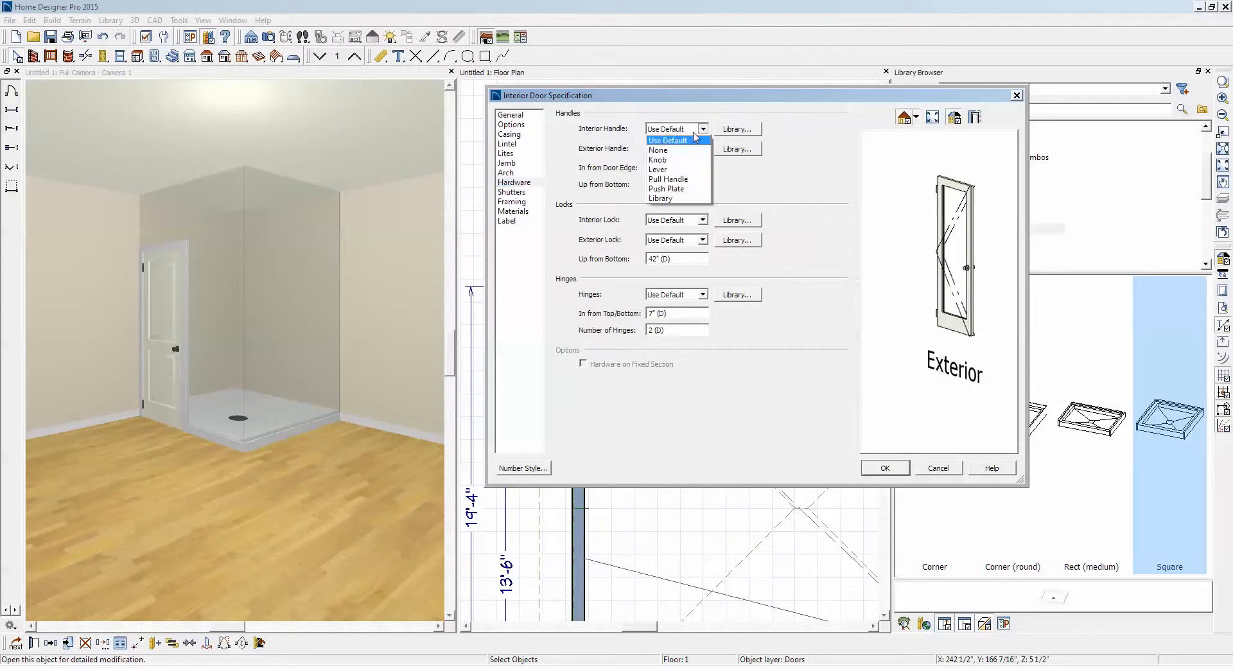
left_click(676, 152)
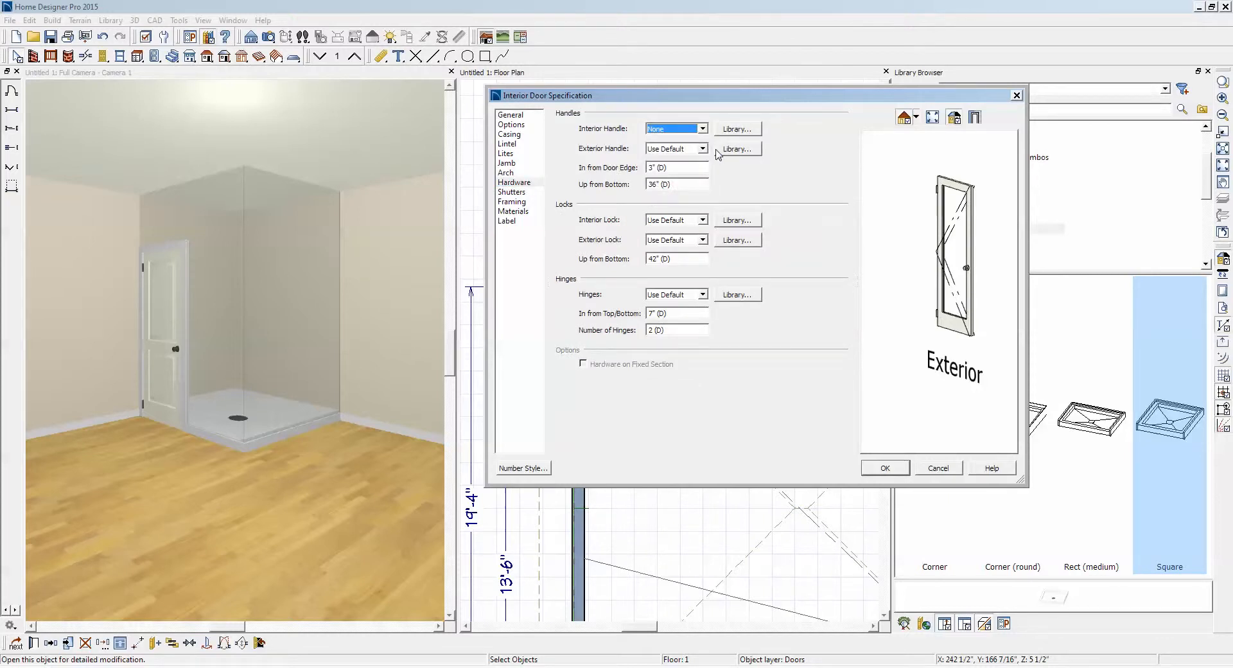
Step: Assign the CP 14v cabinet pull from the core catalog's hardware library as the door's exterior handle
left_click(754, 150)
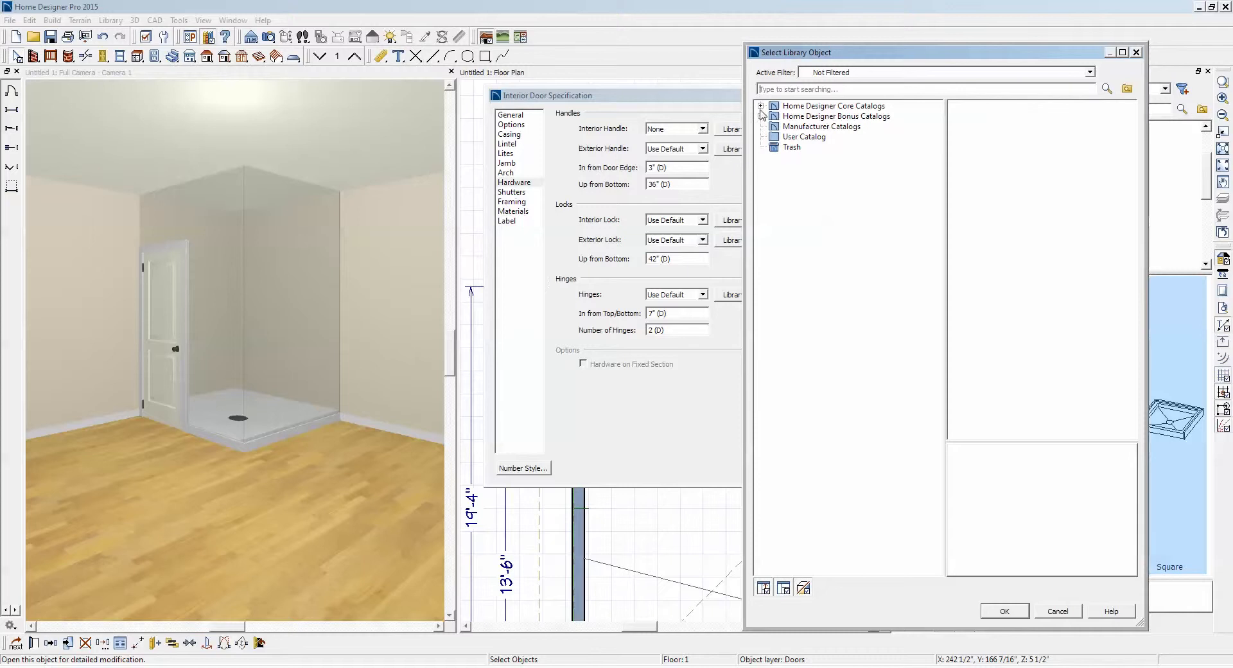
left_click(761, 106)
left_click(775, 116)
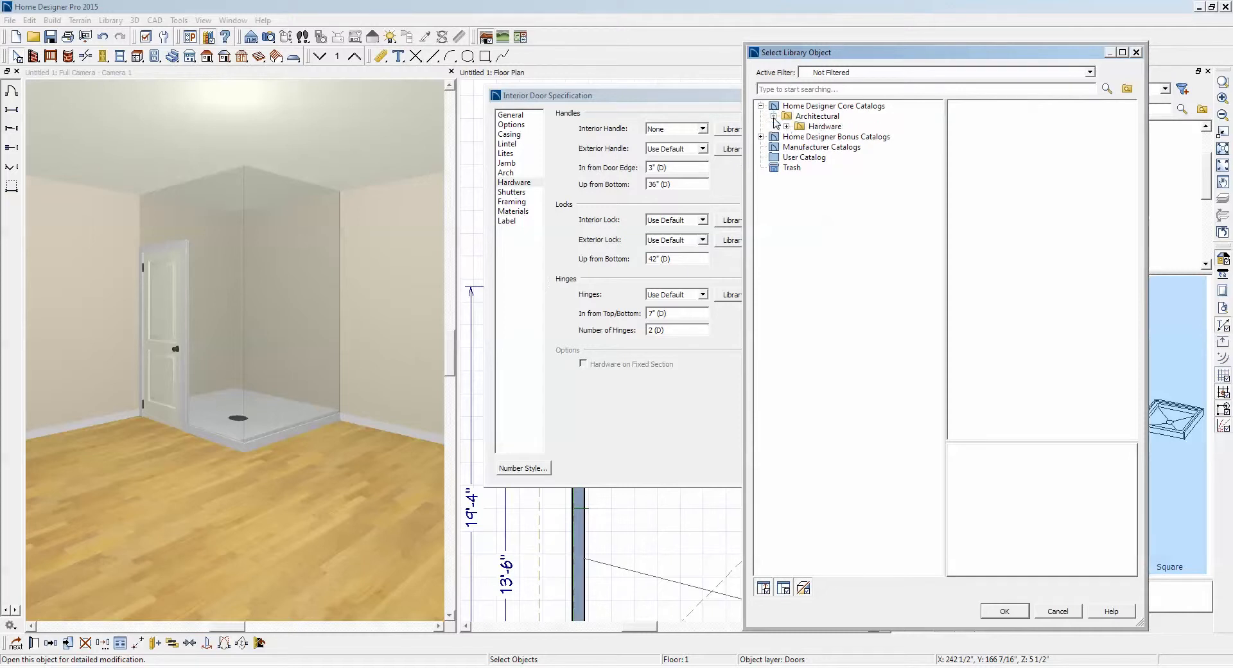
left_click(787, 126)
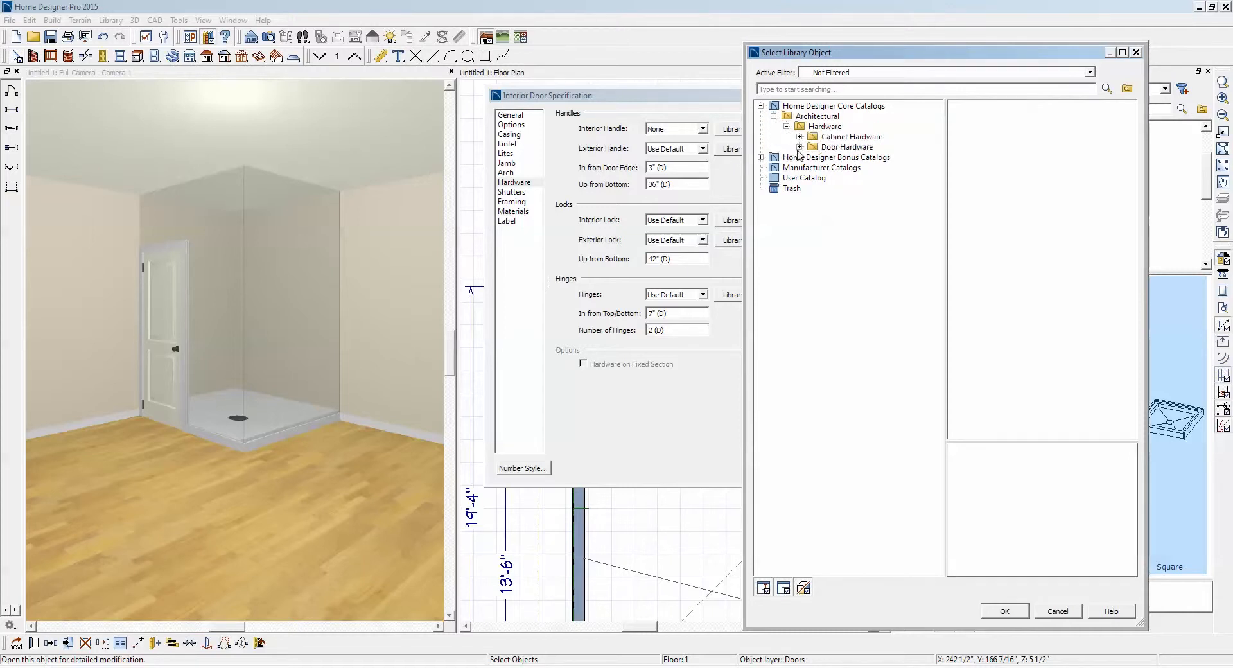
left_click(800, 137)
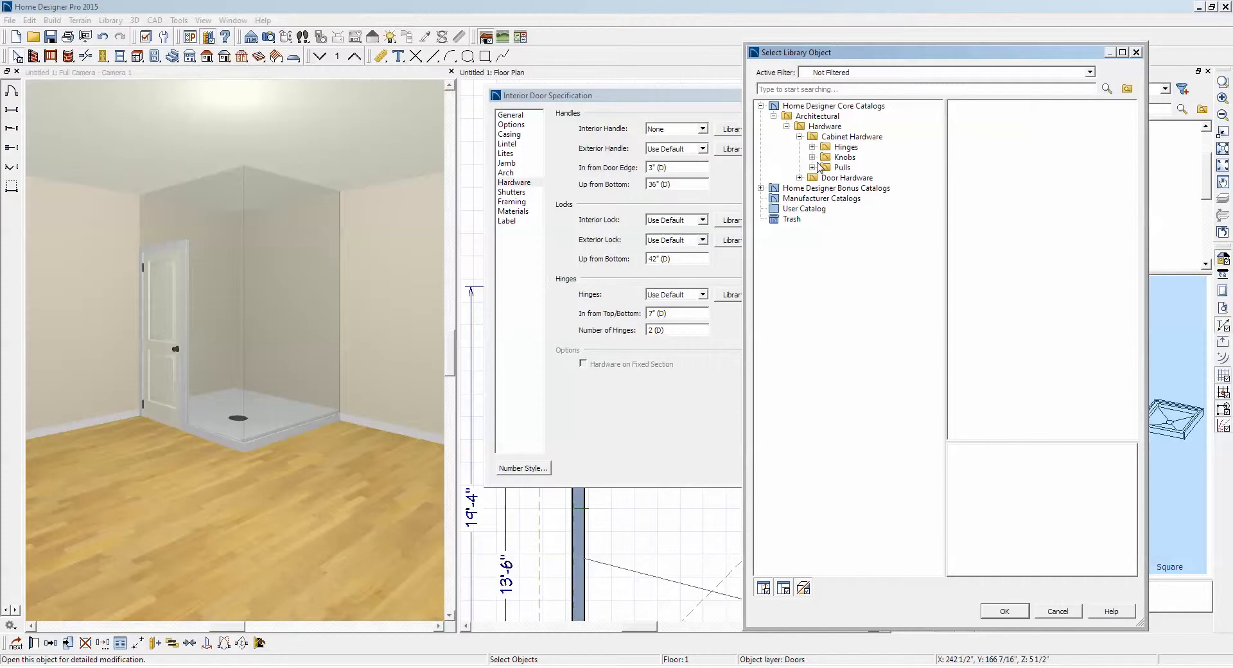
left_click(828, 168)
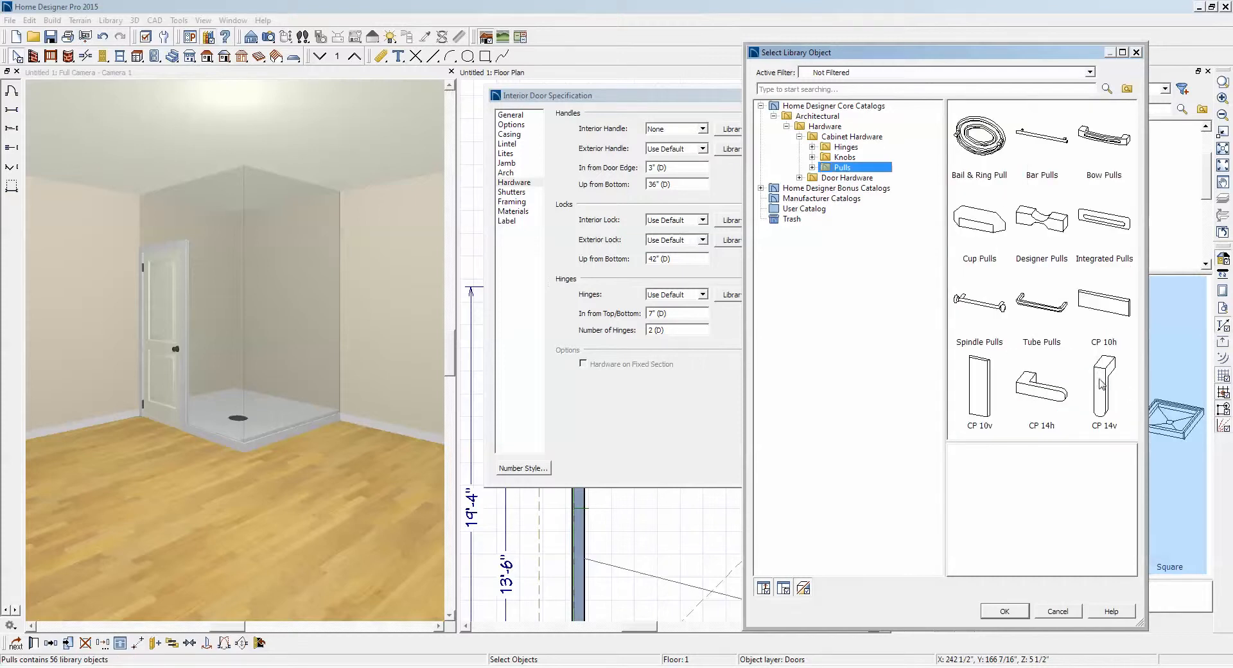
left_click(1102, 385)
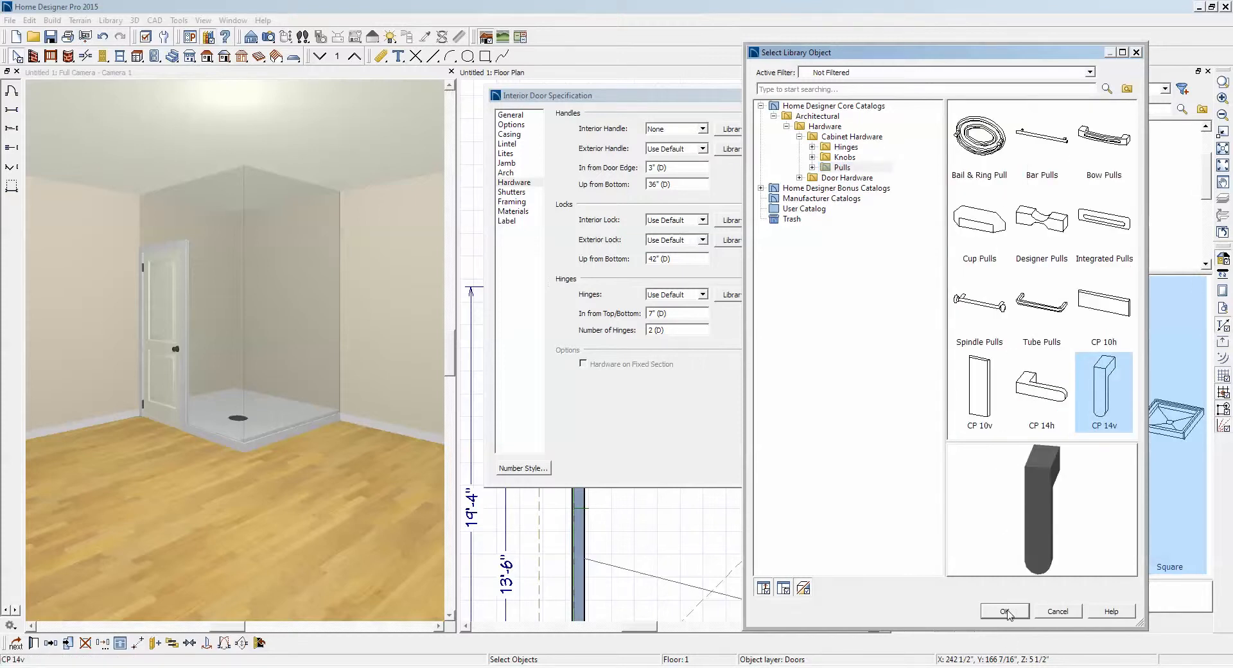
left_click(1006, 612)
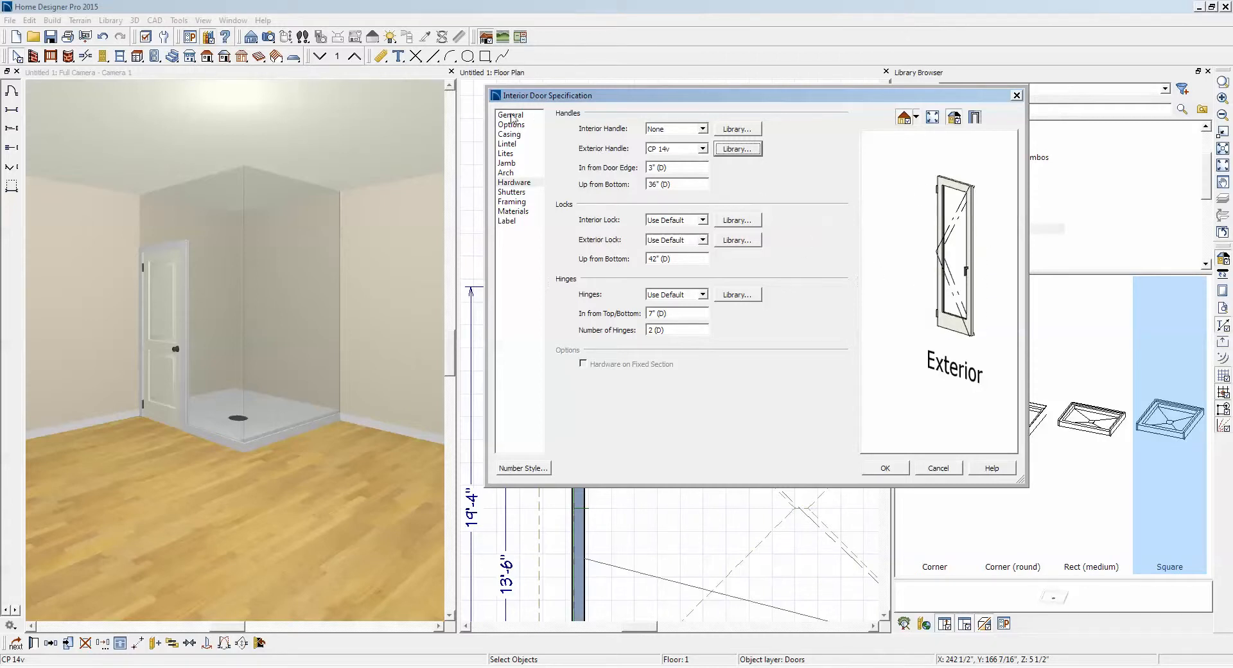
Step: Set the door's panel frame width and bottom to 1/16" and its thickness to 3/8"
left_click(511, 115)
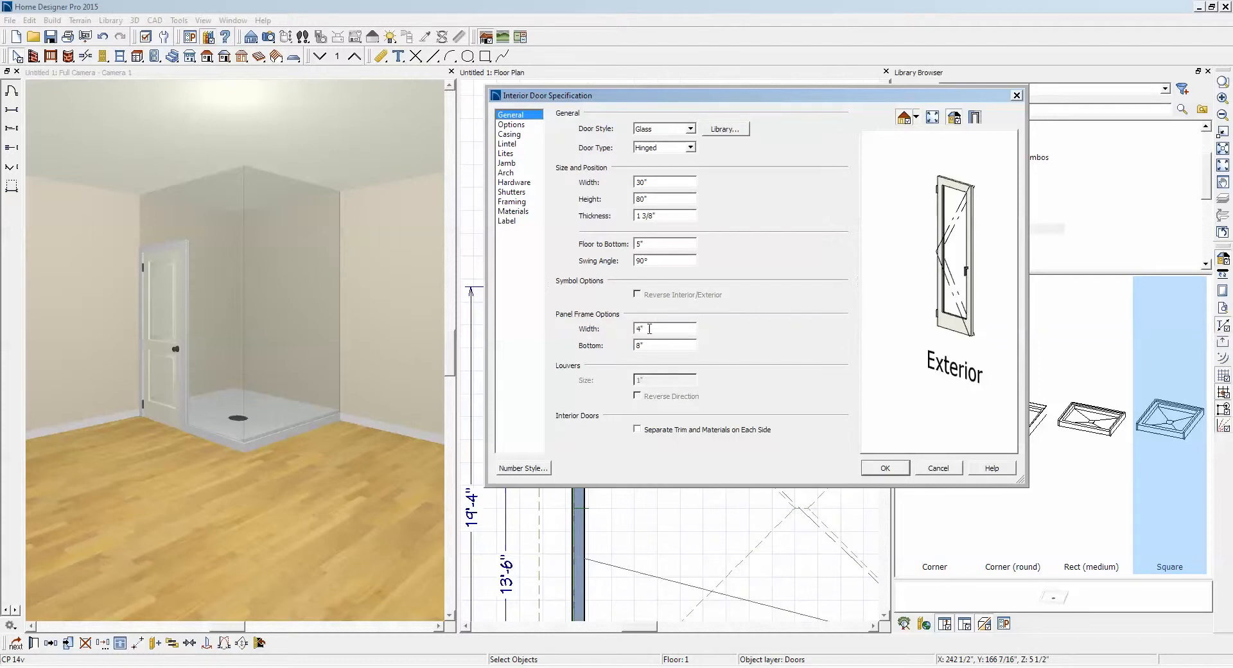
double_click(639, 328)
type("1/16")
key("Tab")
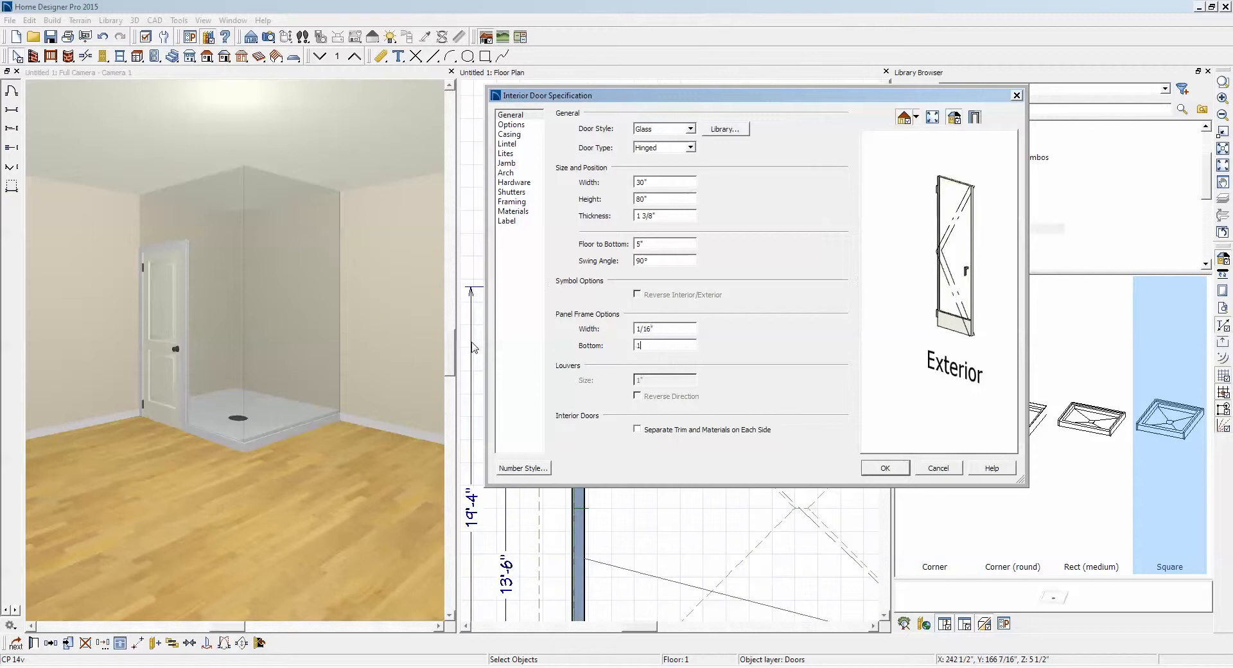
type("1/16")
key("Tab")
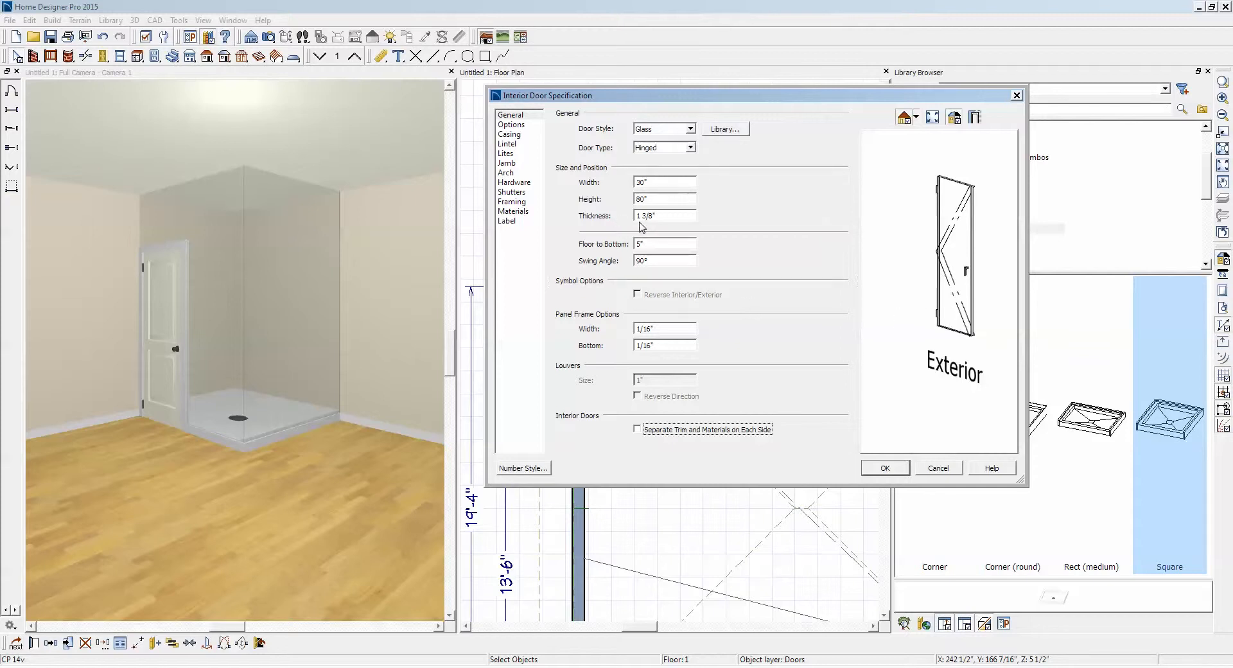
double_click(645, 218)
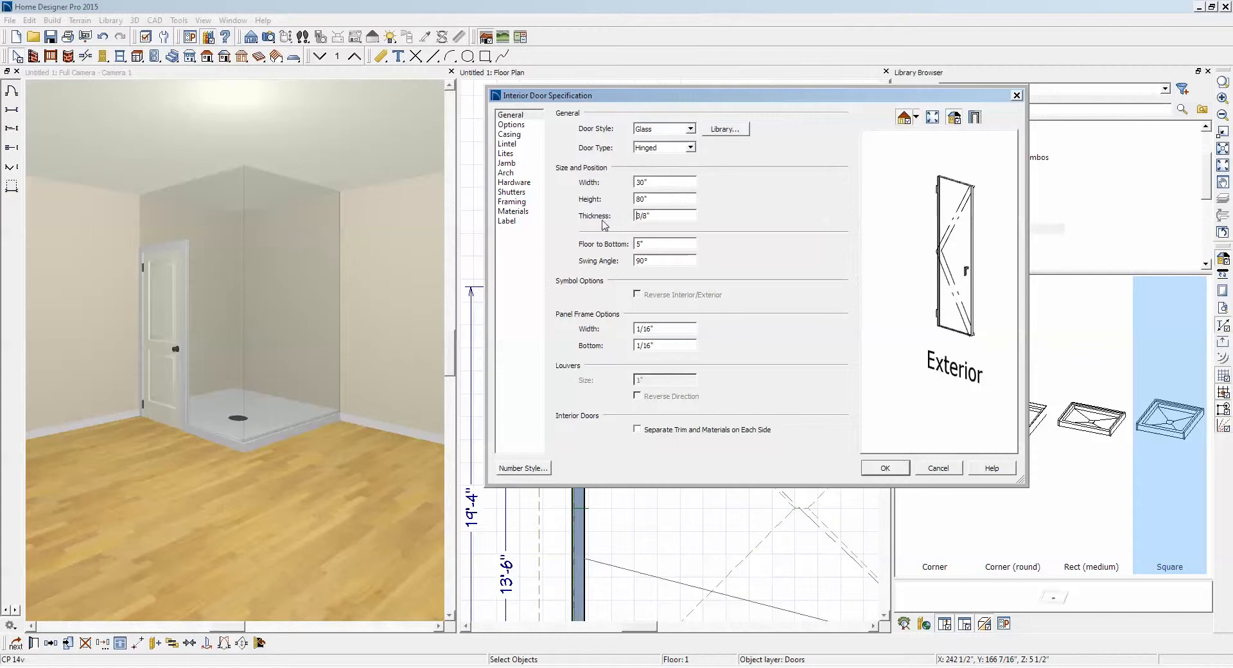
Step: Assign the Glass Standard plan material to the door's exterior and interior faces
left_click(517, 212)
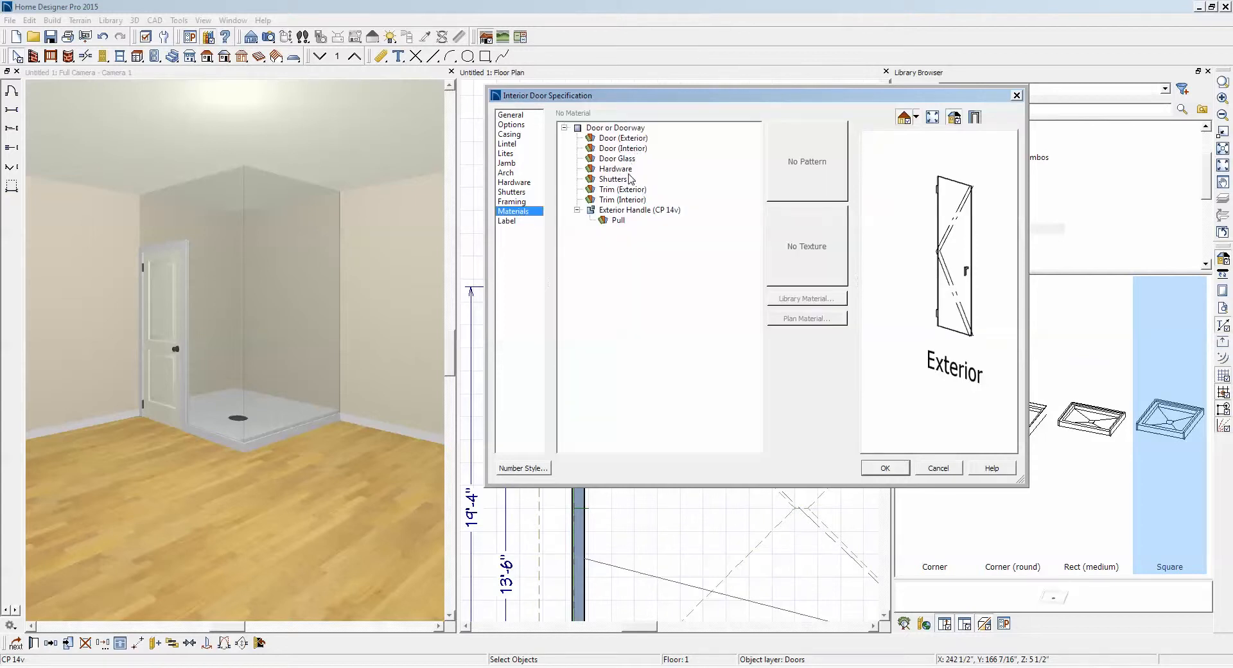
left_click(628, 138)
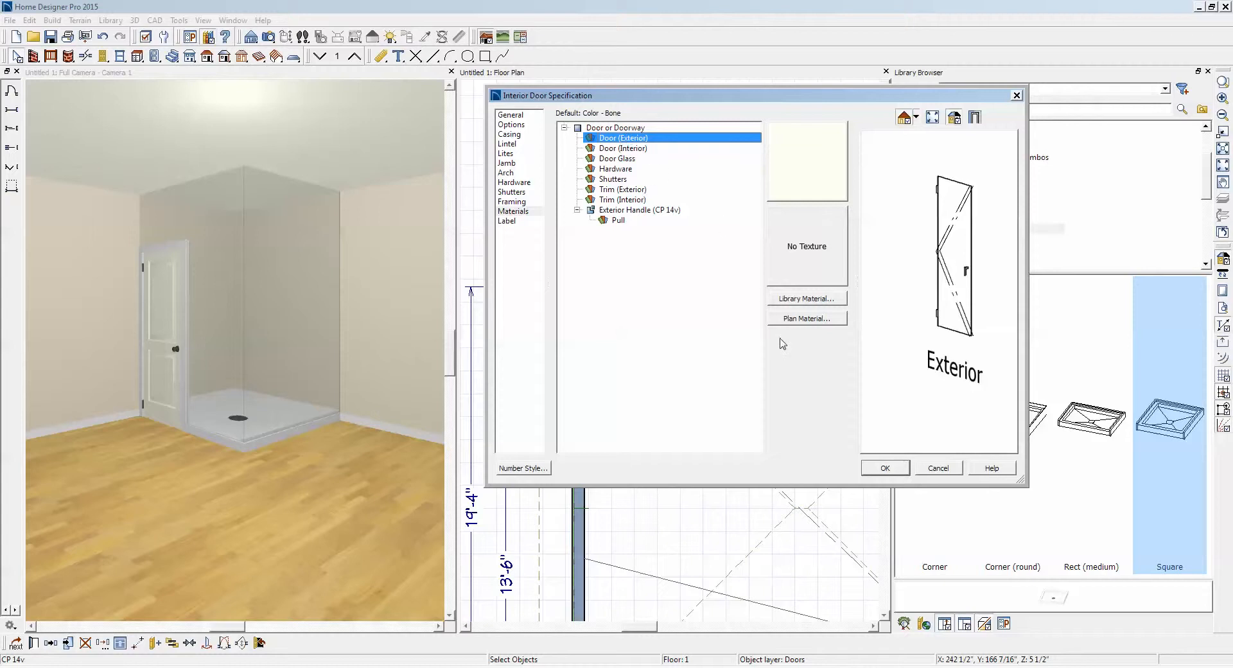
left_click(798, 318)
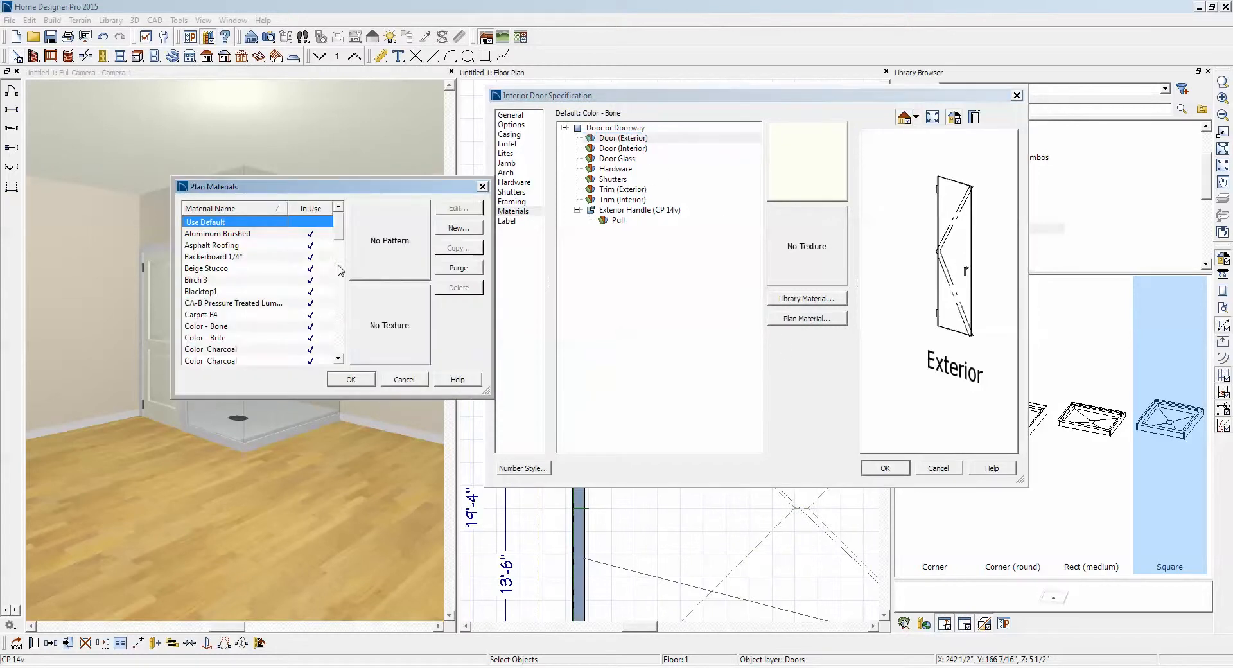
key("g")
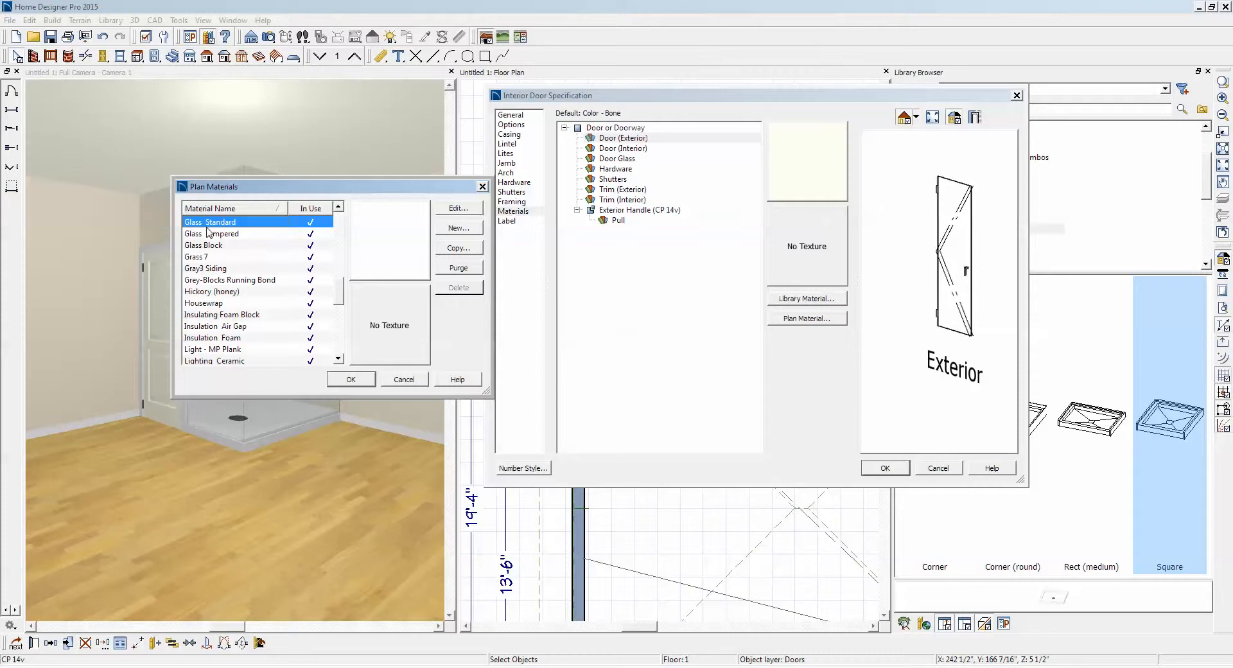
left_click(359, 379)
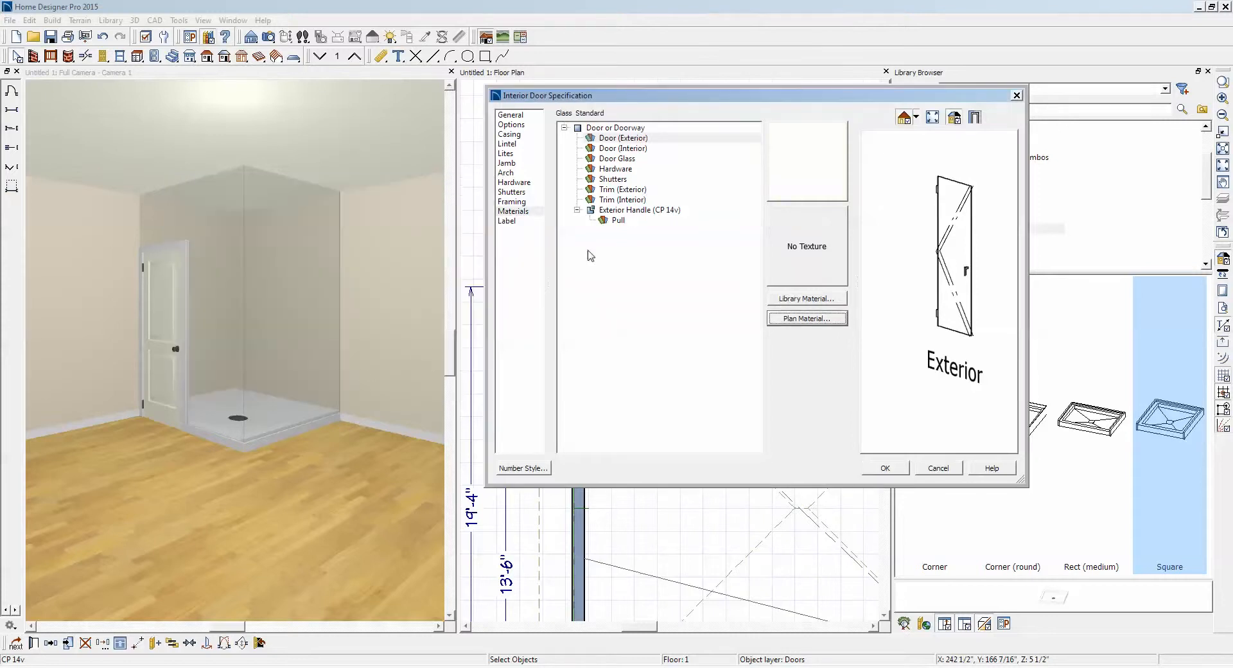
left_click(633, 149)
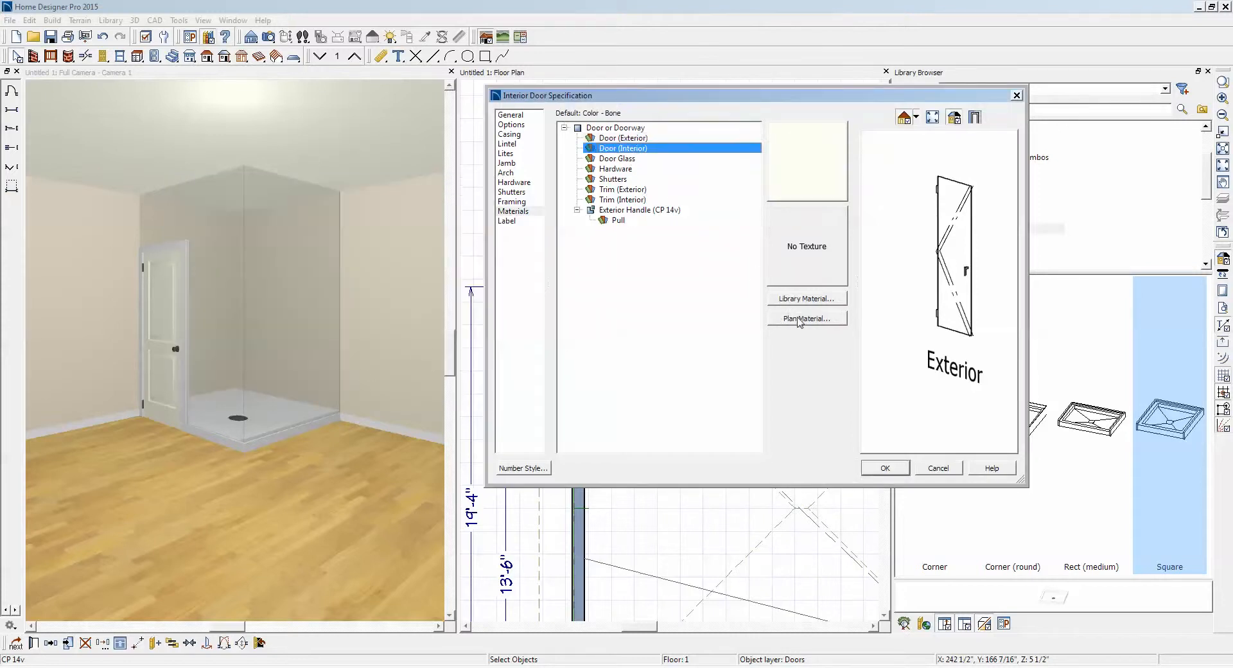
left_click(800, 319)
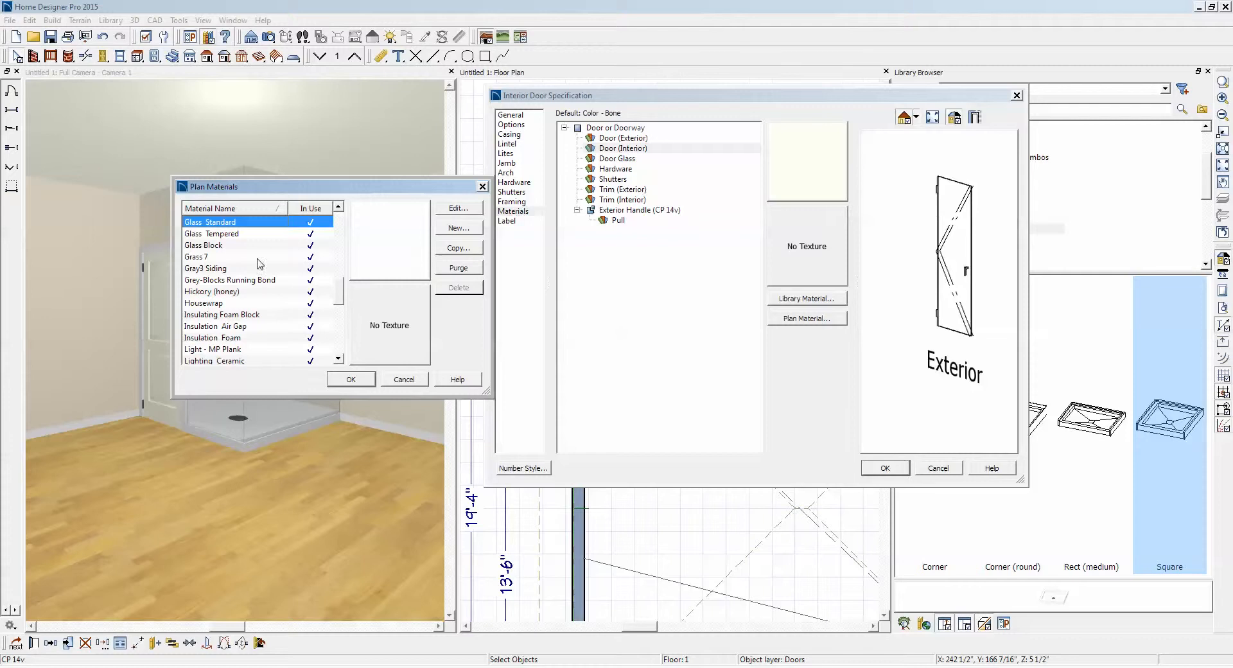
left_click(351, 379)
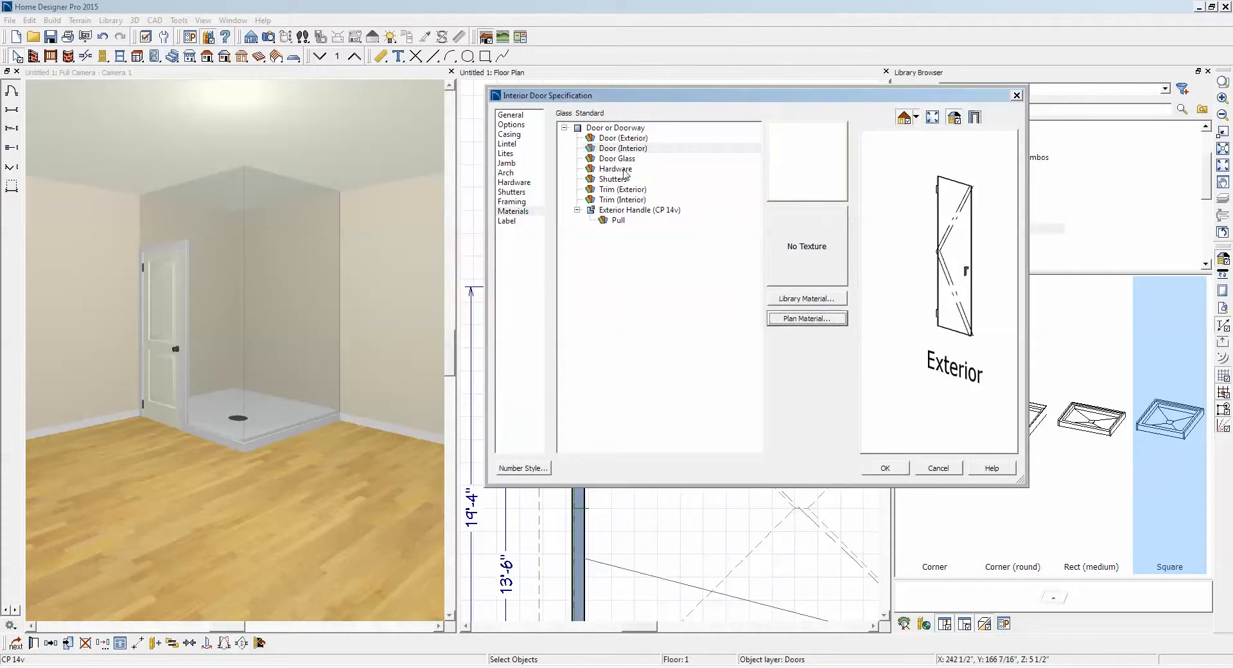
Step: Assign Glass Standard to the door's exterior and interior trim and apply the door specification
left_click(624, 160)
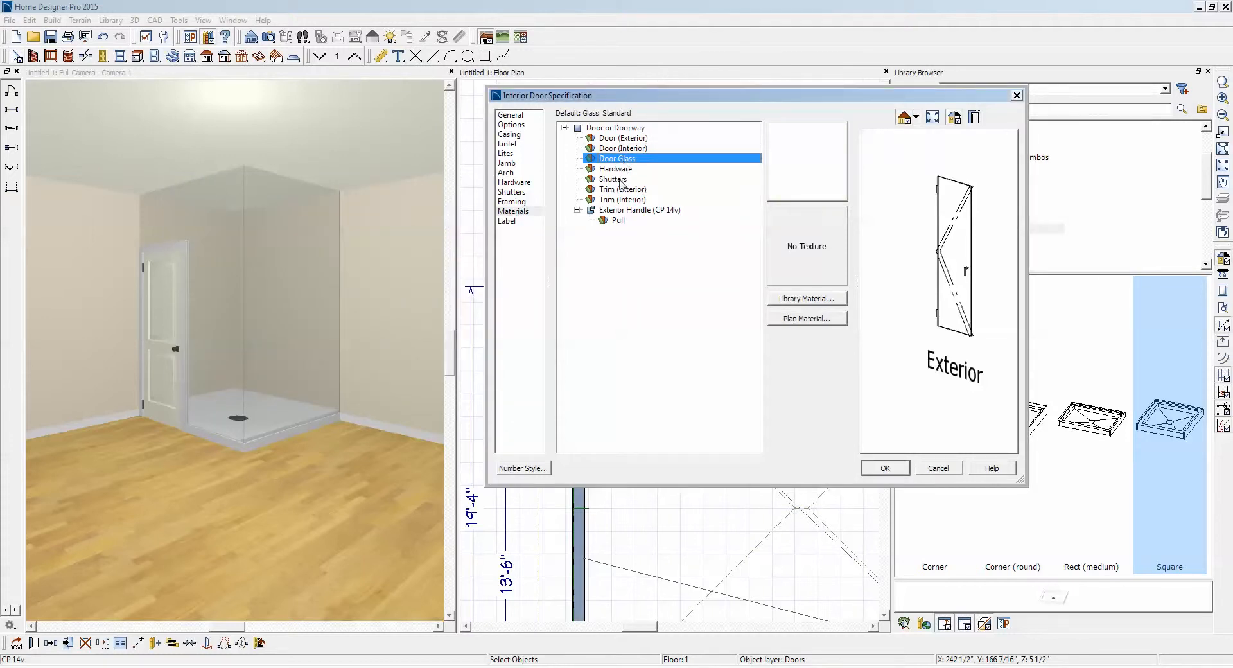
left_click(621, 190)
left_click(793, 319)
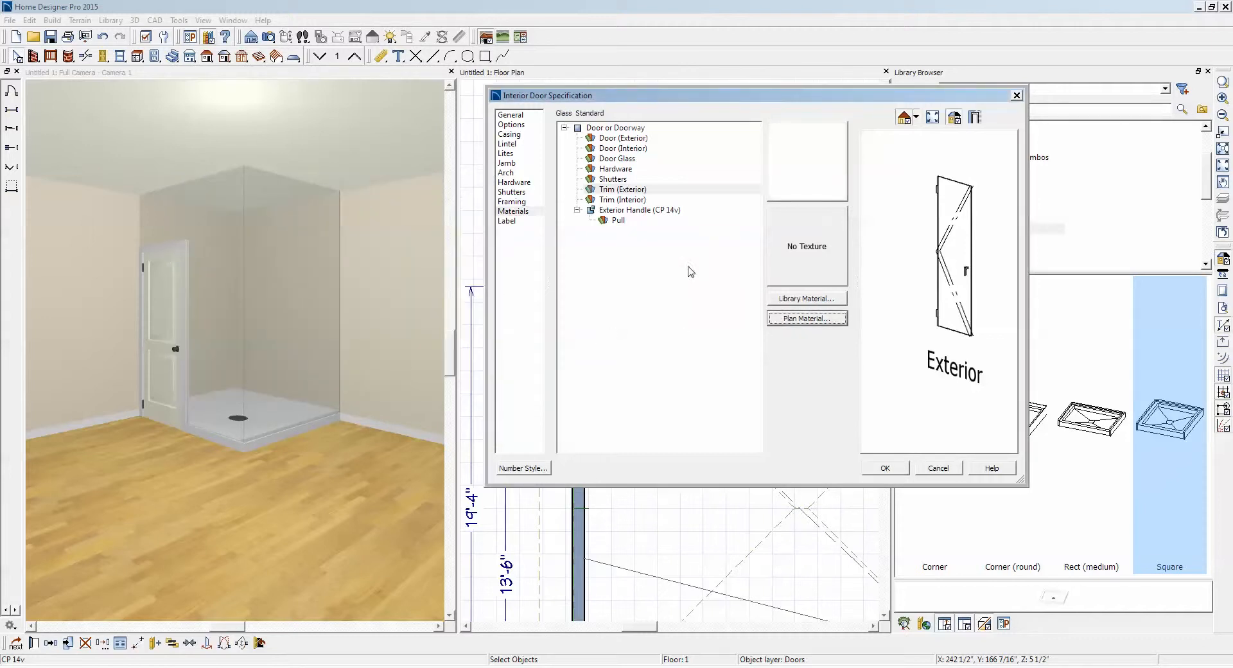
left_click(621, 200)
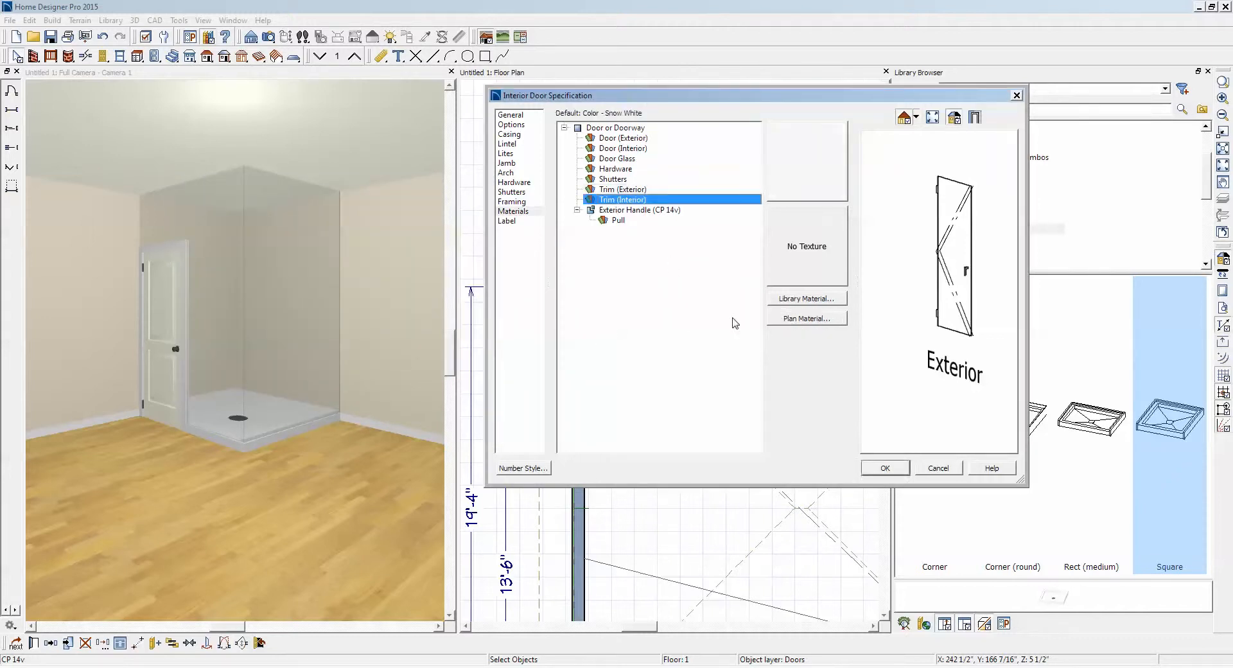
left_click(779, 319)
key("g")
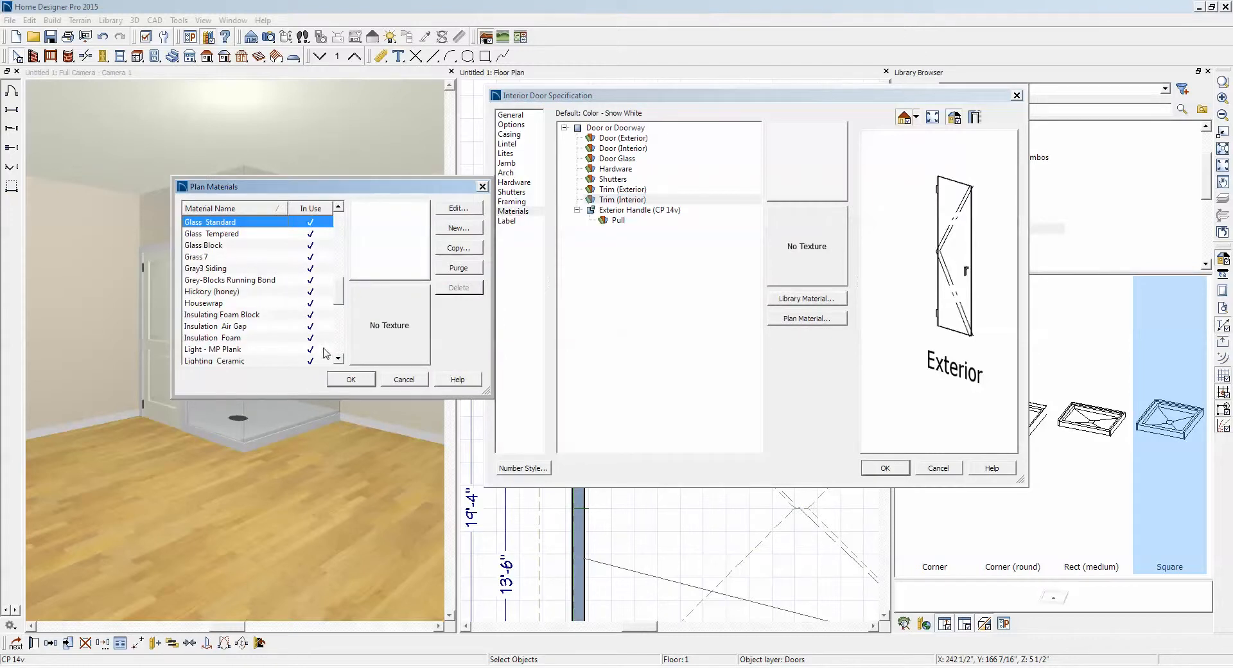
left_click(358, 381)
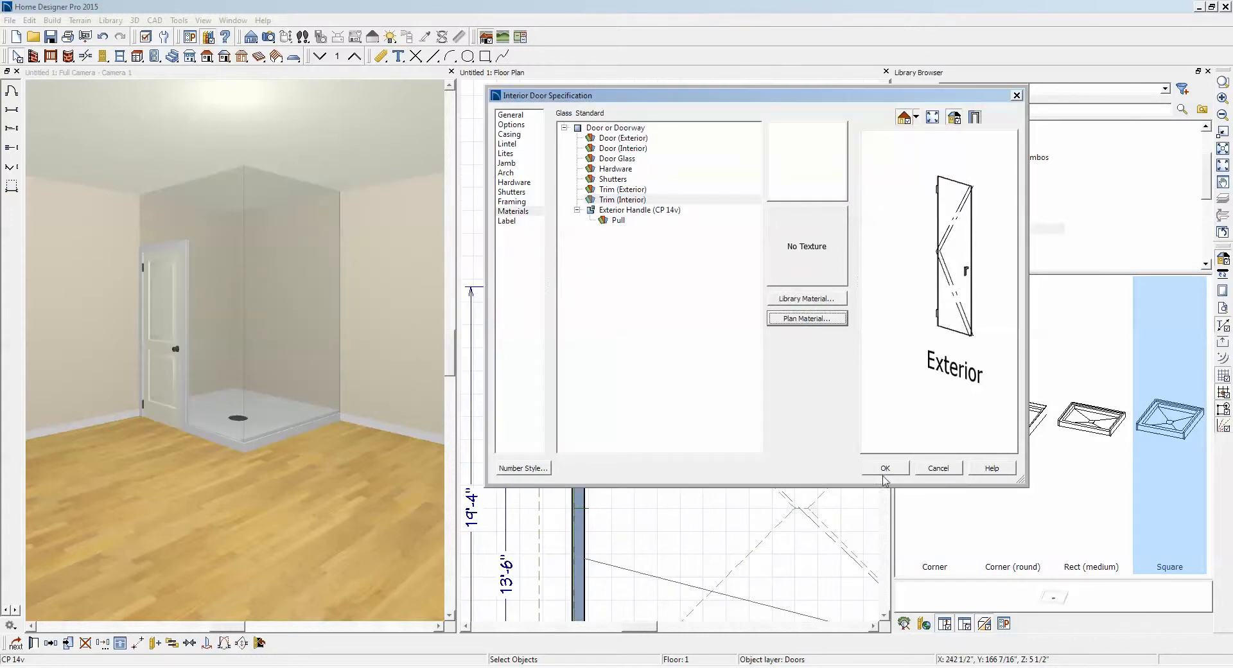
left_click(886, 469)
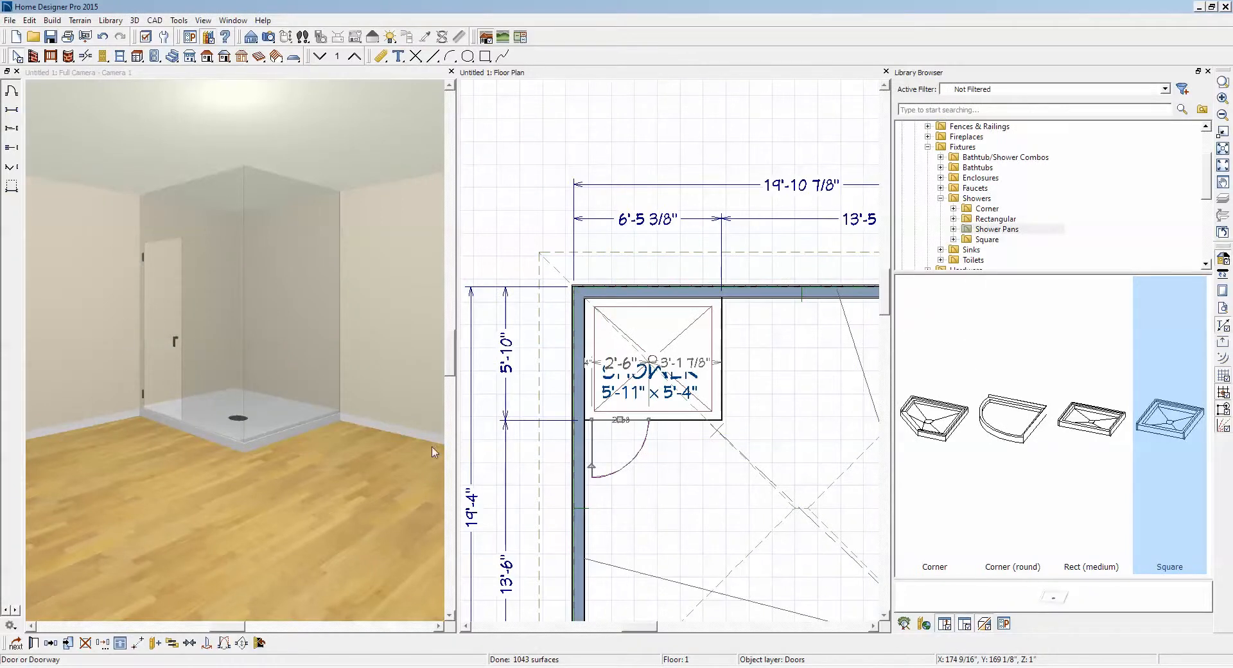
Step: Set the shower door's swing angle to 45°
left_click(36, 645)
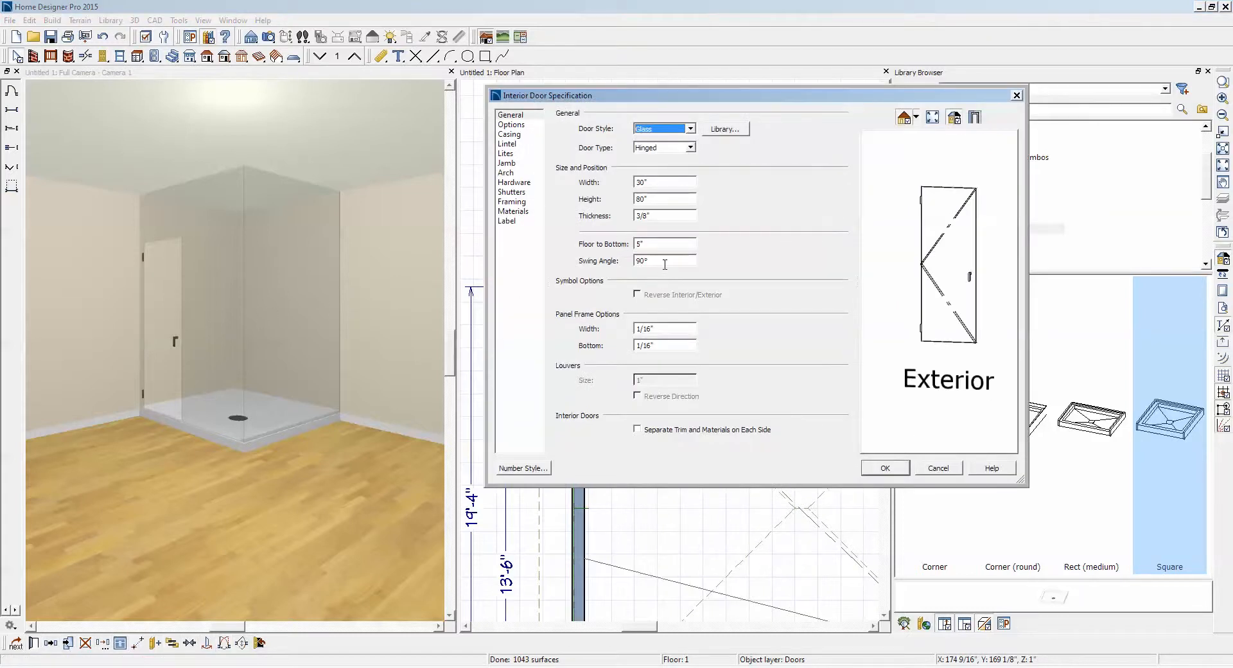
double_click(668, 260)
type("45")
left_click(886, 468)
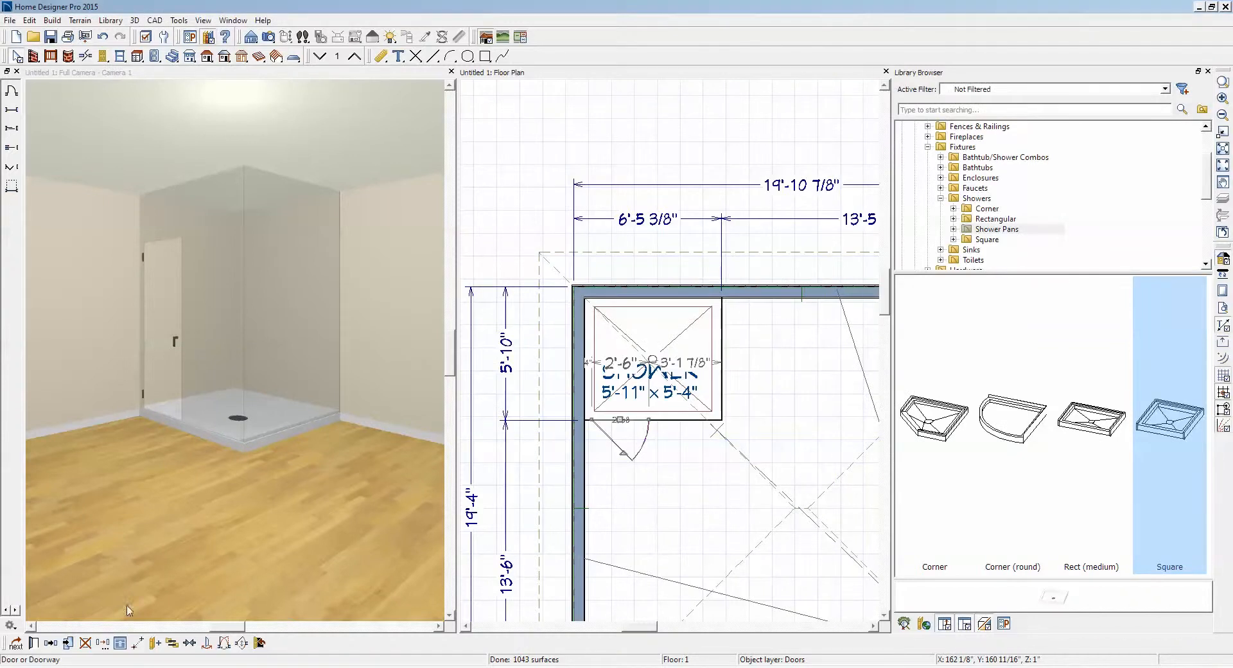
Step: Set the shower door's 3D display to Show Open
key("ctrl+e")
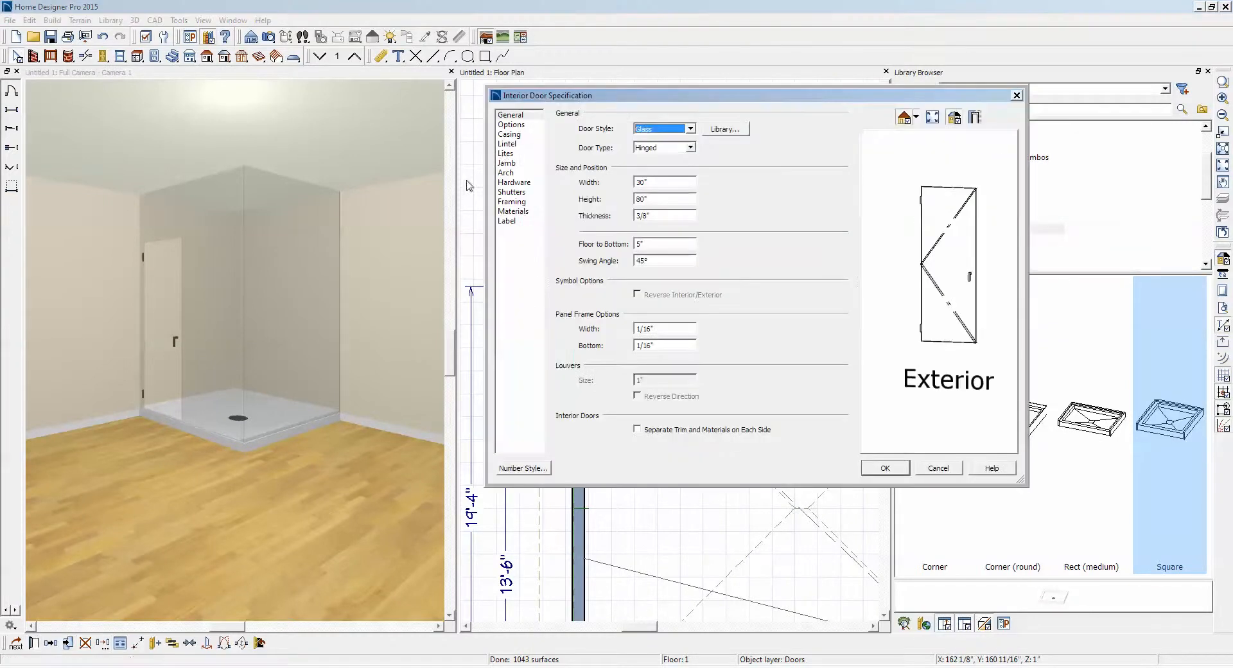
left_click(511, 125)
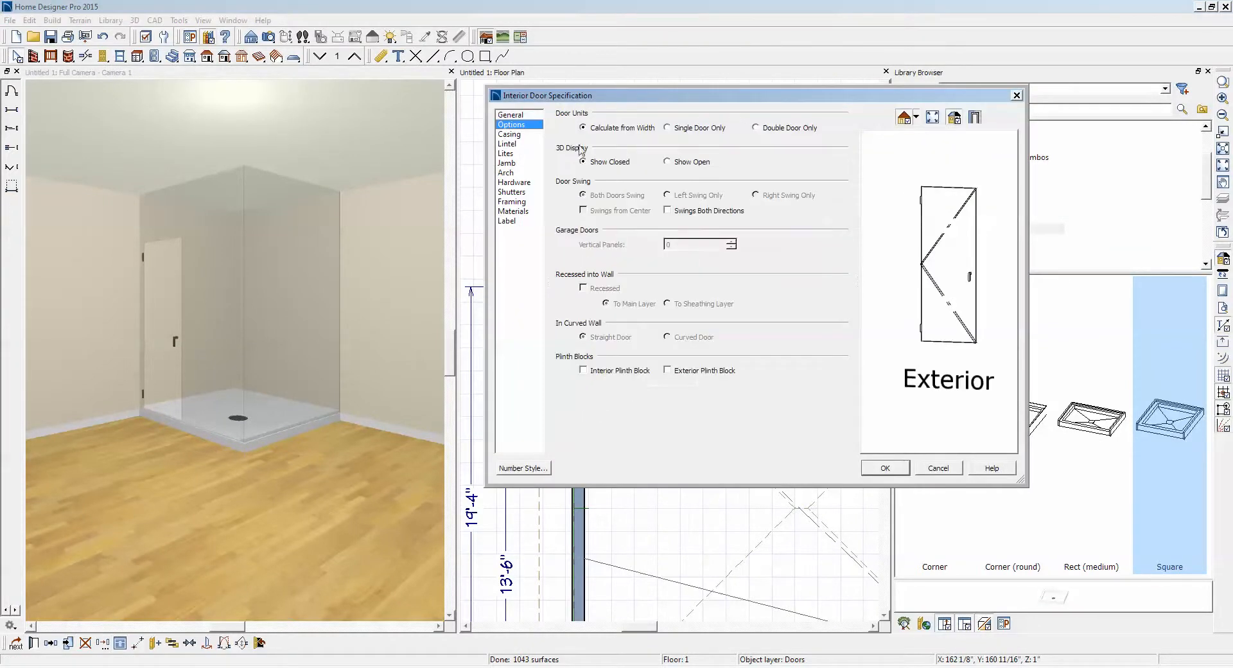
left_click(669, 163)
left_click(885, 468)
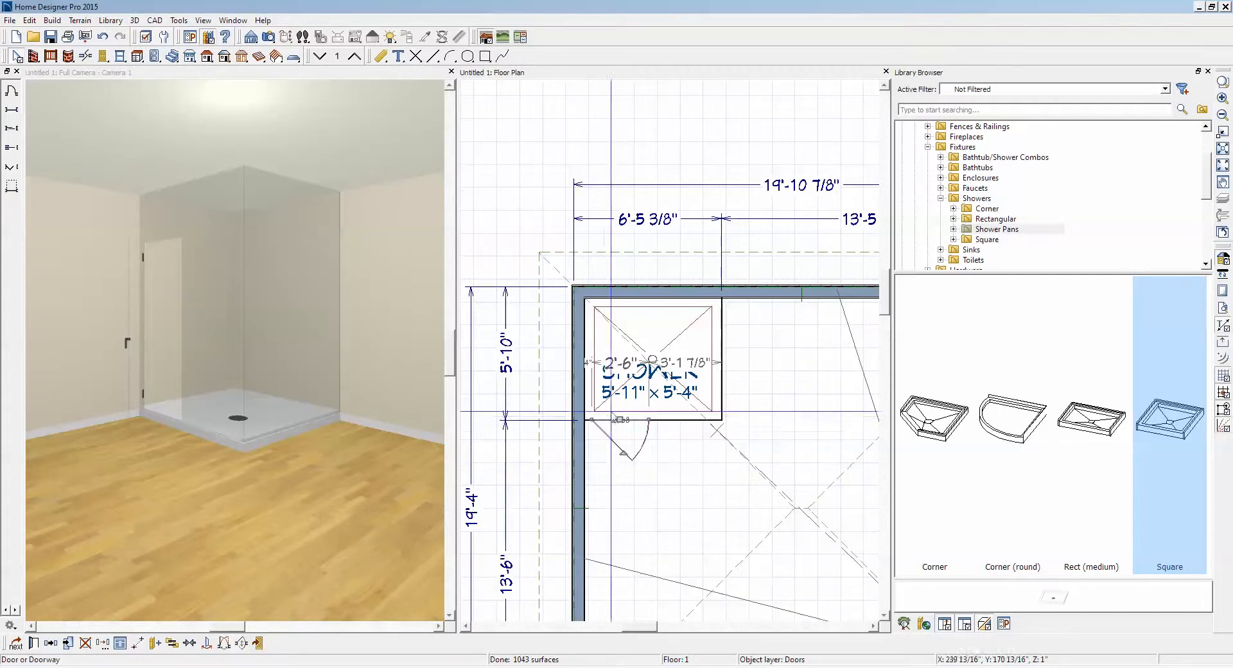
Step: Try to move the shower door tight against the adjoining exterior wall in the floor plan
left_click_drag(620, 421, 600, 421)
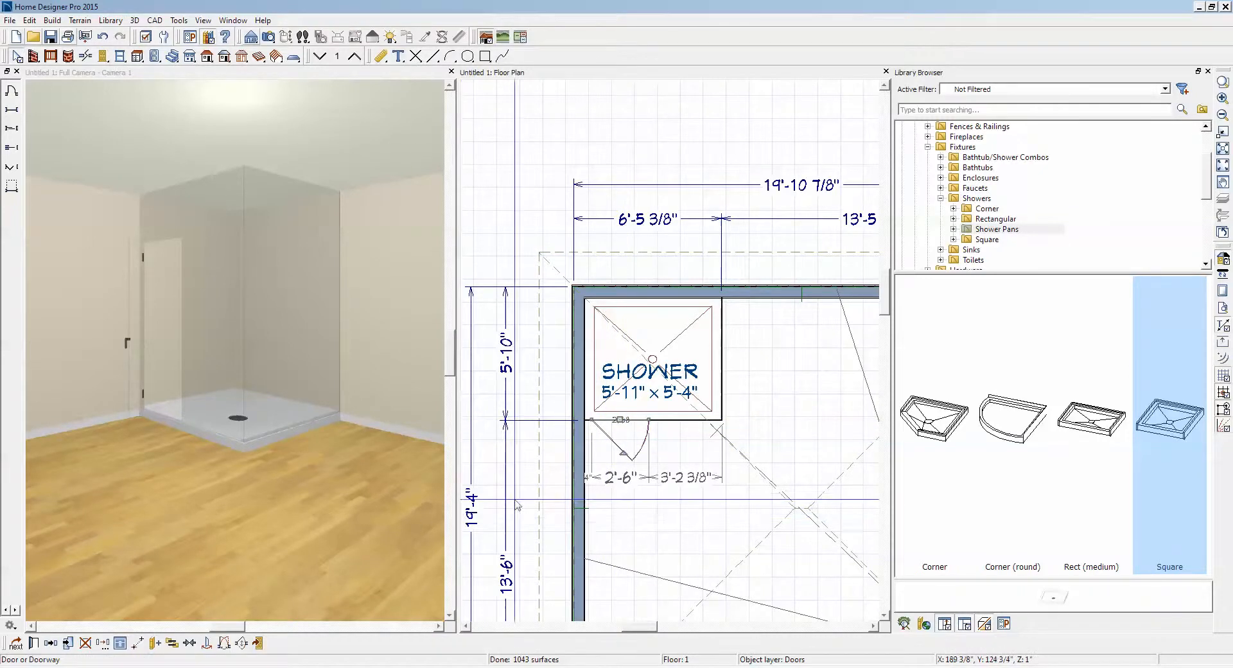
scroll(612, 440, "up", 5)
scroll(612, 440, "up", 3)
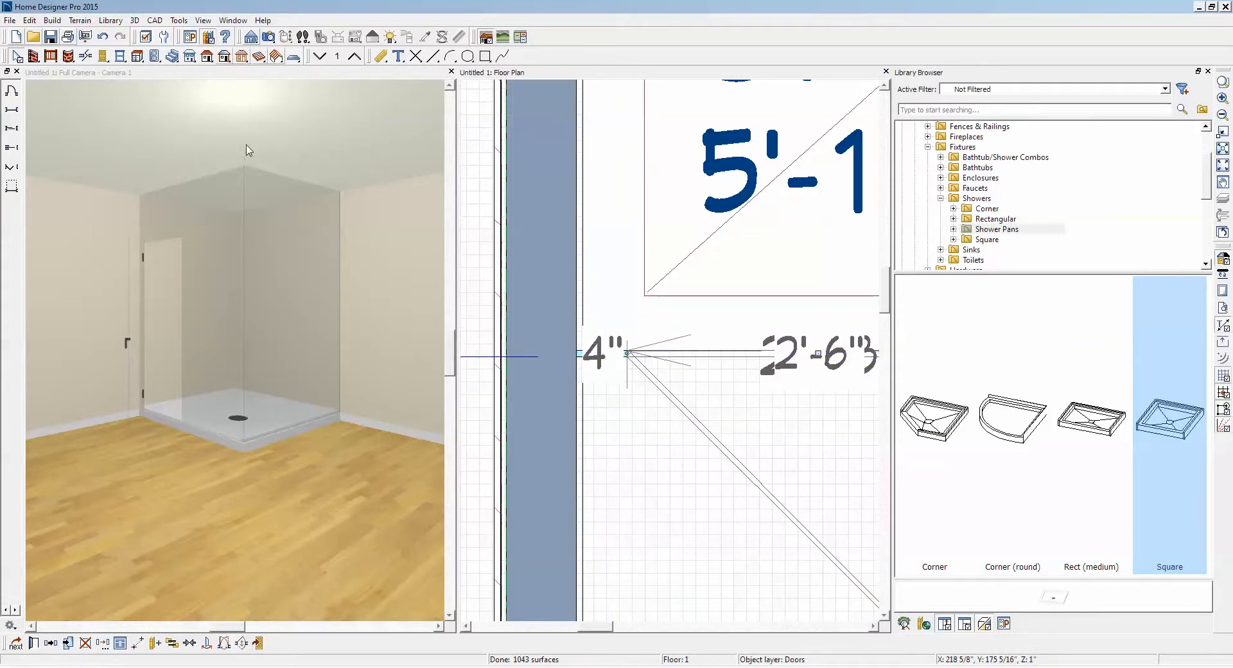
Step: Enable Ignore Casing for Opening Resize in the general plan defaults
double_click(18, 59)
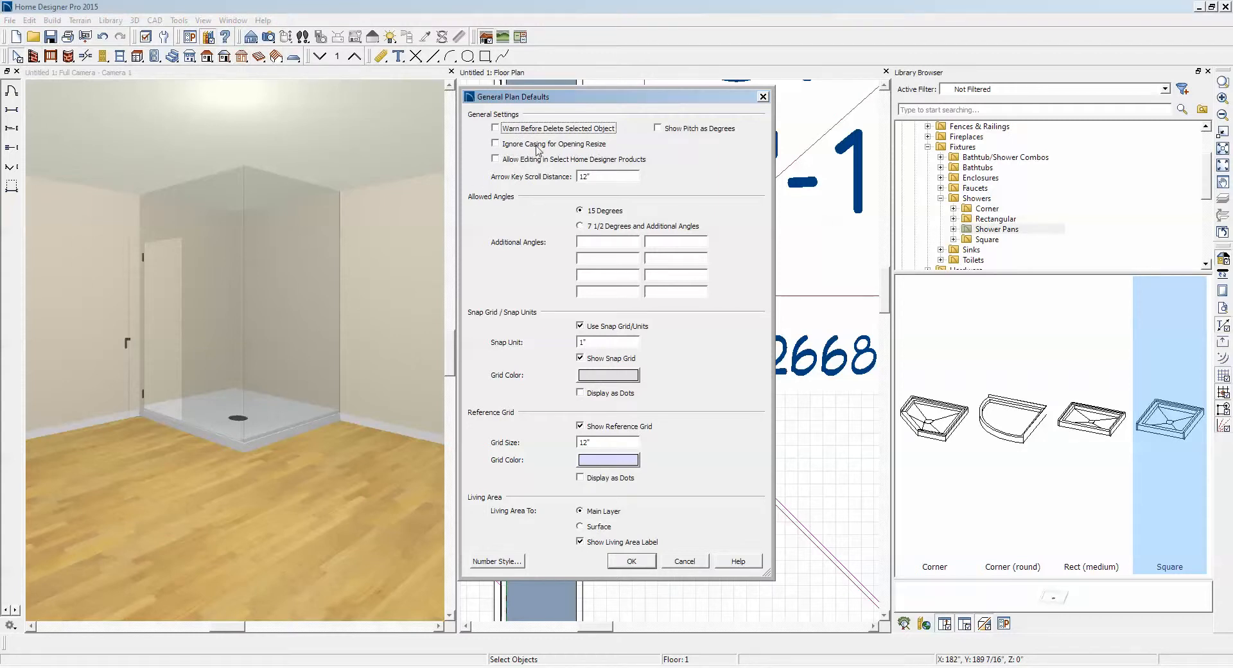
left_click(509, 147)
left_click(632, 561)
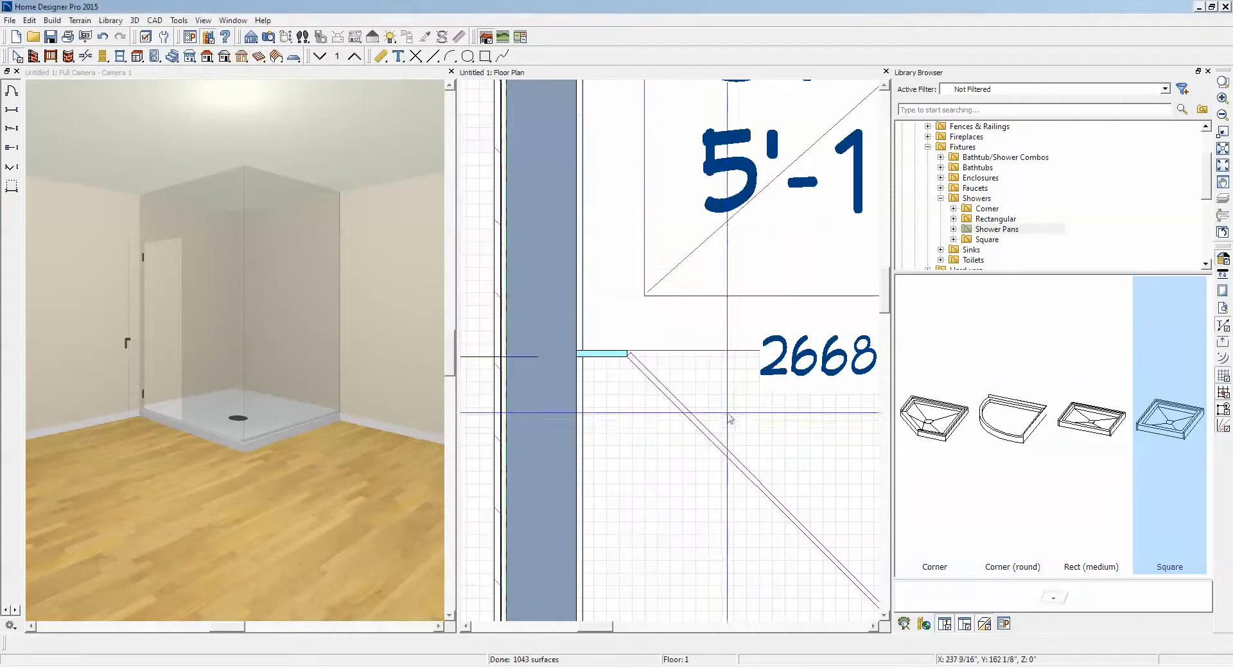
Step: Move the shower door along its glass wall until its hinge side sits flush against the exterior wall
left_click(819, 351)
left_click_drag(819, 351, 728, 357)
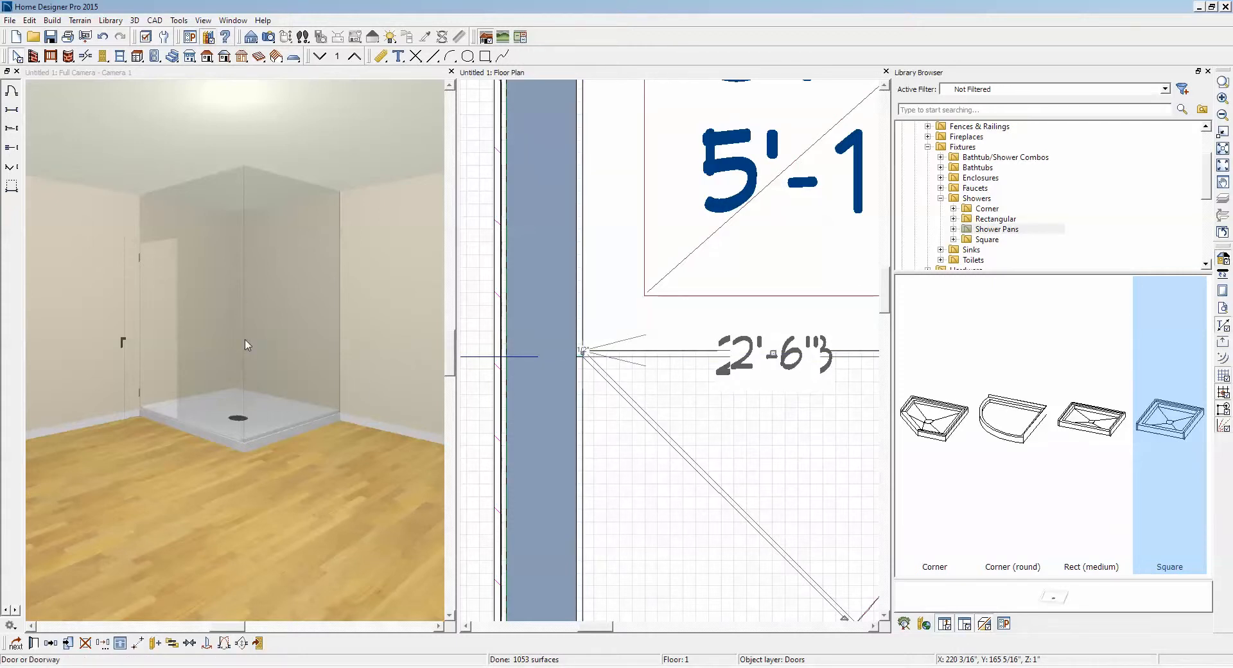
scroll(244, 341, "down", 2)
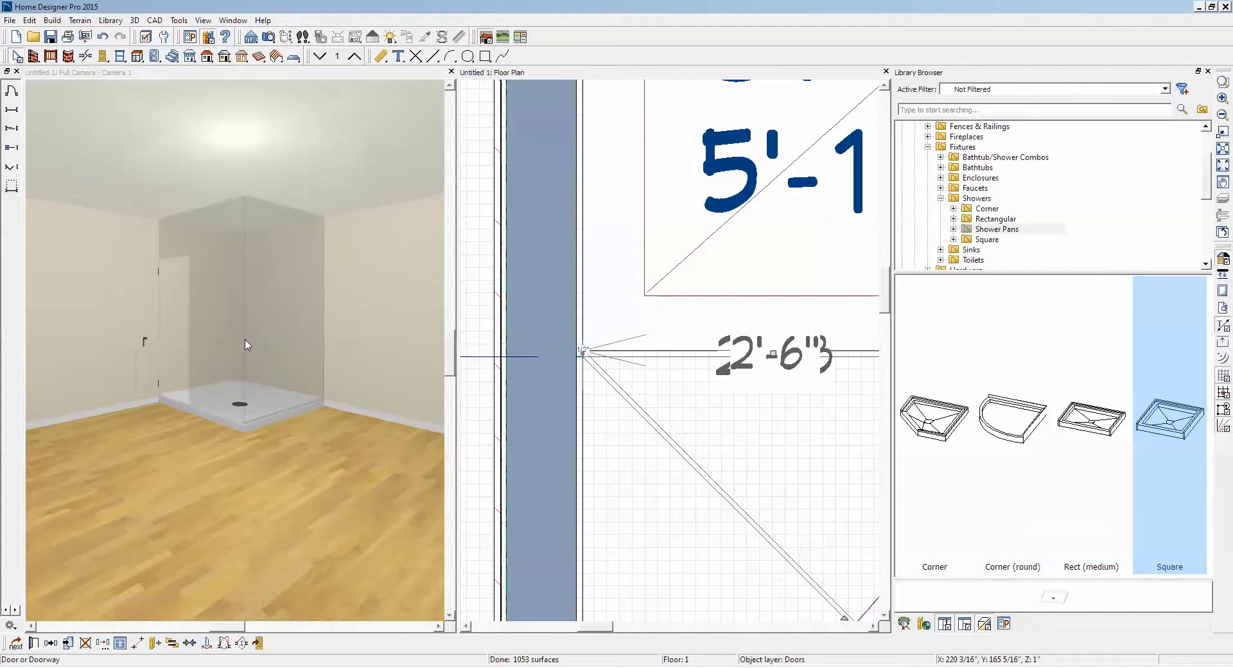
scroll(645, 403, "up", 1)
left_click(645, 403)
scroll(647, 409, "down", 3)
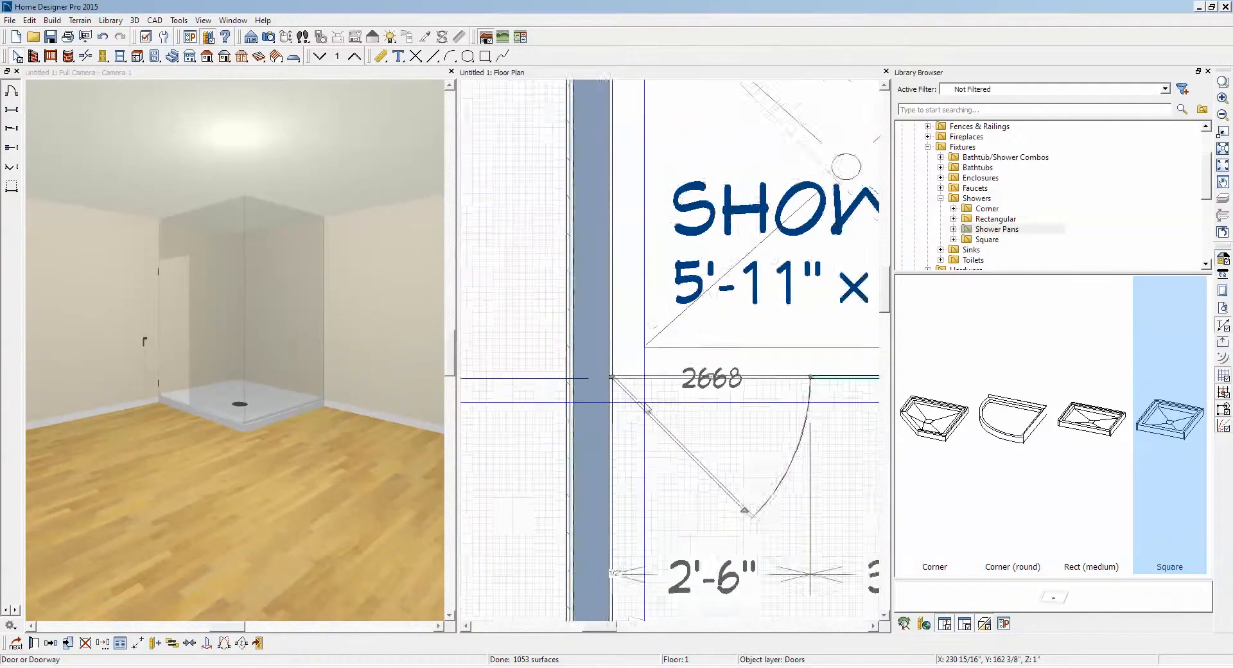
left_click(765, 395)
scroll(763, 390, "up", 1)
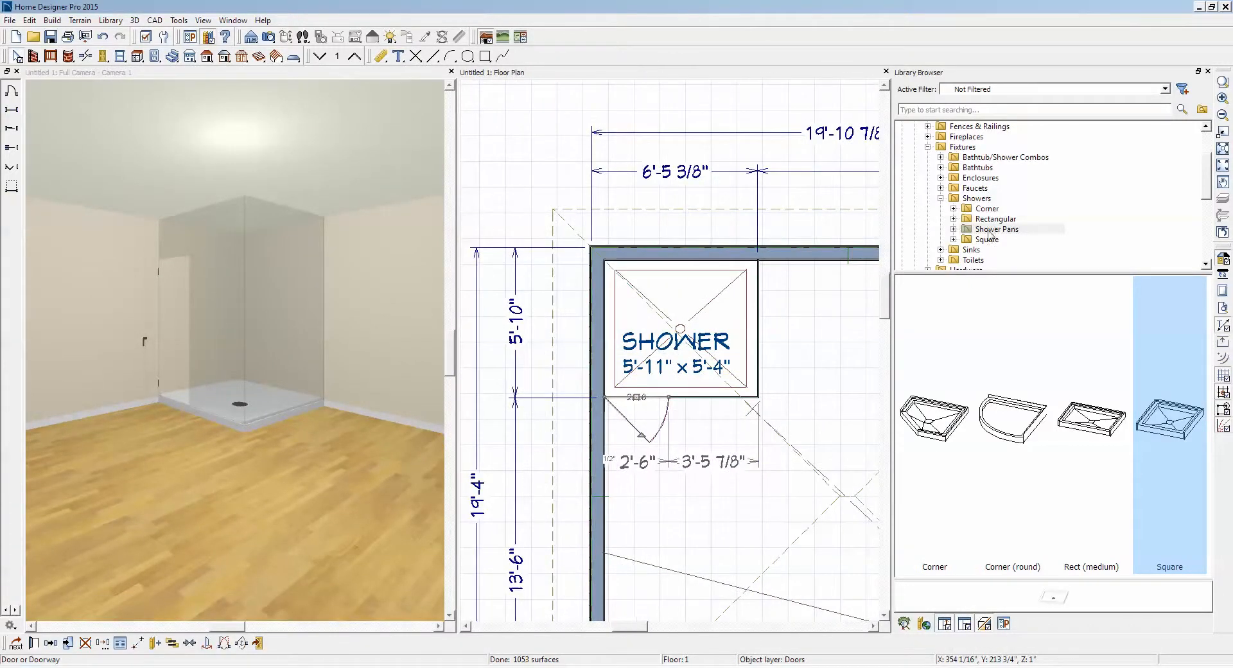
Step: Place the Spray Nozzle from the library's bathroom Shower Fixtures on the exterior wall inside the shower, beside the pan
left_click(940, 198)
left_click(940, 188)
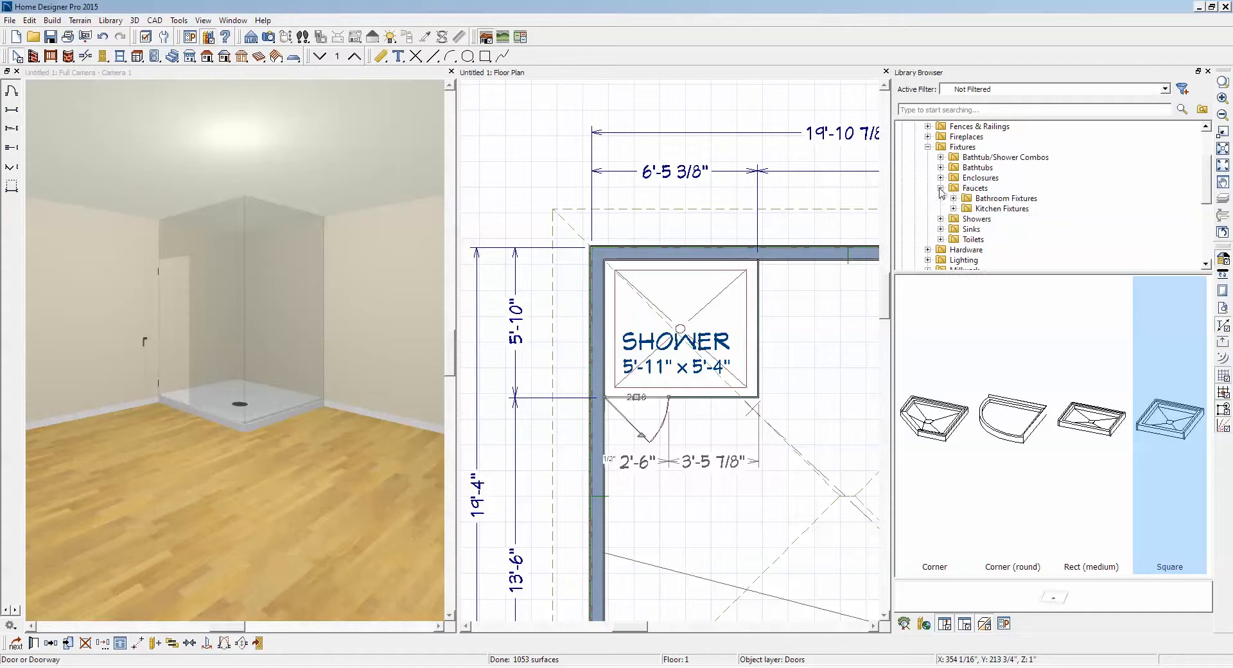
left_click(955, 198)
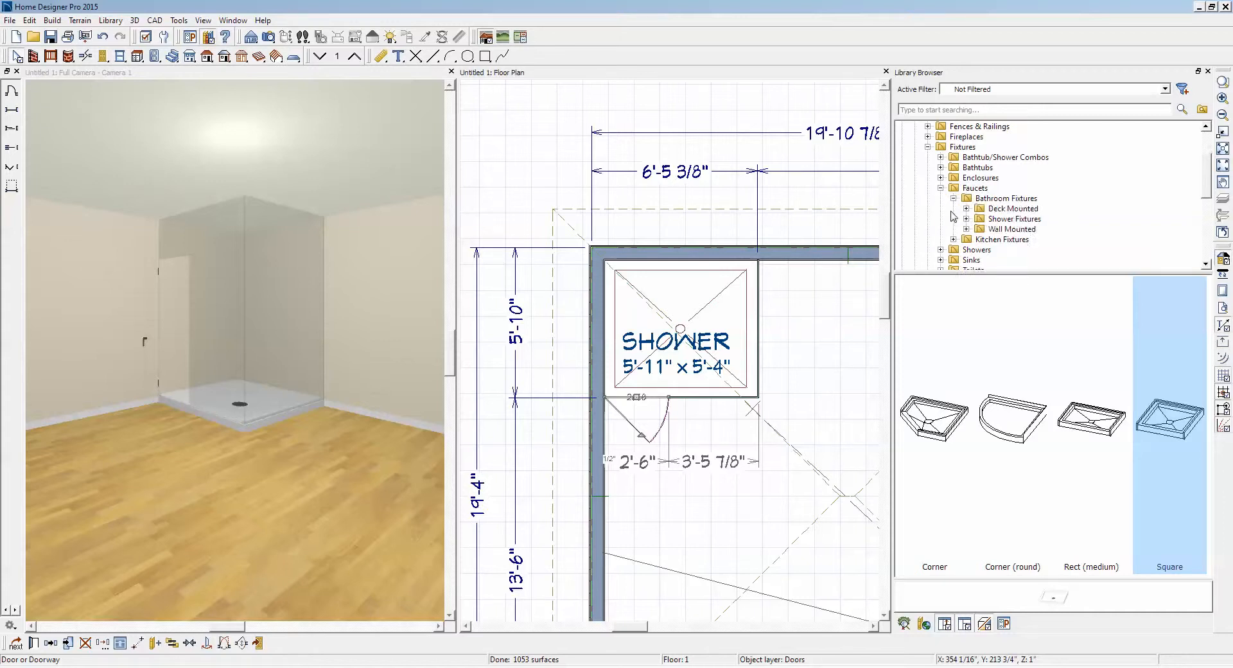
left_click(966, 219)
left_click(1000, 219)
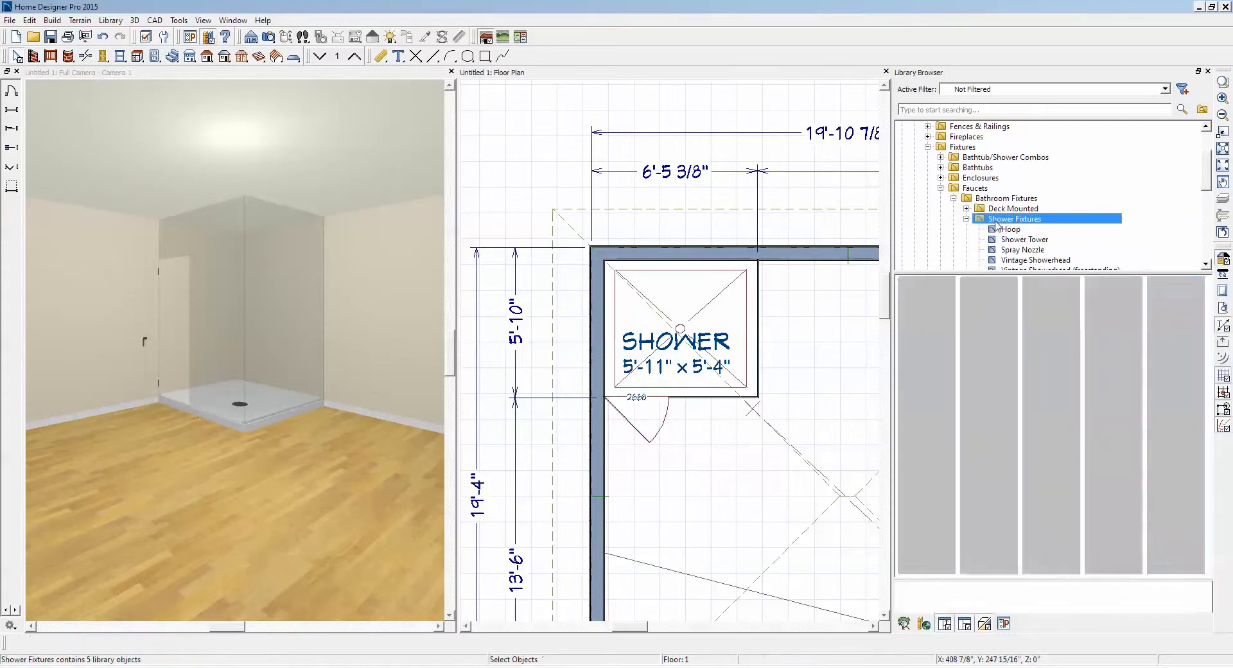
left_click(1066, 422)
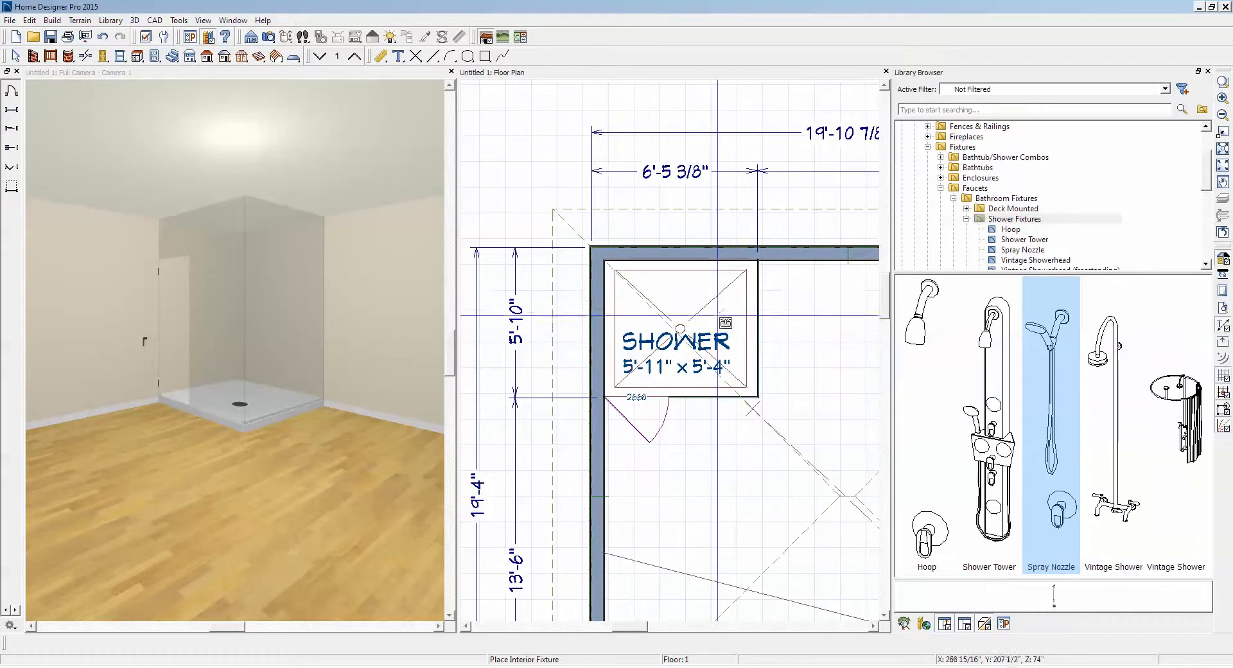
left_click(607, 332)
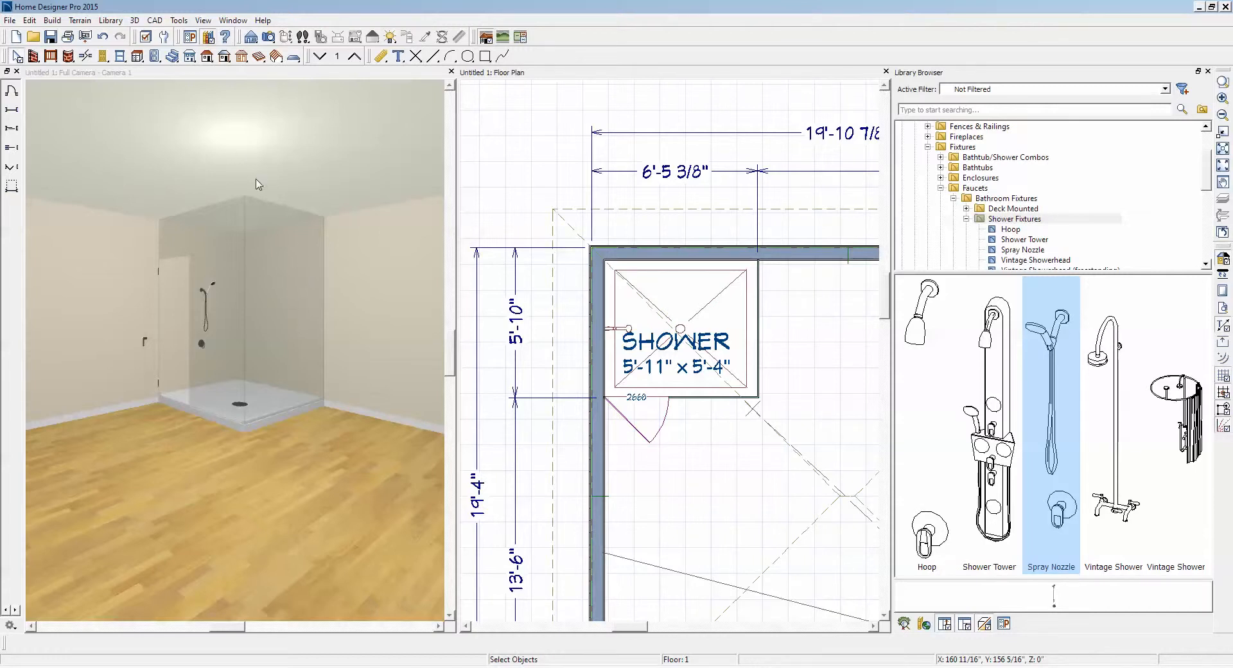
Step: Break both exterior walls at the points where the glass shower walls meet them
left_click(85, 57)
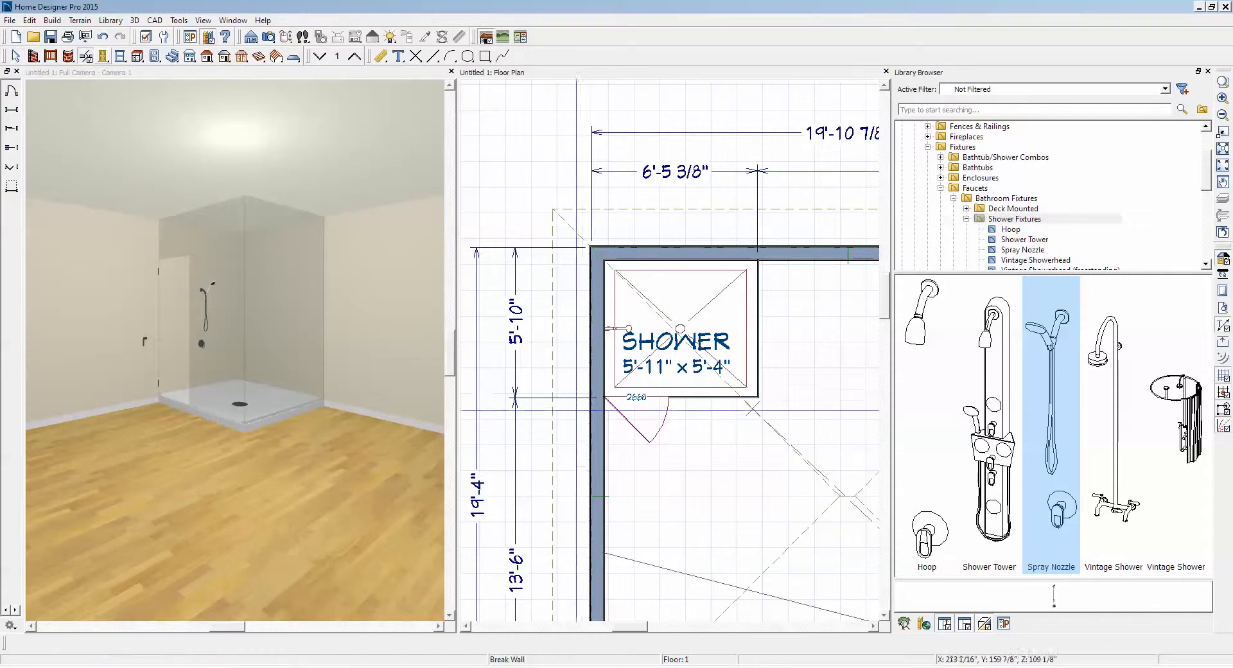
left_click(602, 396)
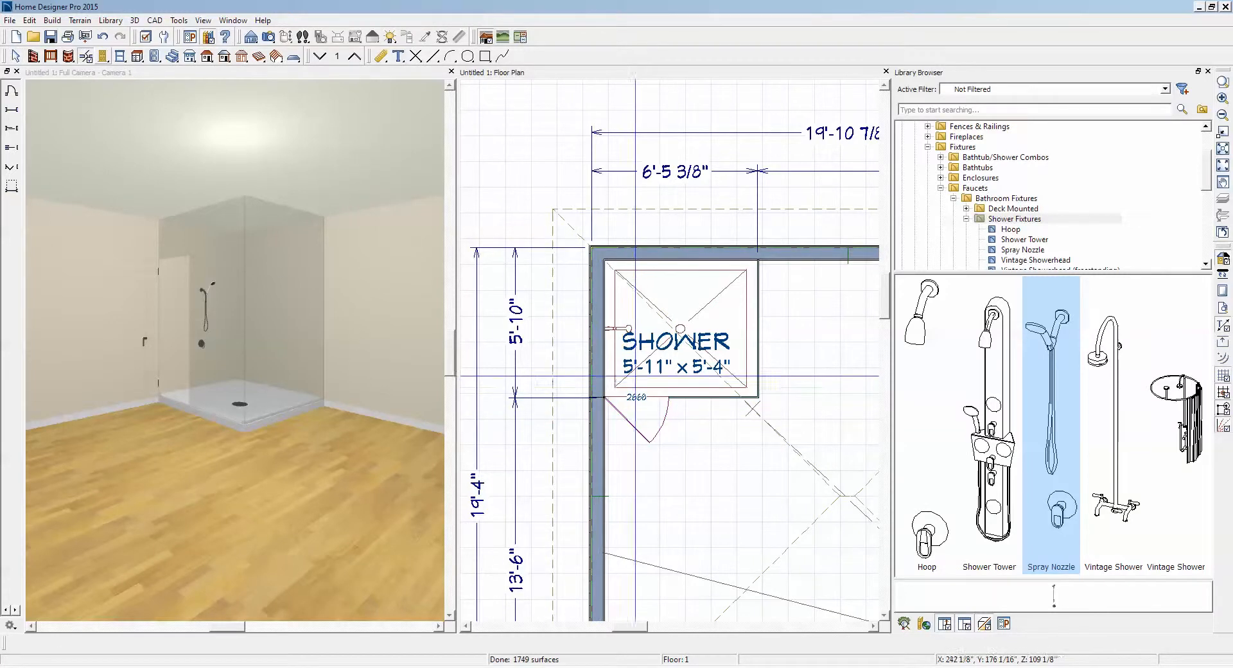
left_click(759, 253)
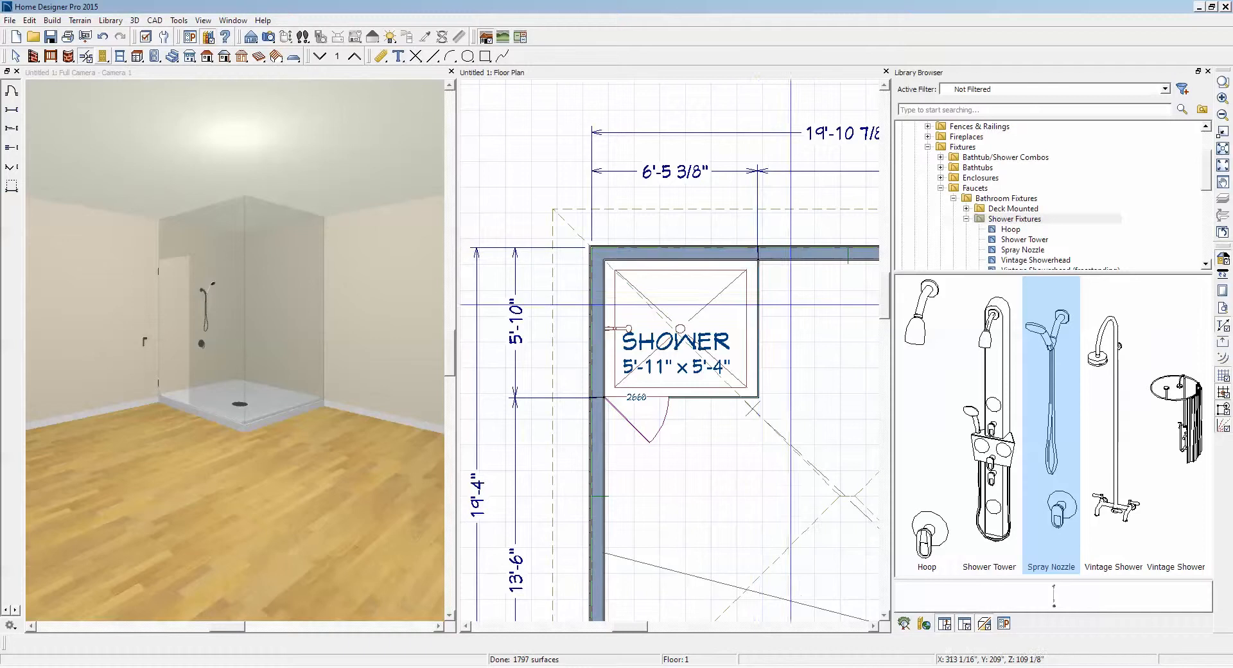
Step: Add the Latte Tile subway tile as an interior wall covering on both exterior wall segments enclosing the shower
key("space")
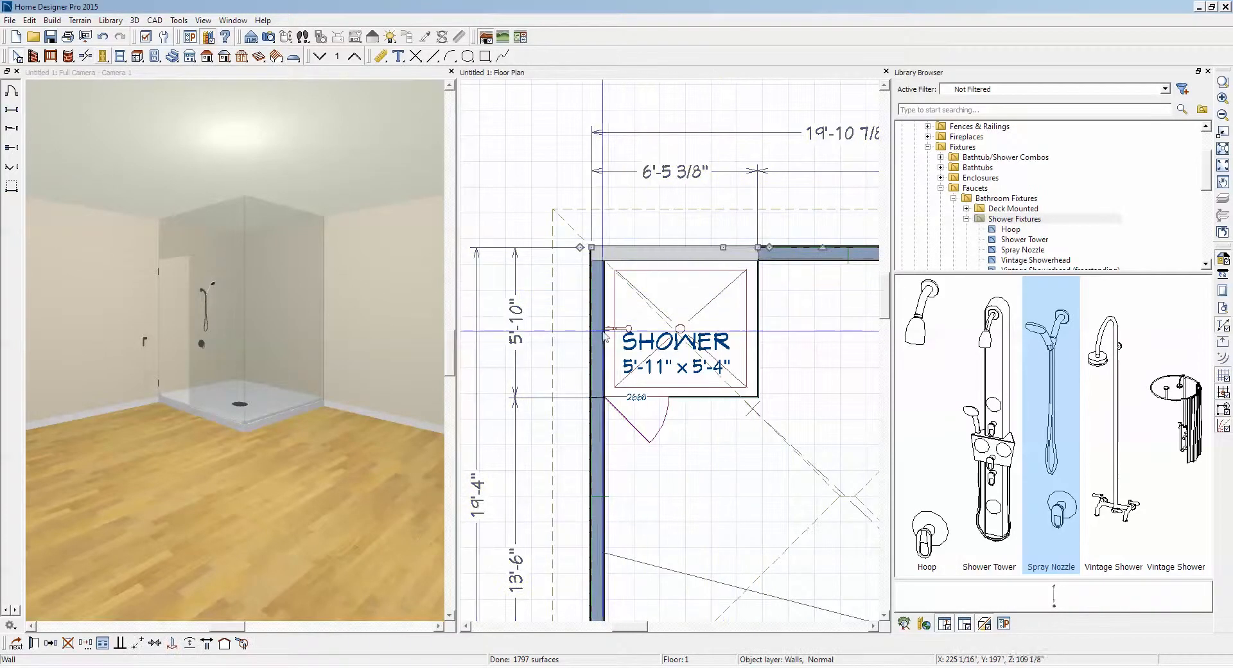
left_click(602, 334)
left_click(602, 338)
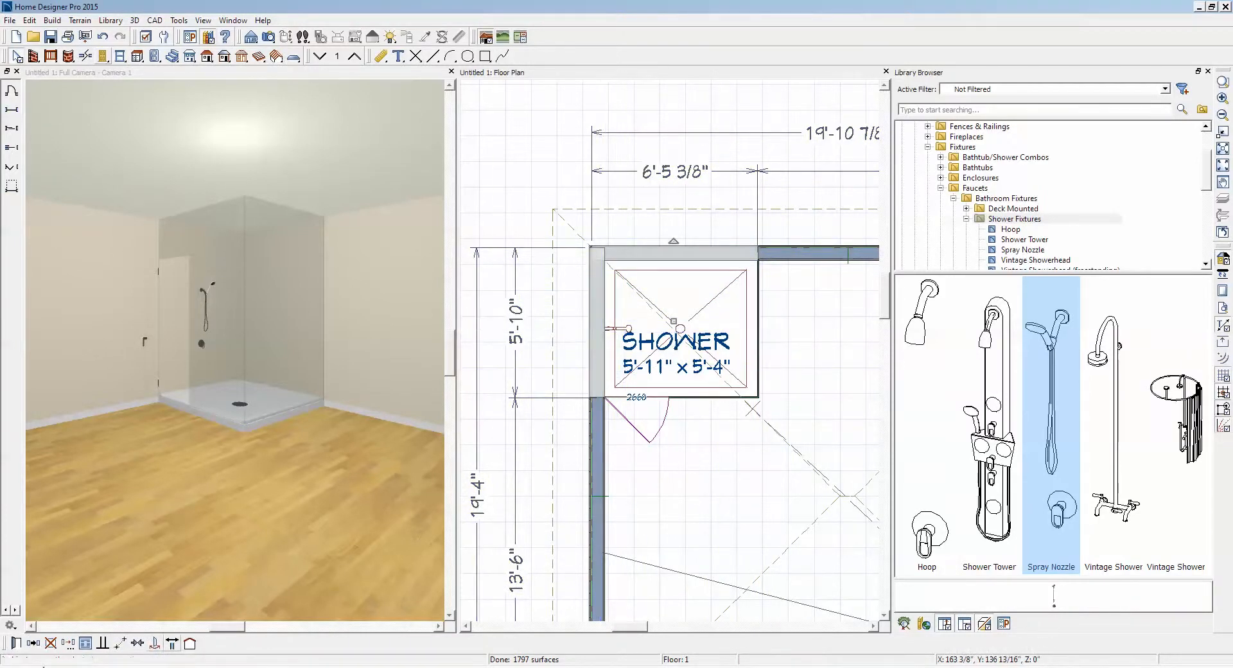
left_click(16, 642)
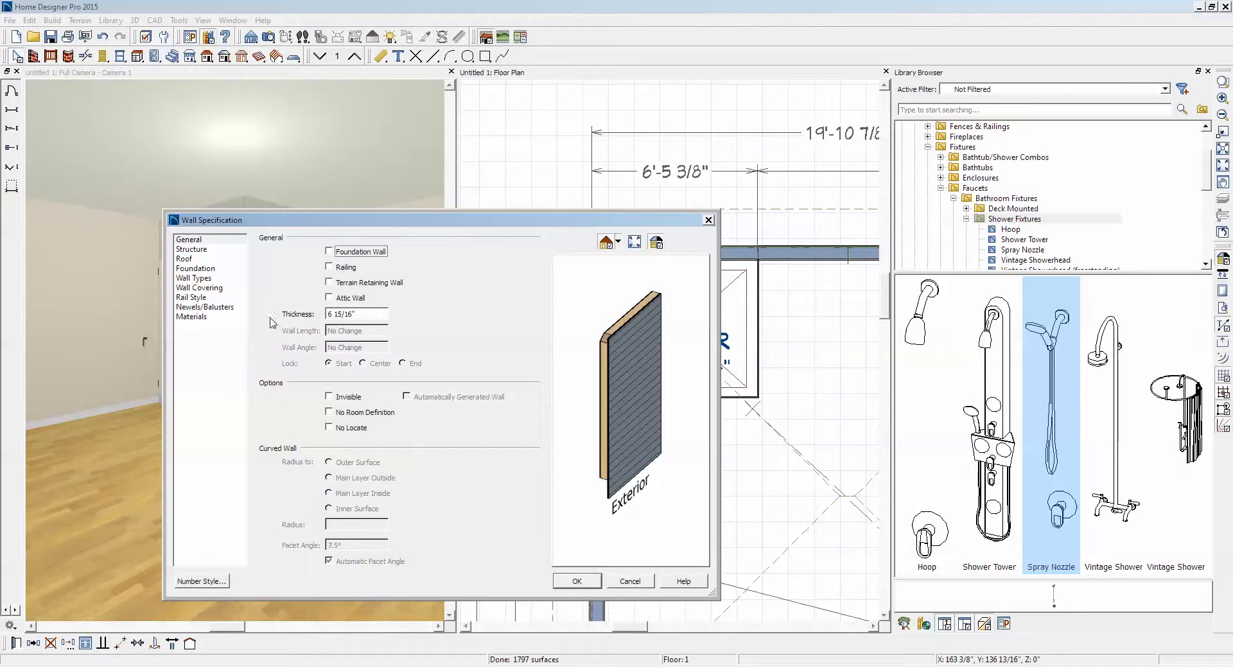
left_click(199, 288)
left_click(362, 271)
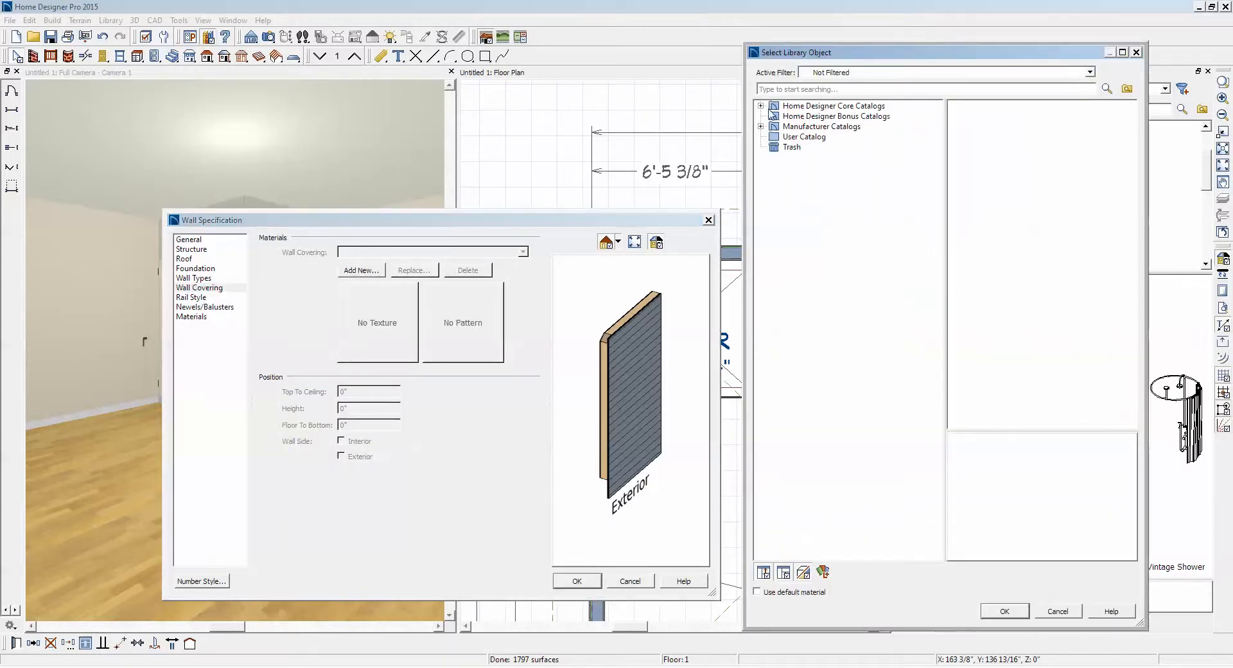
left_click(761, 106)
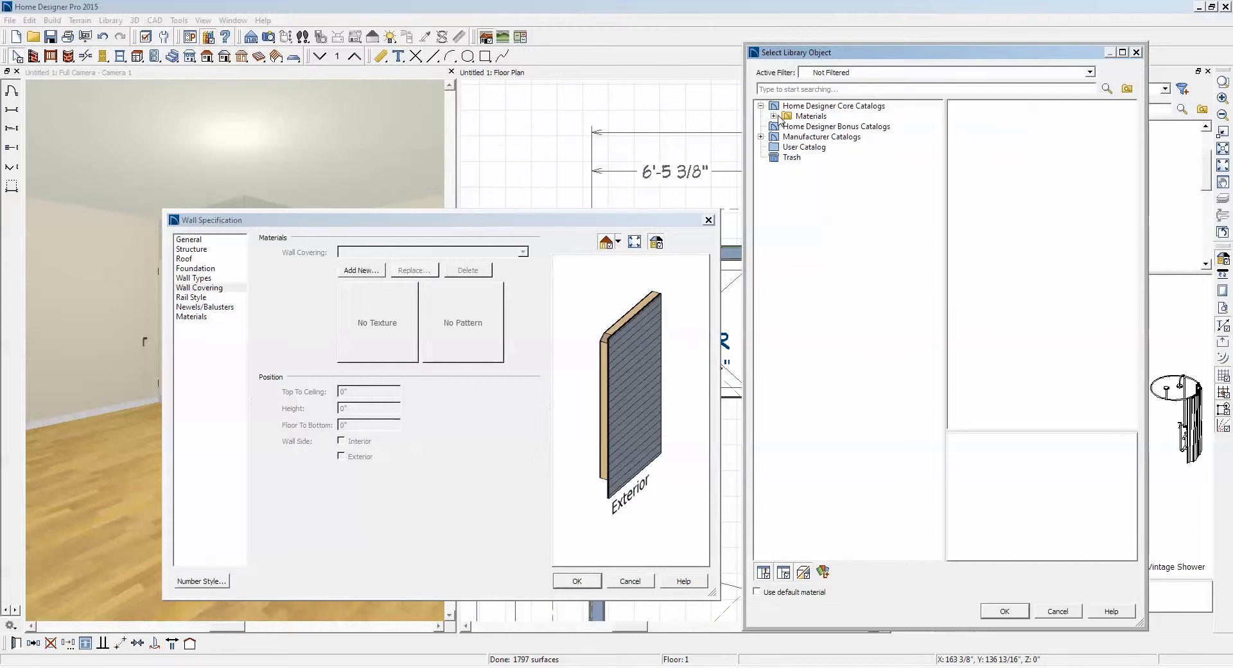
left_click(774, 116)
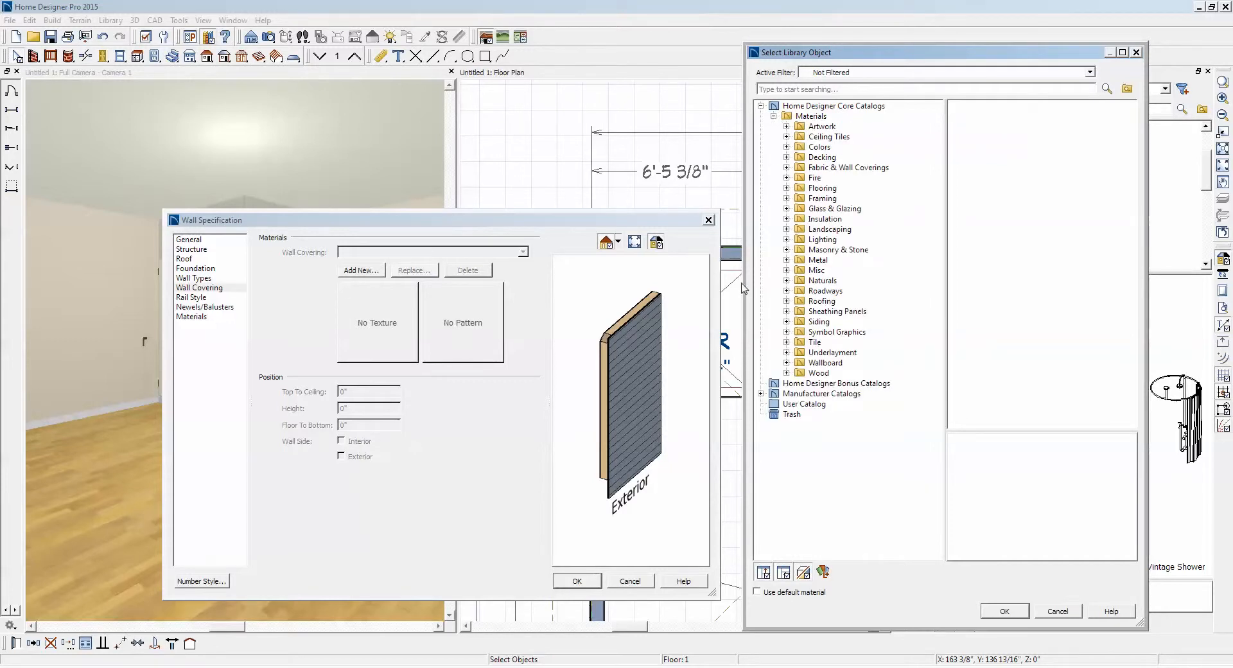
left_click(787, 343)
left_click(811, 373)
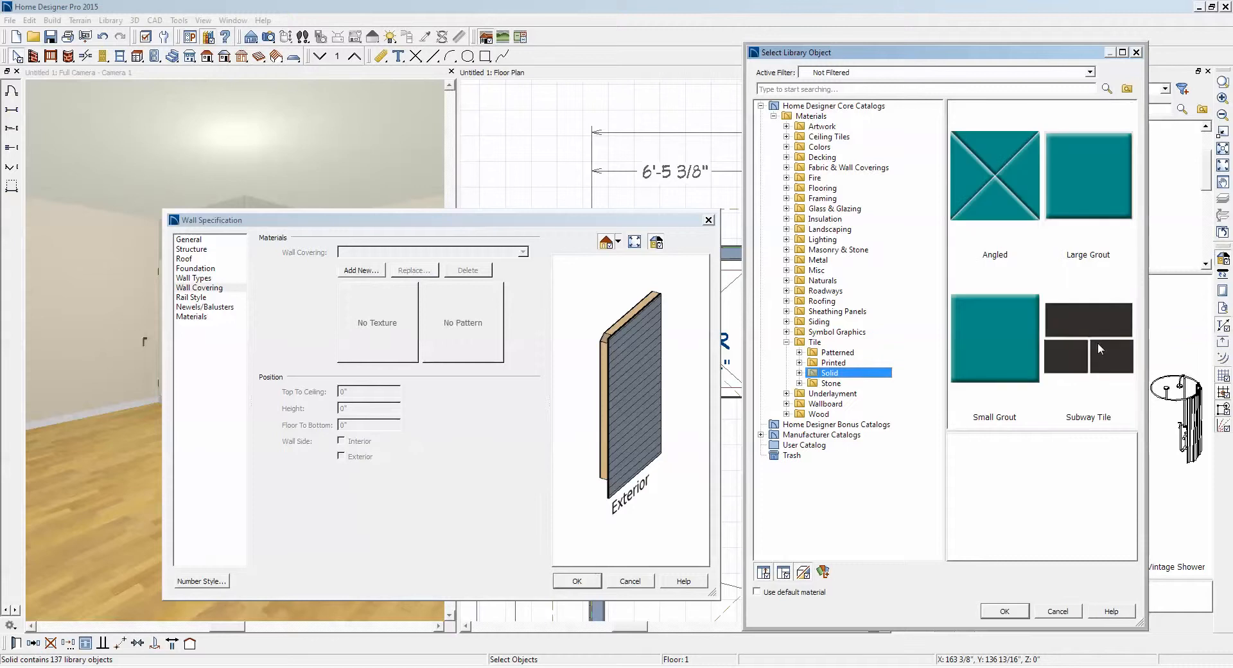
double_click(1098, 341)
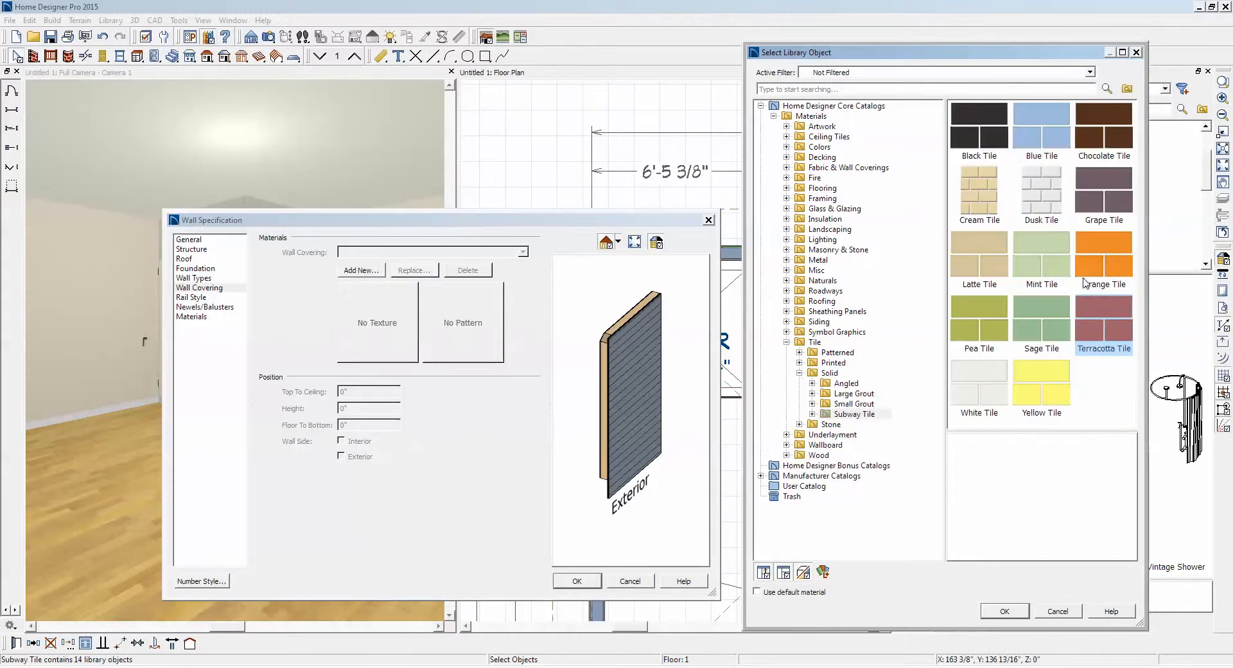
left_click(990, 263)
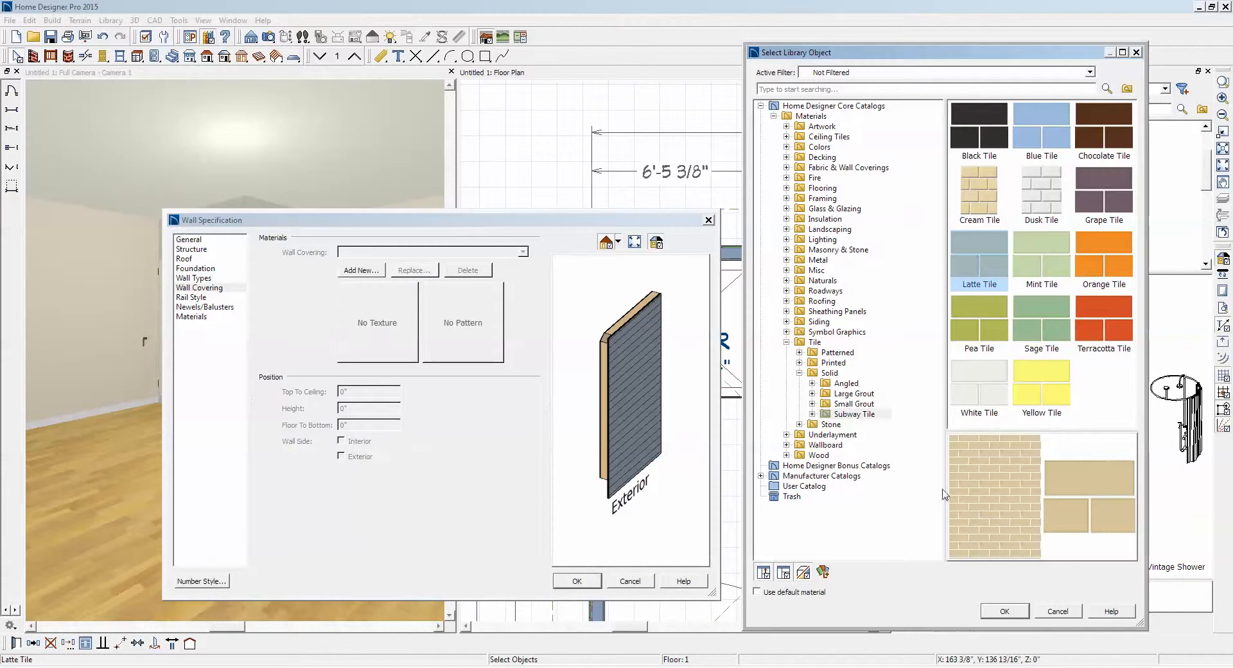
left_click(1006, 611)
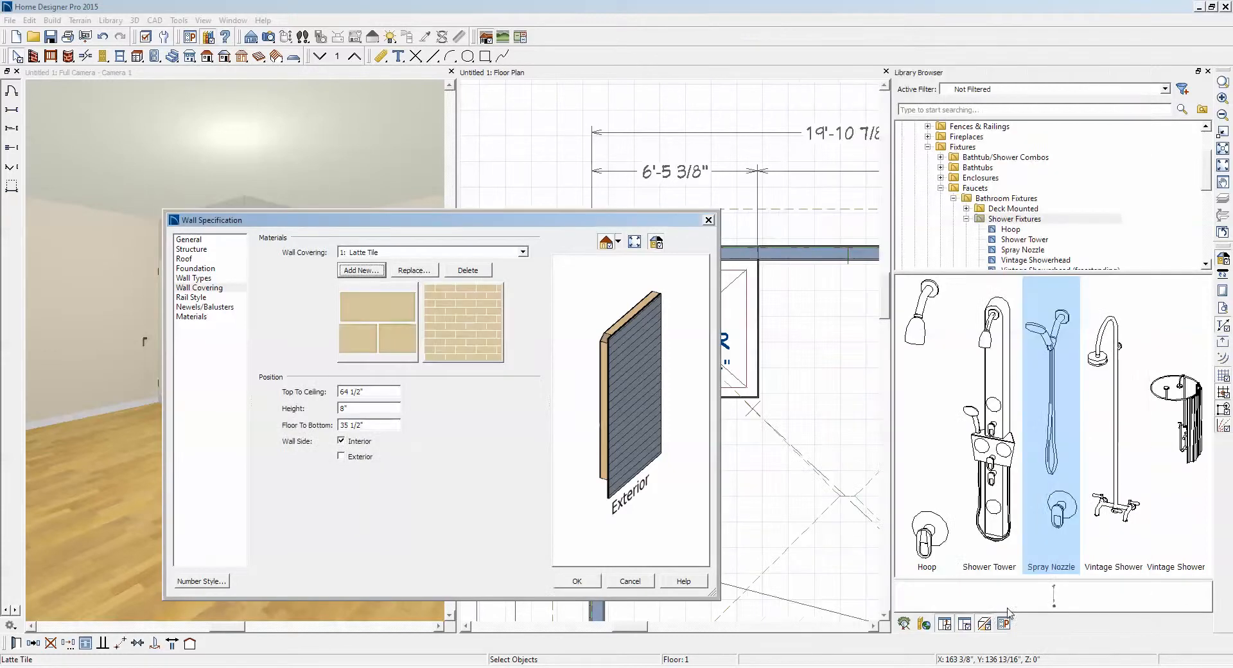
left_click(578, 581)
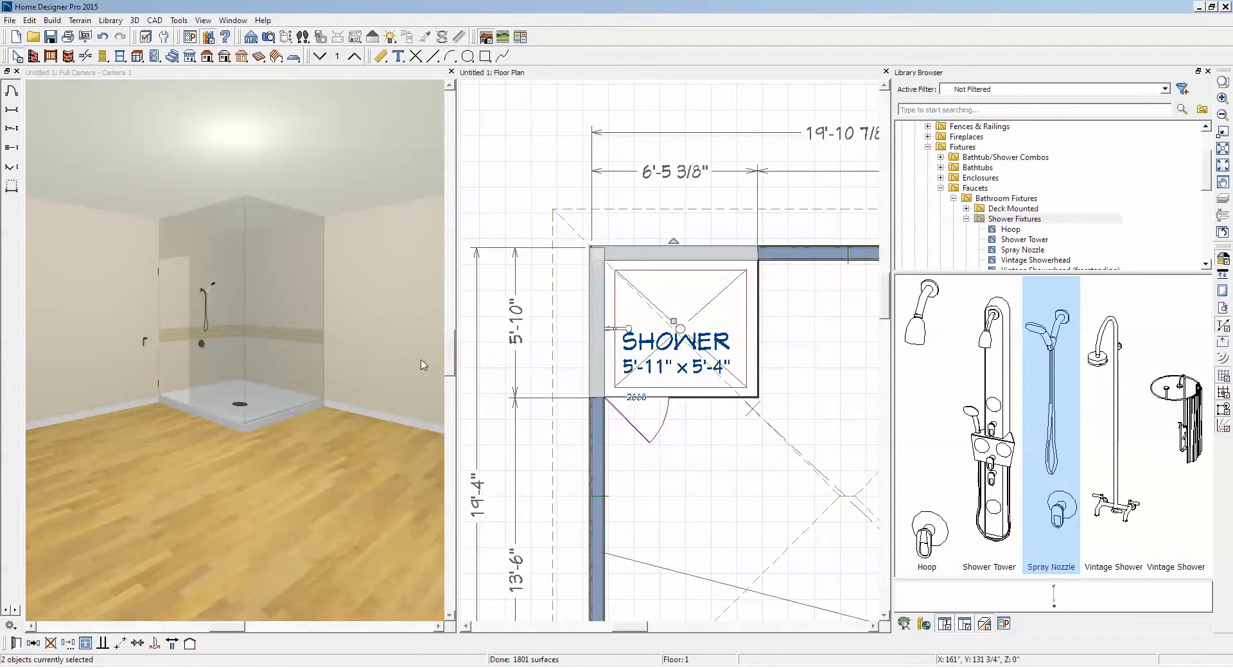
Step: Extend the Latte Tile covering on both shower walls over the full wall height, with Floor To Bottom set to 0"
left_click(13, 644)
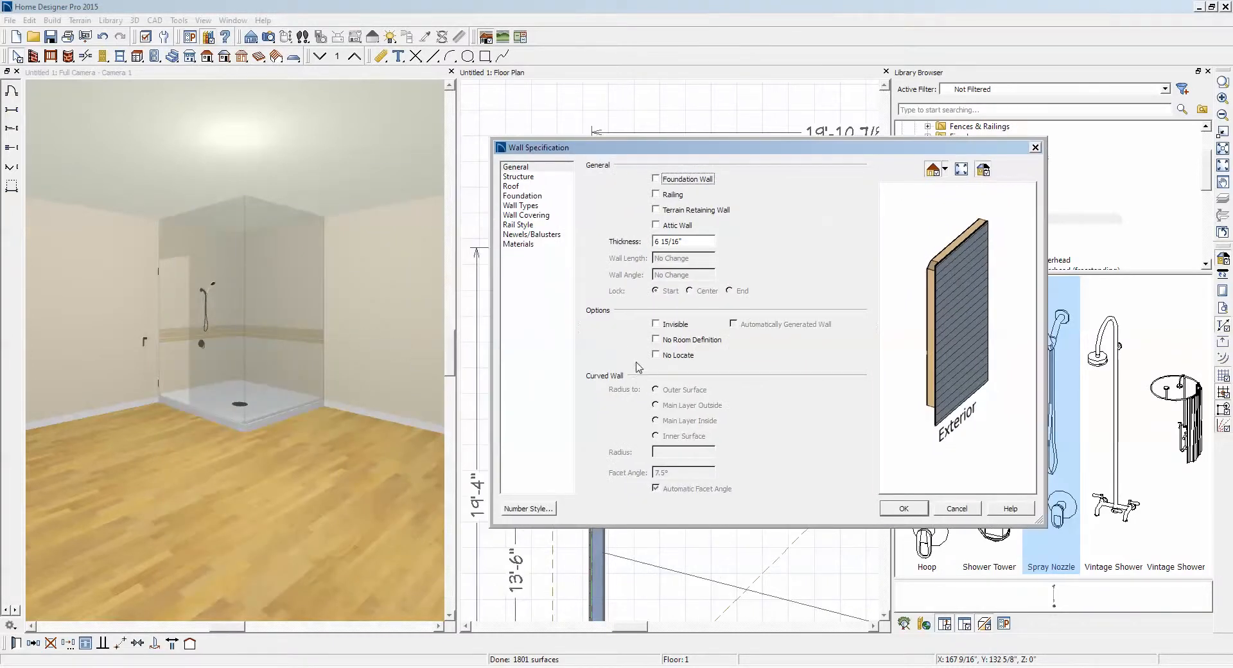
left_click(527, 216)
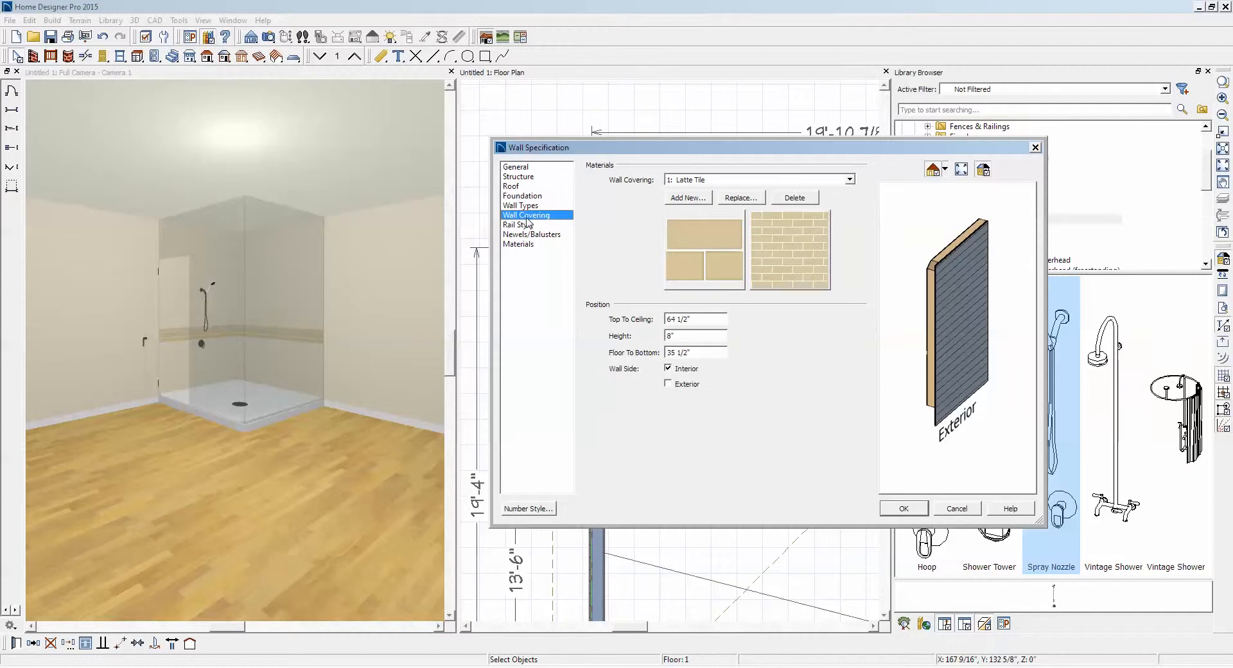
left_click(694, 352)
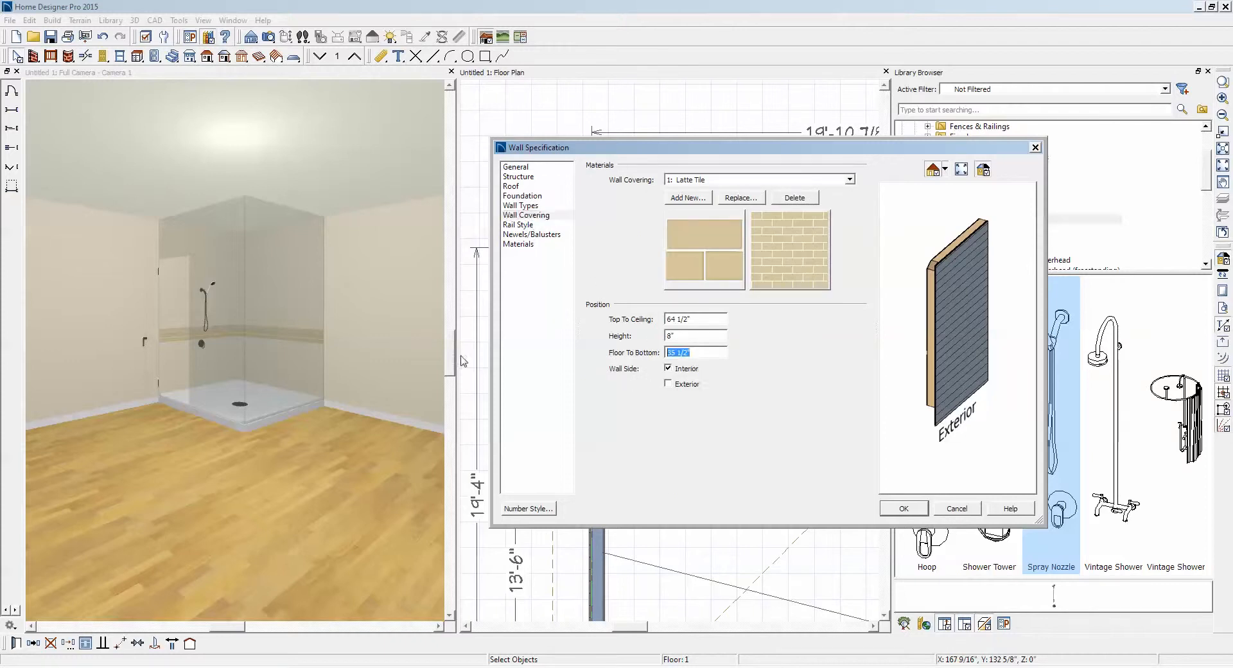
type("0")
key("Tab")
left_click(692, 336)
left_click(905, 510)
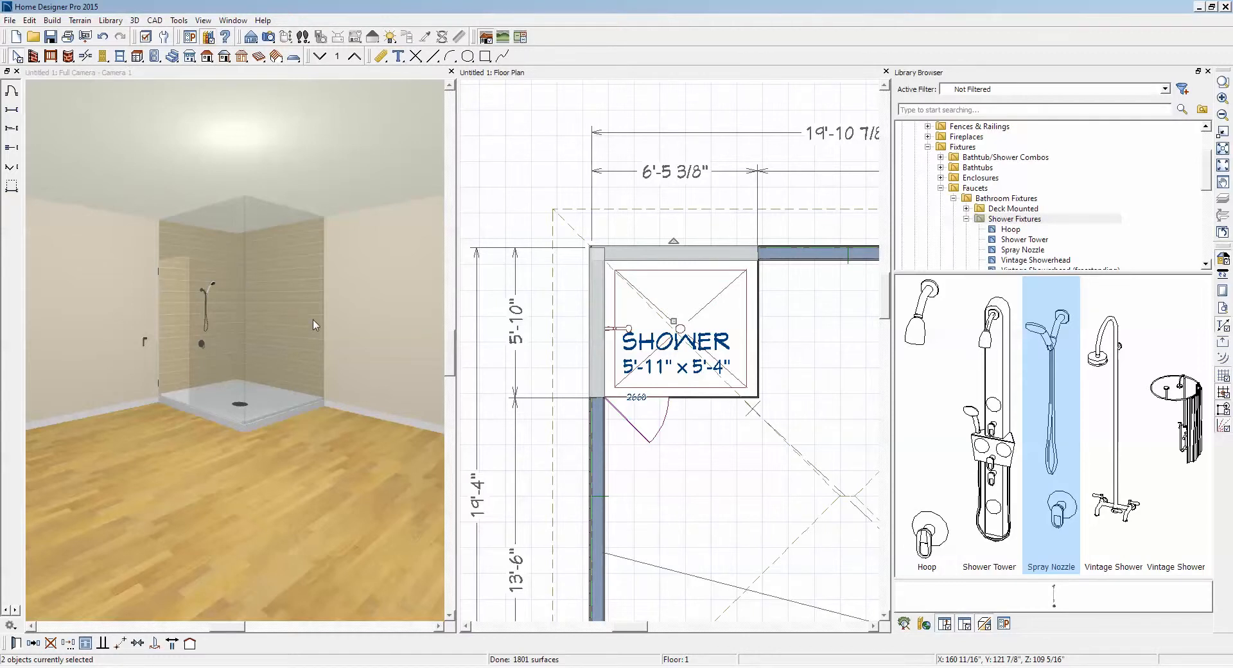
key("Escape")
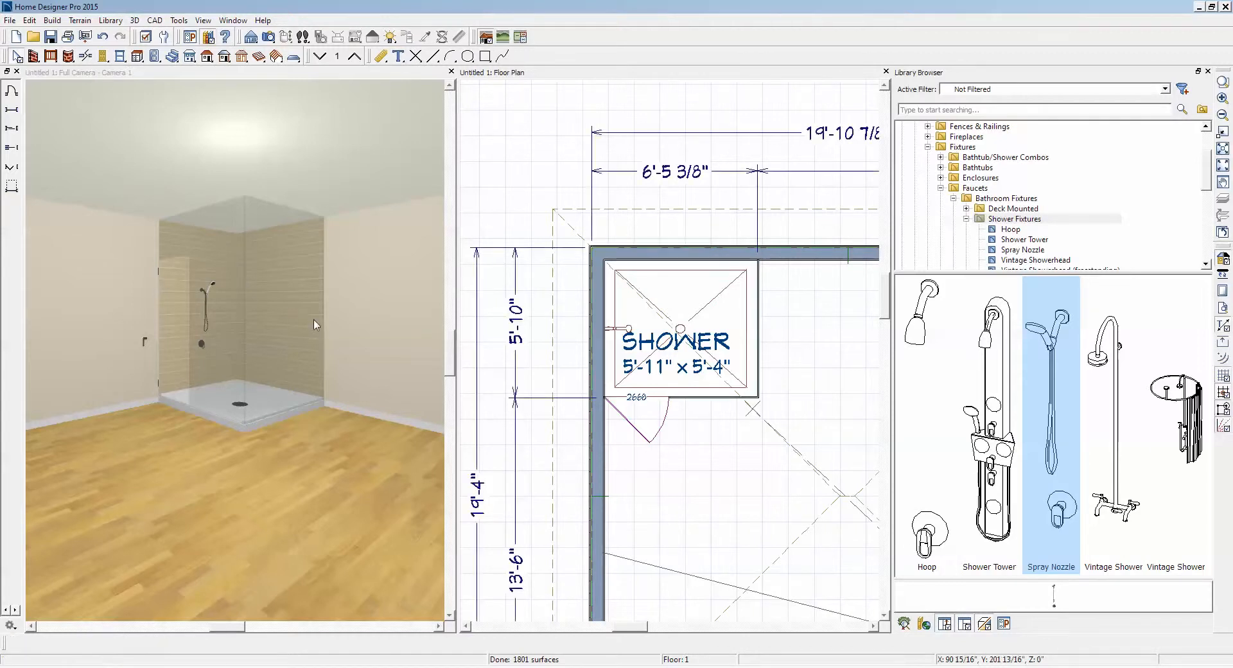
Step: Assign the ChipMosaic 1 patterned tile from the library's Chip Mosaic materials to the shower pan's Main color
right_click(713, 297)
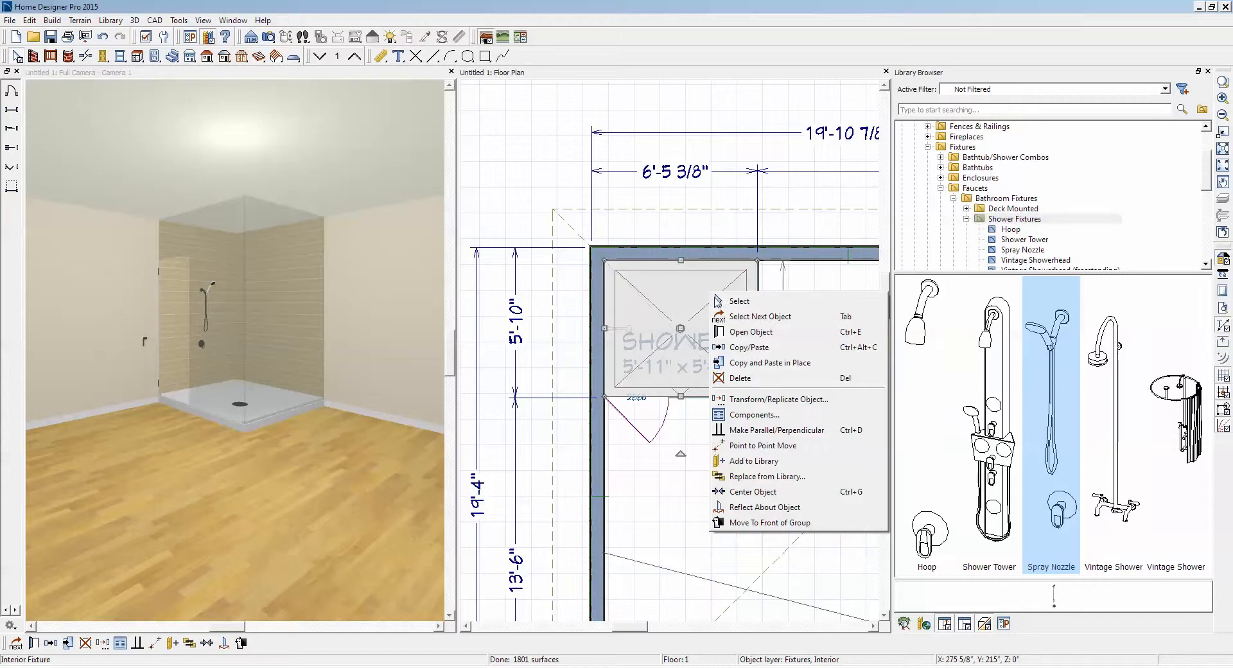
left_click(750, 333)
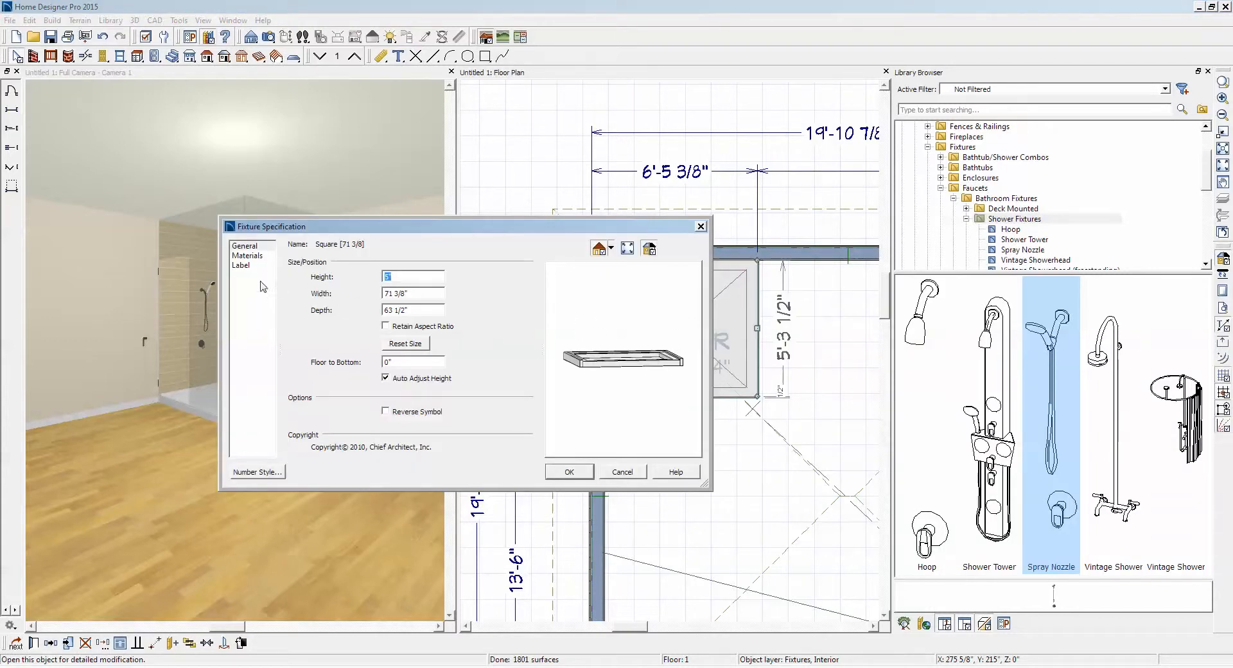
left_click(247, 256)
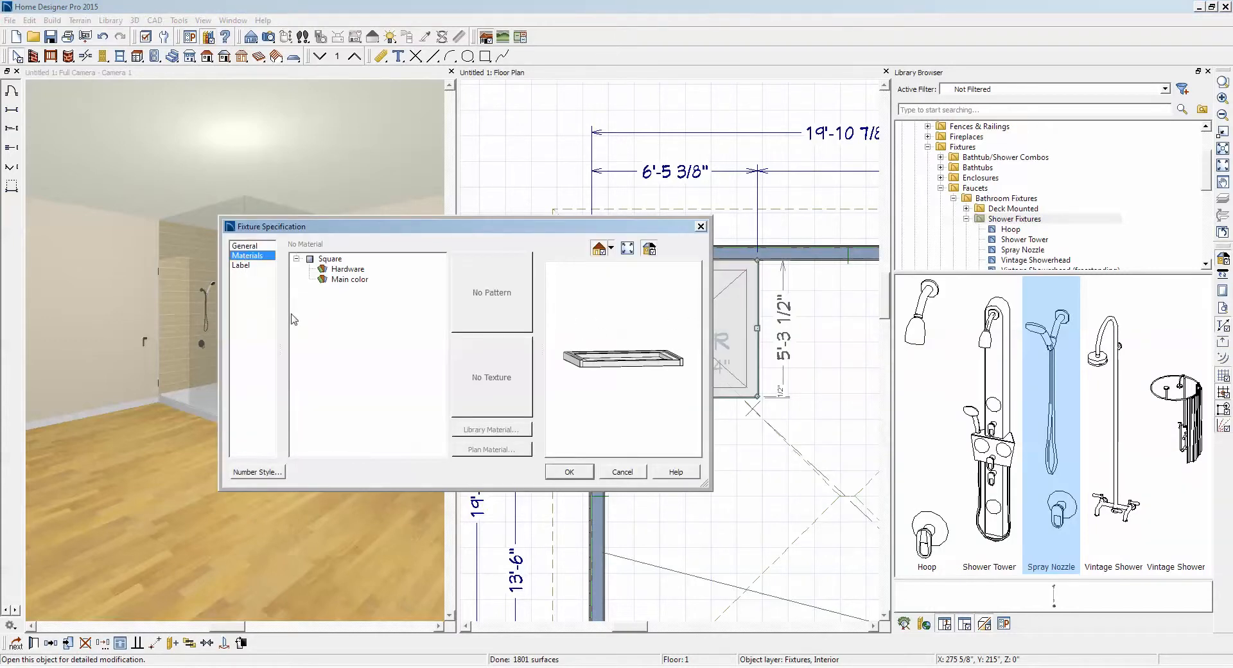
left_click(355, 282)
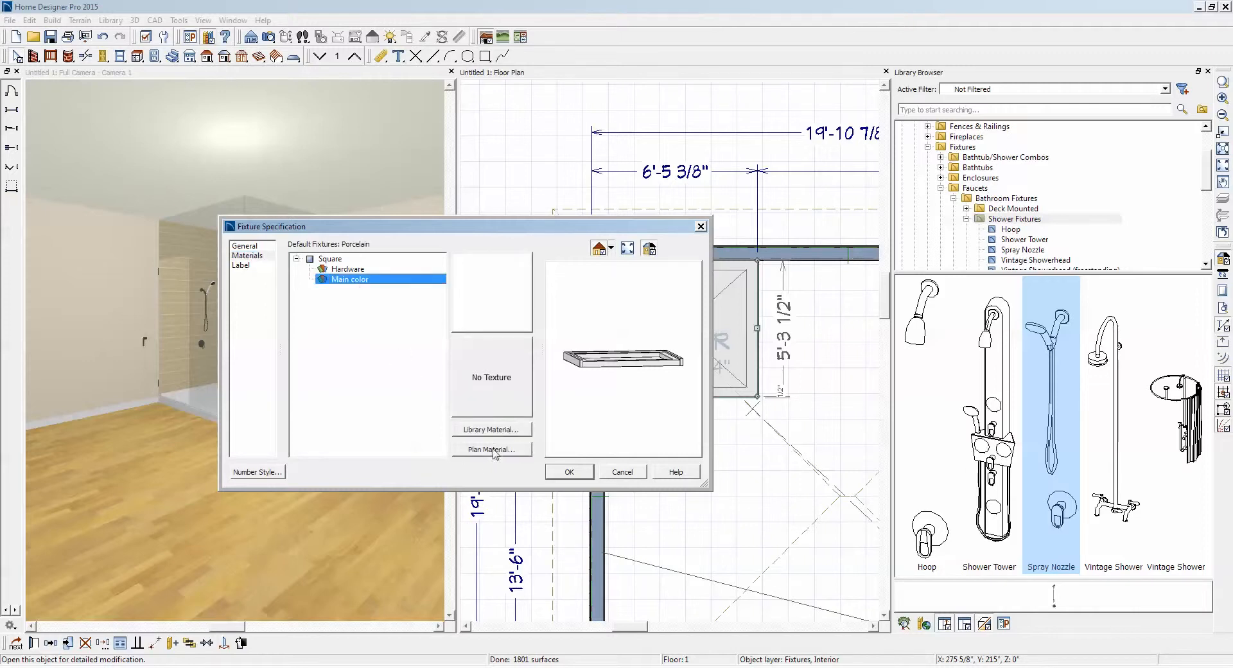
left_click(488, 430)
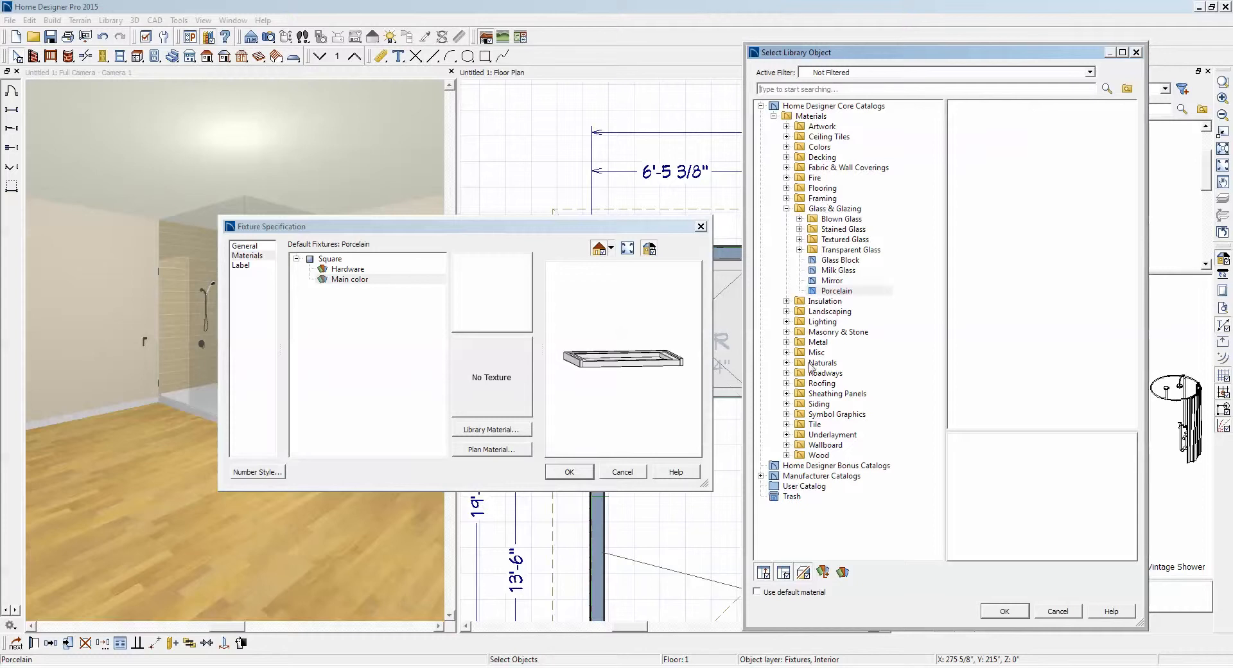
left_click(816, 425)
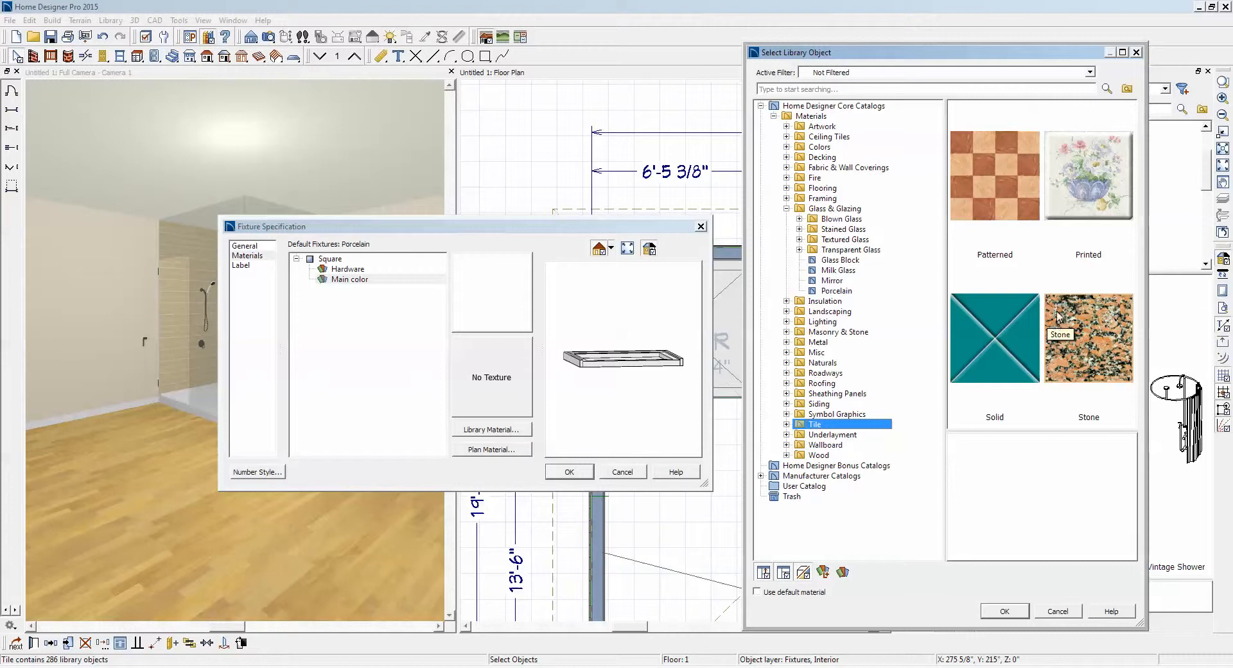
double_click(982, 195)
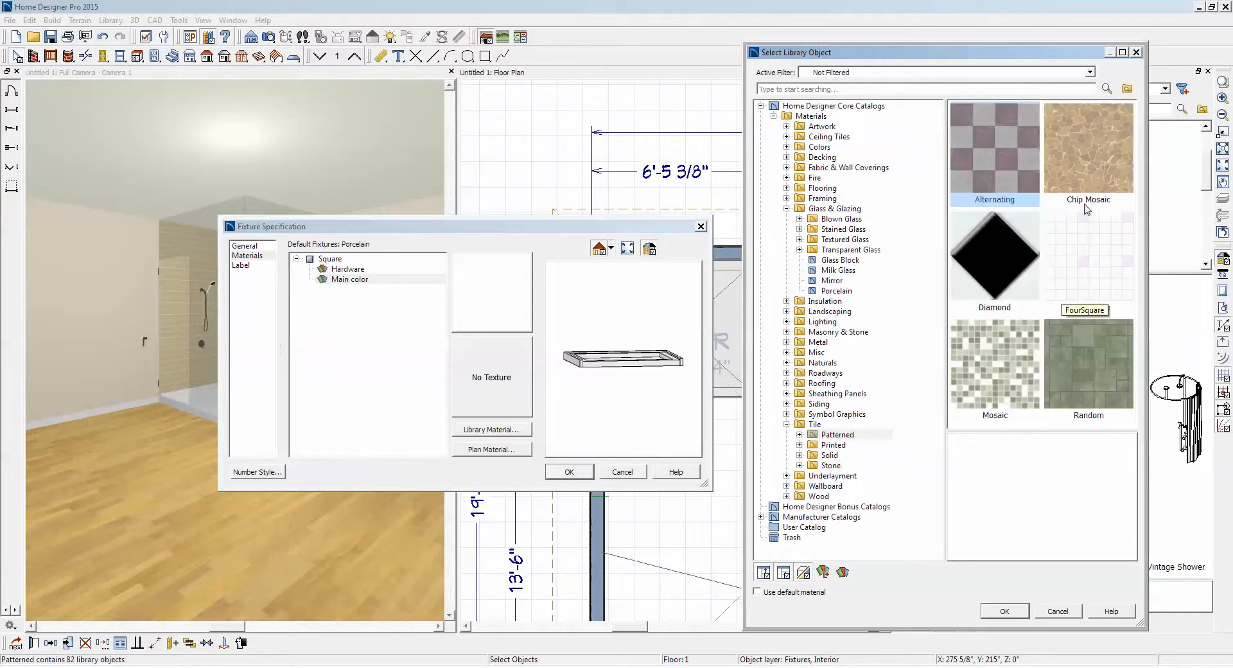
double_click(1107, 183)
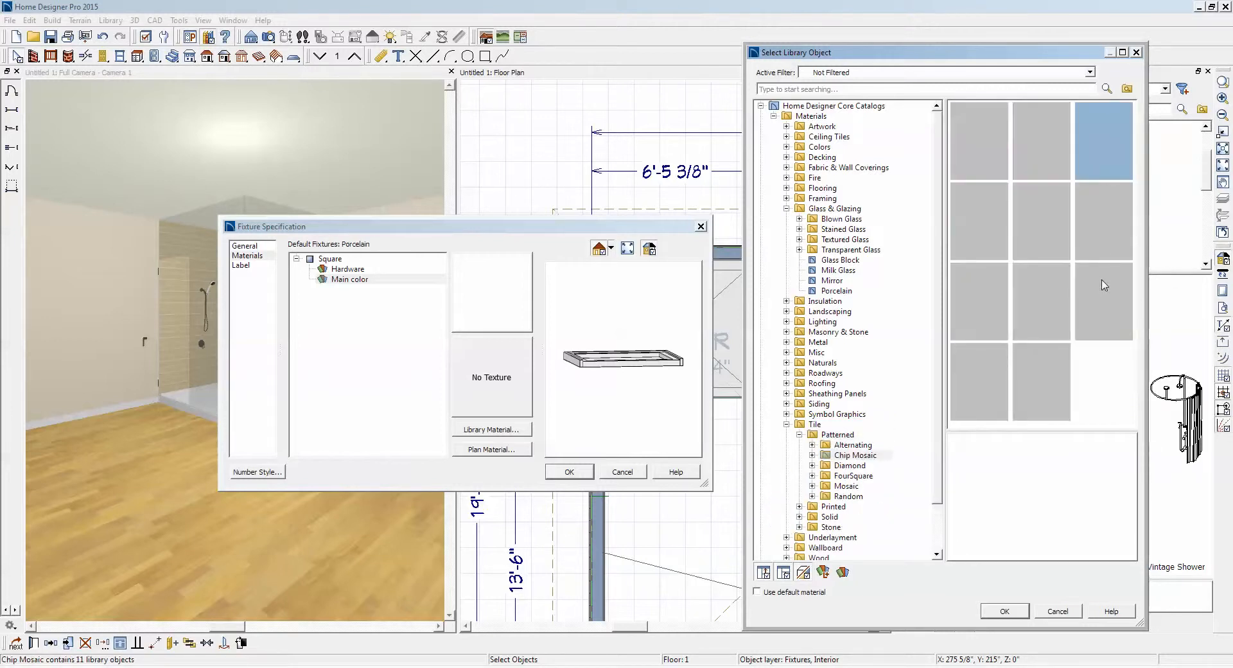
left_click(1002, 155)
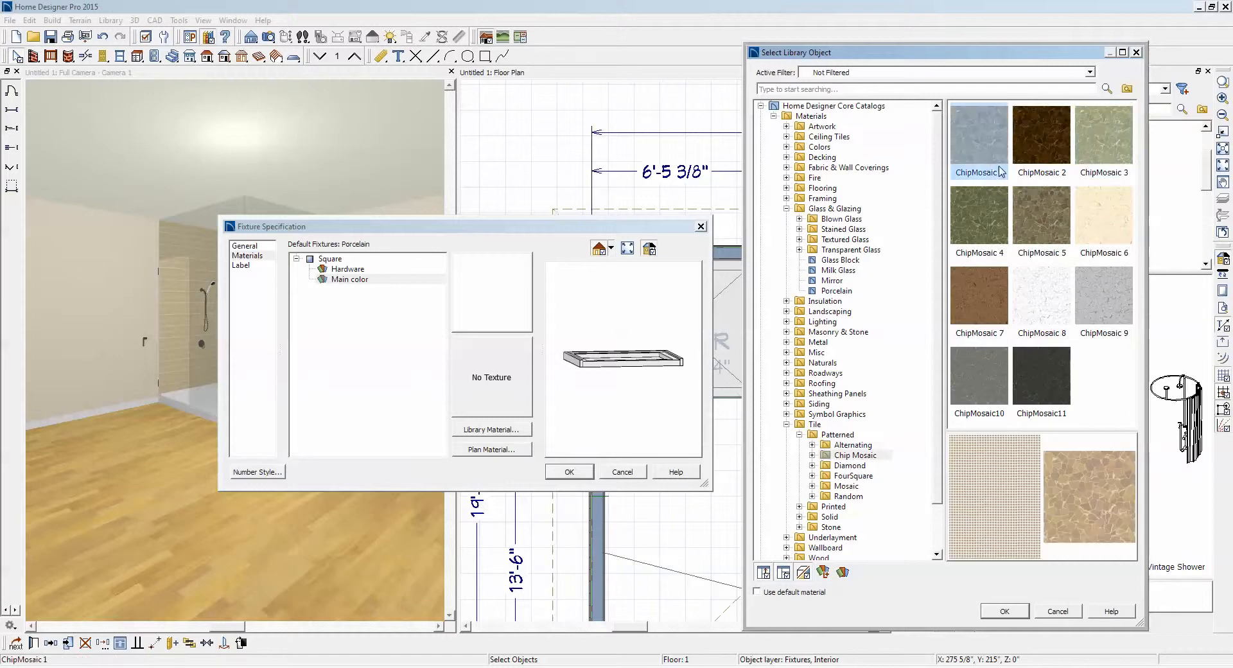
left_click(1004, 611)
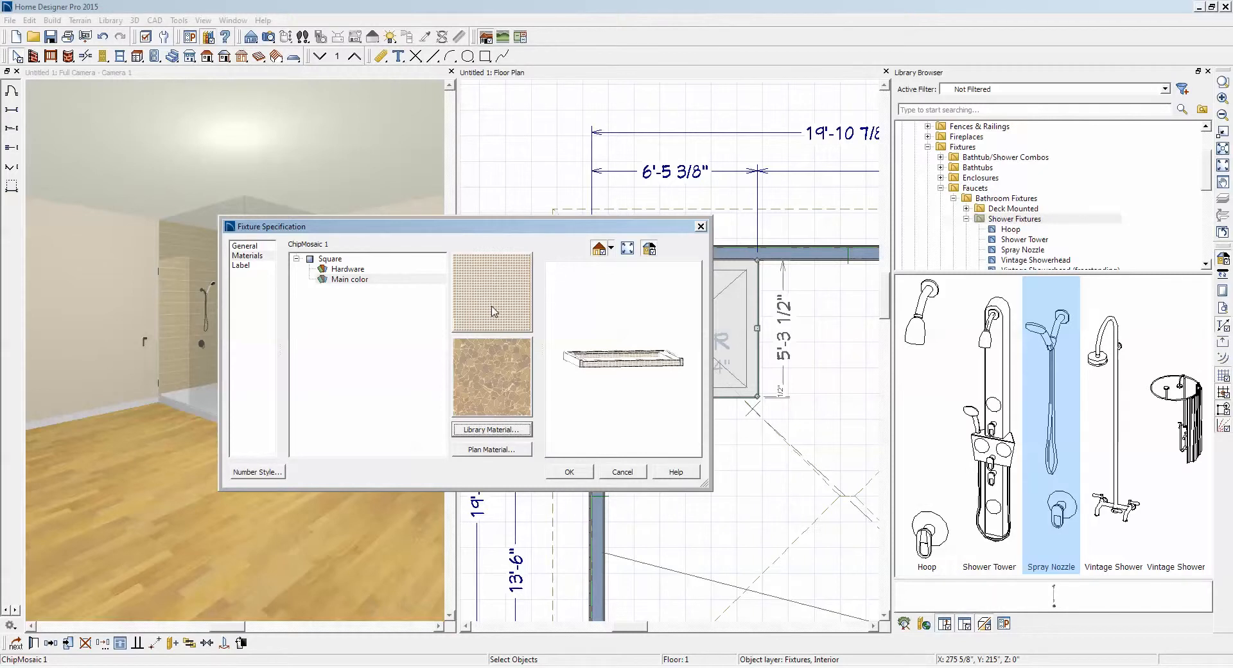
left_click(483, 429)
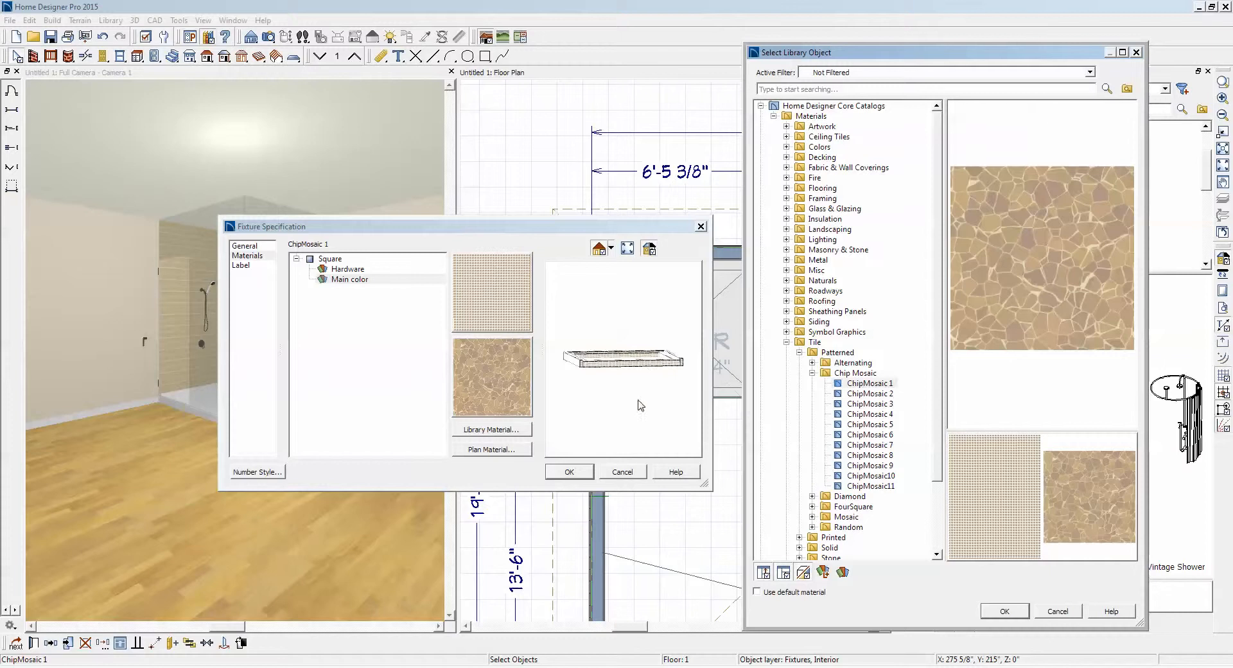
left_click(1058, 610)
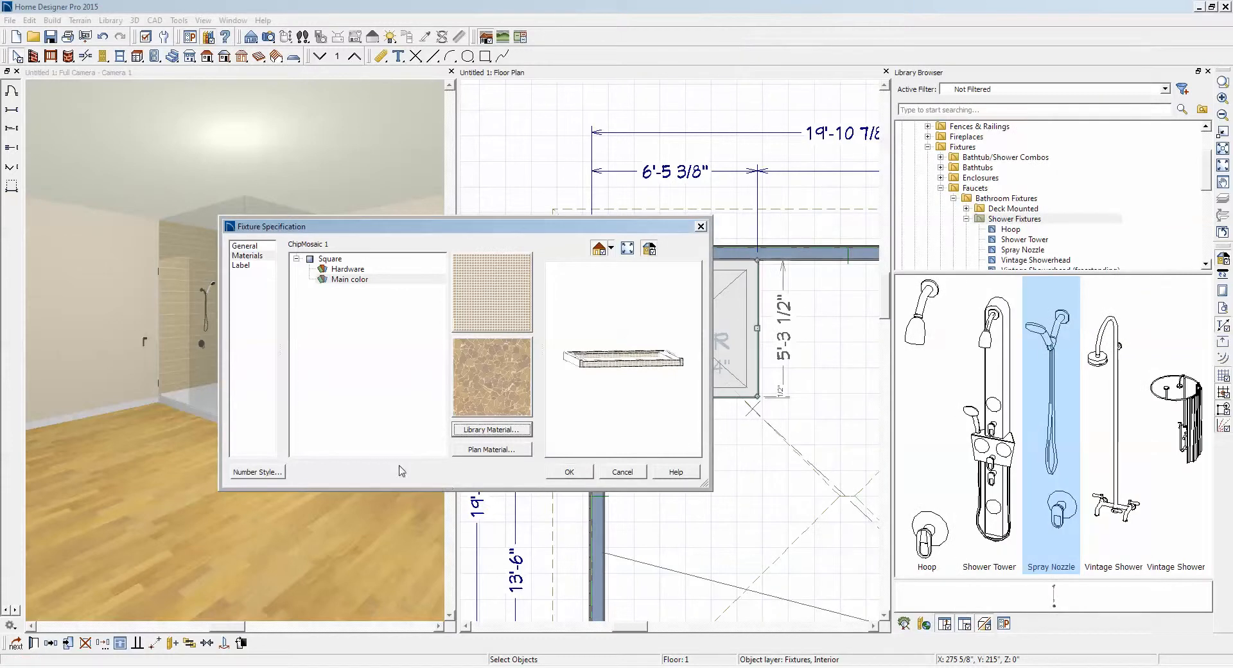
Step: Set the pattern line color of the shower pan's ChipMosaic 1 plan material to black and apply it
left_click(509, 449)
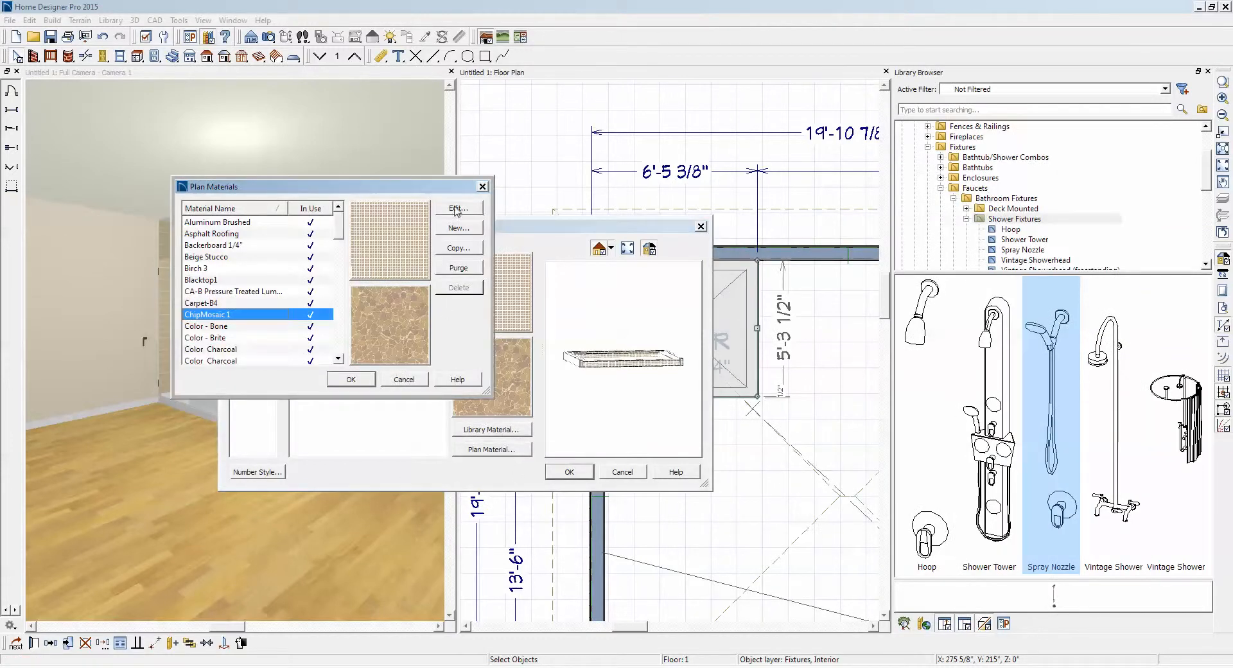
left_click(452, 210)
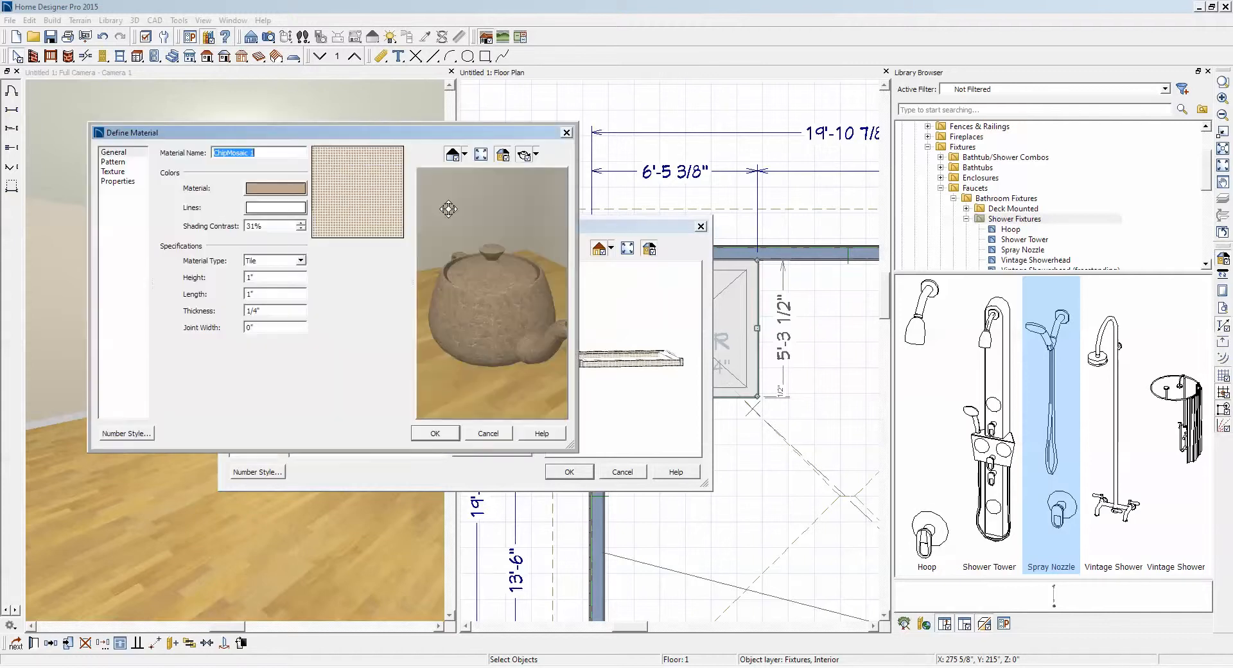
left_click(272, 209)
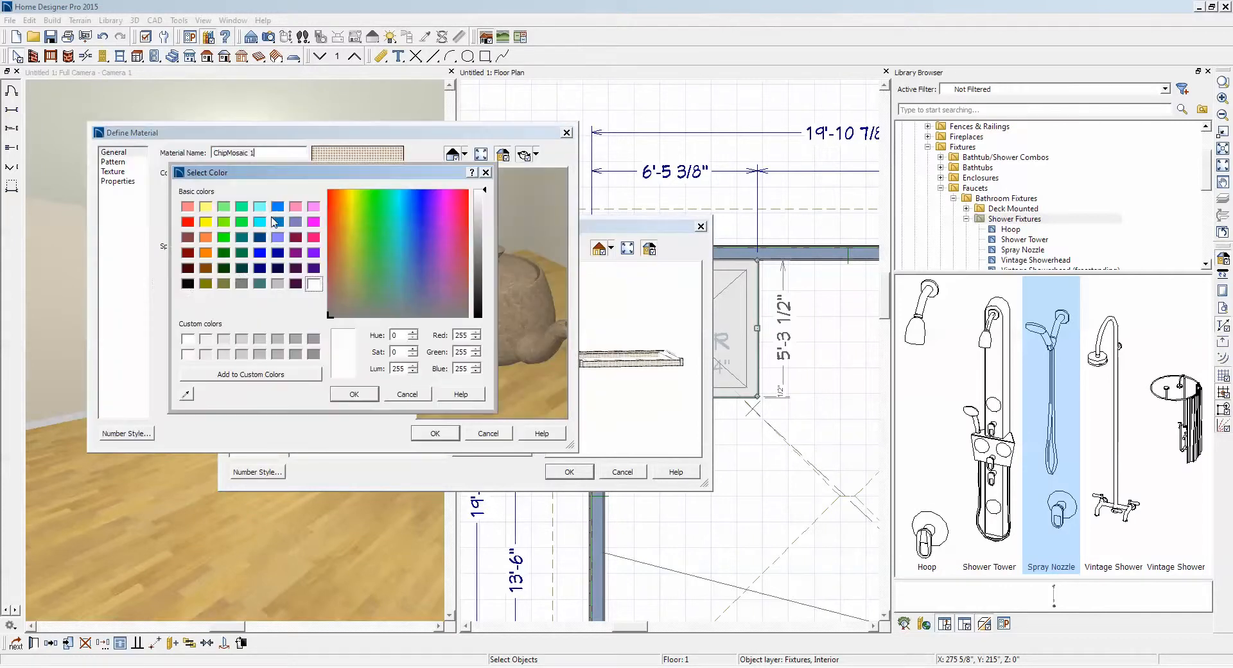
left_click(189, 285)
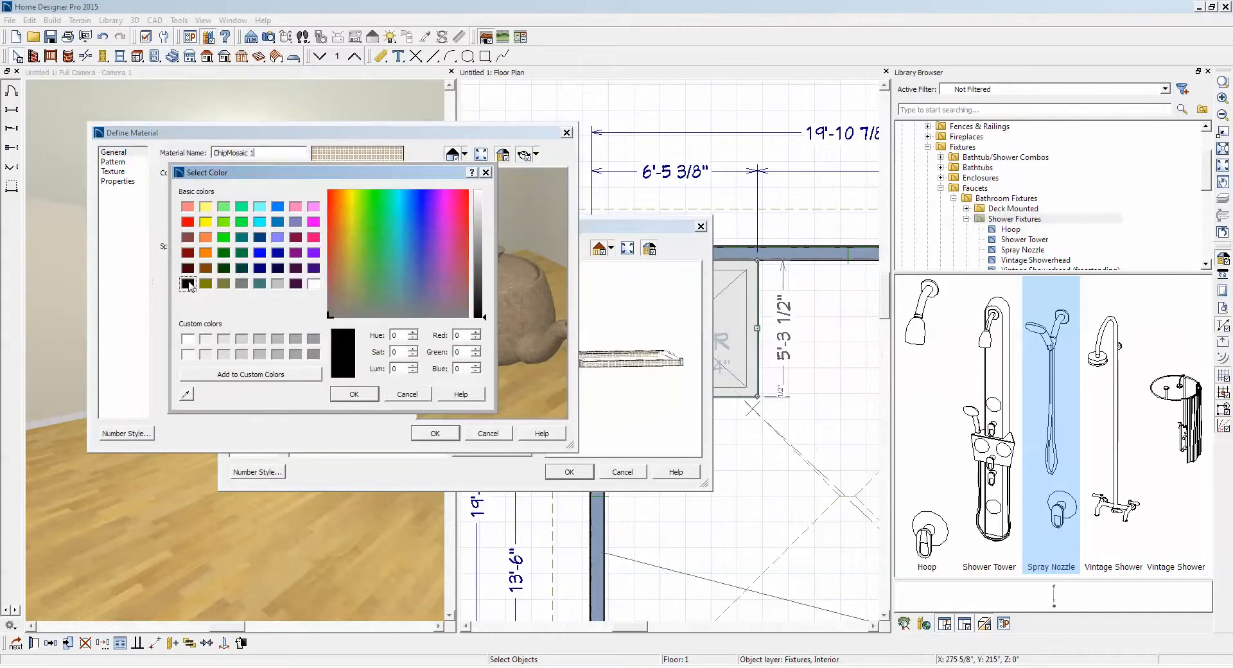
left_click(354, 394)
left_click(425, 435)
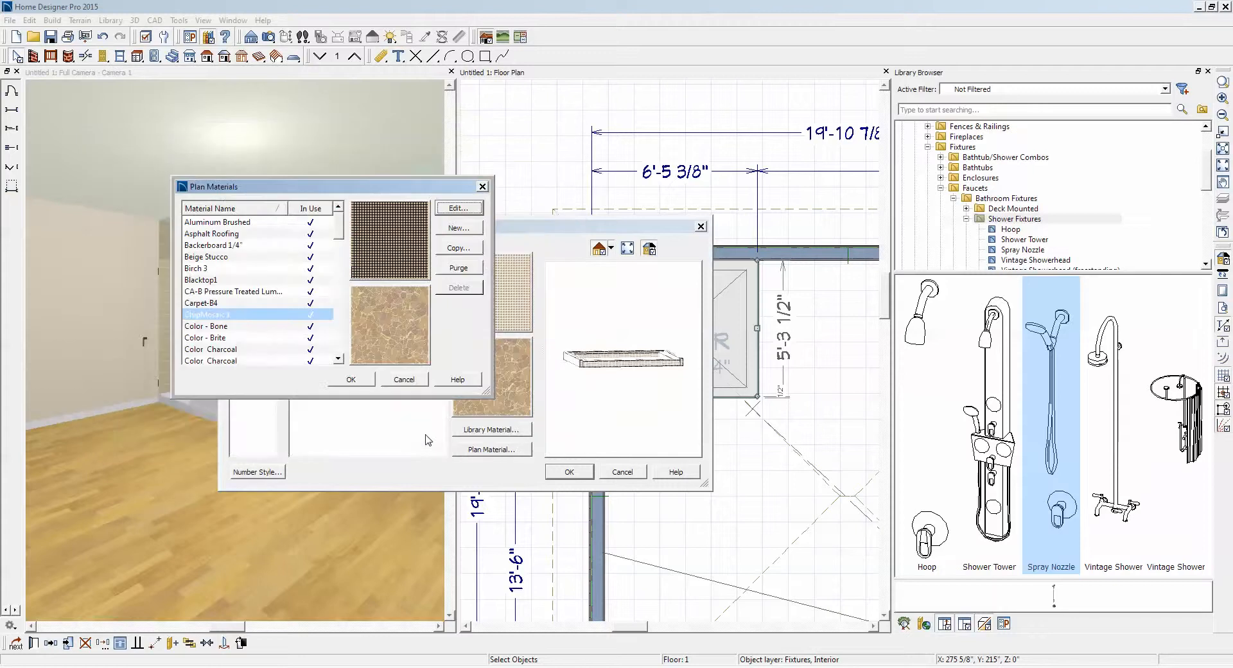
left_click(351, 379)
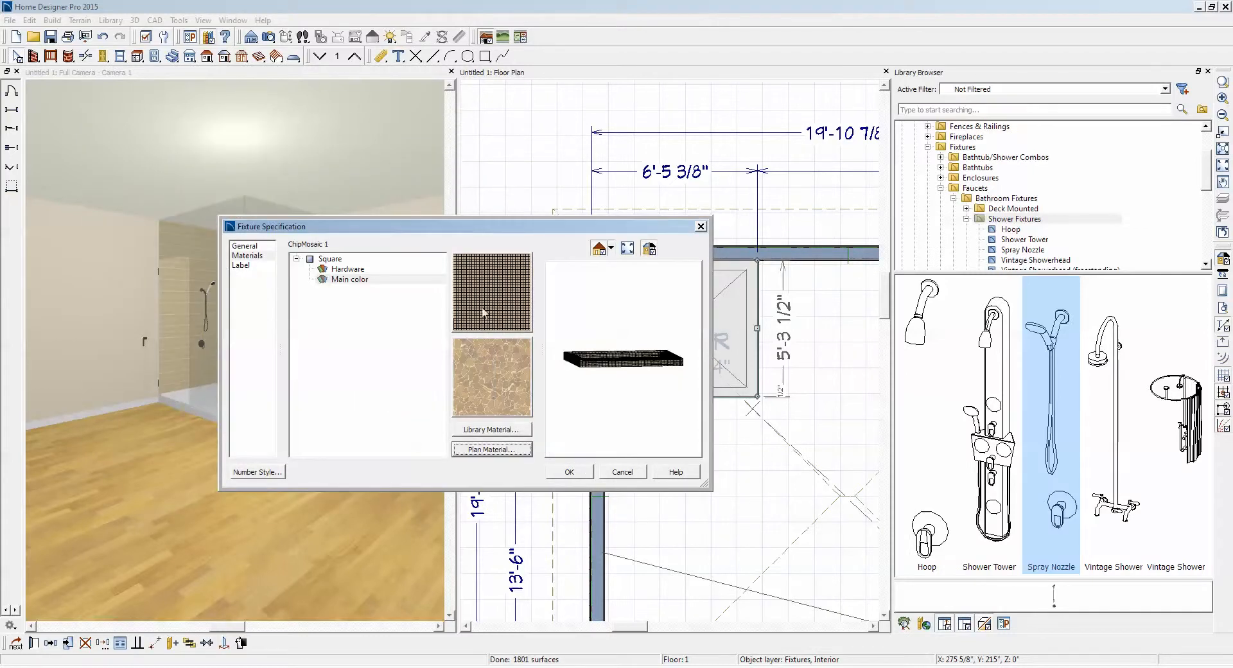
left_click(570, 473)
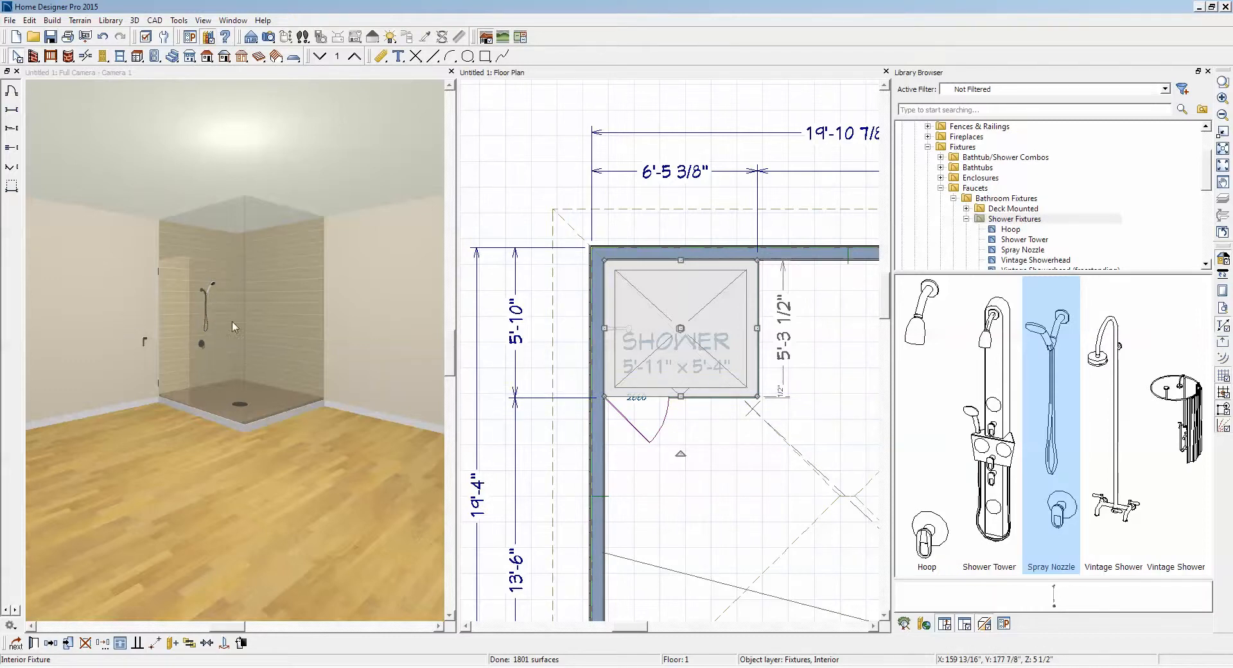
left_click(572, 156)
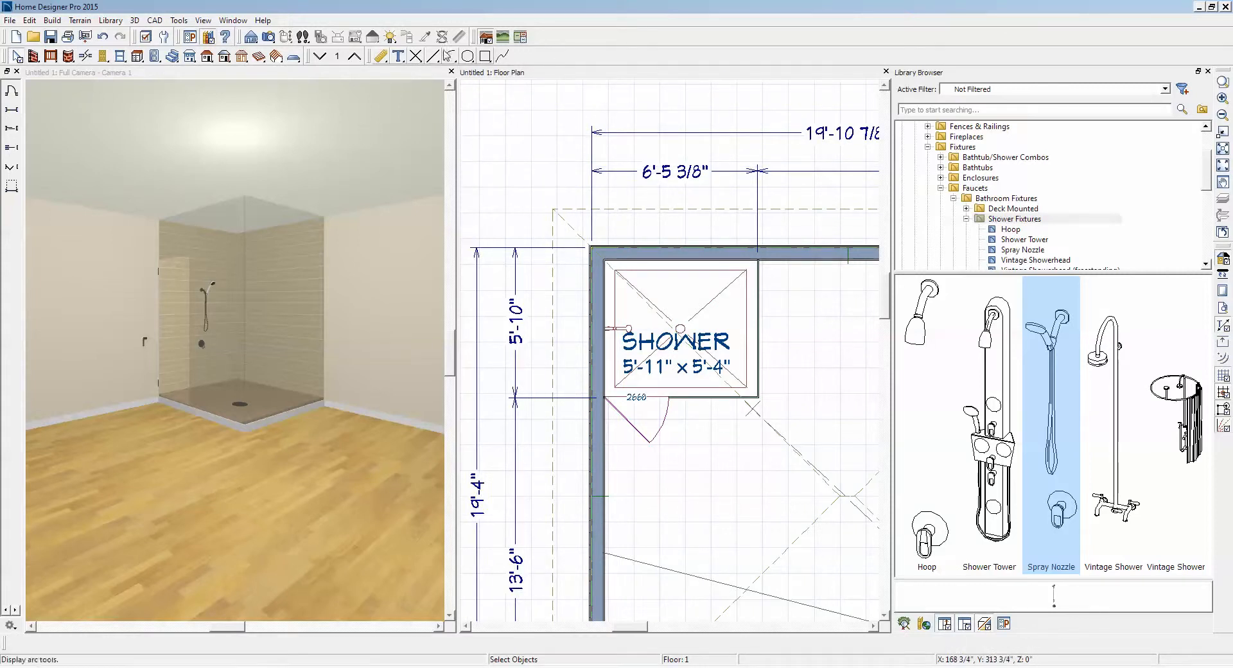
Step: Create a perspective doll house view of the current floor, looking down into the room and shower
left_click(269, 38)
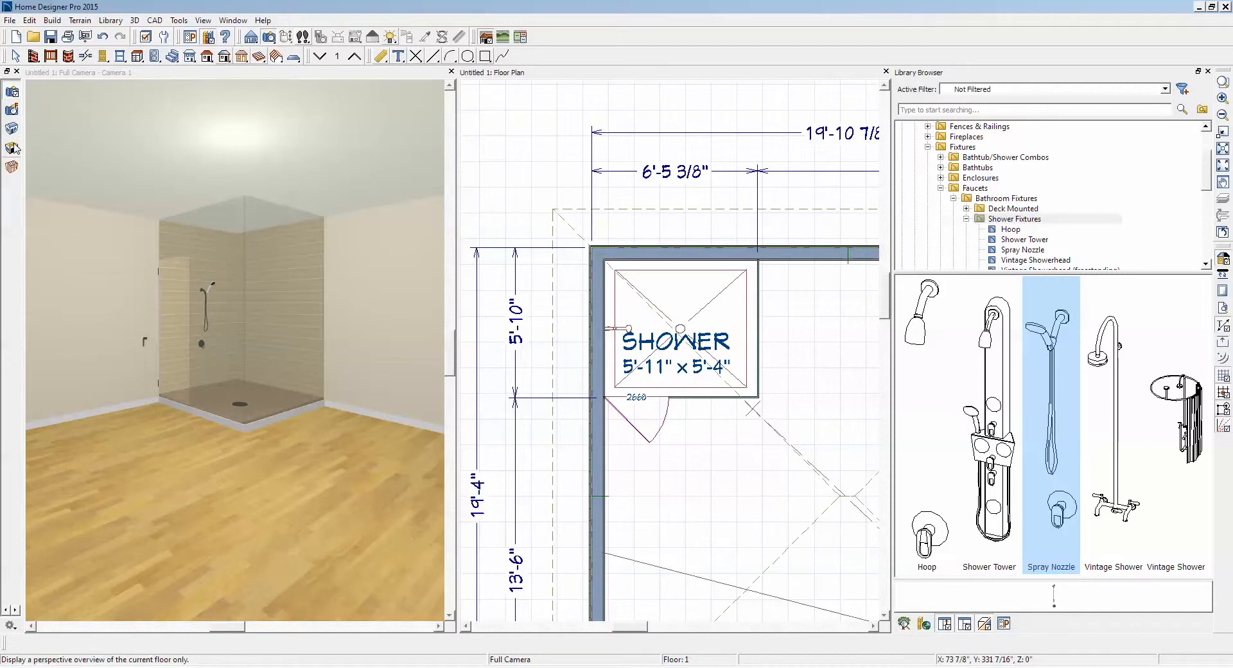
left_click(12, 148)
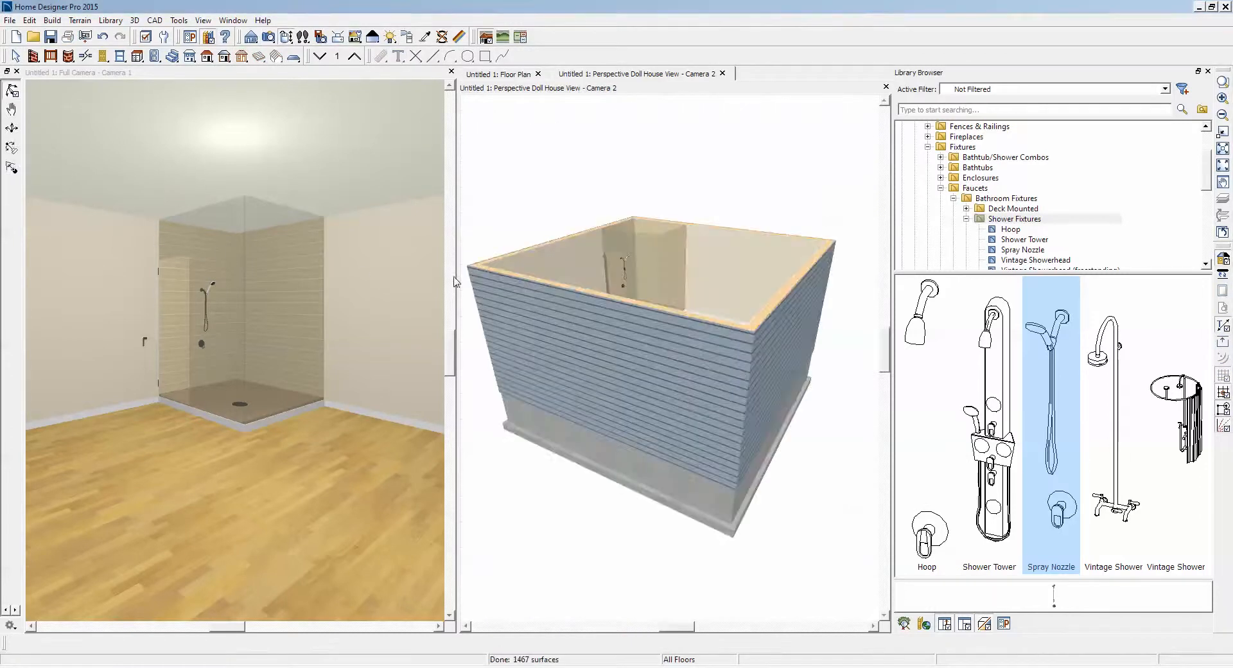
left_click_drag(578, 262, 604, 310)
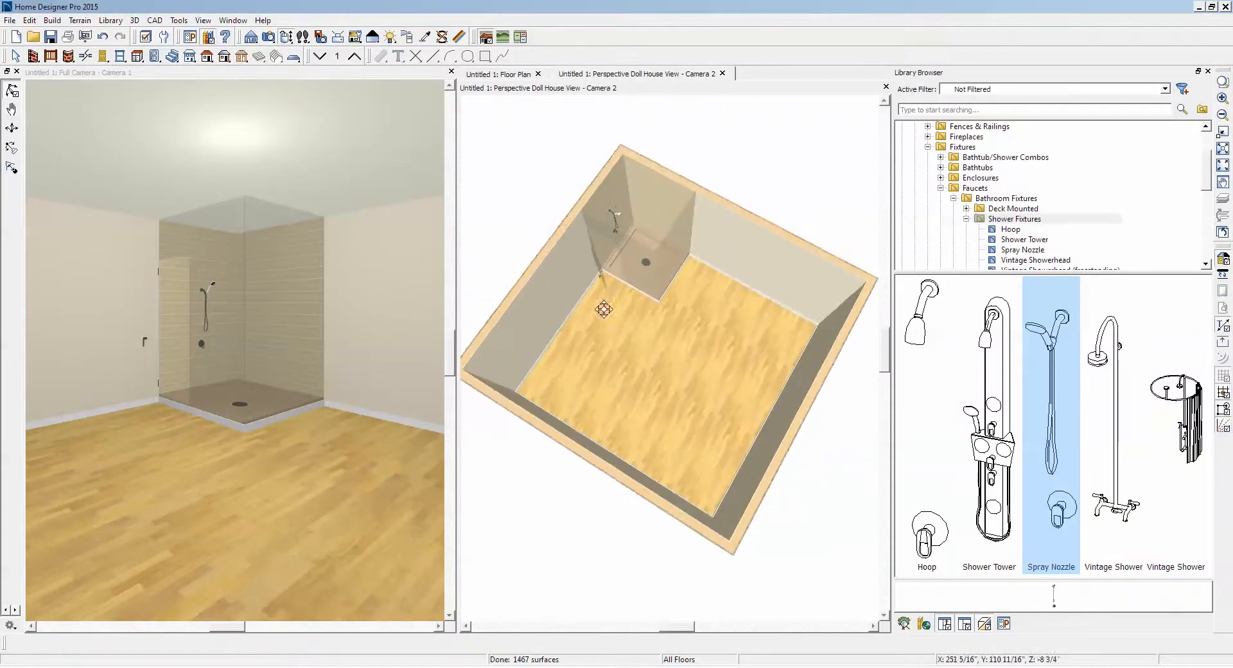
Step: Adjust the Latte Tile material definition on the shower wall so its pattern lines are black
left_click(459, 38)
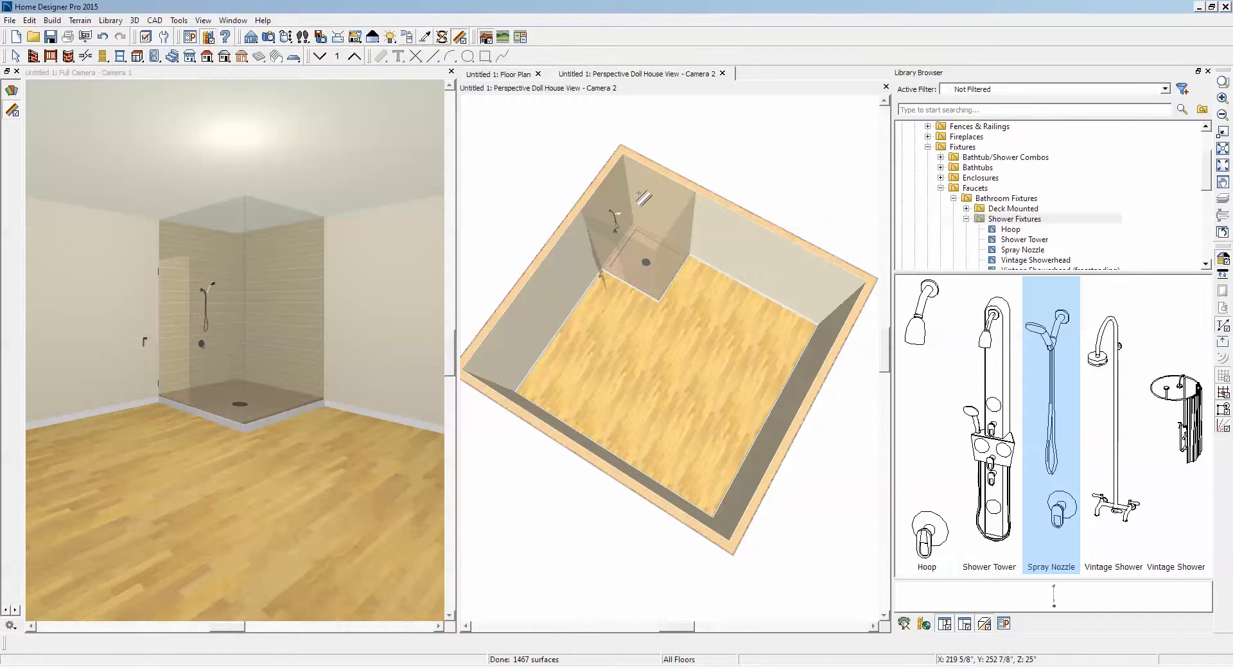
left_click(640, 196)
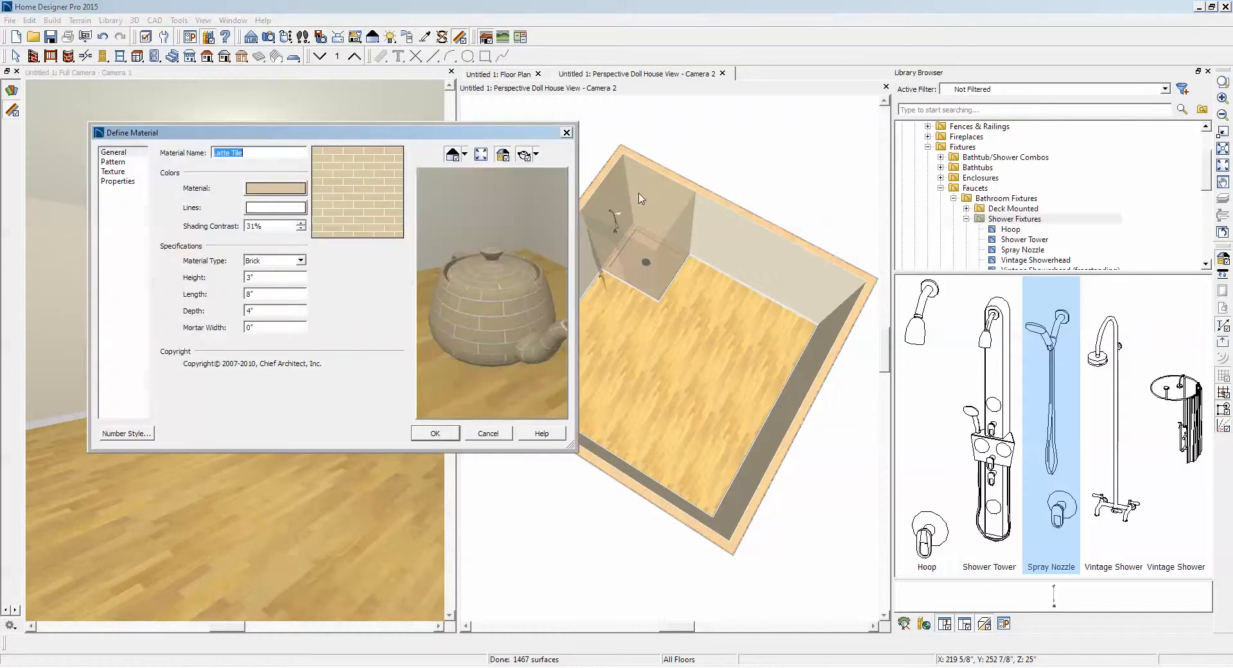
left_click(265, 207)
left_click(187, 283)
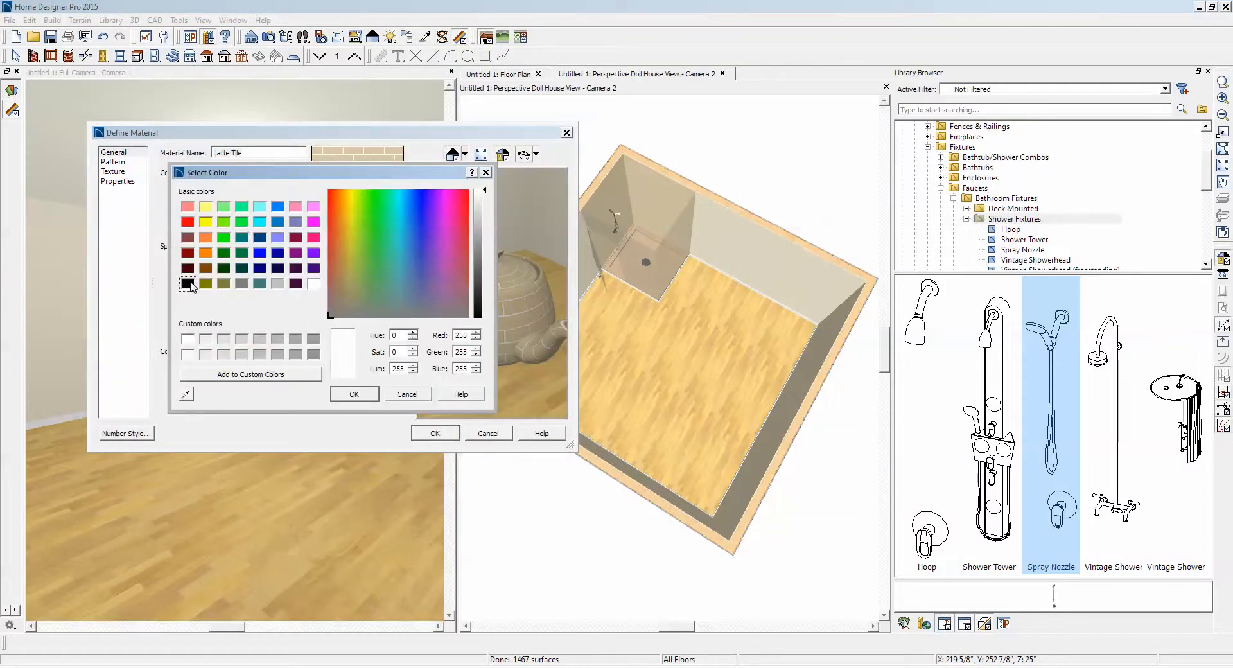
left_click(366, 397)
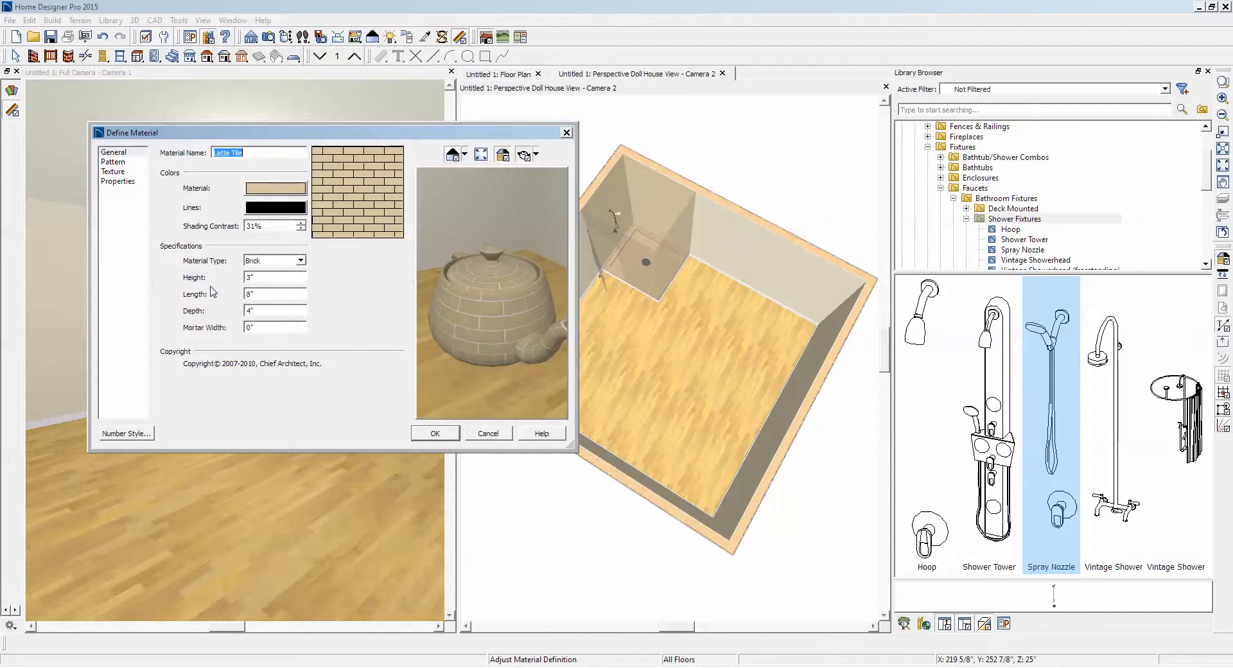
Step: Set the Latte Tile brick size to 12" height and 24" length
double_click(273, 278)
type("12")
left_click(278, 294)
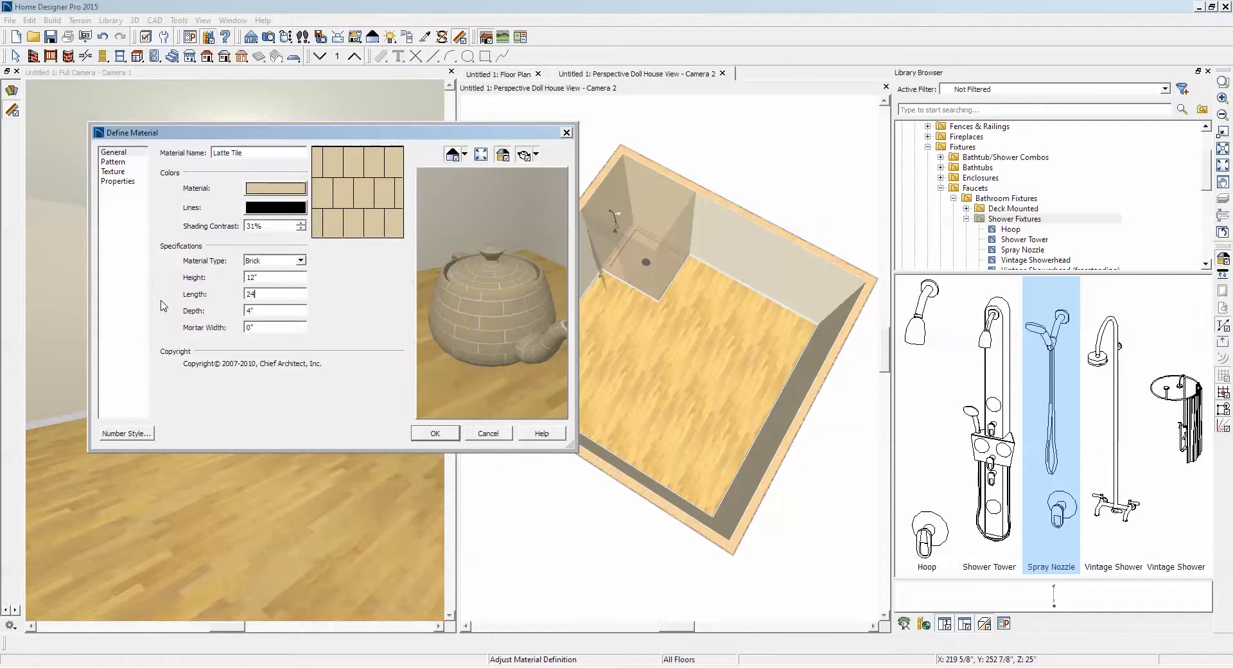
type("24")
key("Tab")
Step: Scale the Latte Tile texture to 24" in both X and Y and apply the material definition
left_click(120, 163)
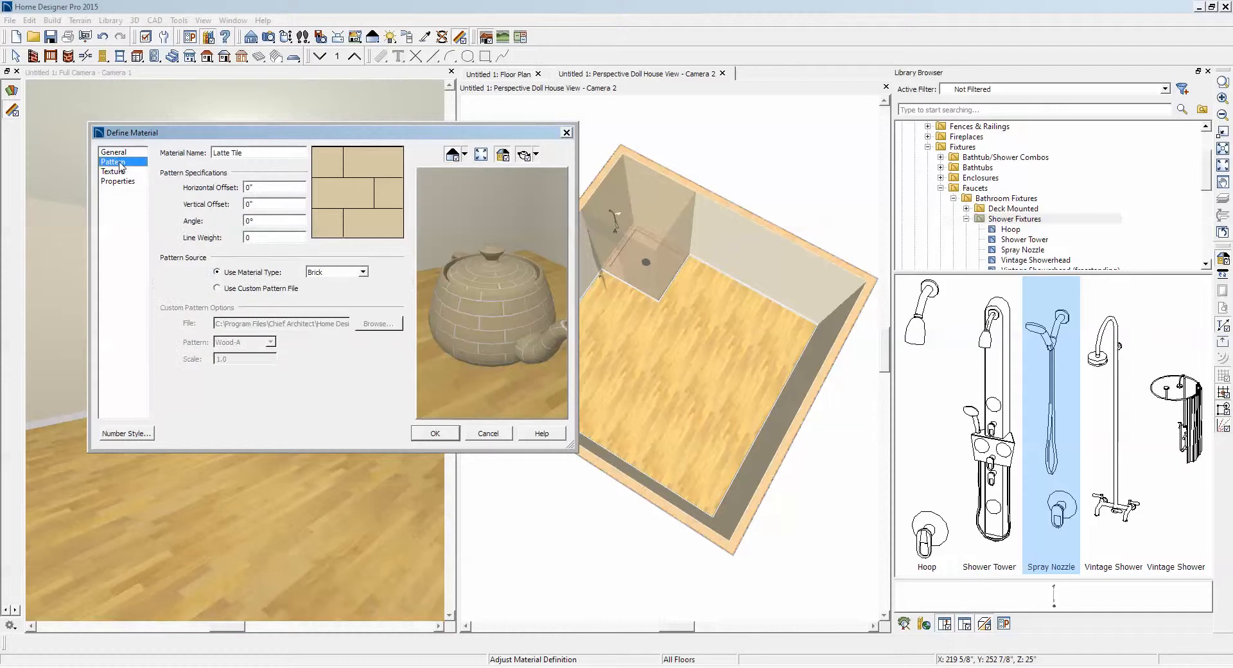
left_click(116, 171)
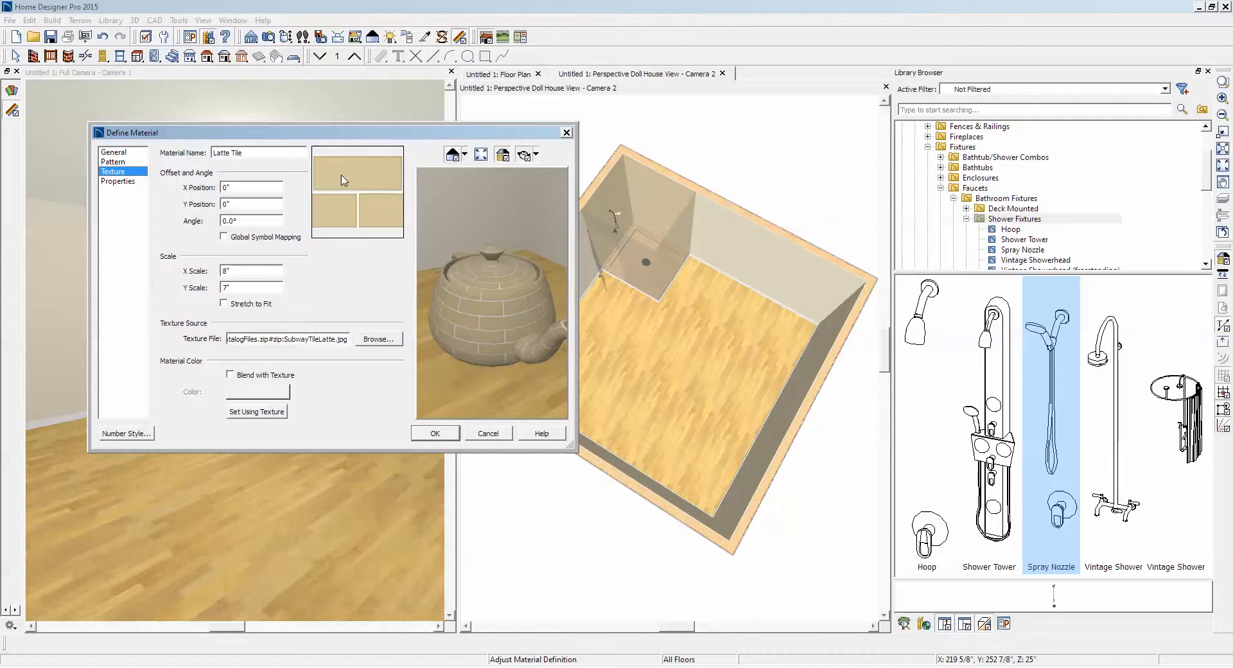
double_click(248, 271)
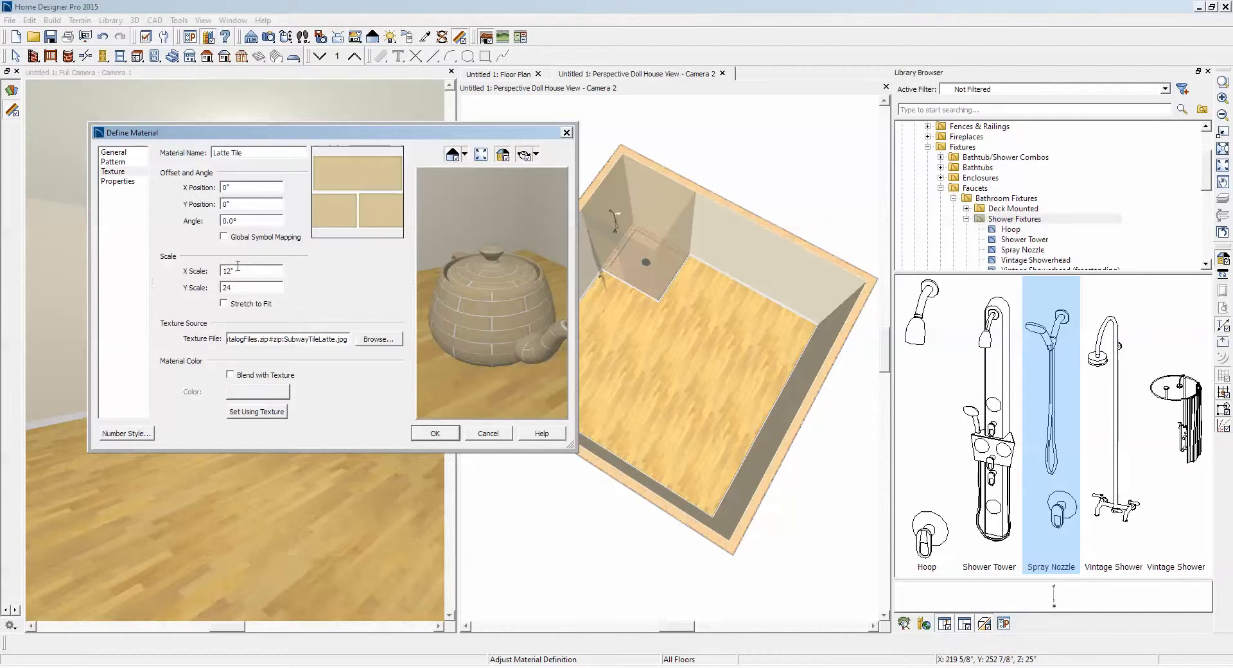
key("shift+Tab")
type("24")
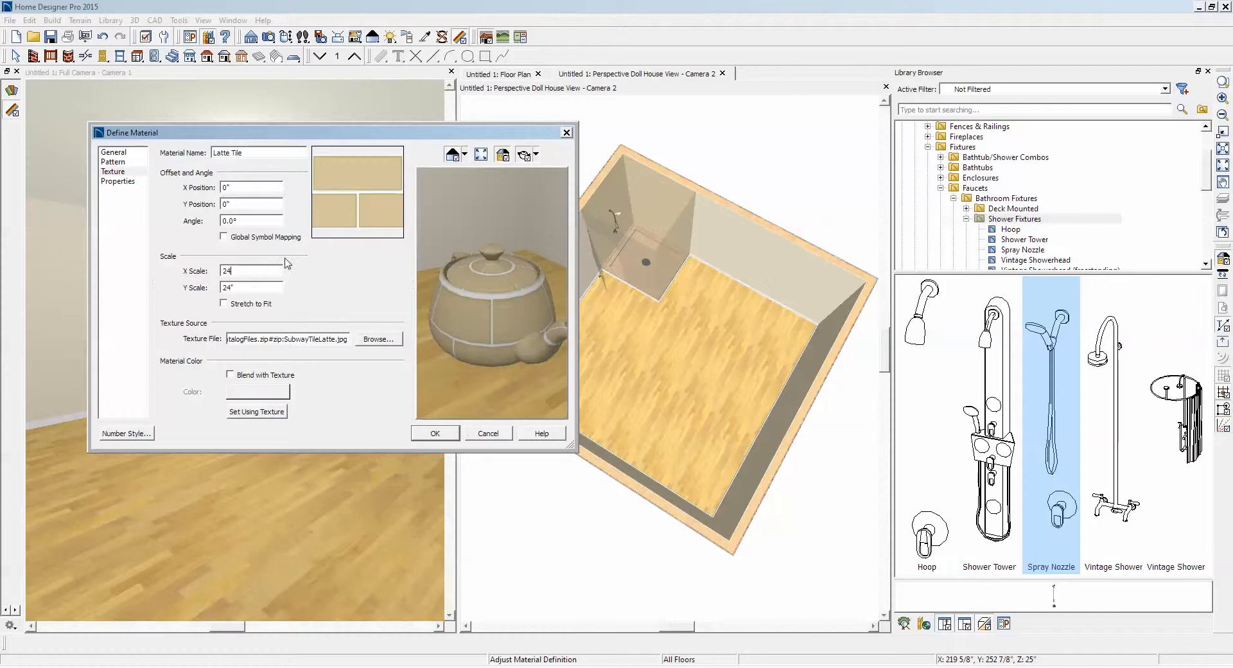
left_click(431, 433)
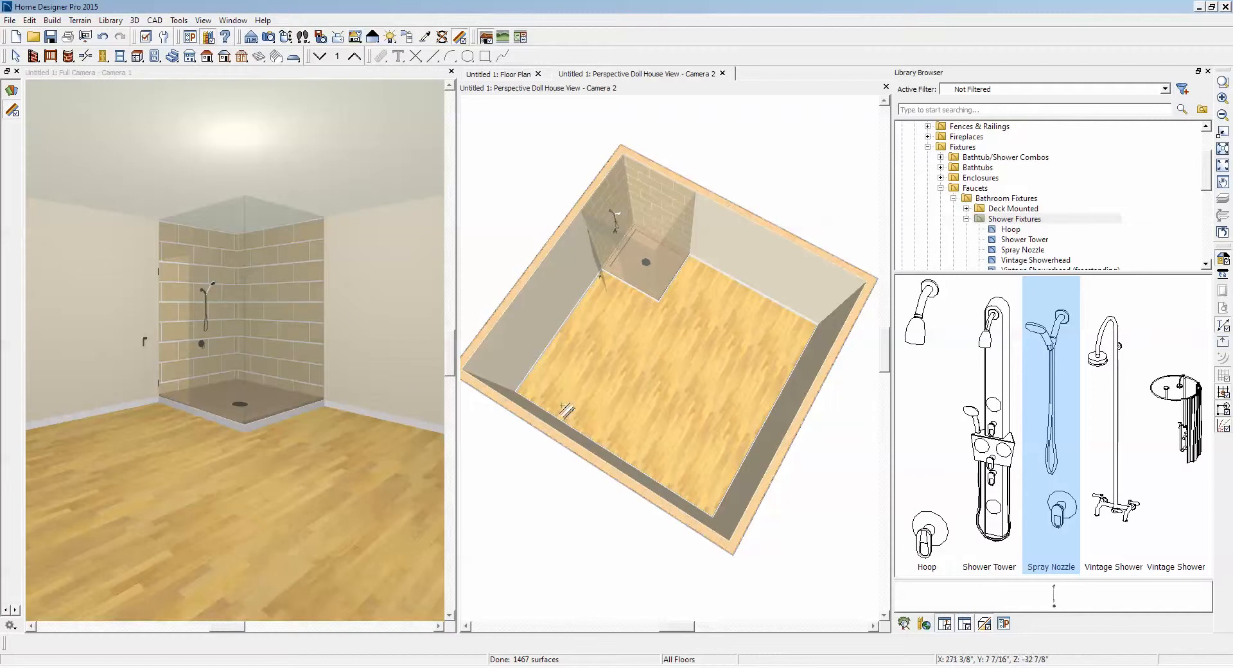
right_click(172, 465)
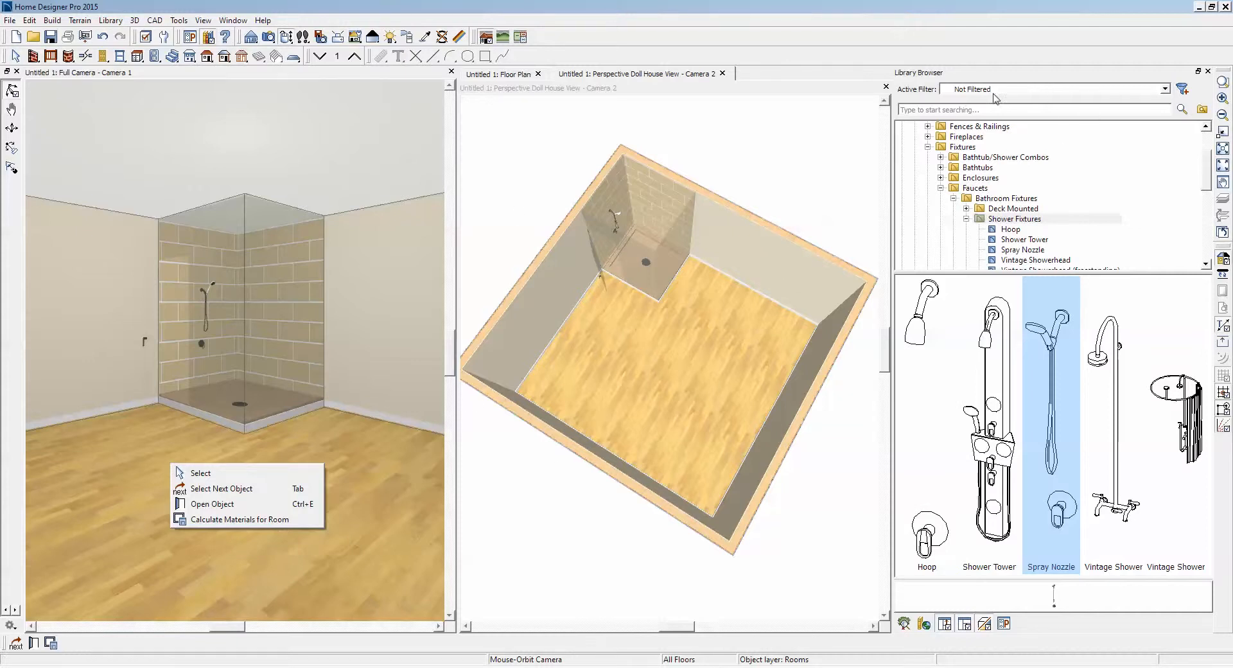
left_click(885, 91)
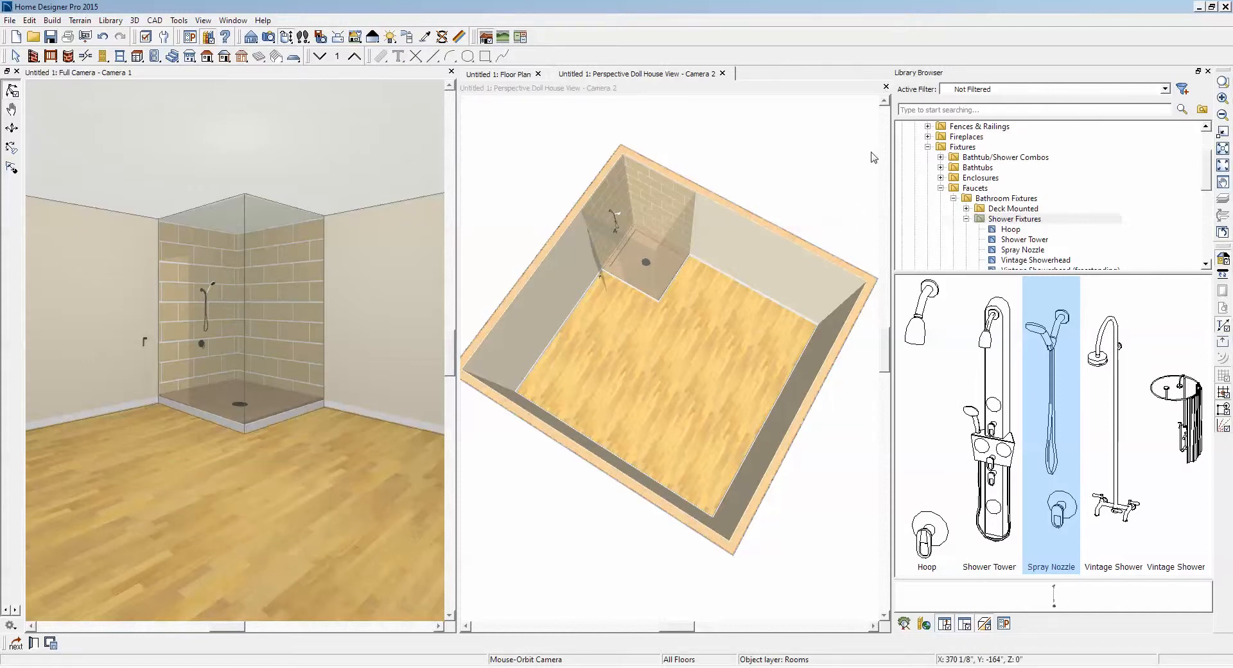
Step: Close the doll house view and set the large room outside the shower to the Bath room type
left_click(886, 87)
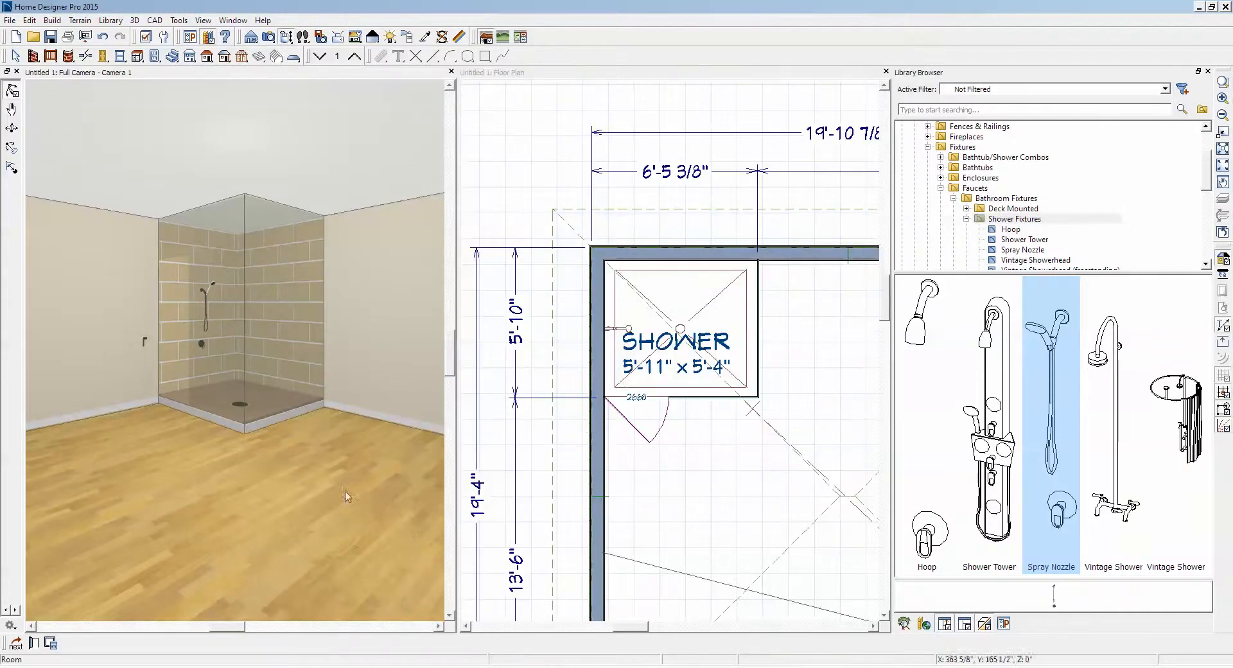
right_click(247, 486)
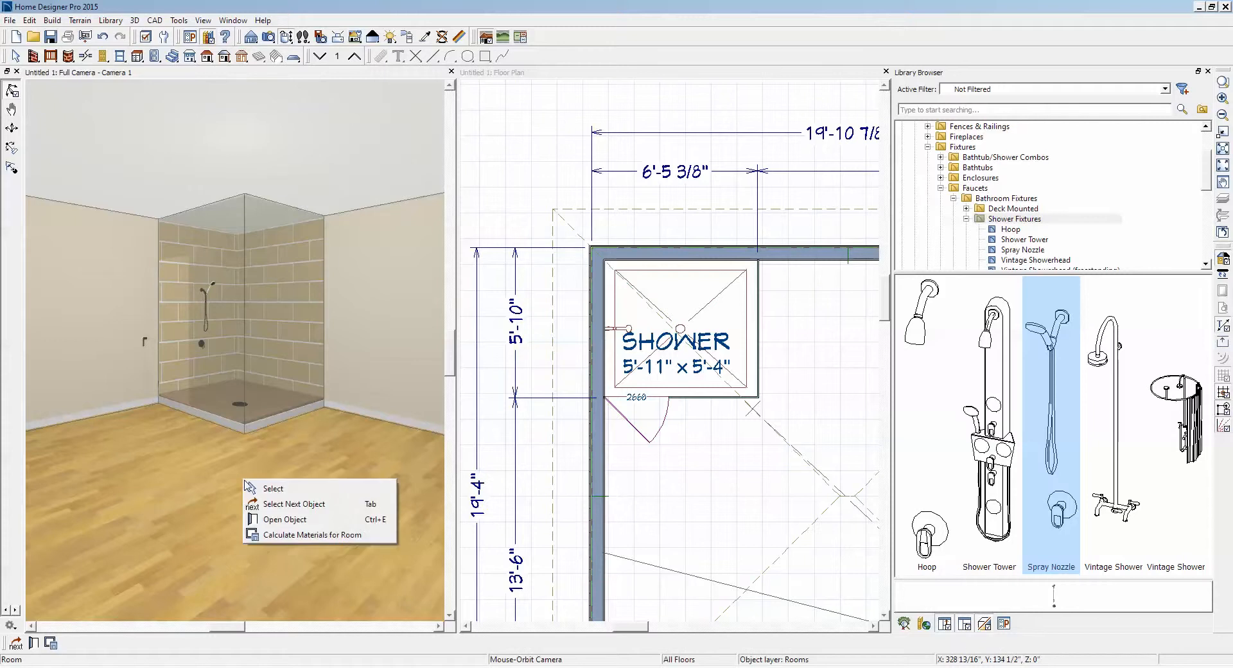
left_click(288, 521)
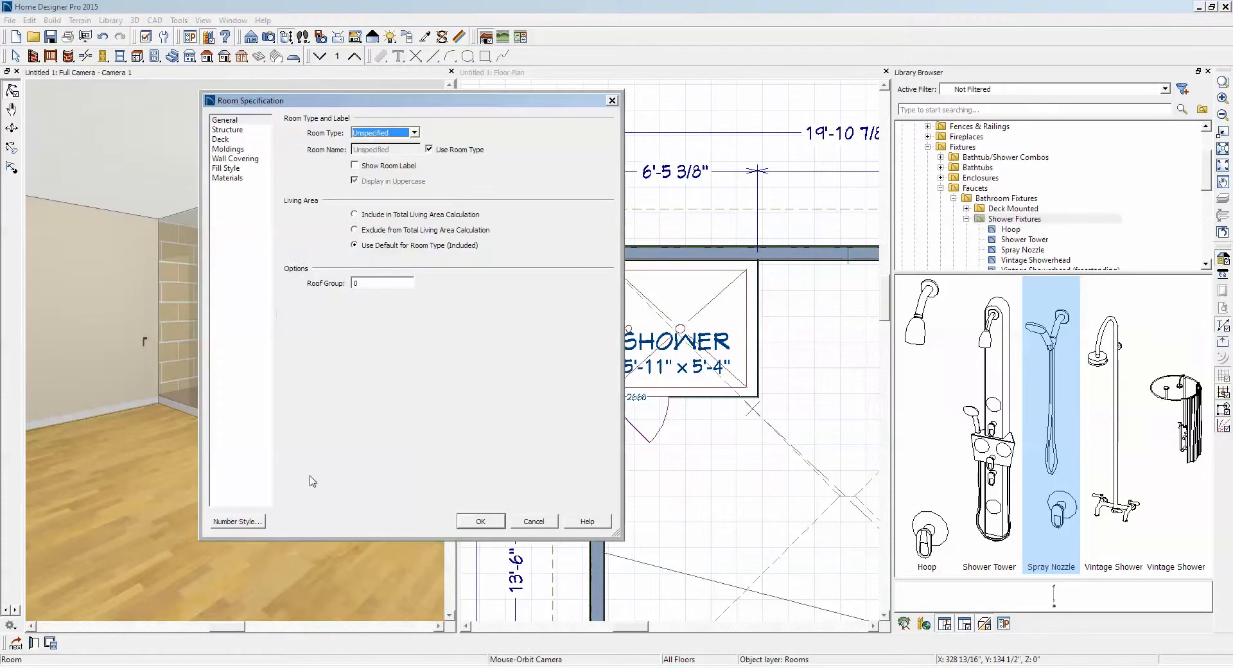
left_click(390, 133)
left_click(395, 163)
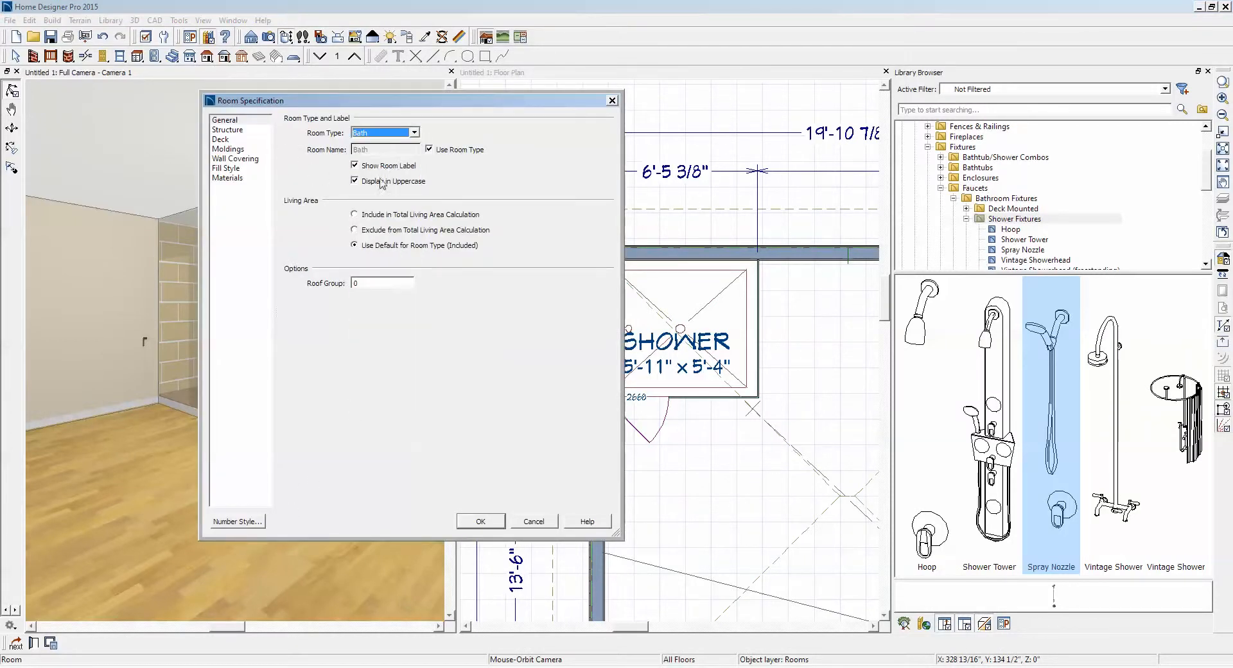
left_click(470, 523)
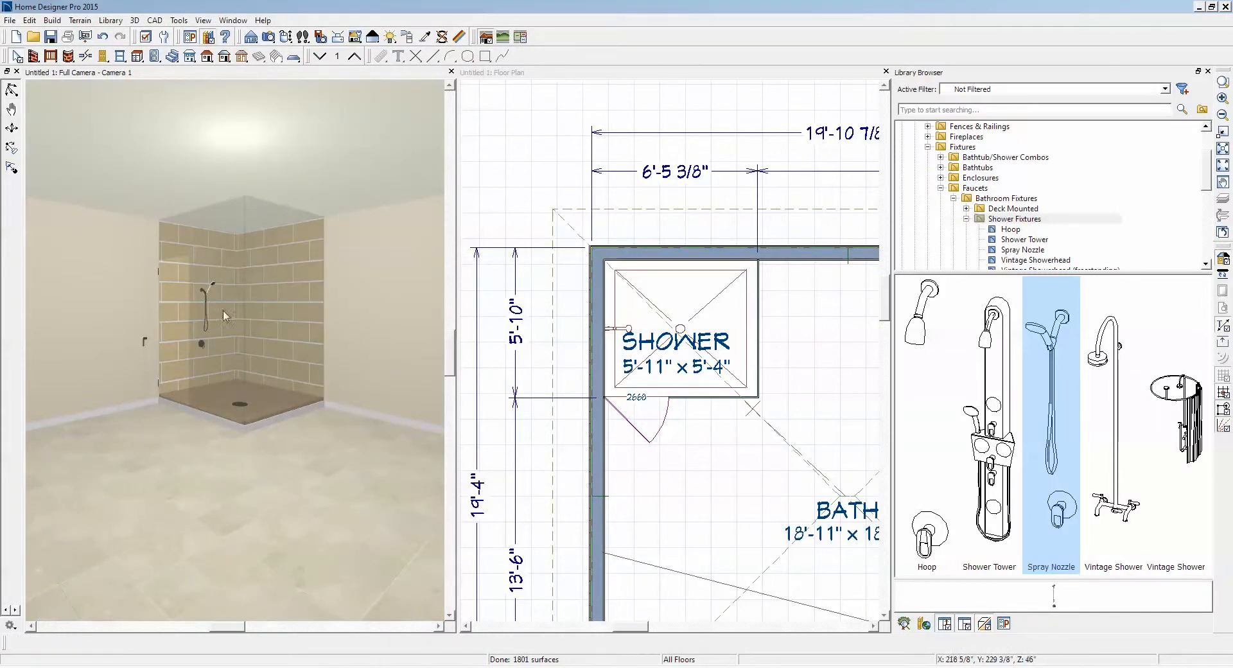
Step: Set the shower spray nozzle's floor-to-bottom height to 41"
left_click(613, 332)
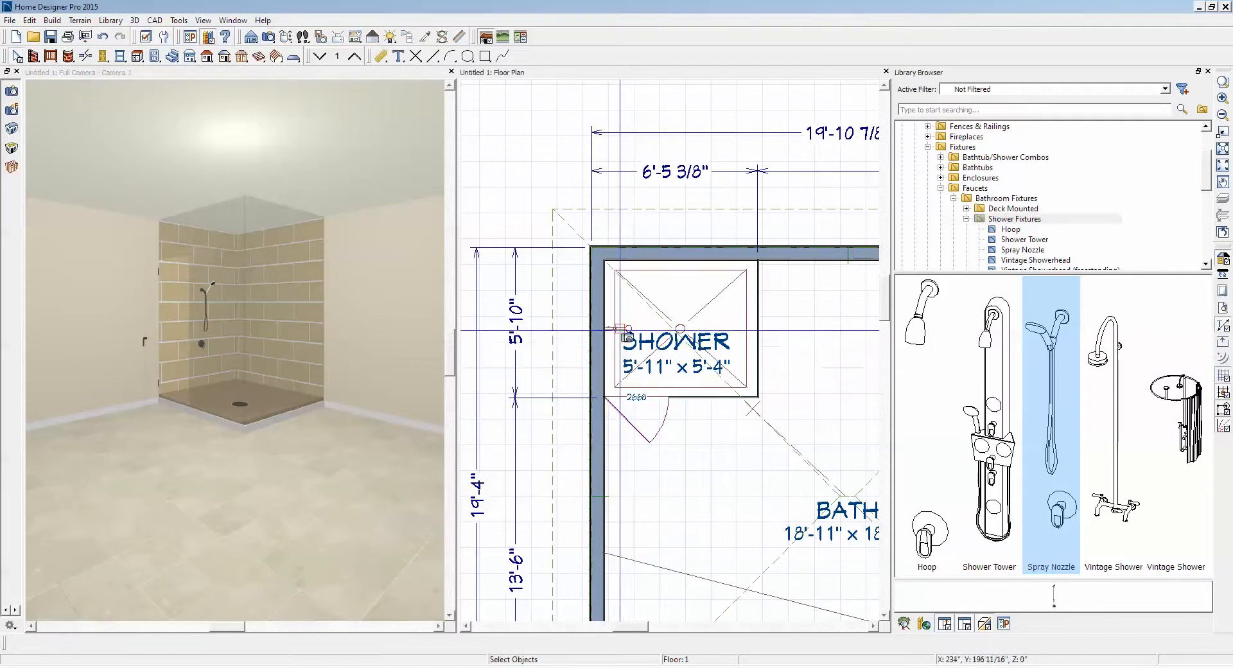
left_click(621, 333)
left_click(620, 329)
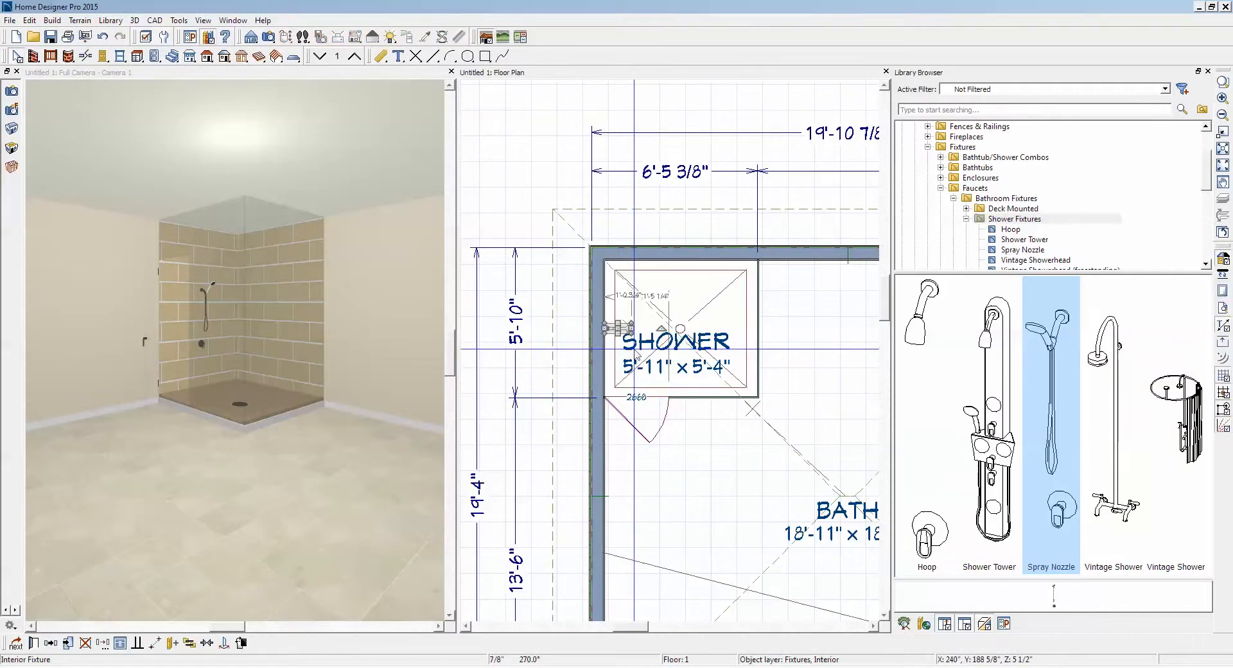
left_click(42, 644)
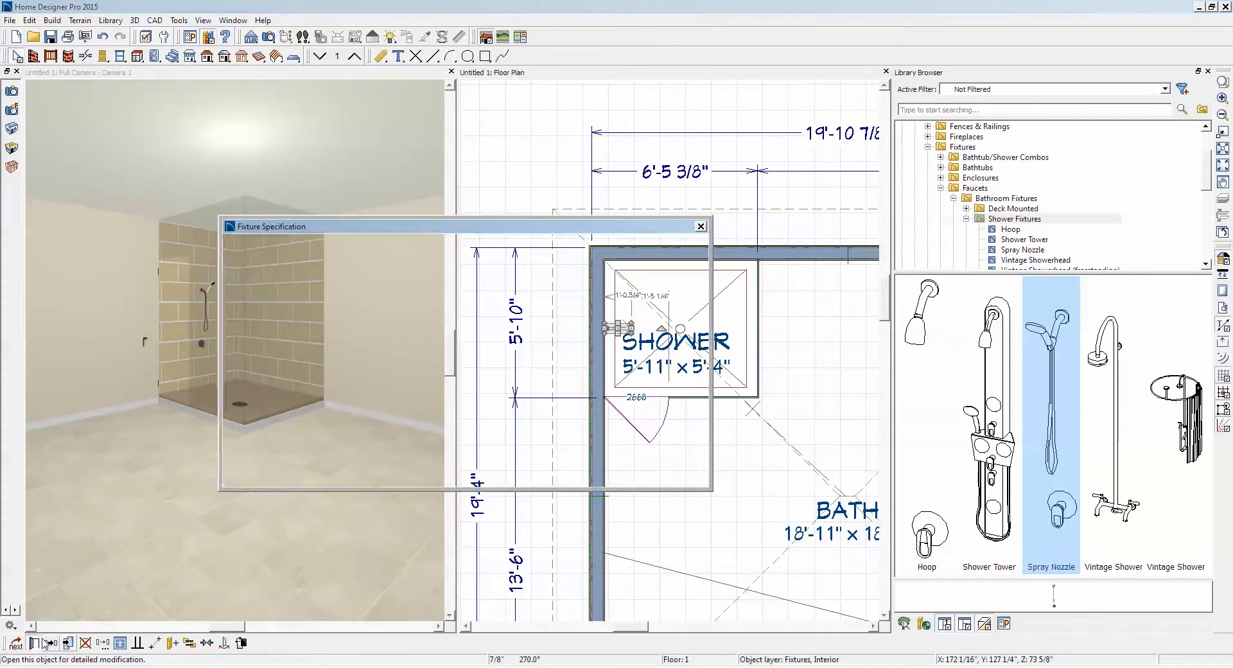
left_click_drag(442, 236, 770, 187)
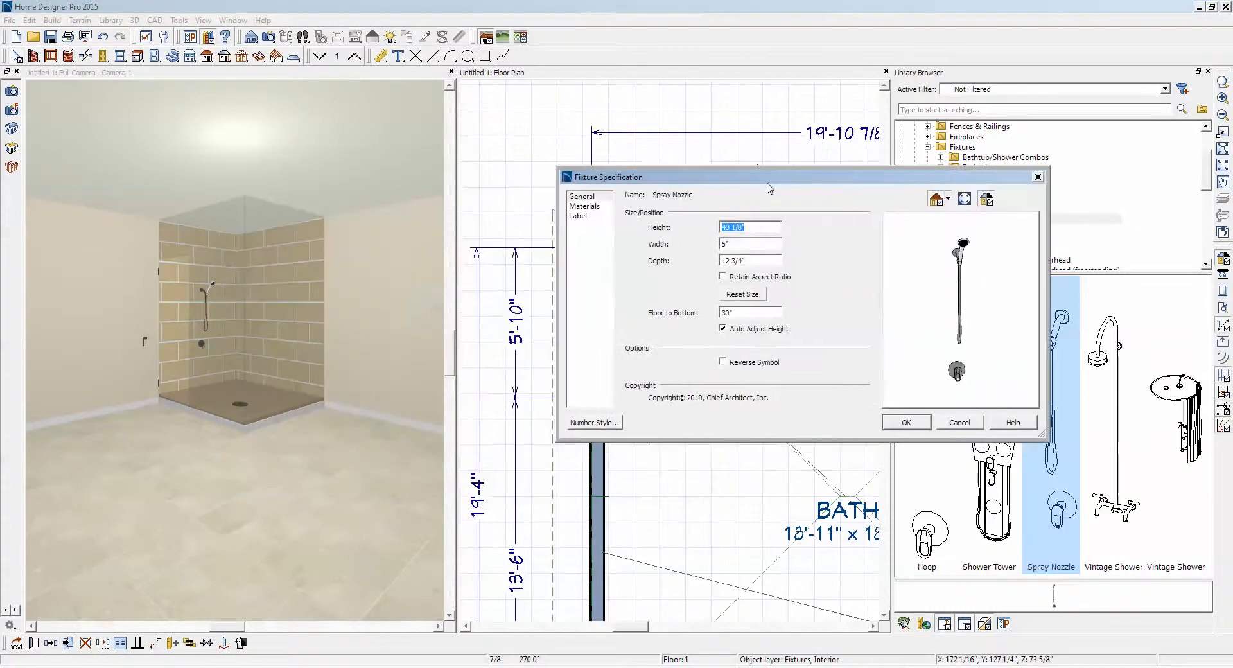
double_click(749, 315)
left_click_drag(750, 226, 684, 239)
left_click_drag(743, 313, 644, 329)
type("41")
left_click(904, 423)
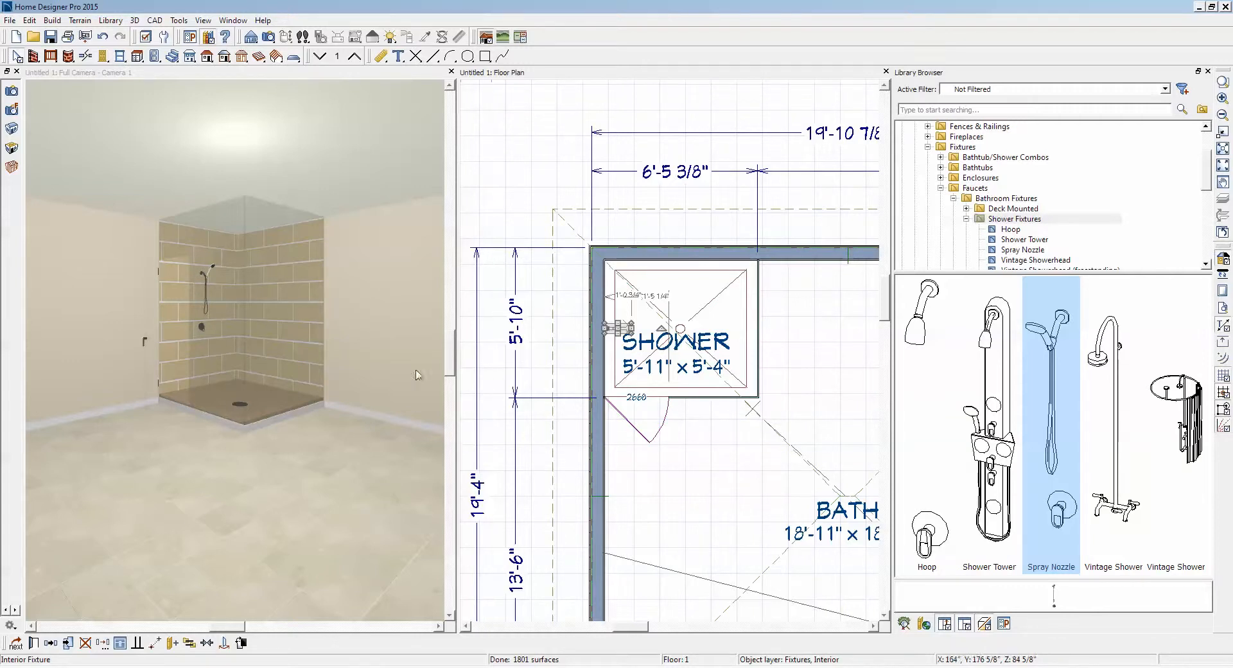
left_click(499, 189)
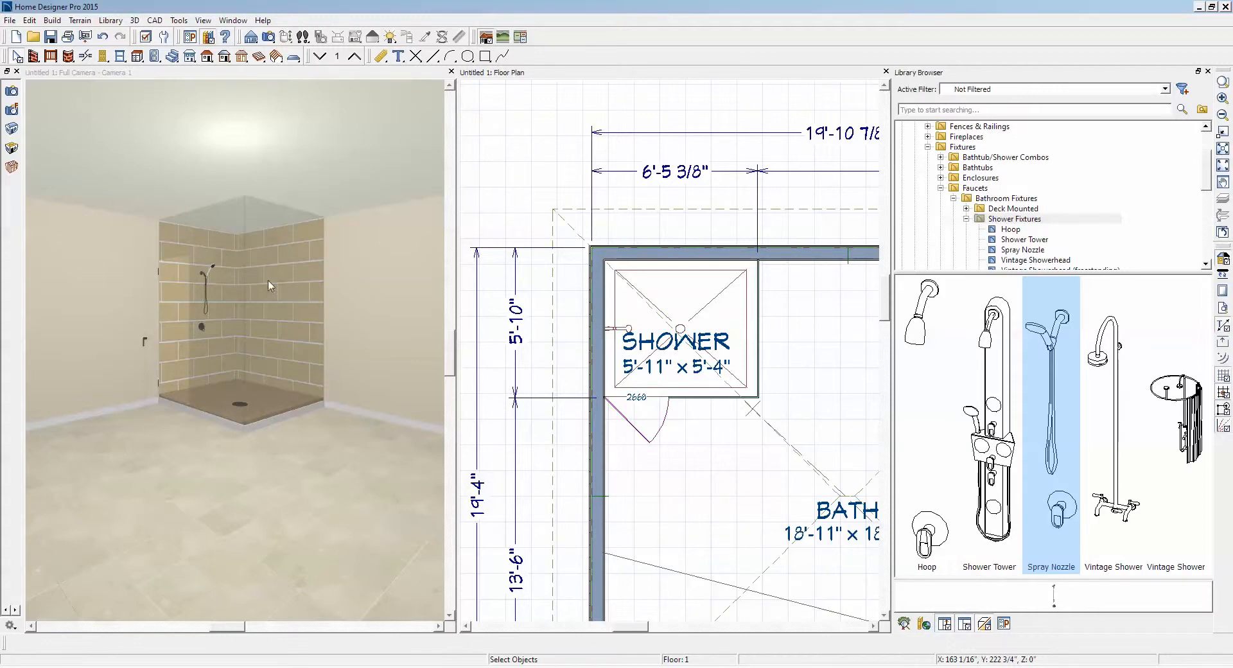
Step: Set the Latte Tile wall covering height to 96" on the two solid walls behind the shower
right_click(681, 301)
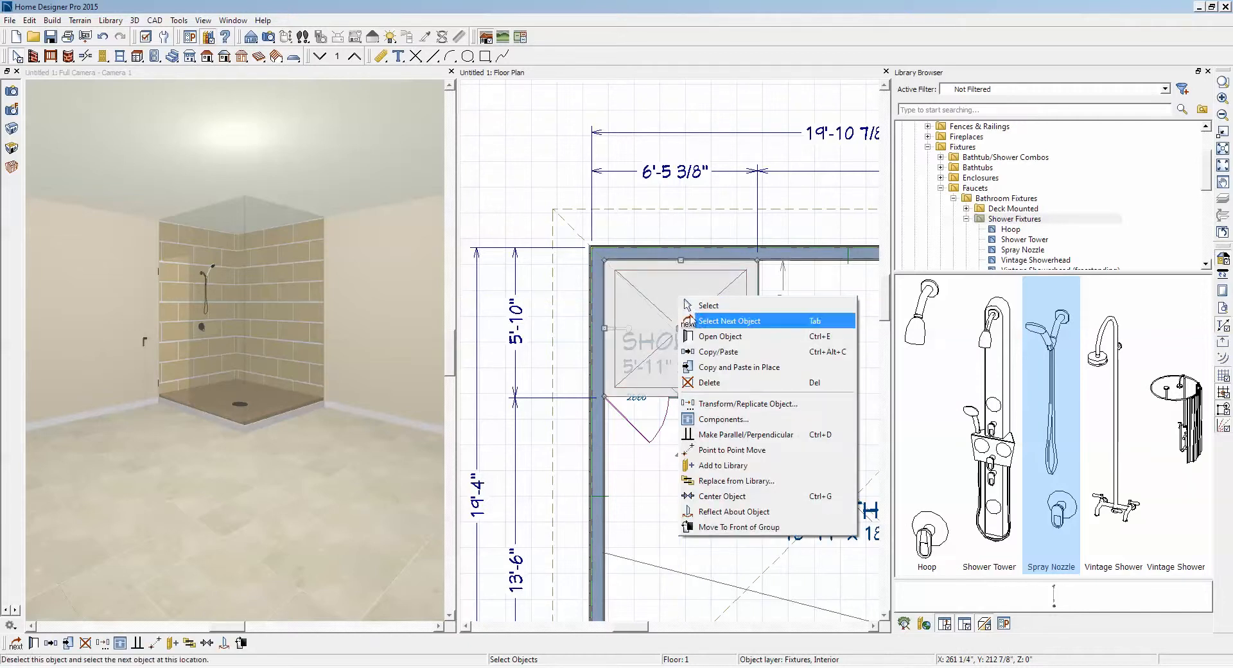
left_click(710, 321)
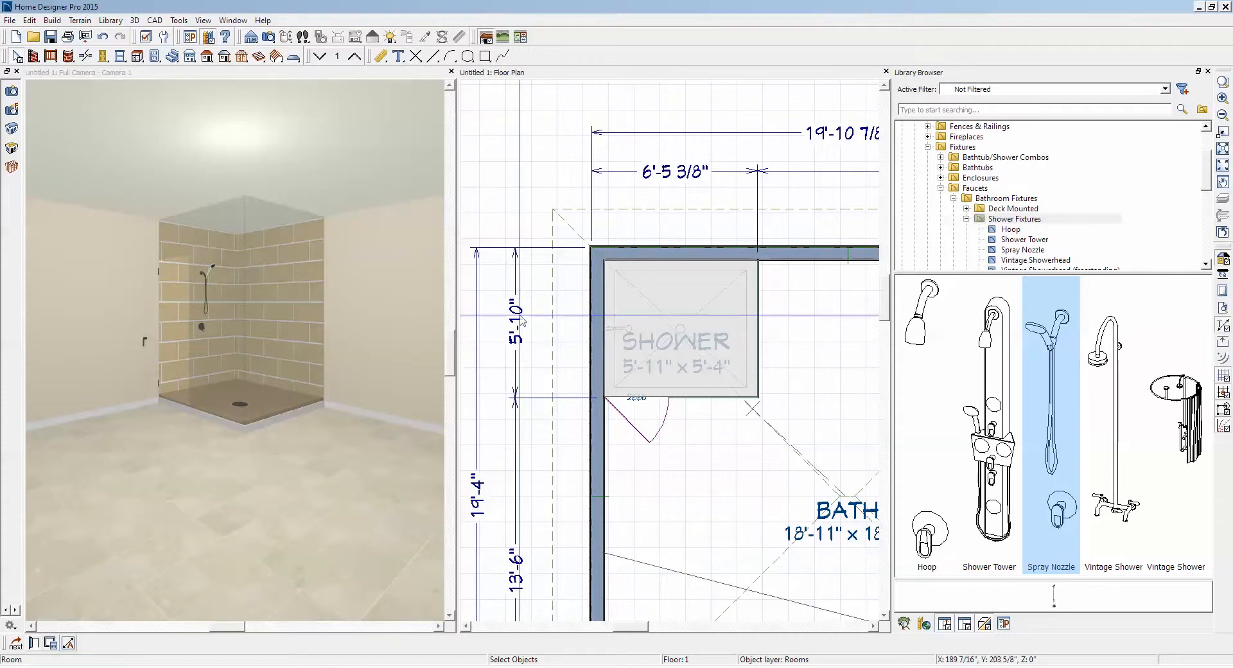
left_click(596, 334)
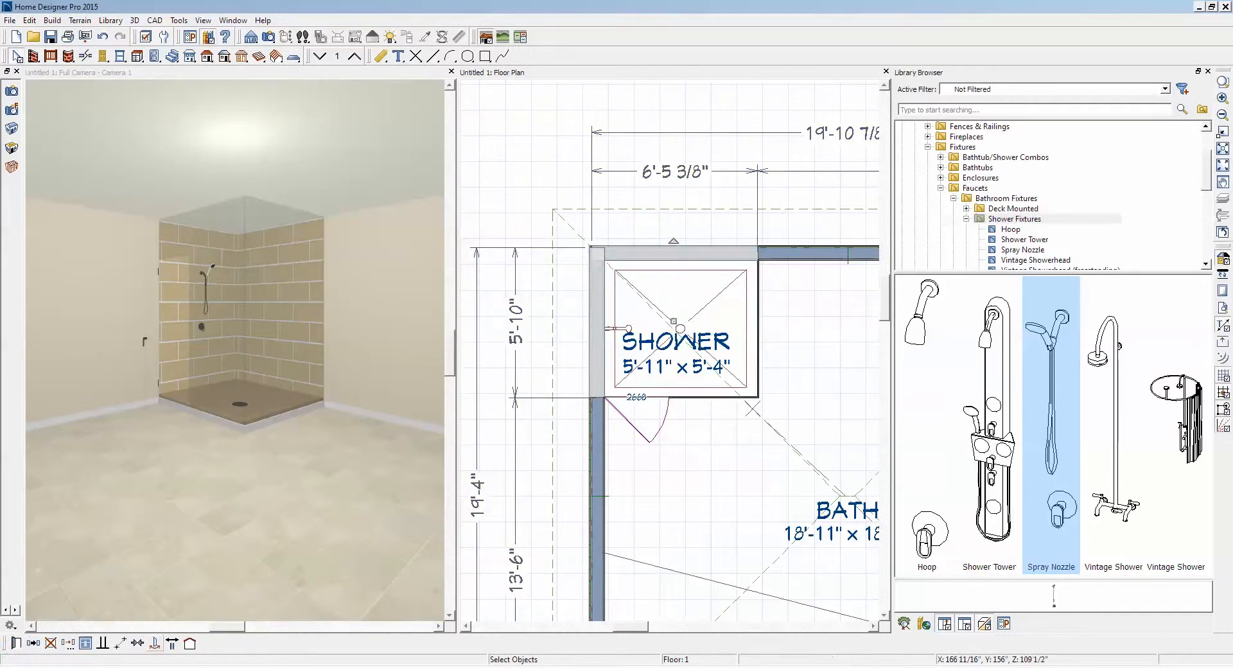
left_click(15, 643)
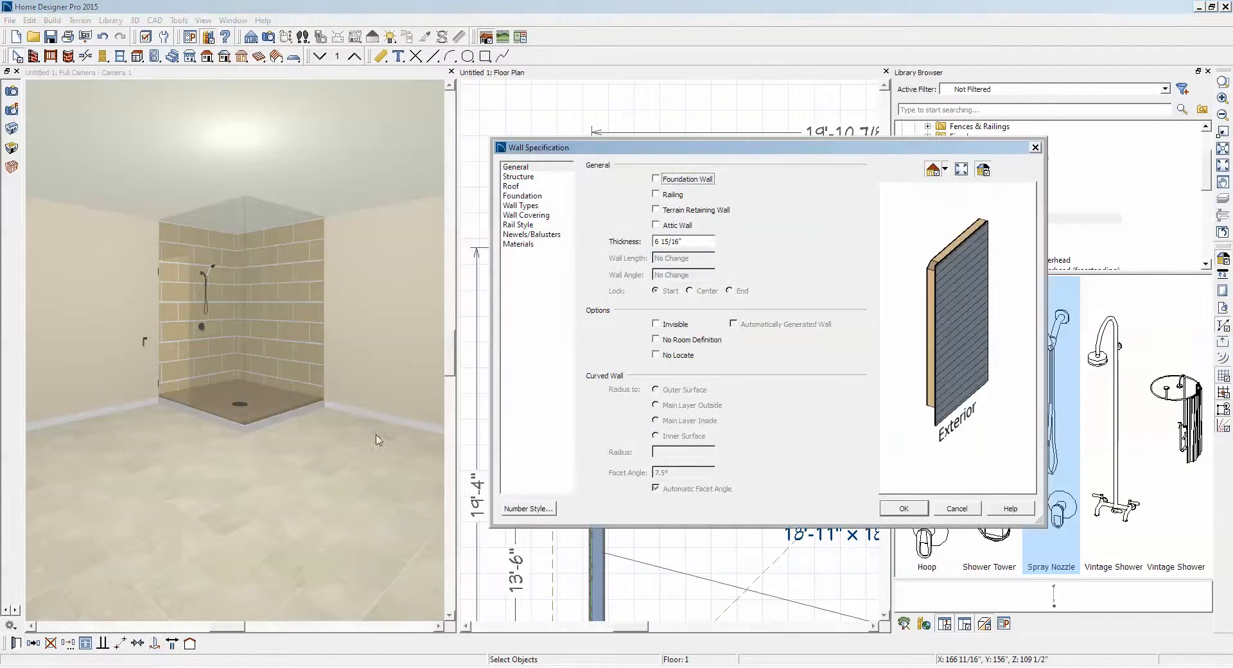
left_click(526, 216)
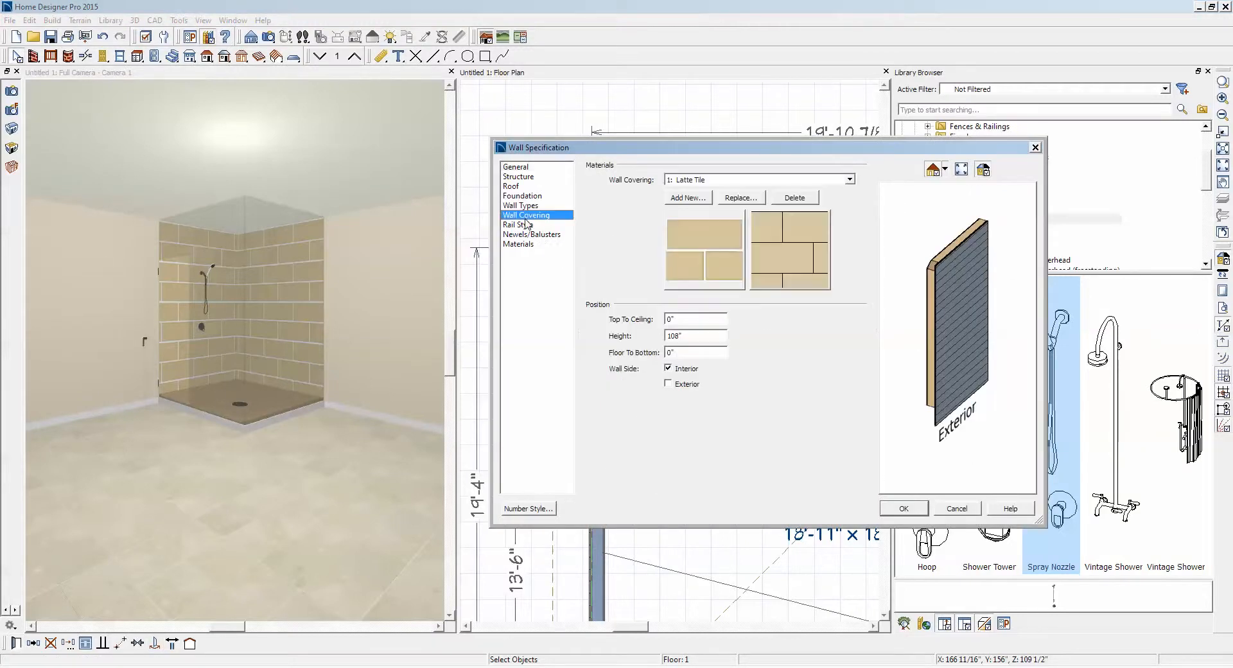
left_click(678, 336)
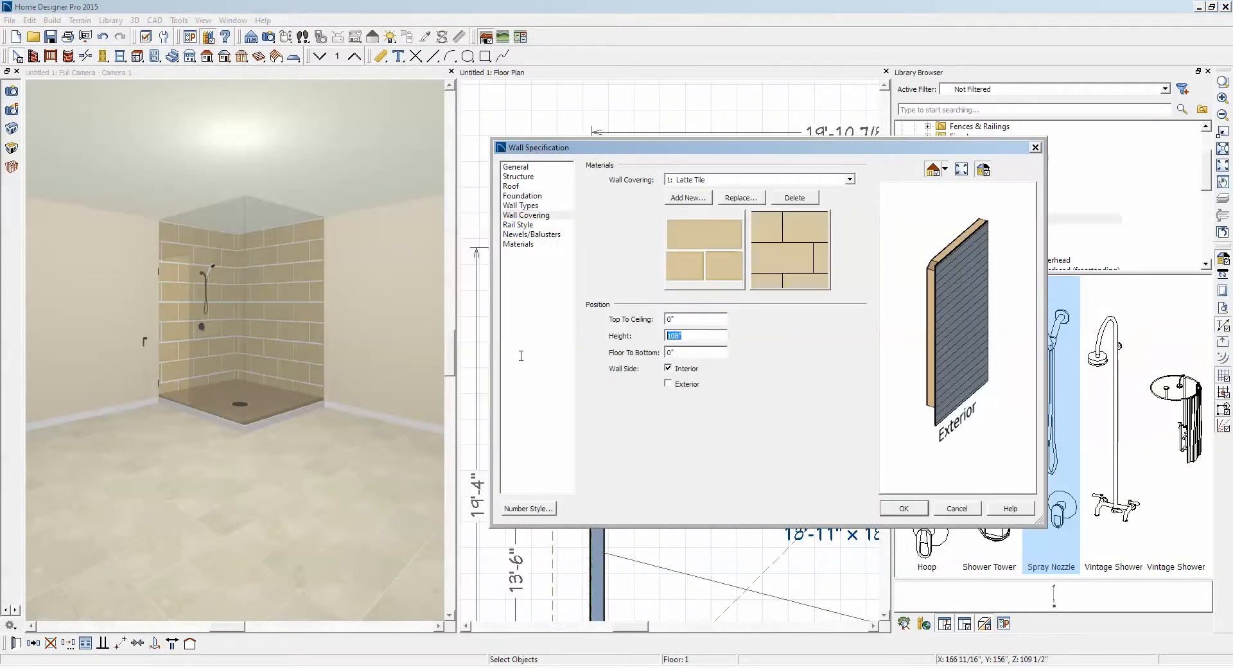
type("96")
left_click(901, 509)
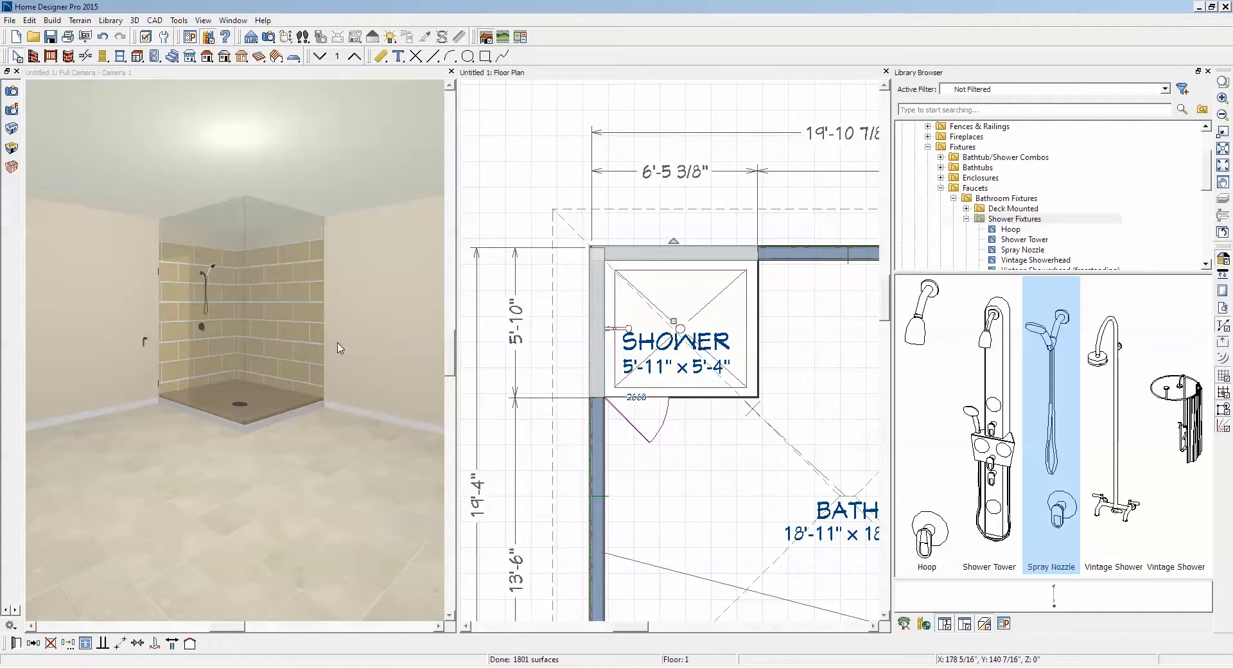
key("Escape")
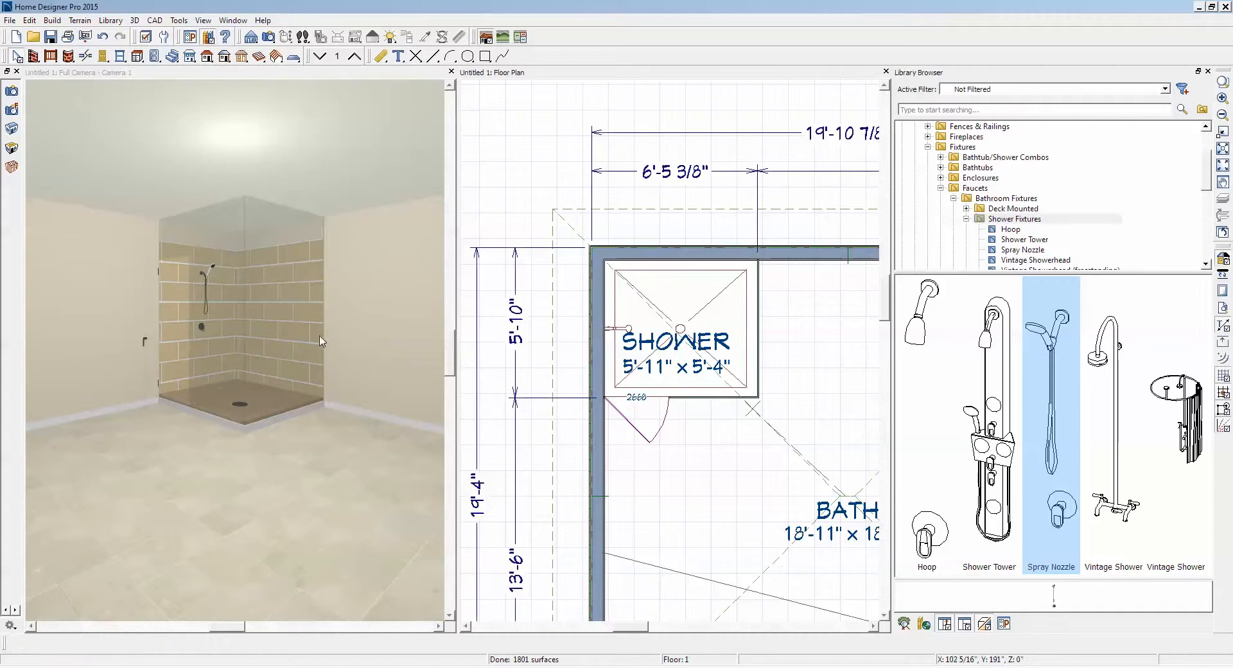
Step: Lower the top edge of the glass shower wall containing the door in the camera view so it stops short of the ceiling
left_click(203, 244)
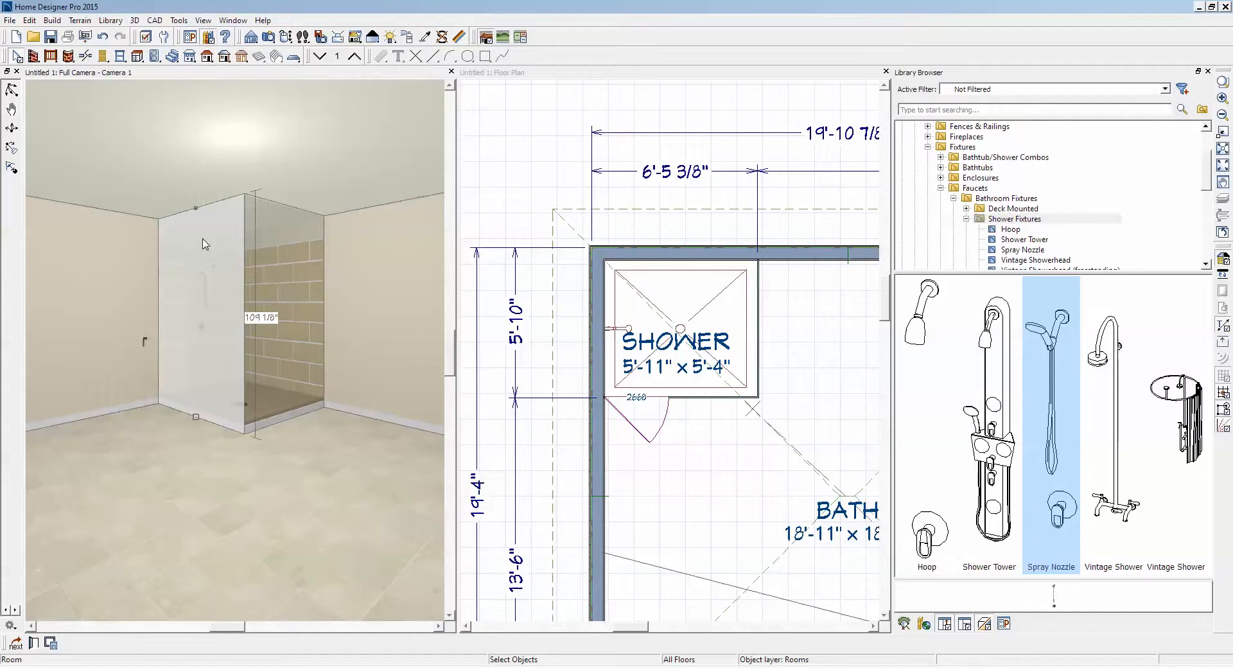
key("Tab")
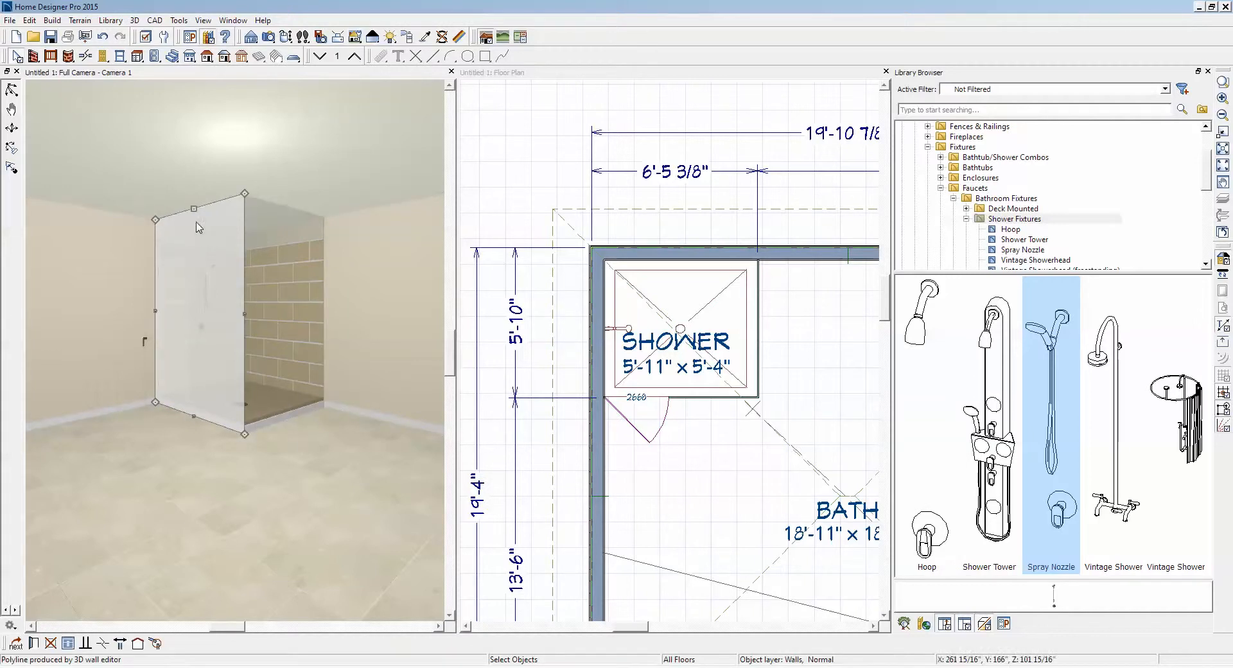
left_click_drag(195, 206, 195, 245)
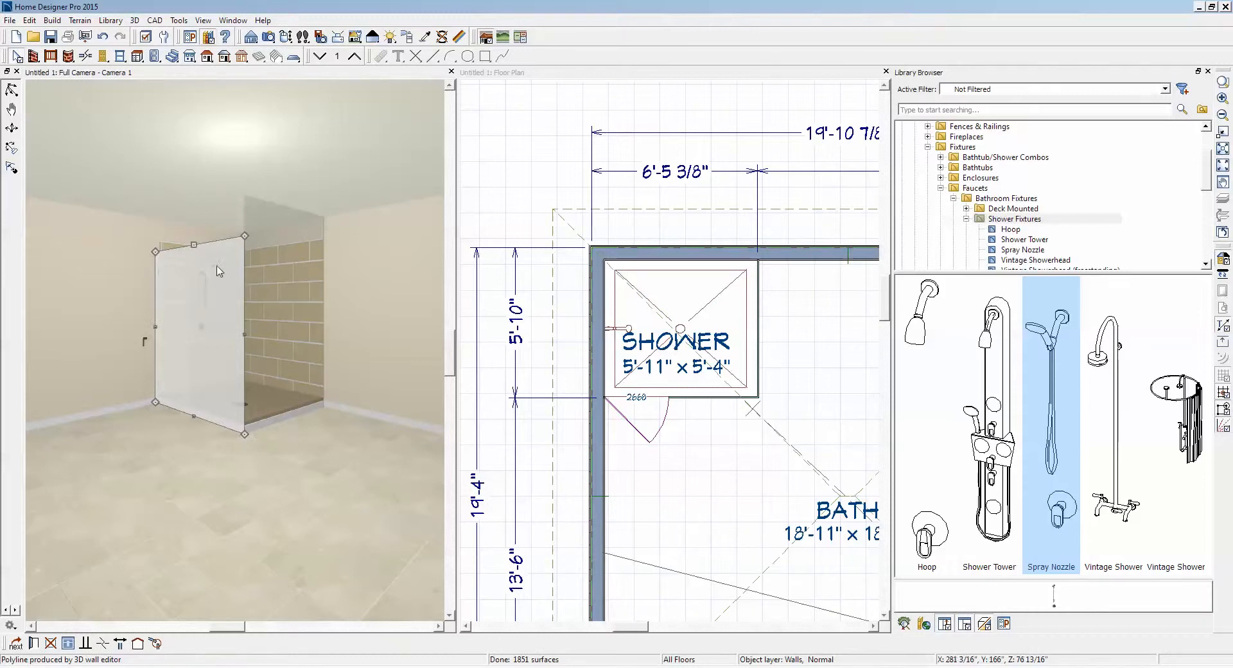
left_click_drag(194, 246, 186, 231)
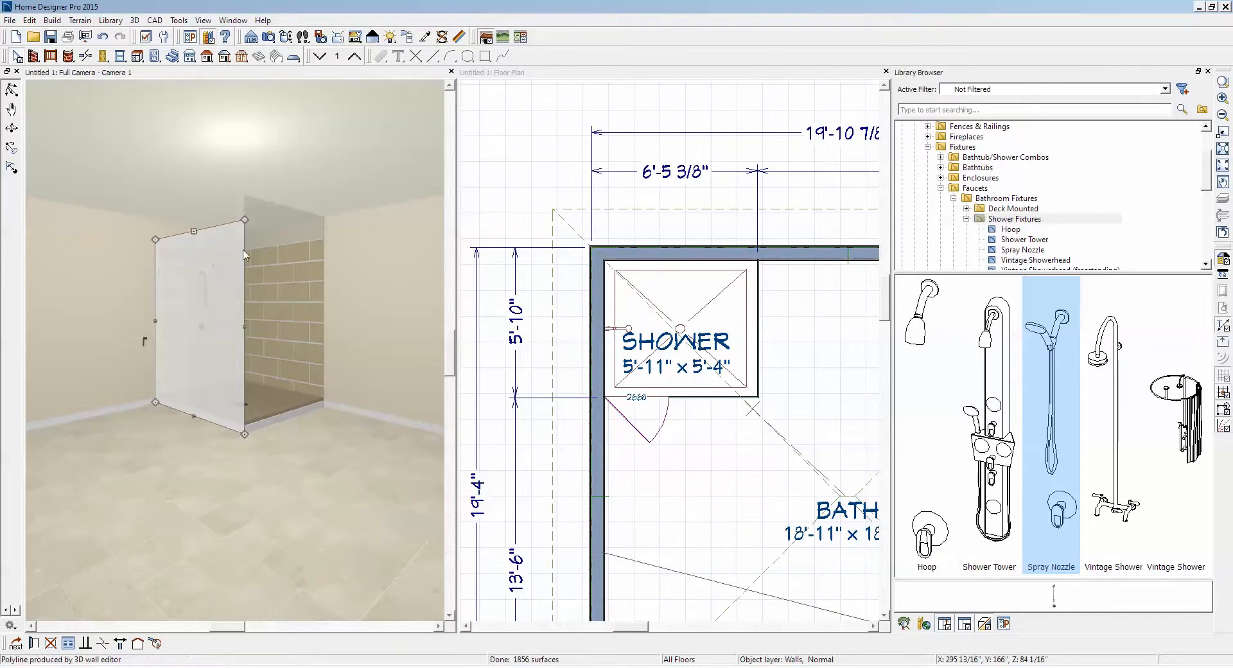
Step: Lower the top of the other glass shower wall to match the height of the adjoining glass wall
left_click(269, 221)
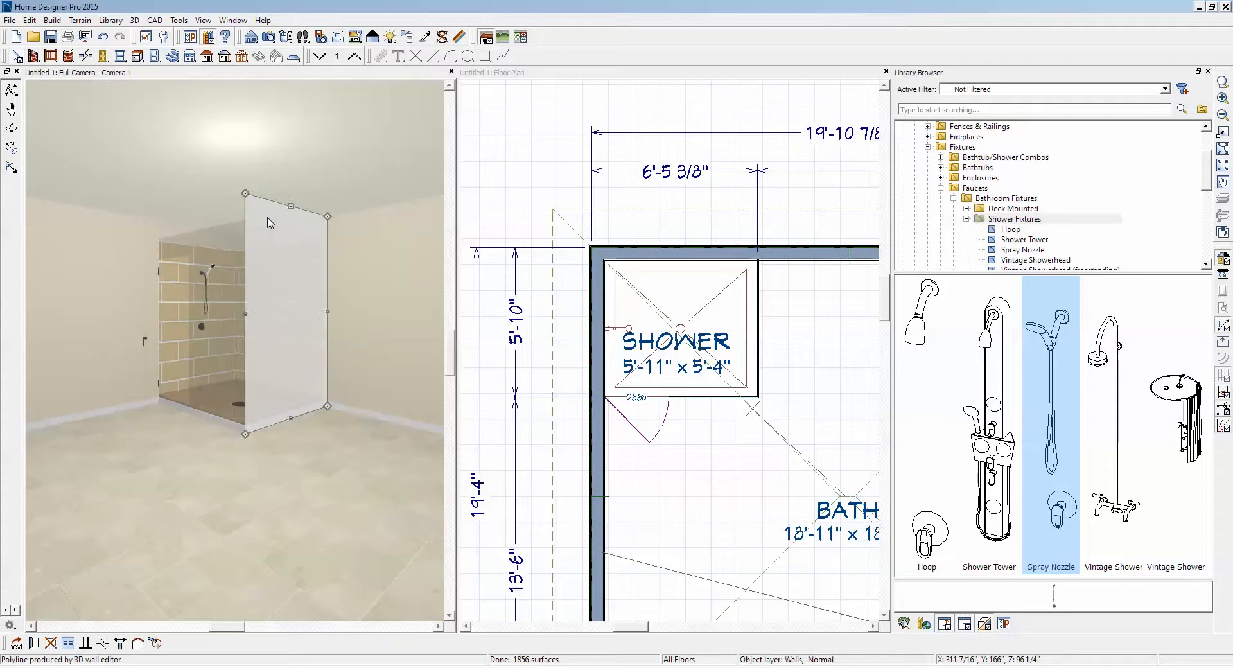
left_click(303, 248)
left_click_drag(245, 193, 245, 219)
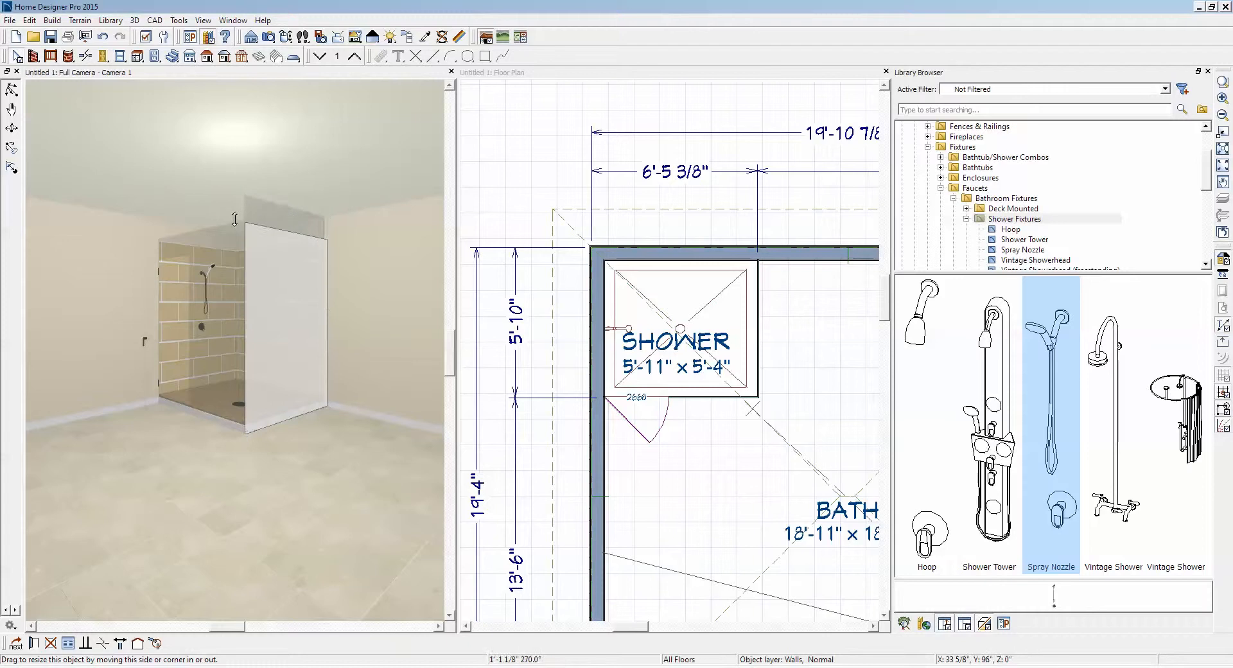
left_click(285, 267)
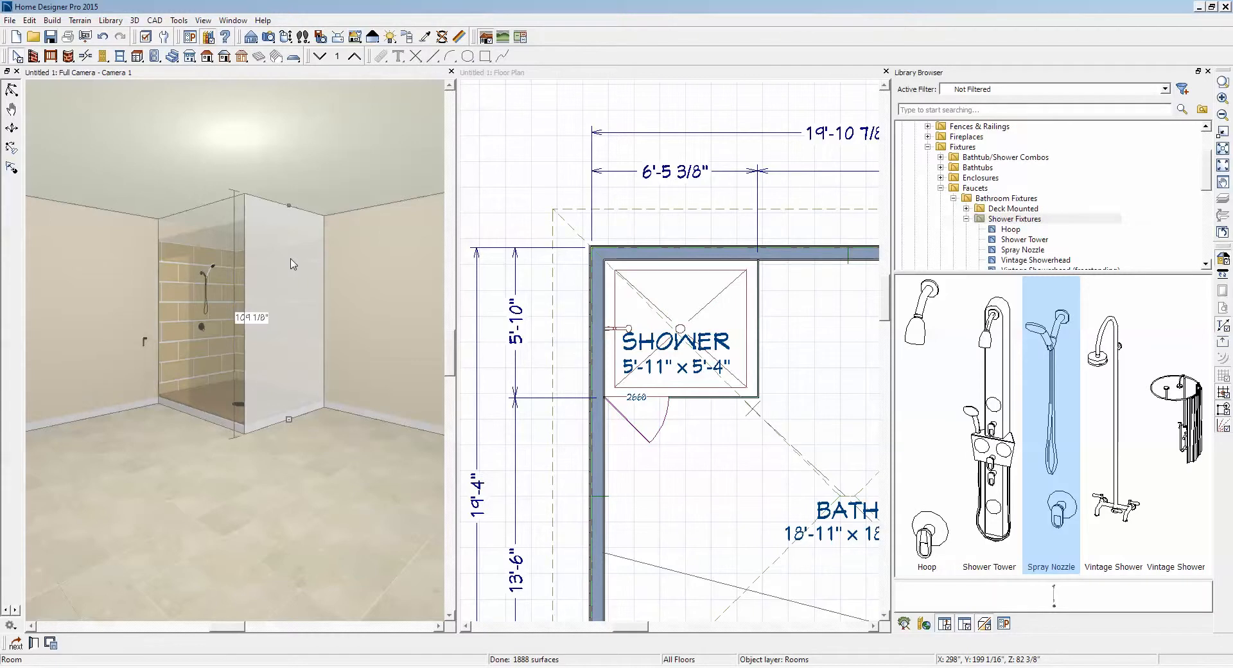
key("Delete")
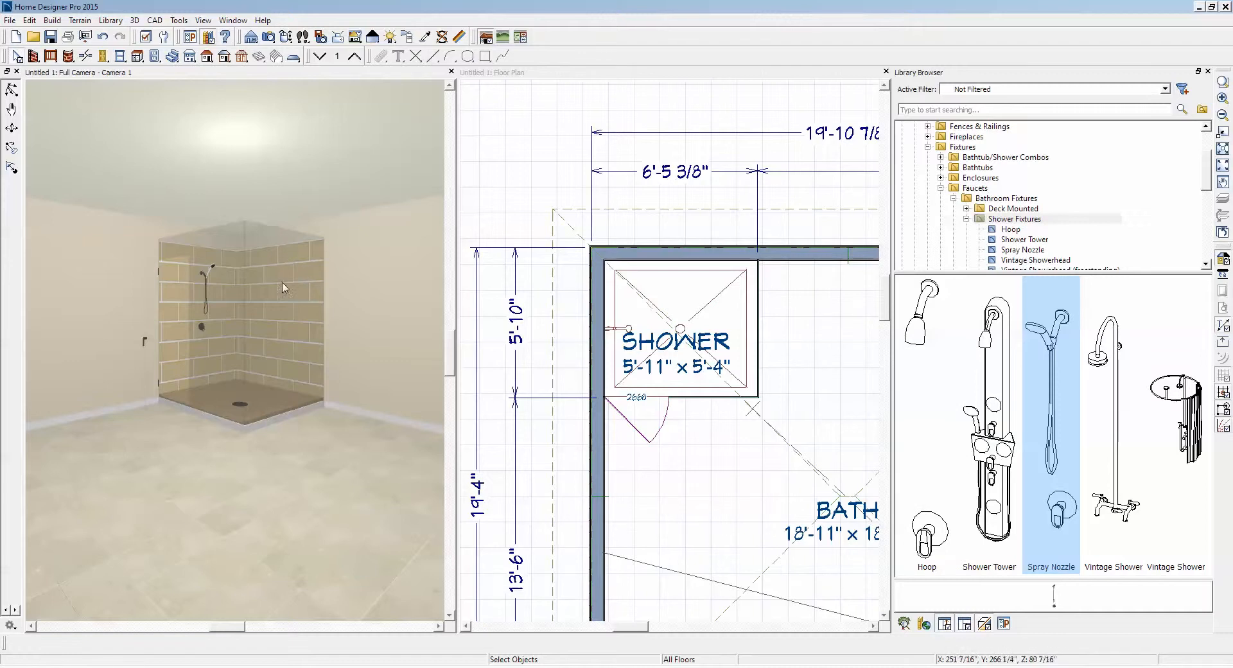
scroll(229, 290, "down", 3)
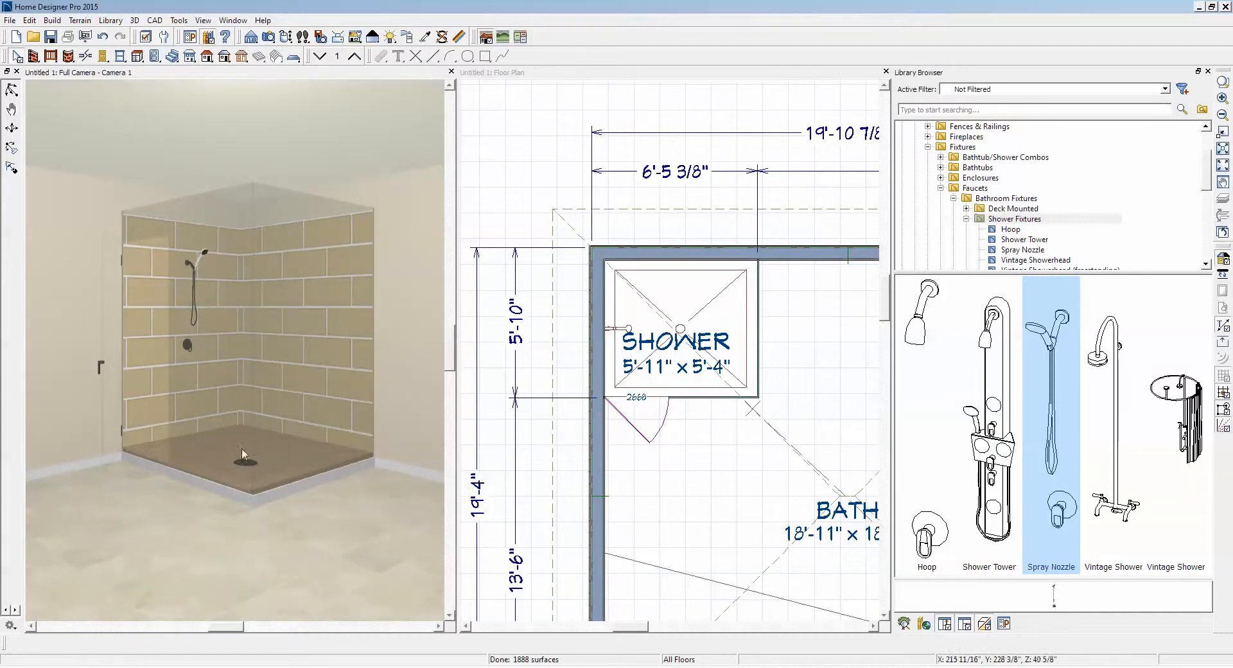
left_click(712, 405)
left_click(754, 403)
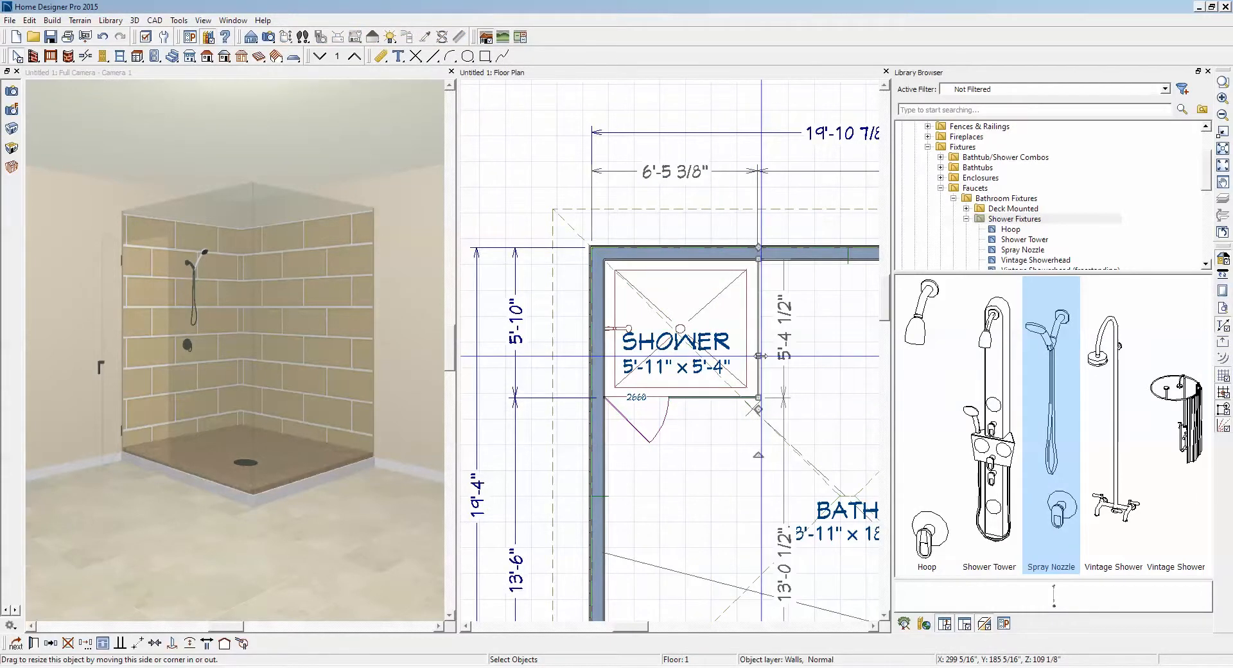
left_click(733, 406)
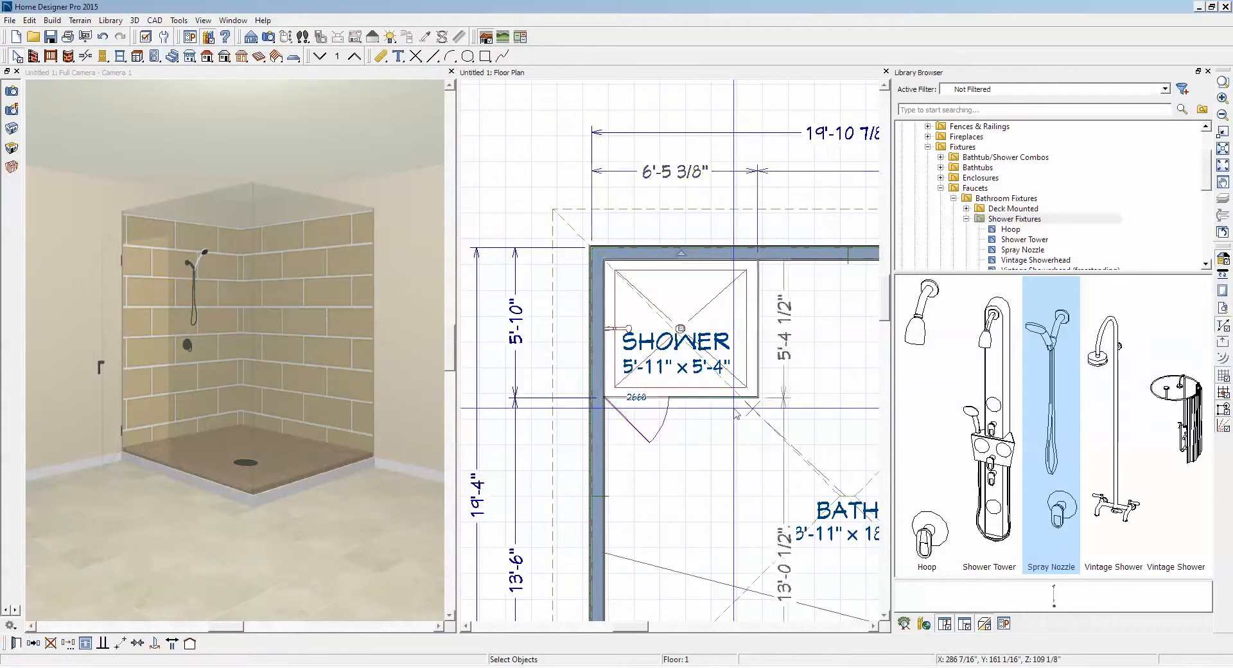
left_click(729, 401, "shift")
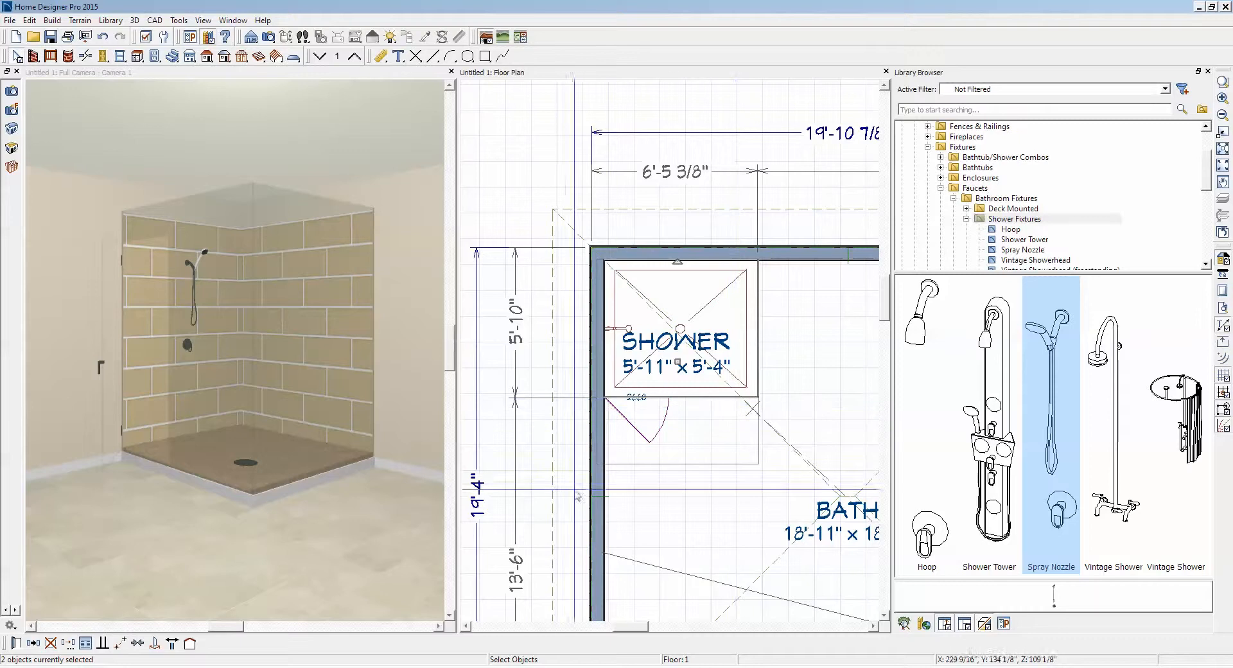
left_click(770, 353)
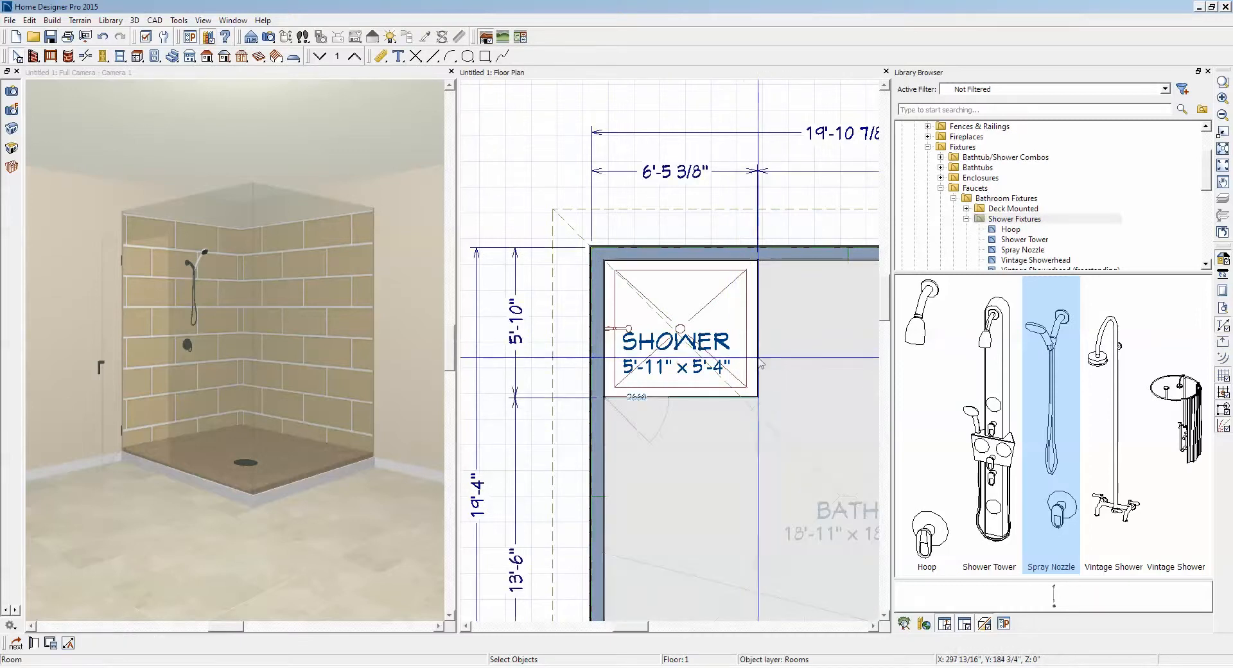
Step: Make both glass shower walls pony walls with Interior-4 as the lower wall type
left_click(759, 358)
left_click(759, 364)
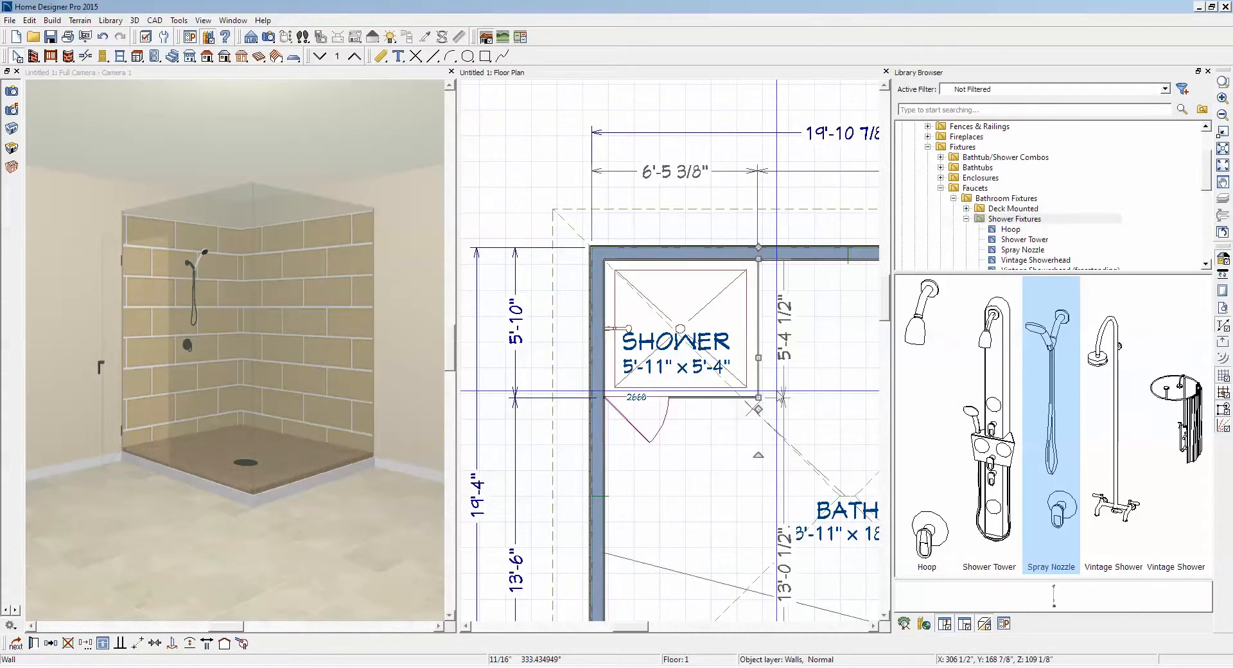
left_click(717, 399, "shift")
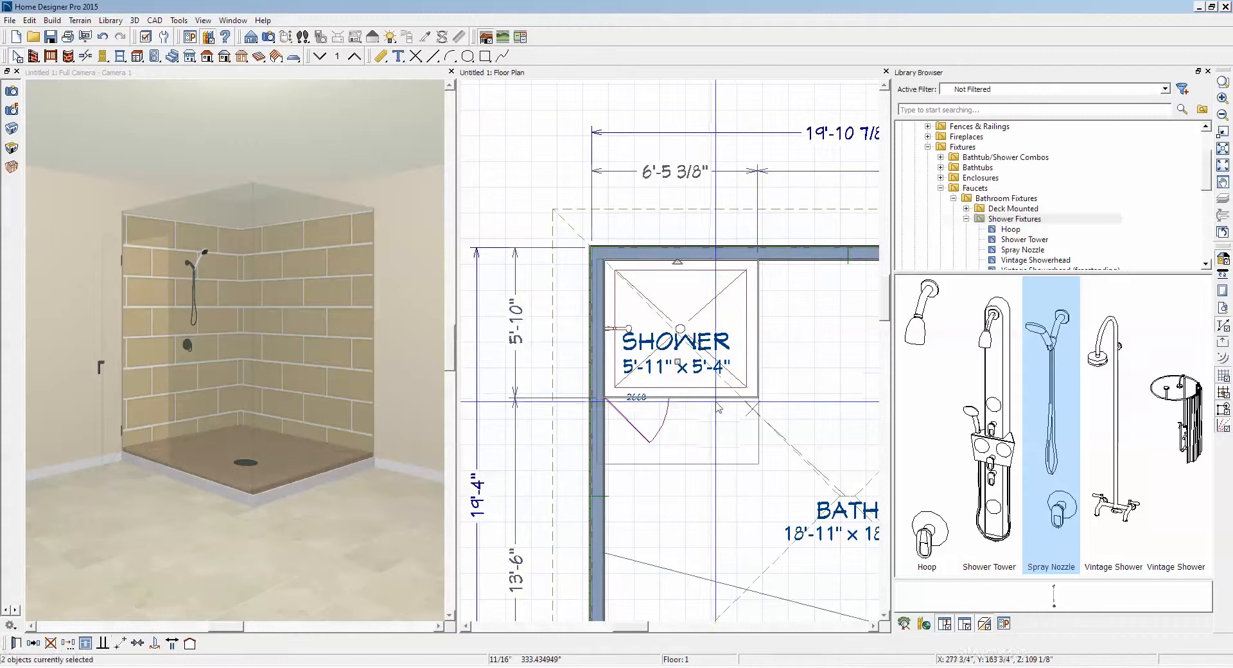
left_click(16, 643)
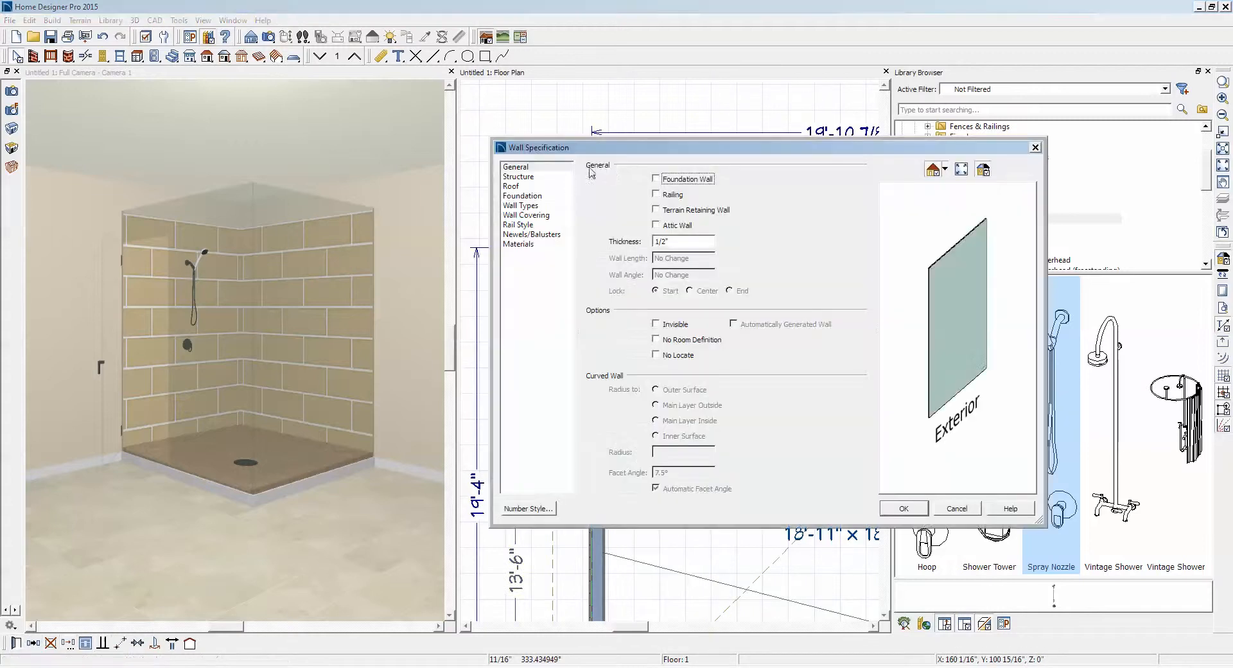
left_click(523, 206)
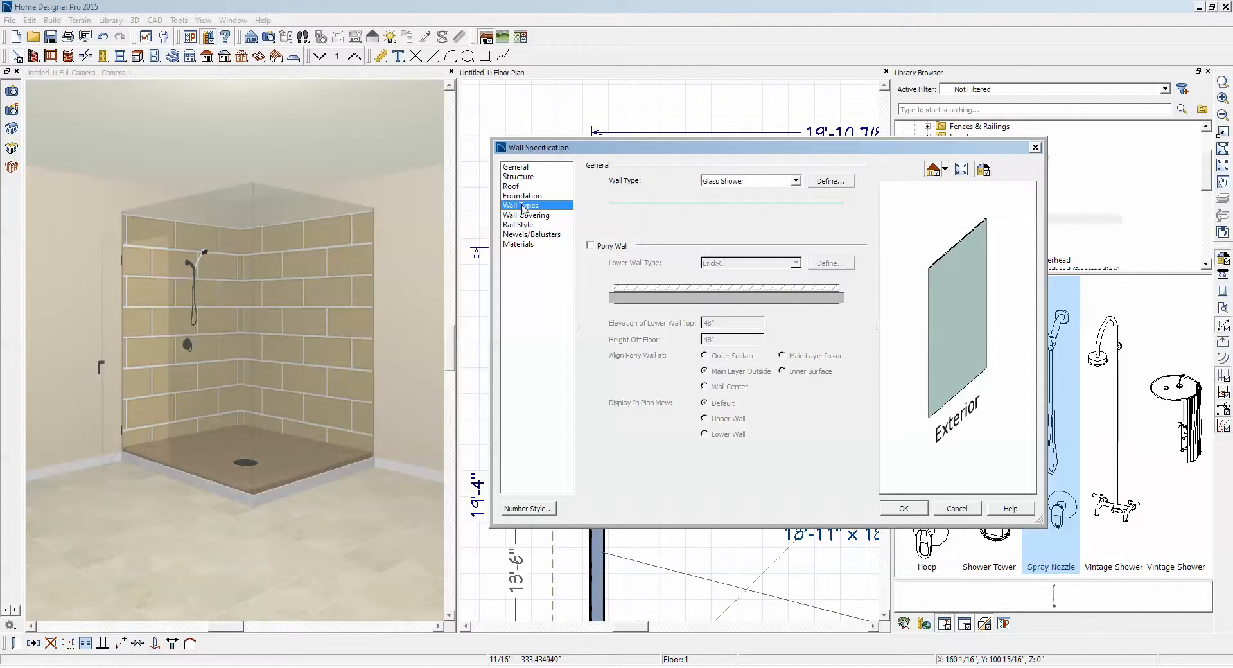
left_click(591, 245)
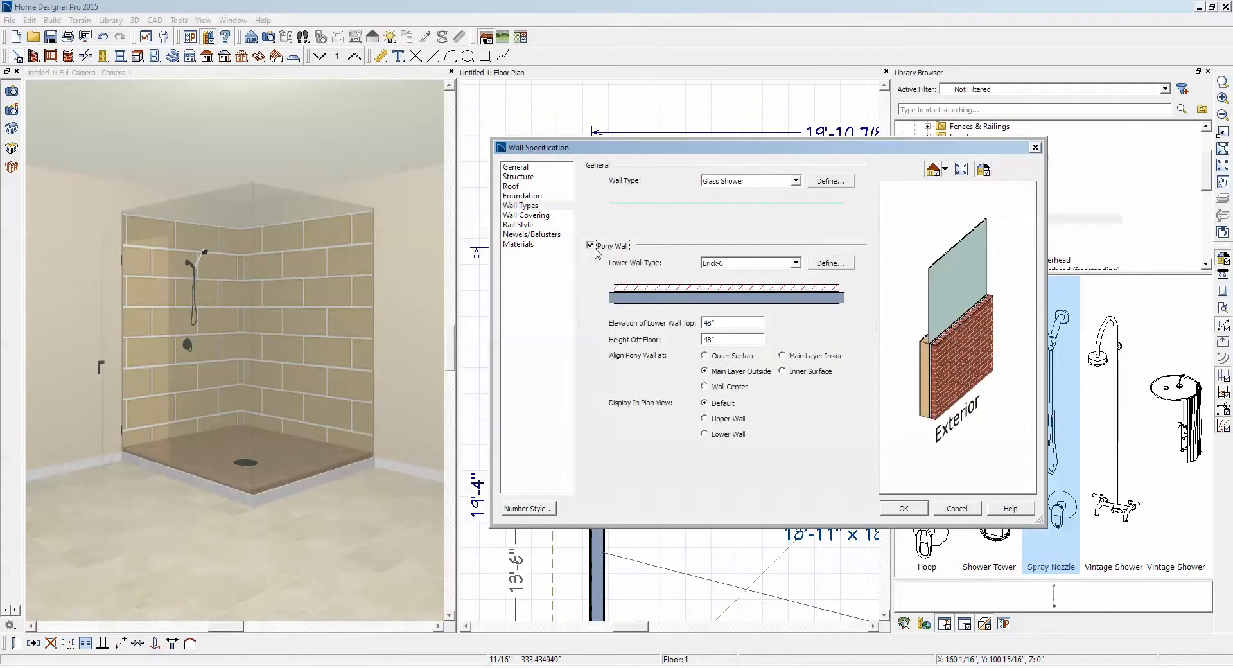
left_click(796, 263)
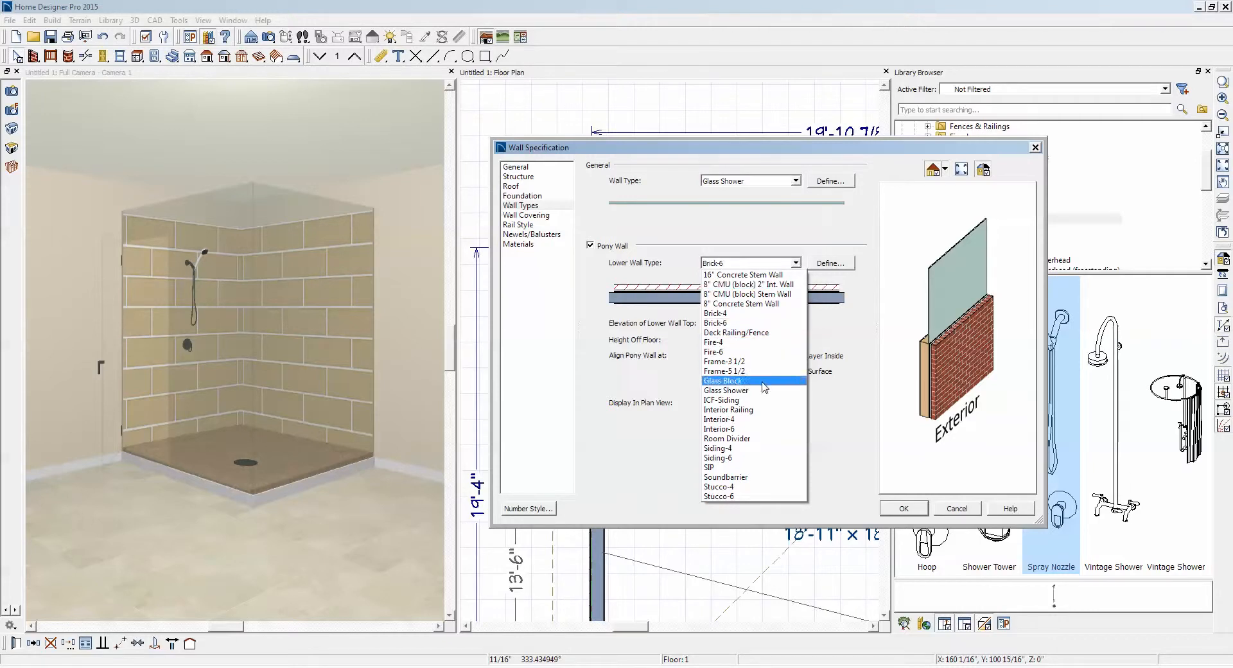
left_click(756, 421)
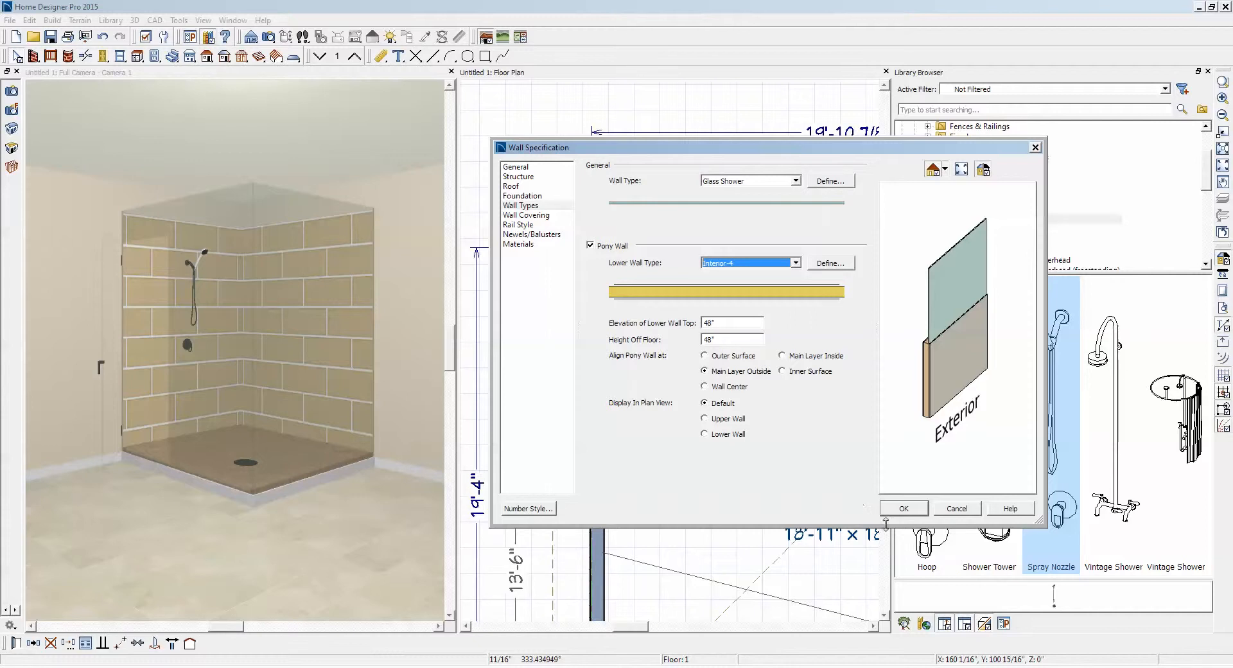
left_click(912, 511)
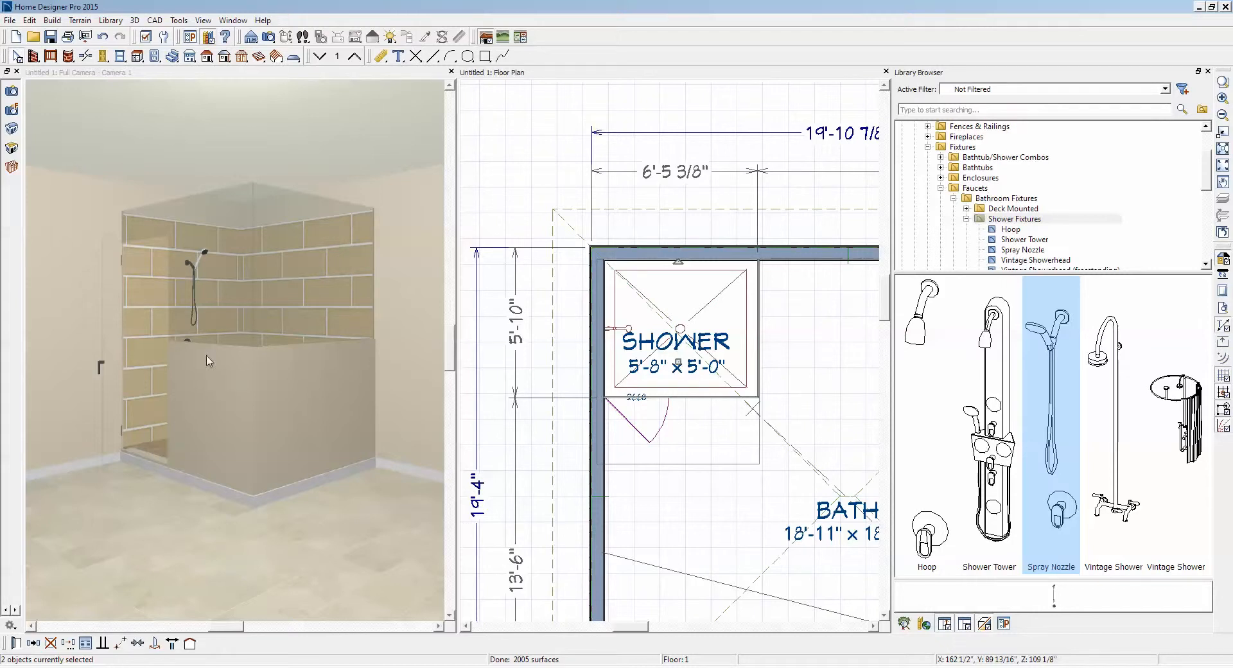
Step: Set the elevation of the lower wall top to 32" for both shower pony walls
scroll(205, 356, "up", 3)
scroll(206, 357, "down", 3)
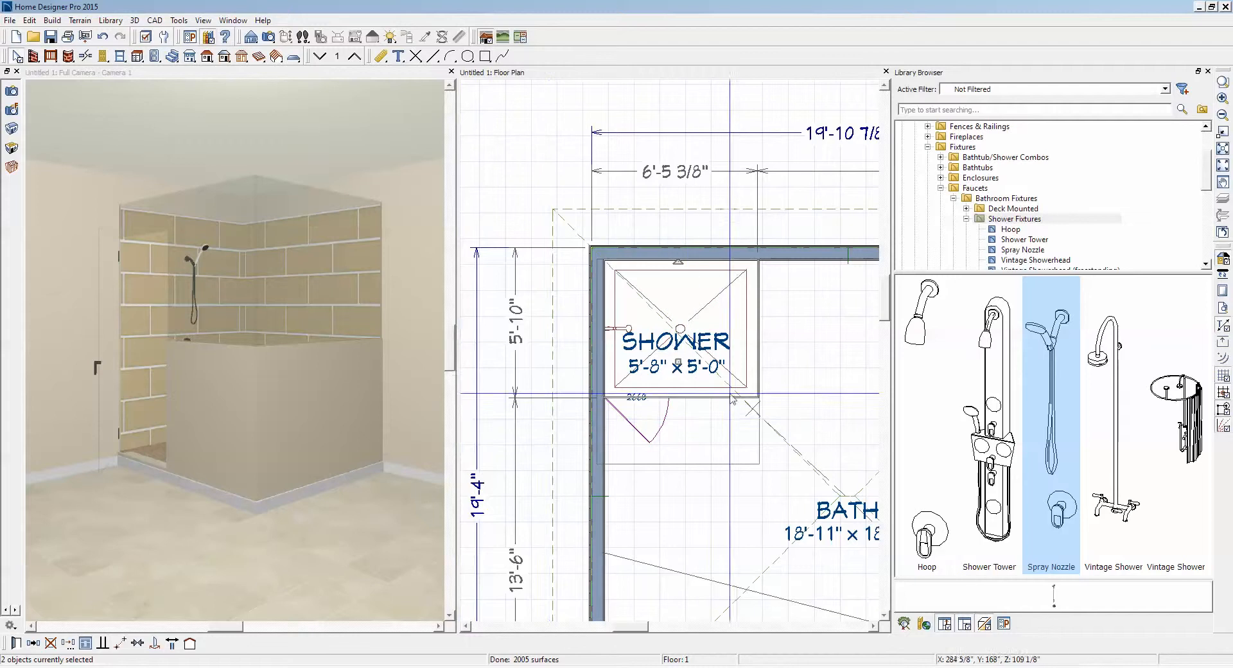
left_click(18, 644)
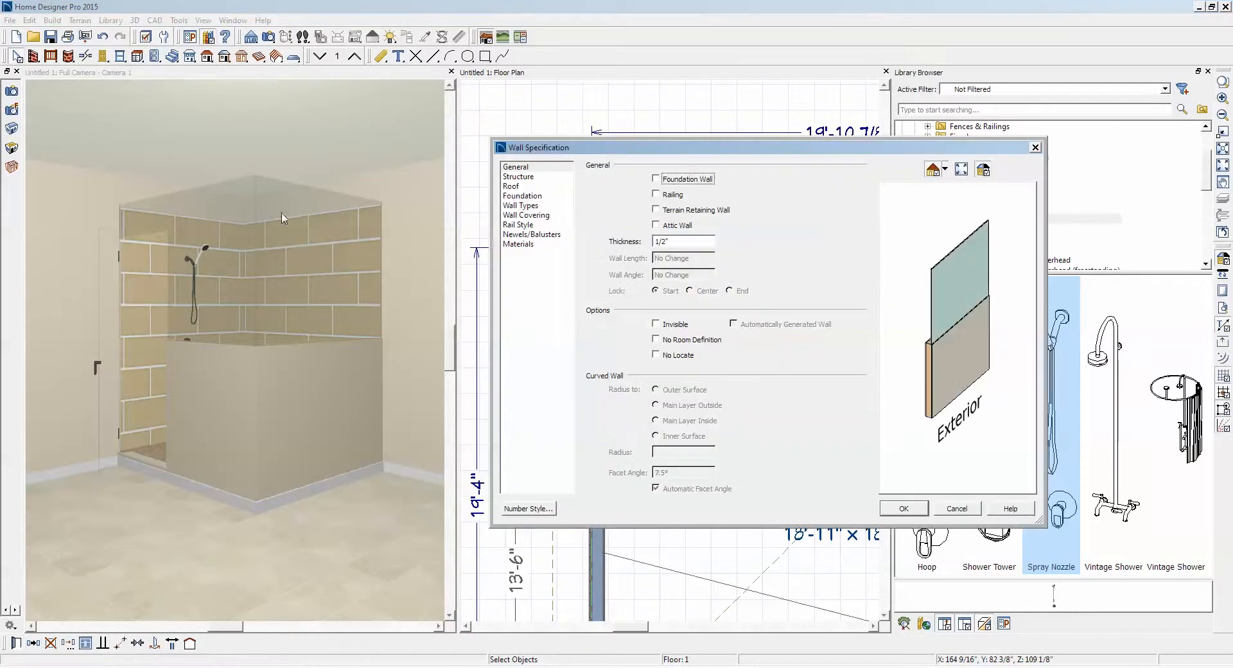
left_click(527, 206)
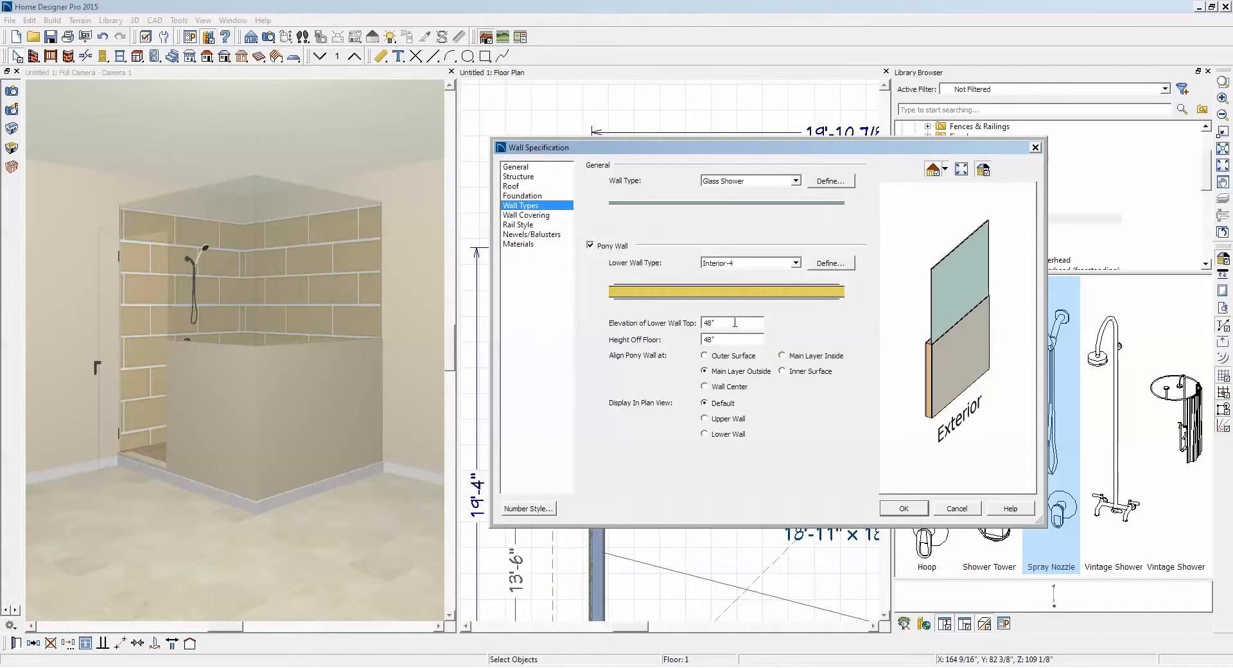
double_click(735, 323)
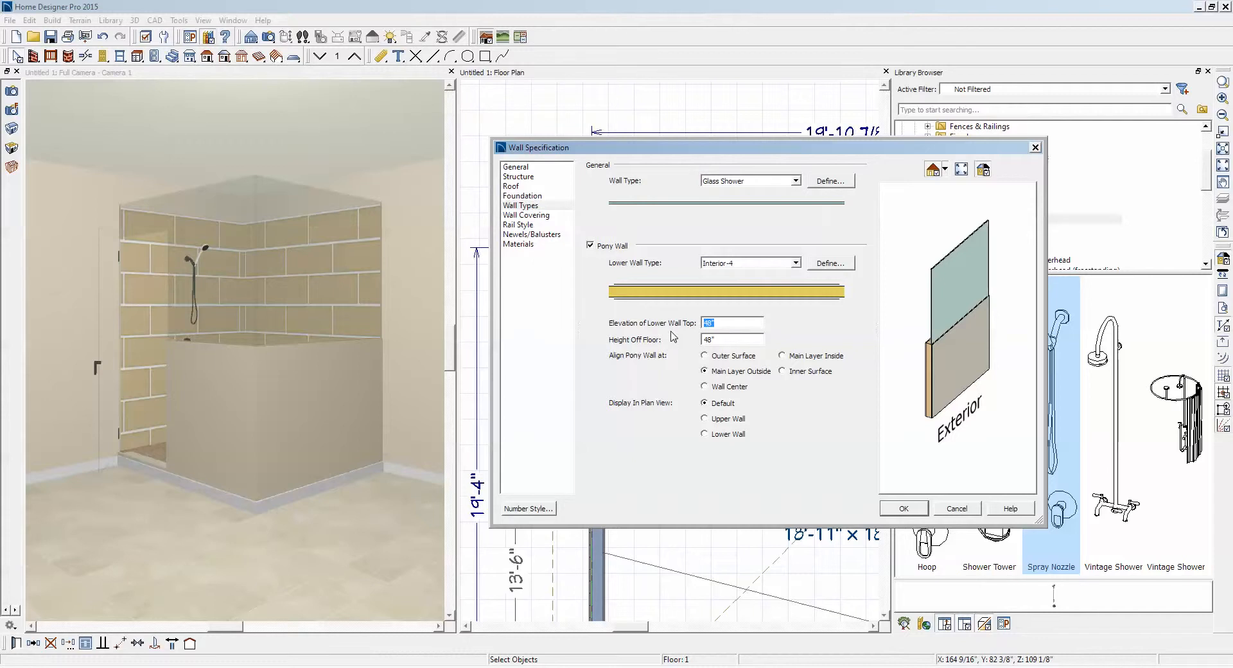
left_click(898, 511)
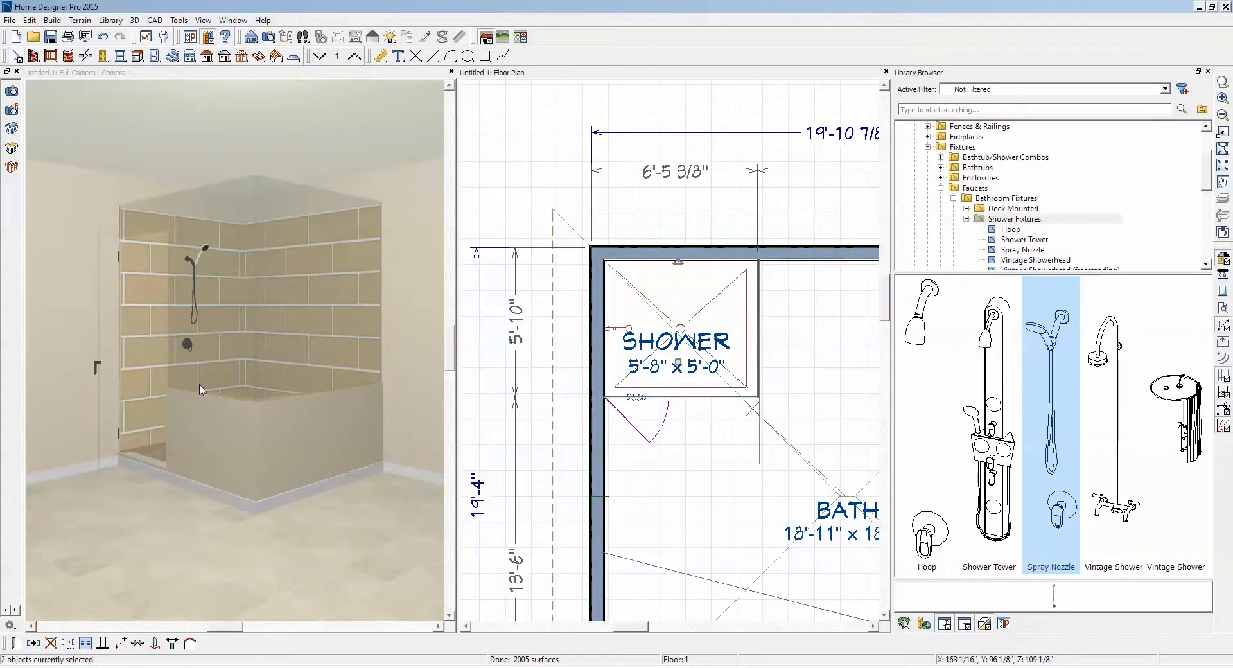
Step: Draw a rectangular polyline about 9" wide and 1'-5" long in the floor plan, beside the shower near the back wall
scroll(204, 406, "up", 5)
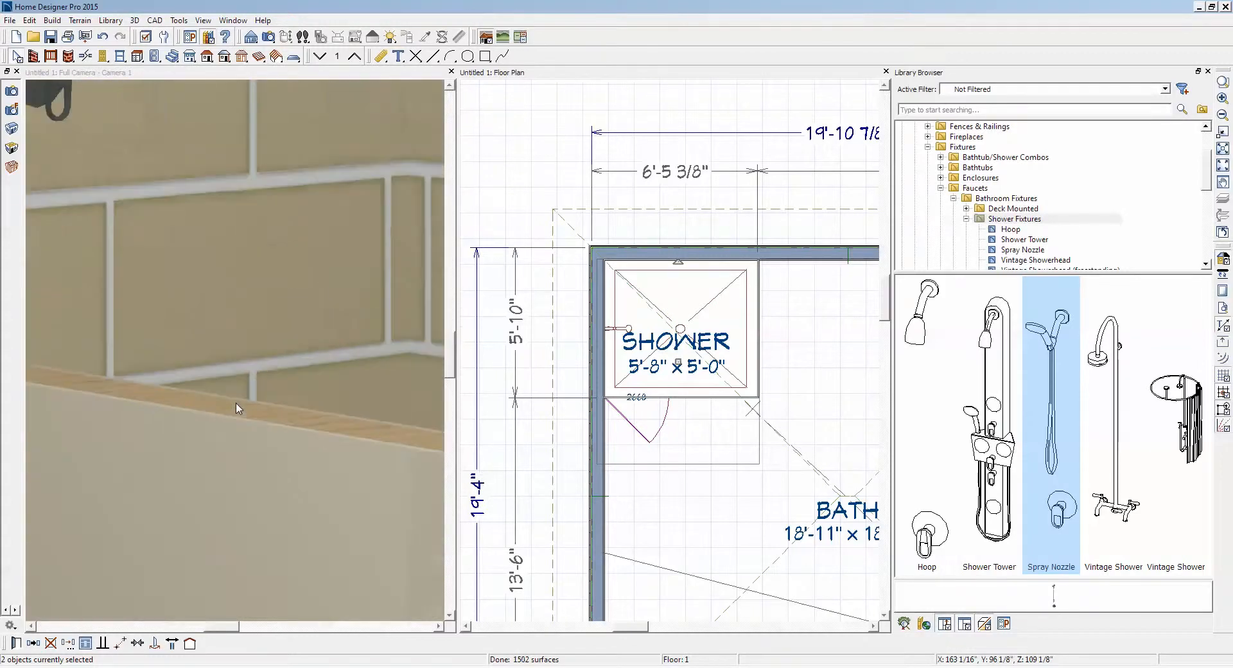
scroll(237, 403, "up", 1)
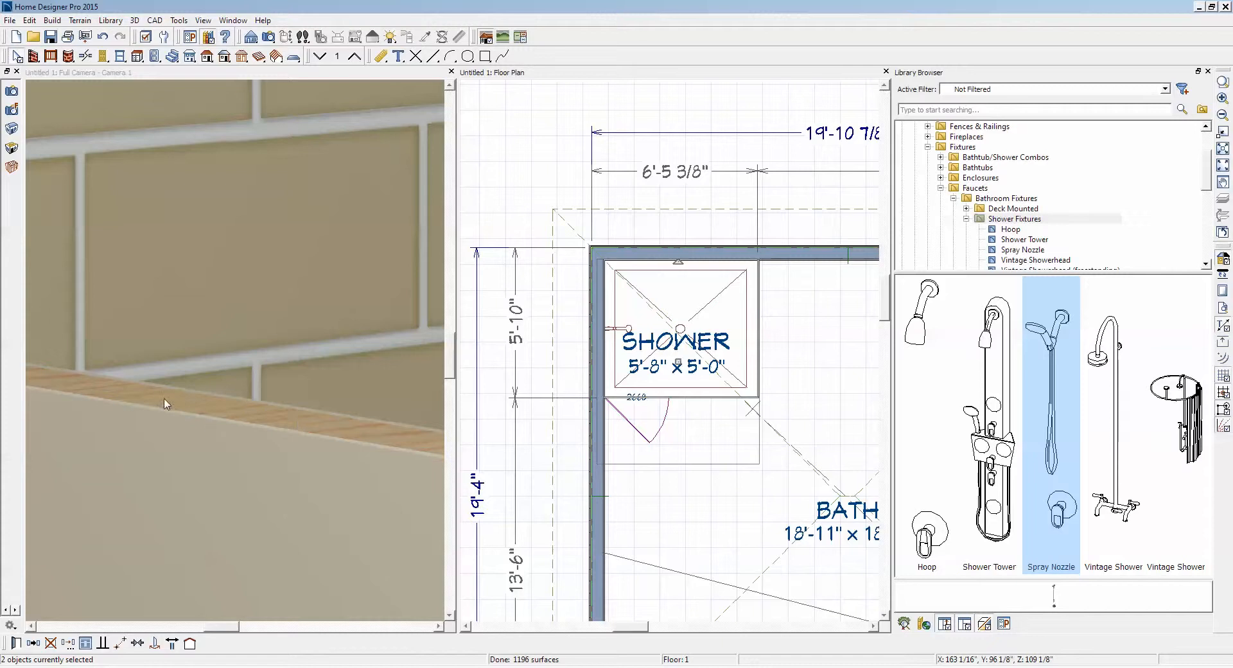
scroll(304, 425, "down", 6)
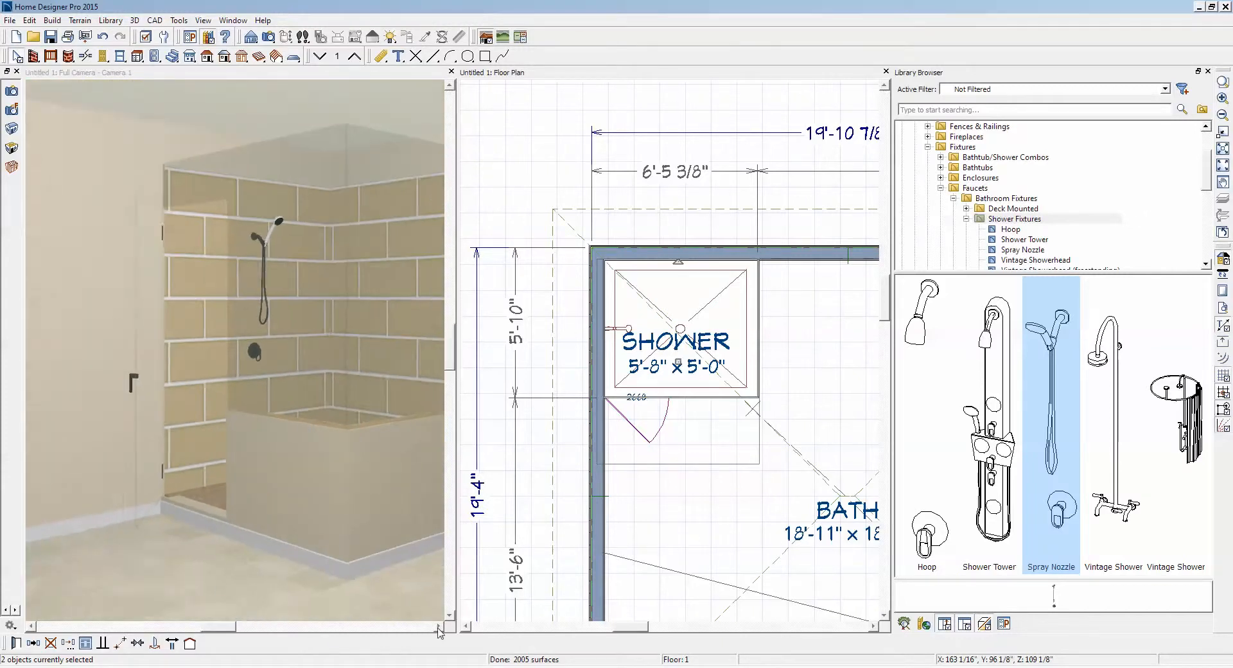
left_click(440, 627)
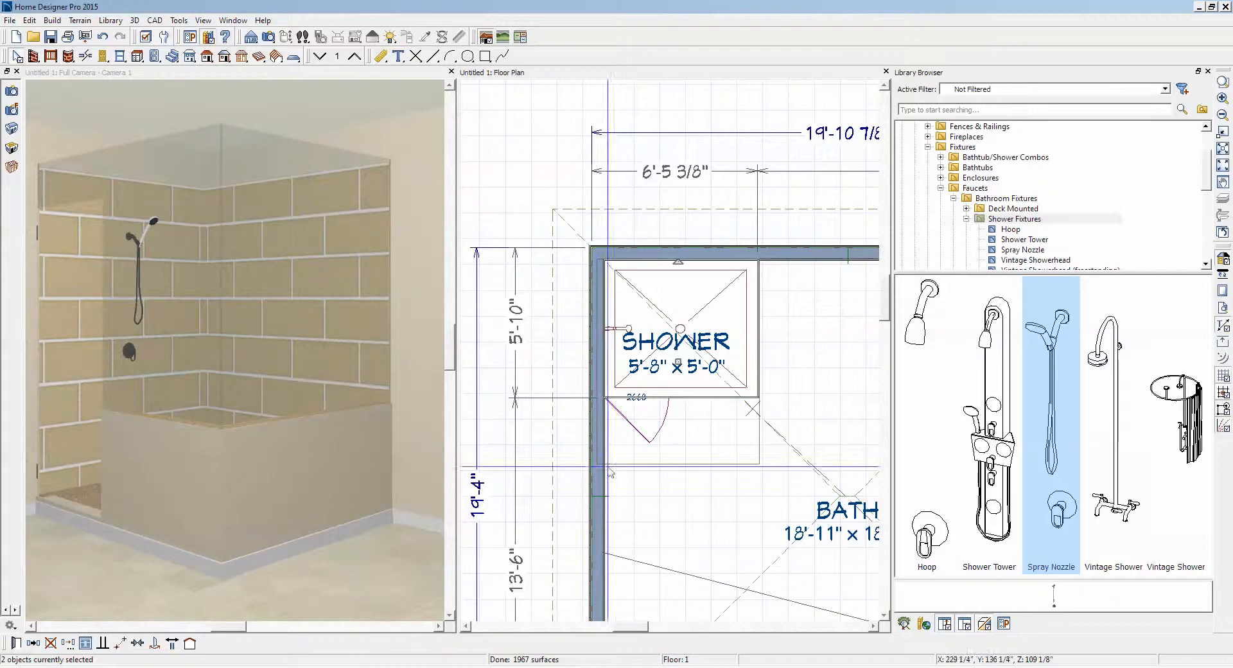
scroll(718, 263, "up", 2)
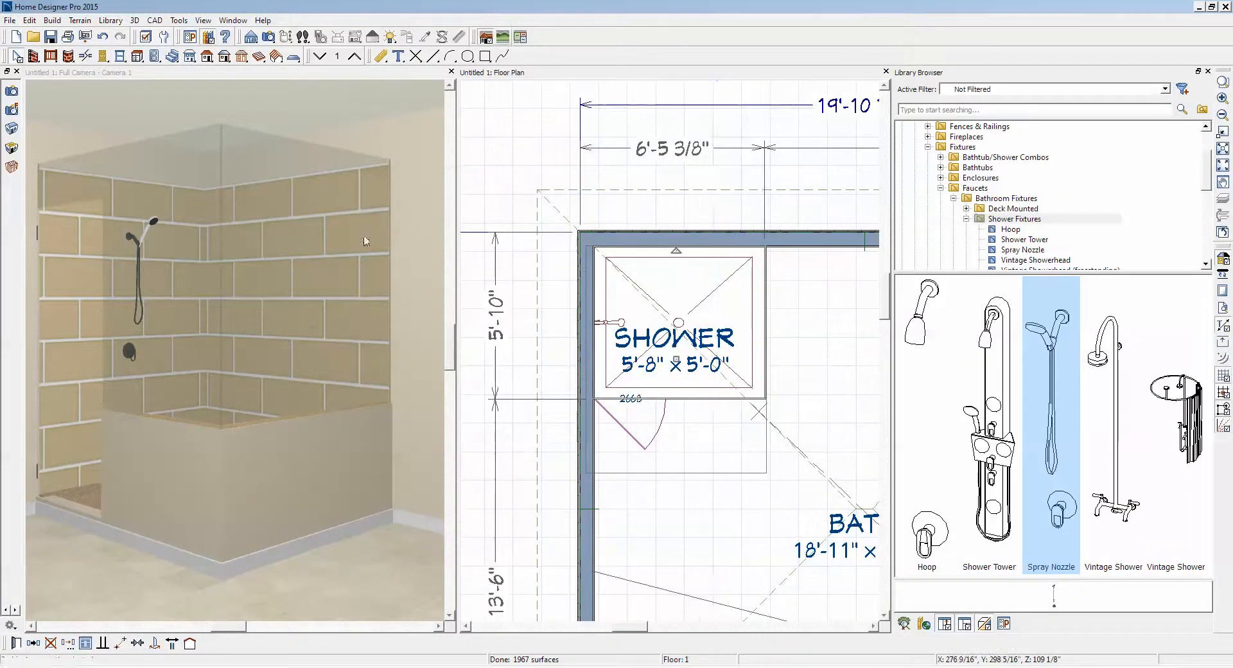
left_click(392, 56)
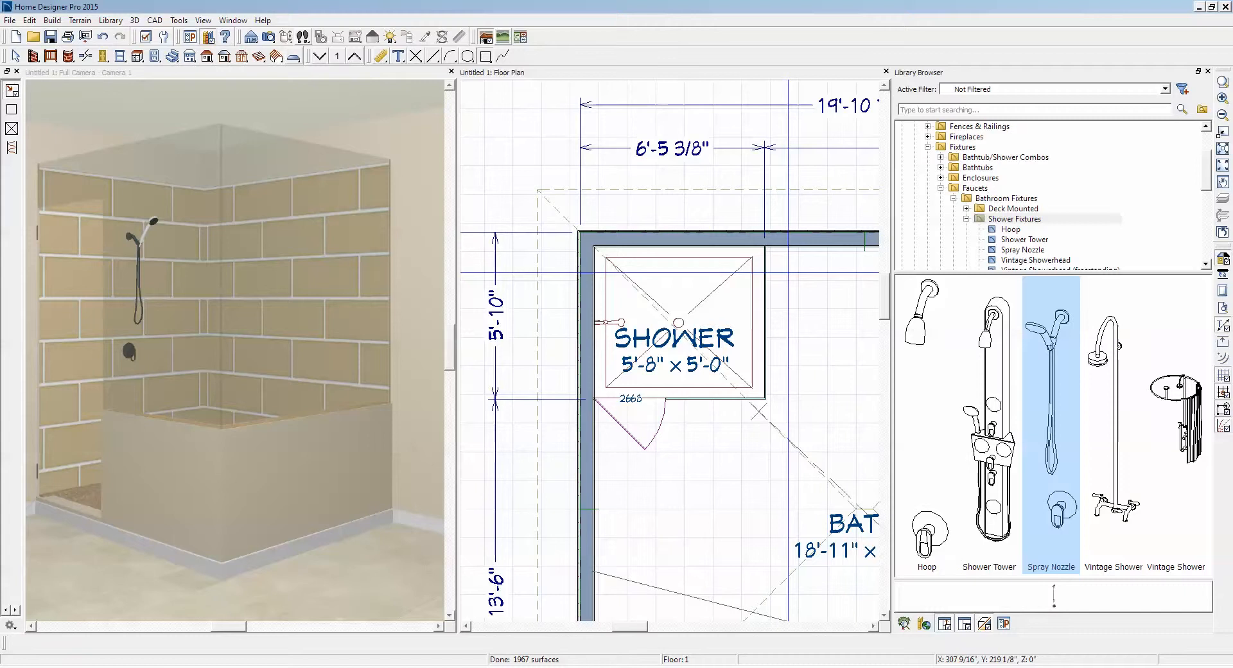
left_click_drag(790, 272, 811, 313)
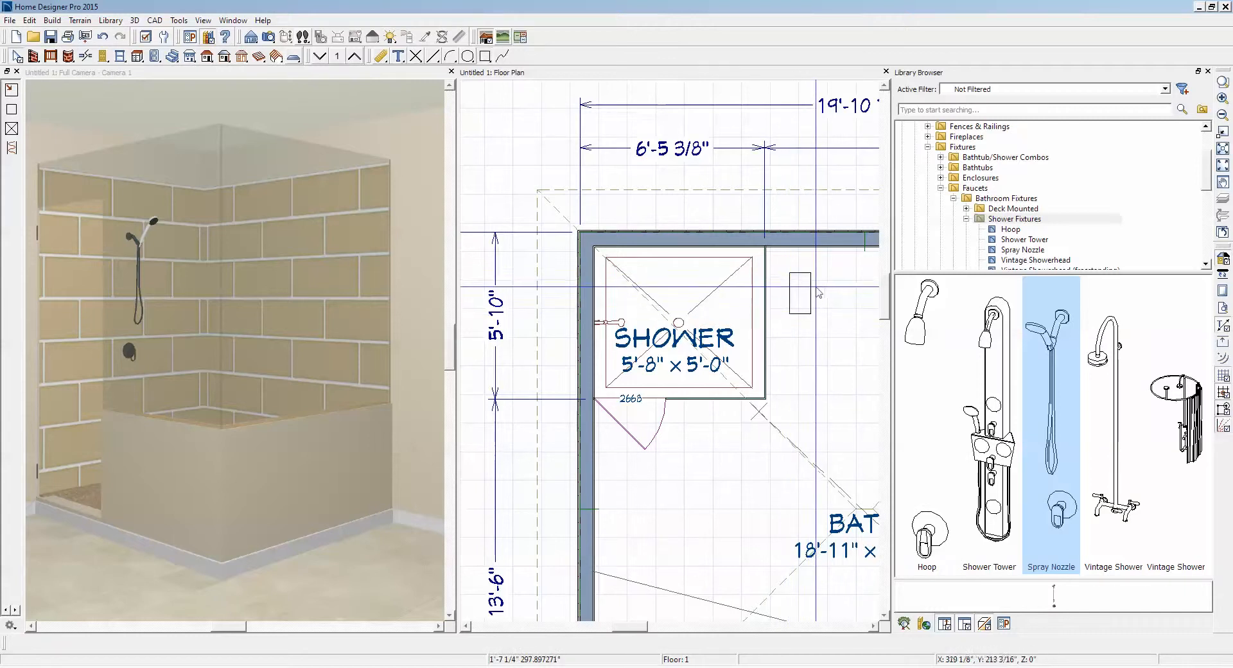
Step: Set the rectangle's width to 5" and move it over the shower's side glass wall, against the back wall
left_click(801, 293)
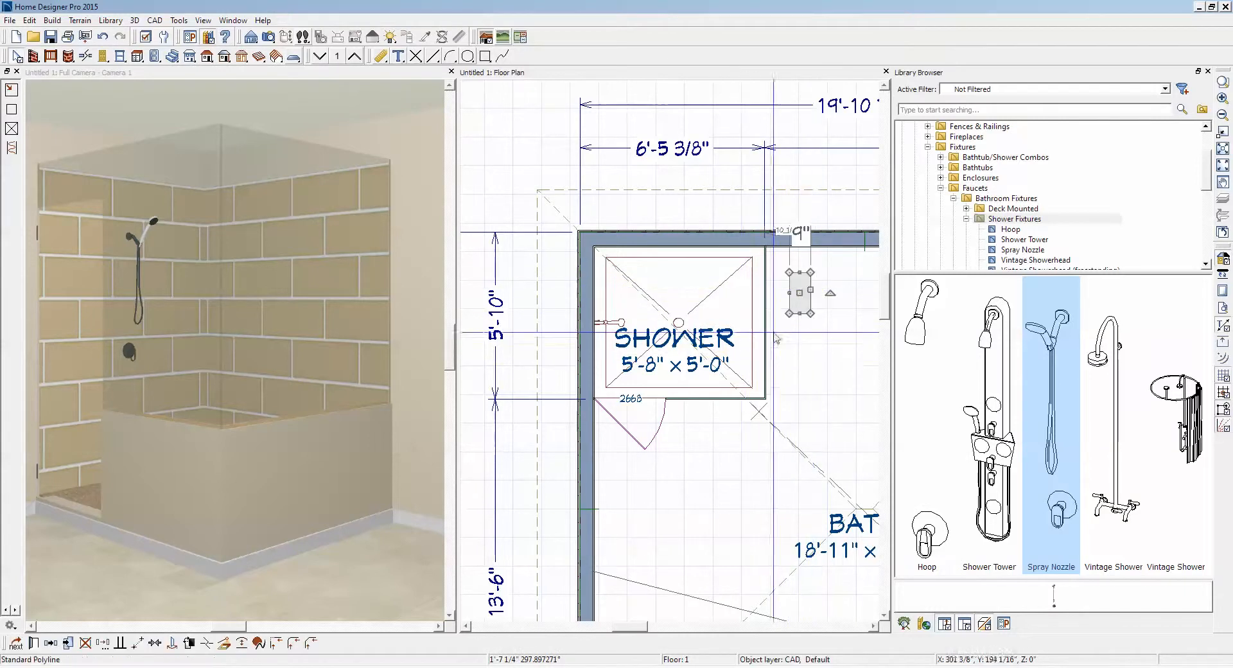
scroll(792, 287, "up", 1)
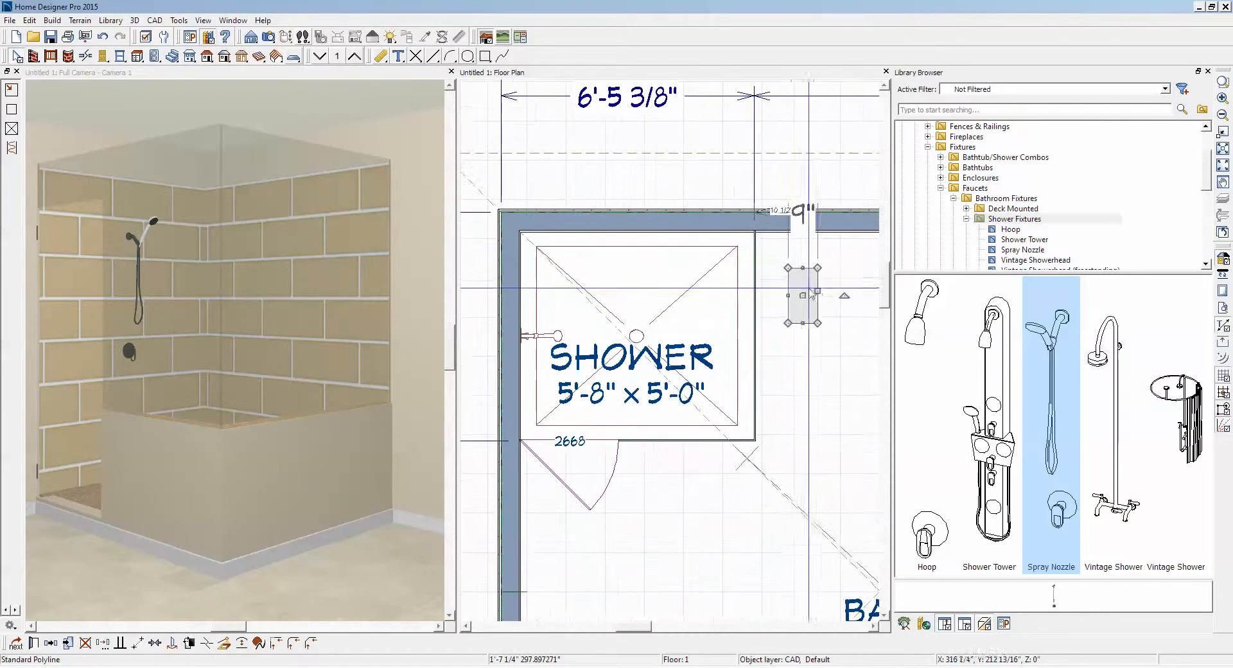
left_click(802, 210)
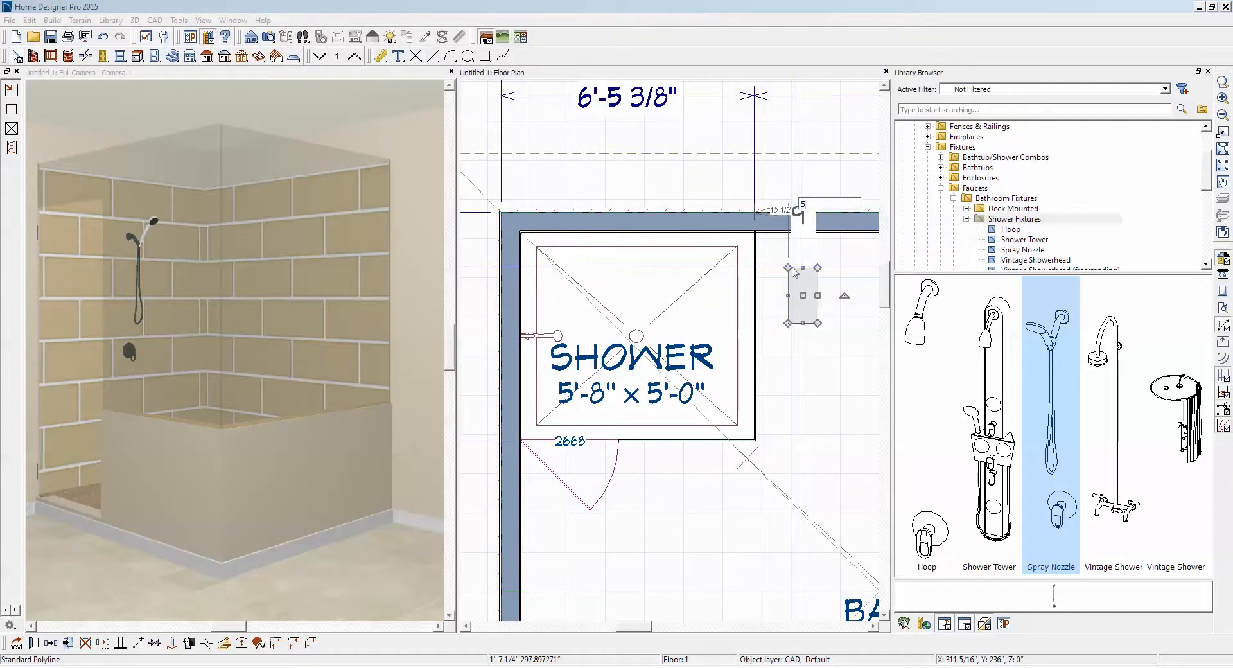
key("Return")
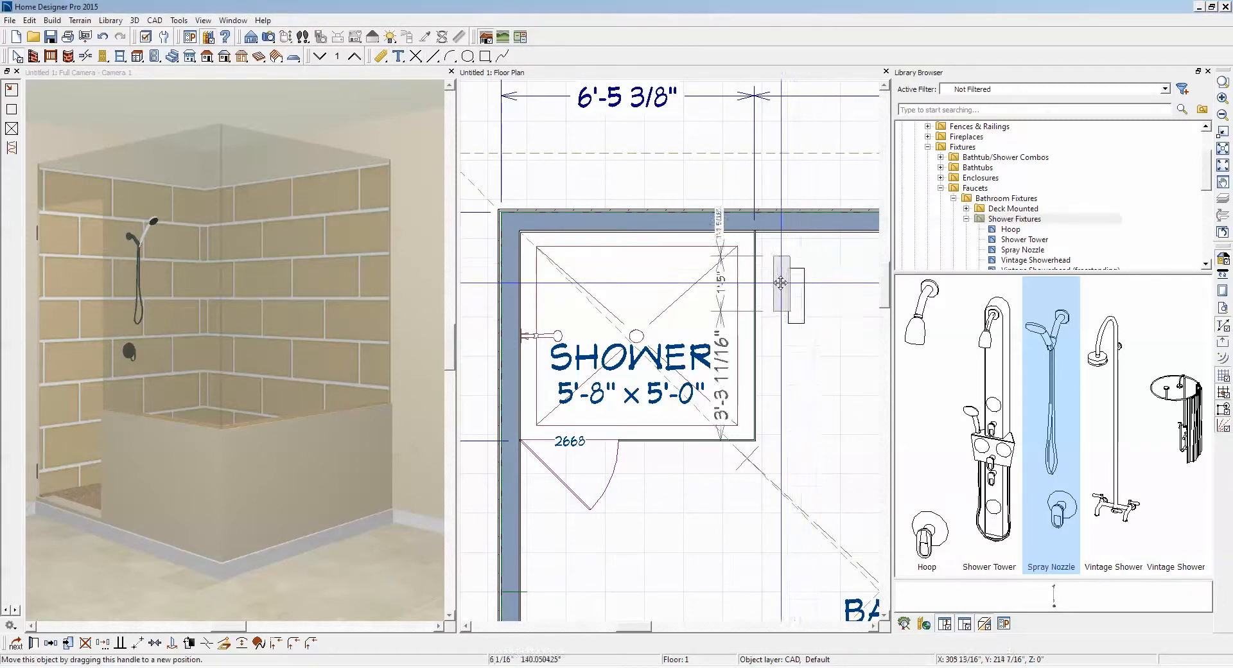
left_click_drag(781, 283, 750, 259)
Step: Set both shower pony walls to display their lower wall in plan view
left_click(754, 303)
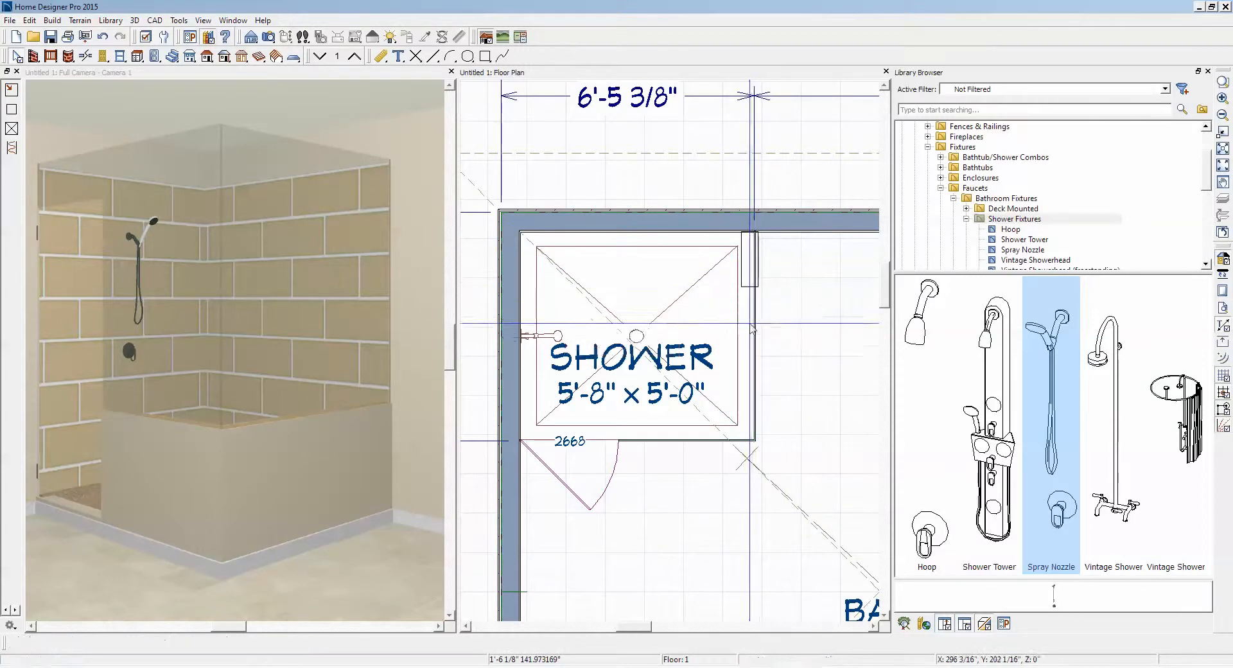
left_click(754, 327)
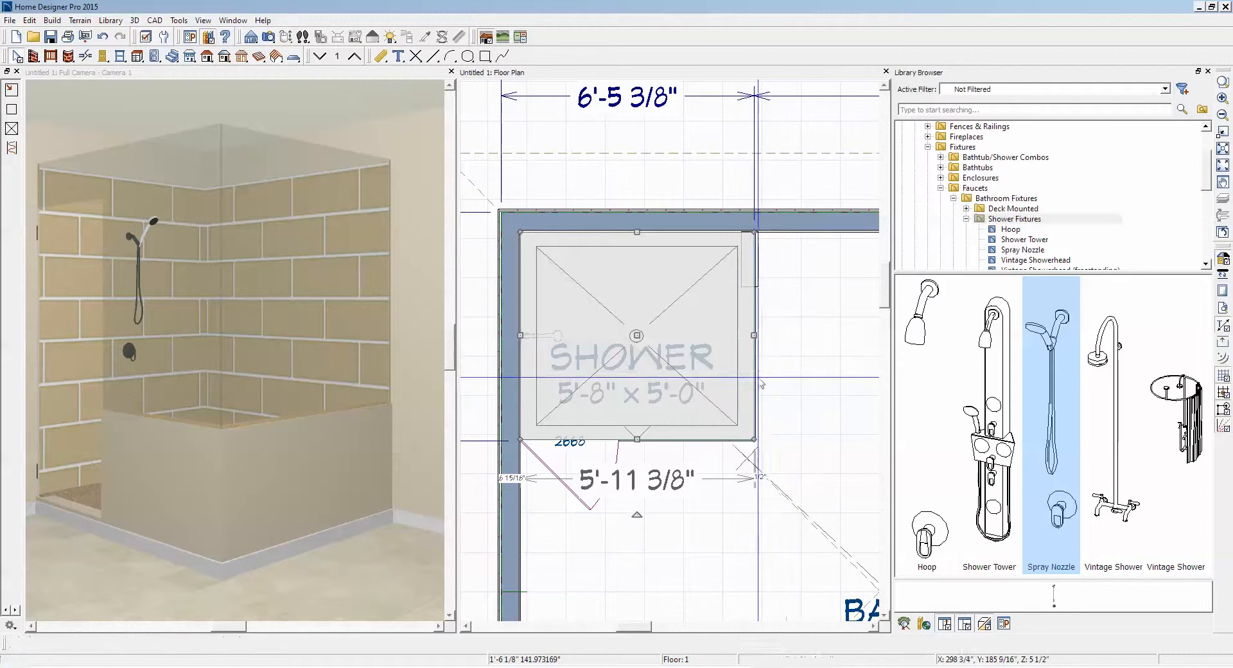
left_click(701, 442)
left_click(697, 445)
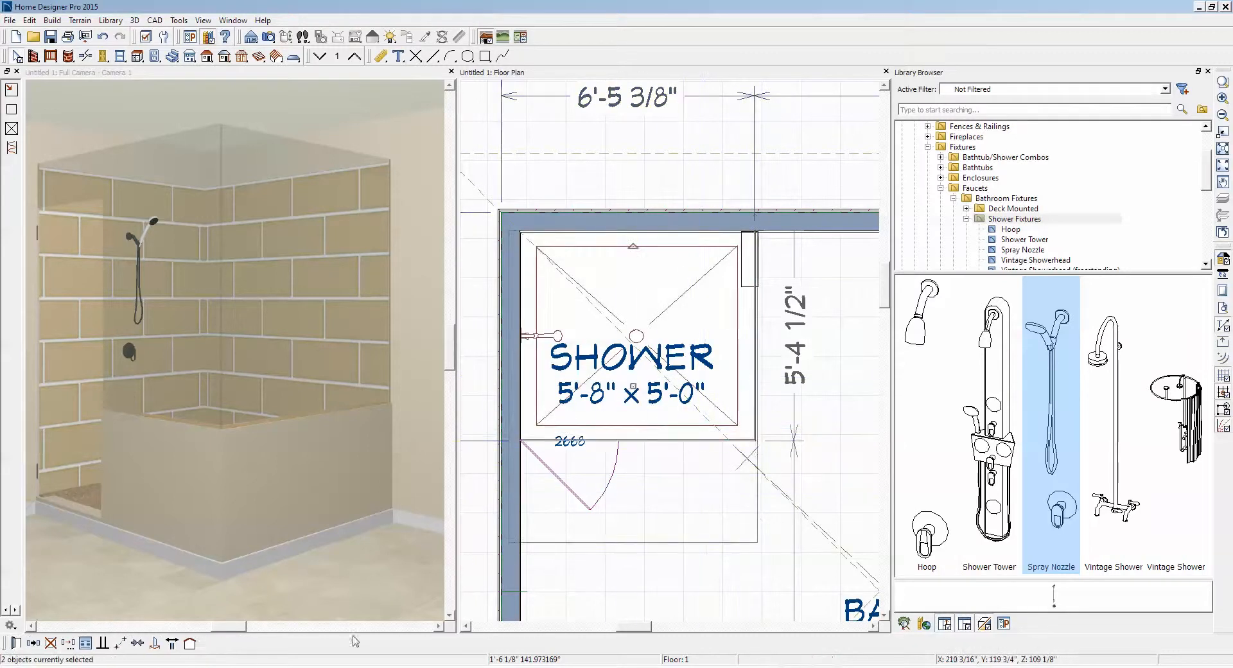
left_click(17, 643)
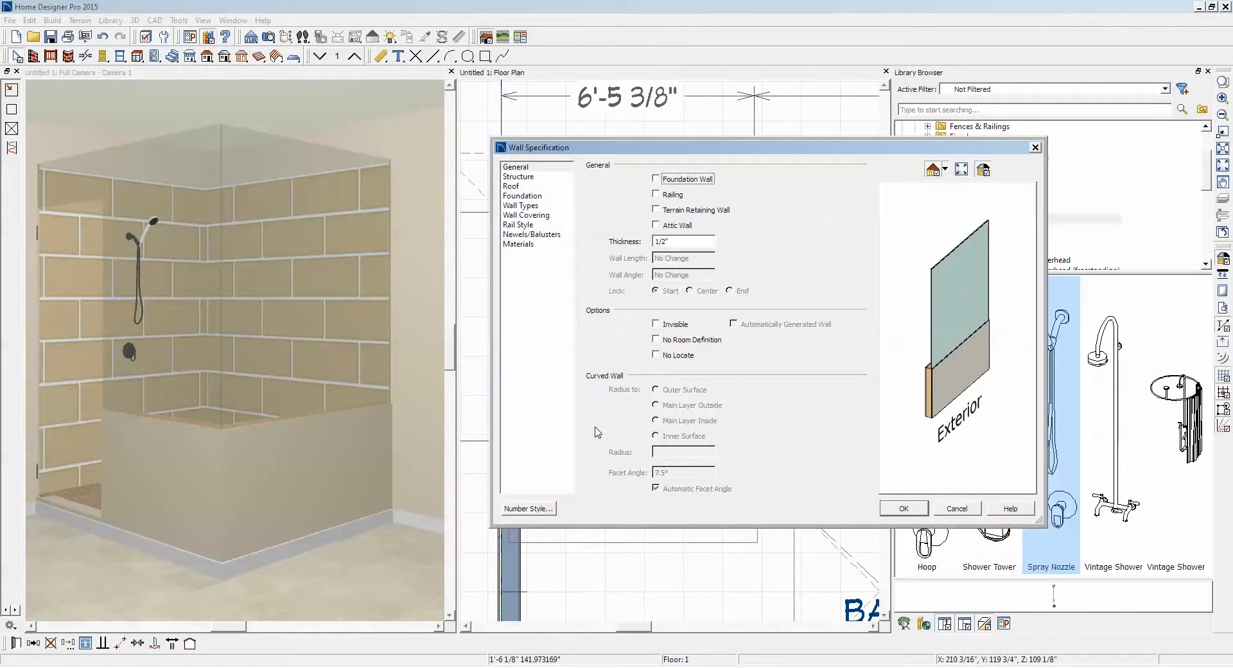
left_click(514, 206)
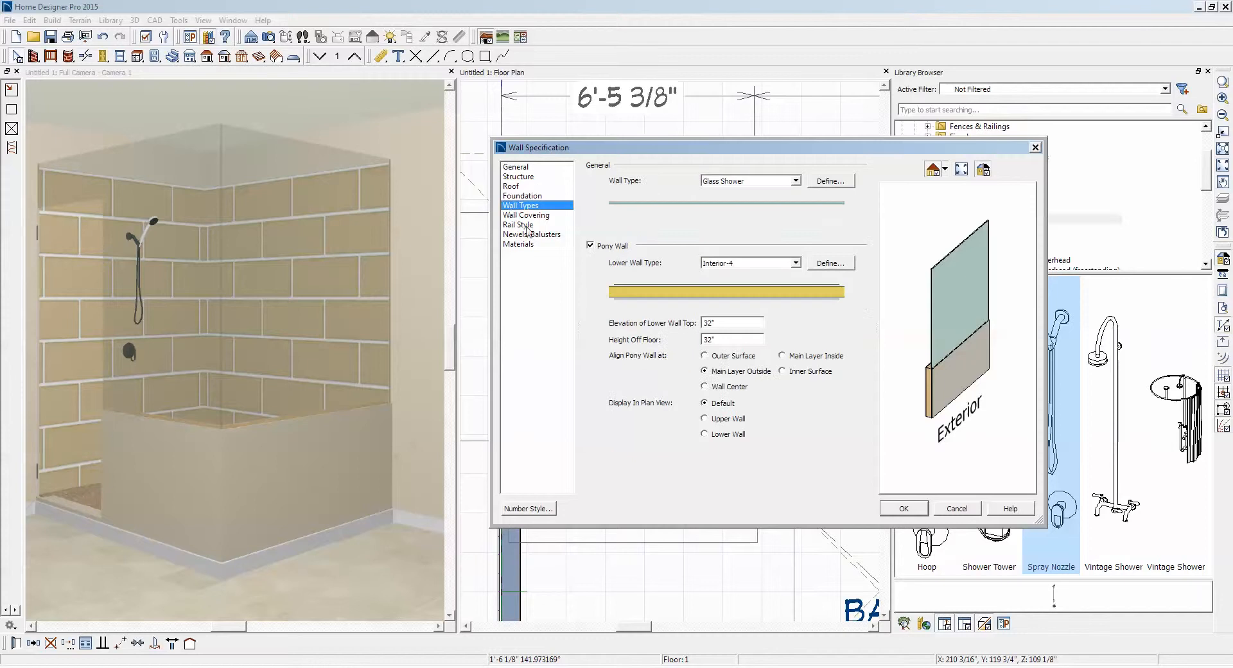
left_click(712, 435)
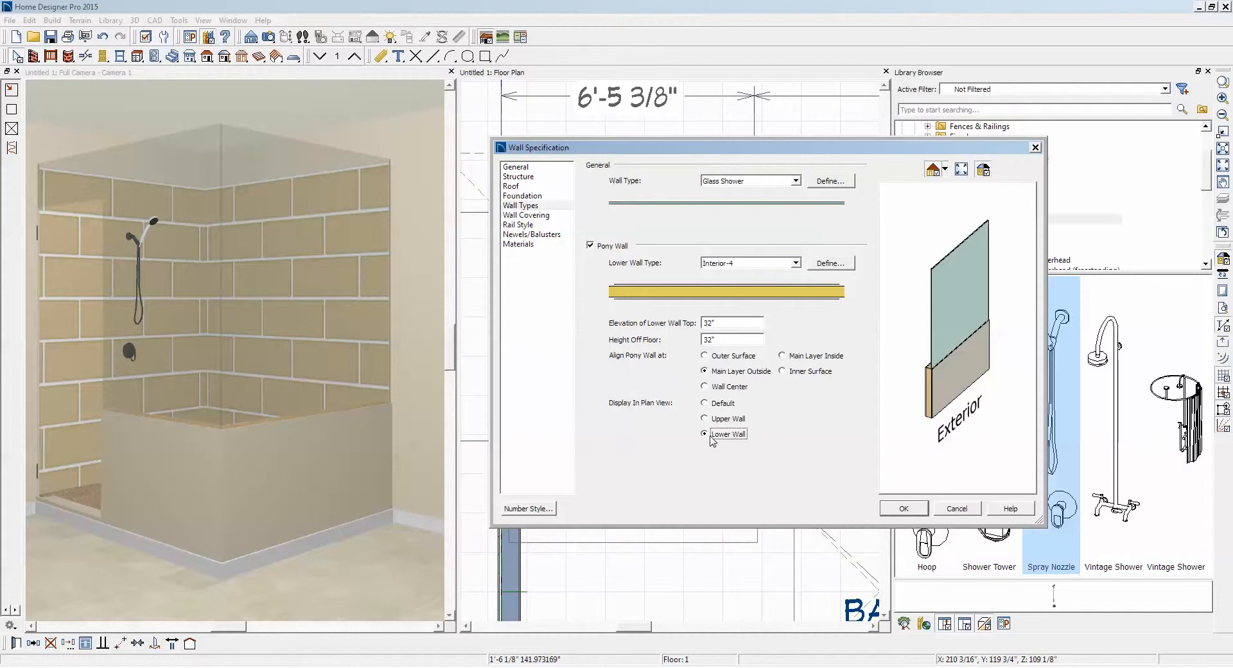
left_click(901, 508)
Step: Stretch the rectangular polyline along the side pony wall to the outer front corner, making it about 5'-5" long
scroll(783, 295, "up", 3)
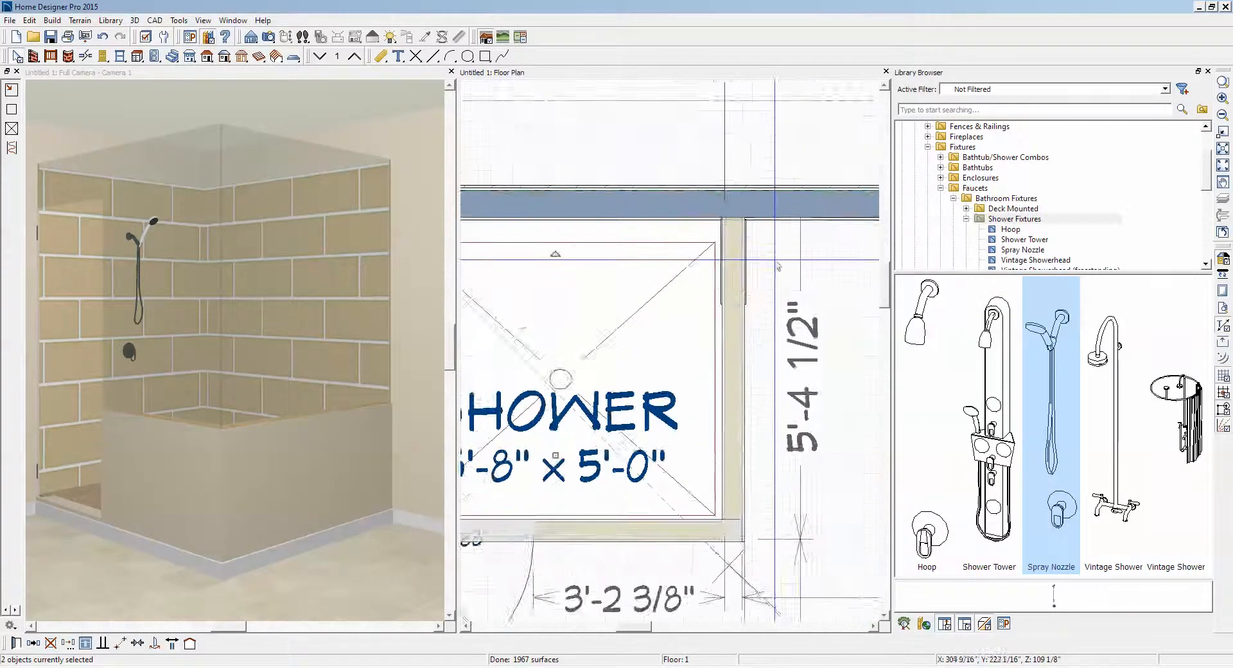
scroll(781, 316, "down", 2)
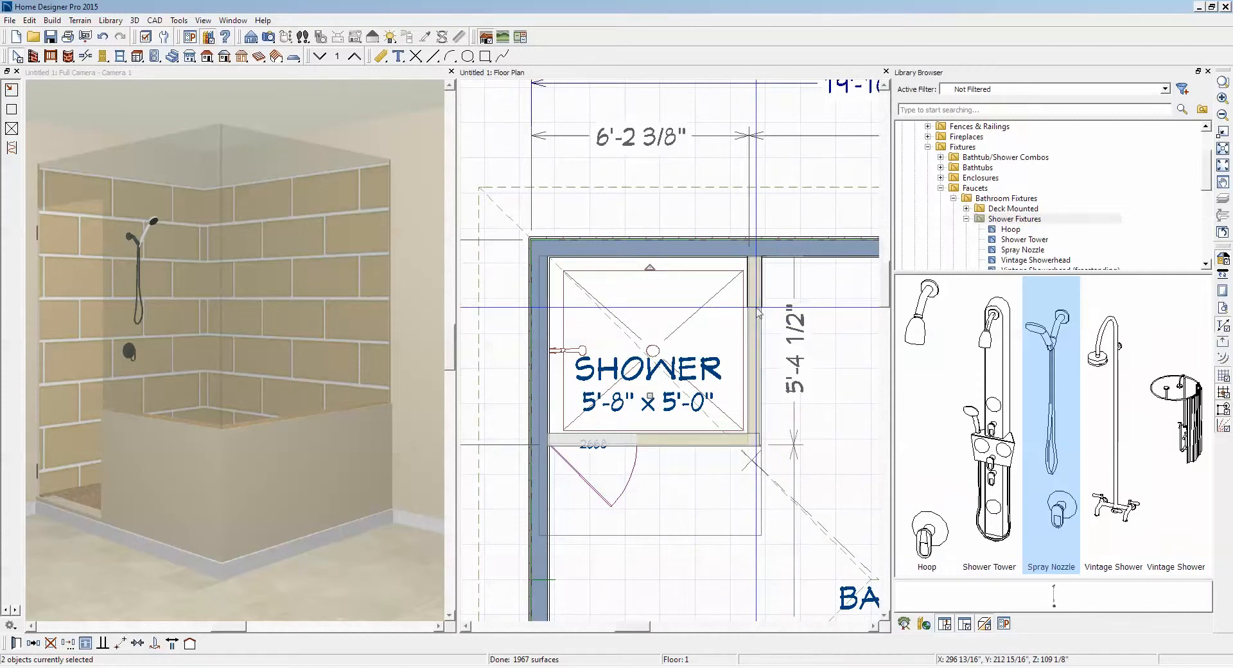
left_click(757, 308)
key("Tab")
key("Tab")
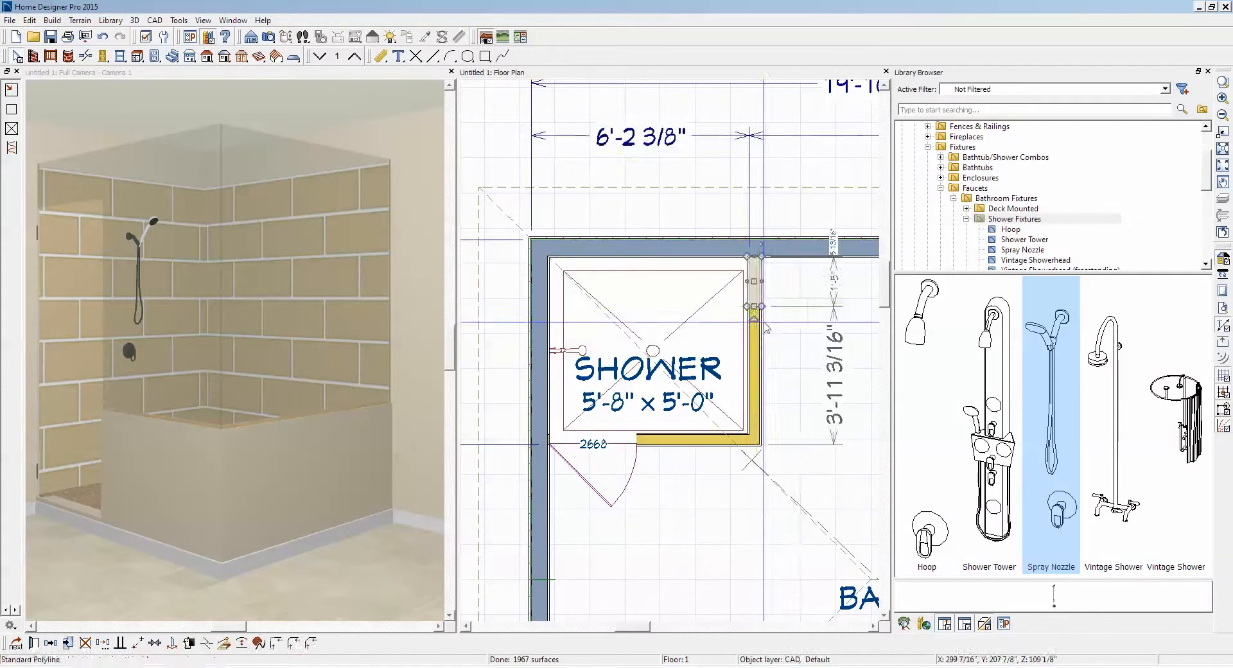
left_click_drag(755, 306, 754, 445)
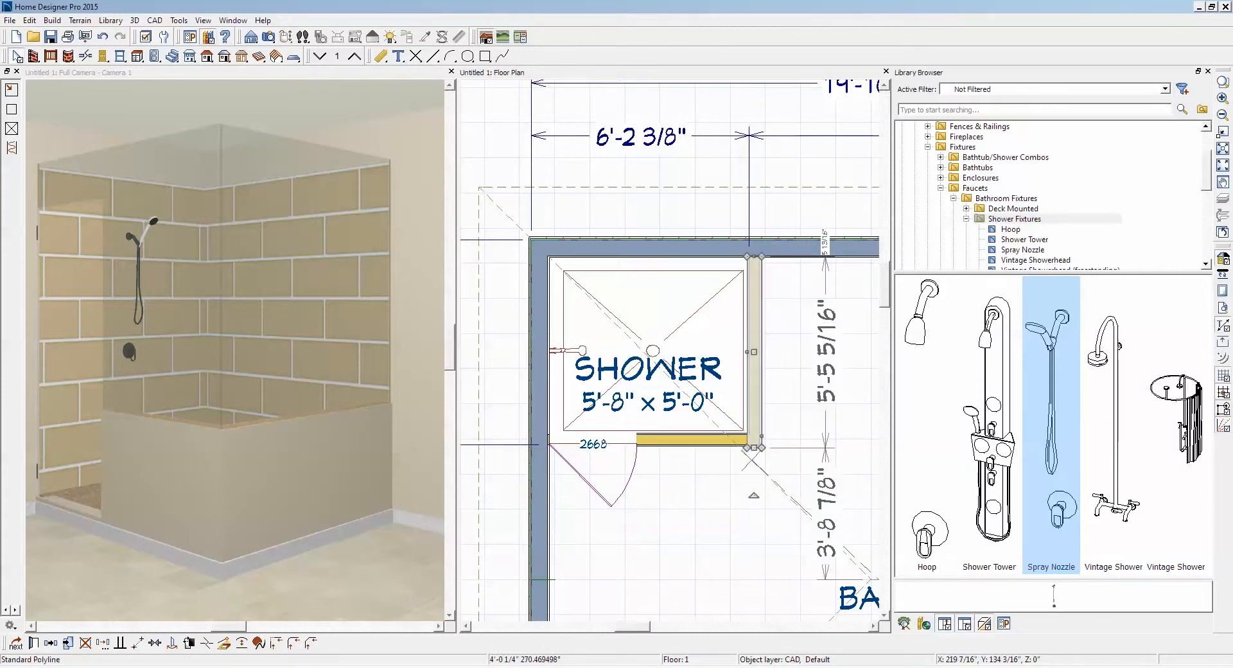
Step: Break the polyline's inner edge near the front corner and extend that end over the front pony wall to the door opening
left_click(209, 643)
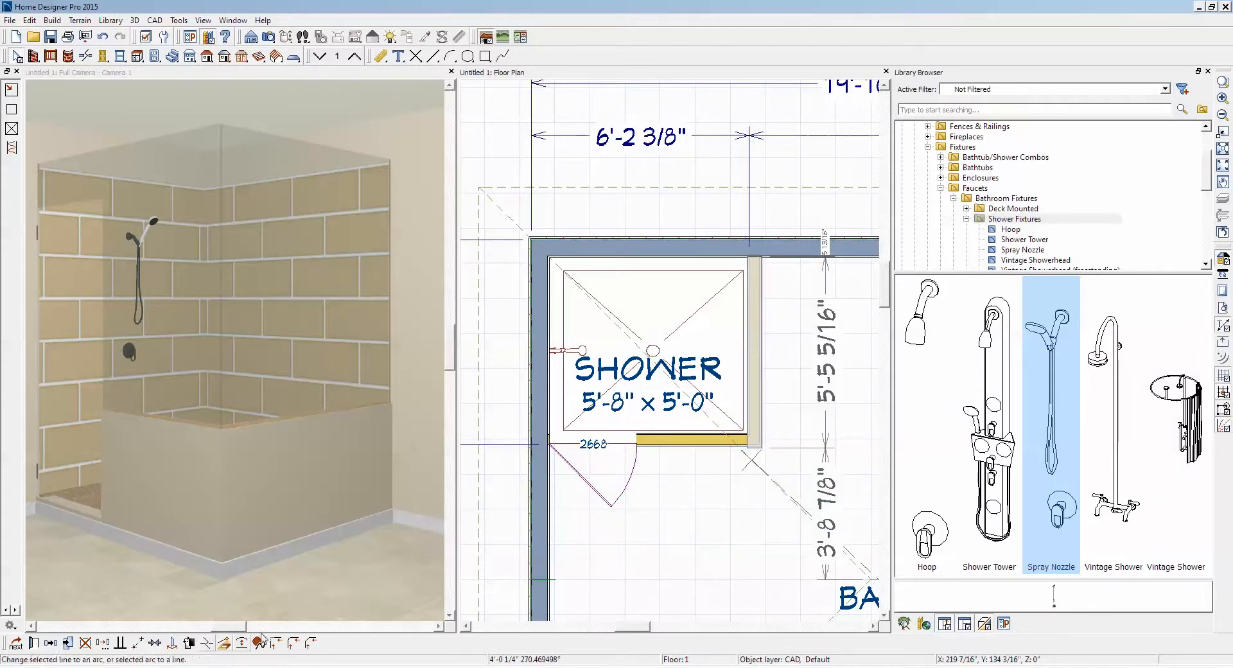
left_click(749, 441)
left_click_drag(749, 442, 637, 452)
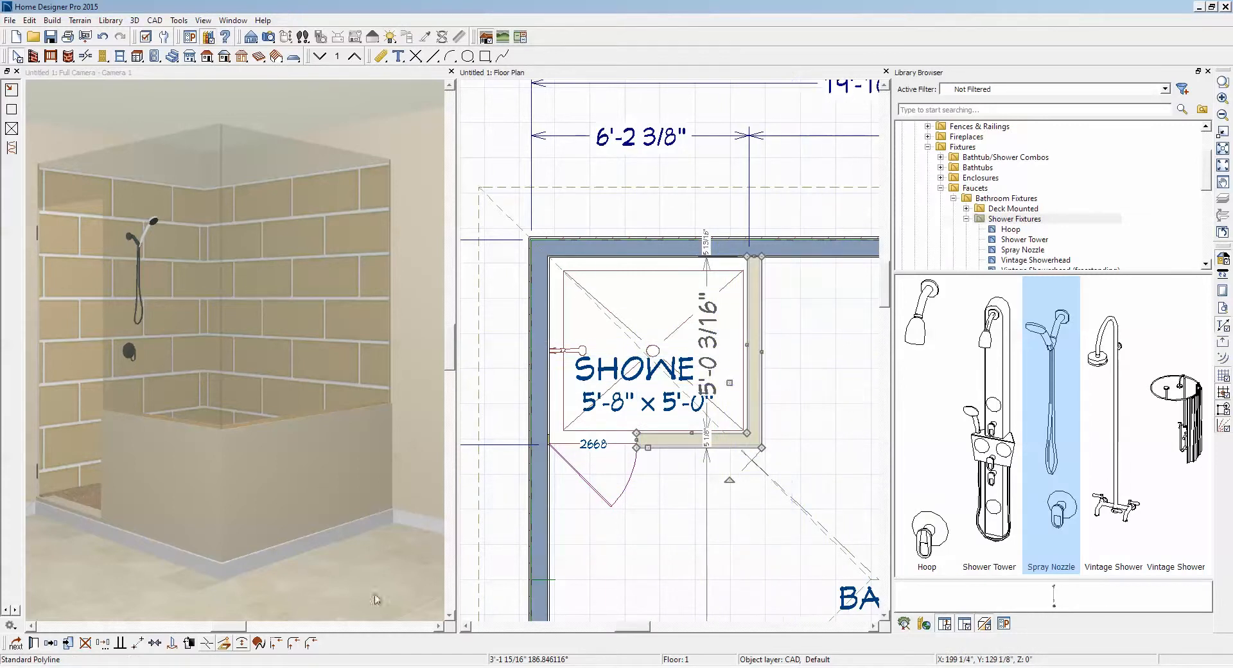
Step: Convert the L-shaped polyline to a slab with its top elevation at 34" and a thickness of 3"
left_click(224, 643)
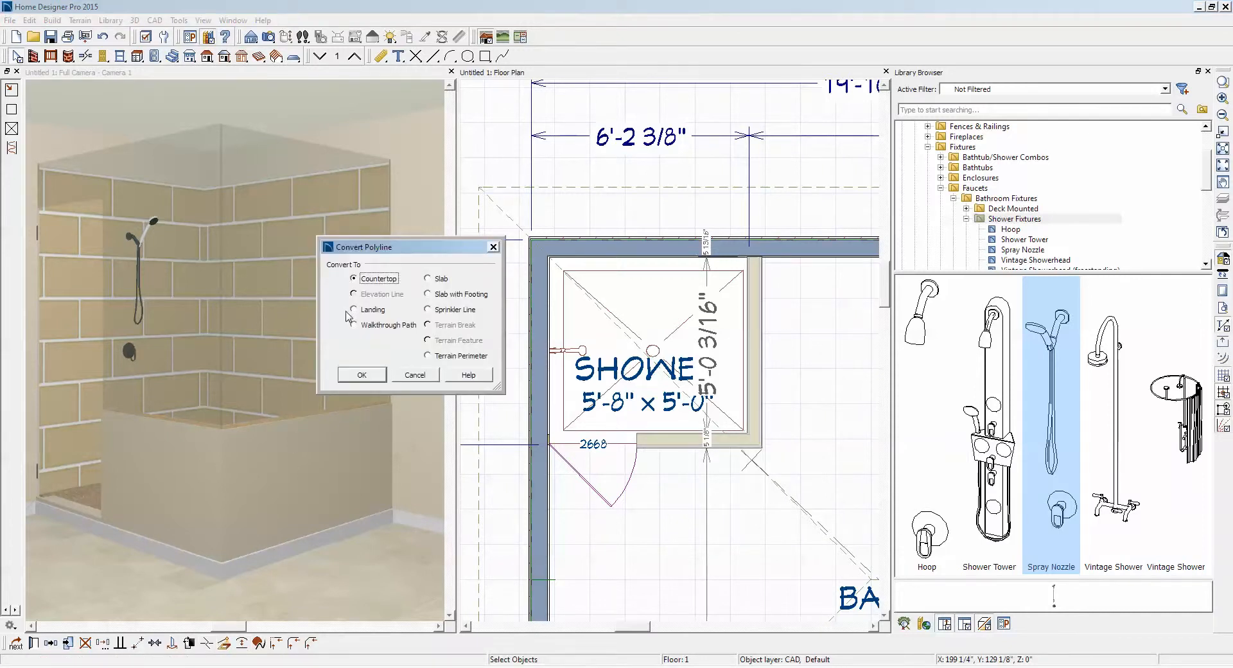
left_click(428, 279)
left_click(362, 375)
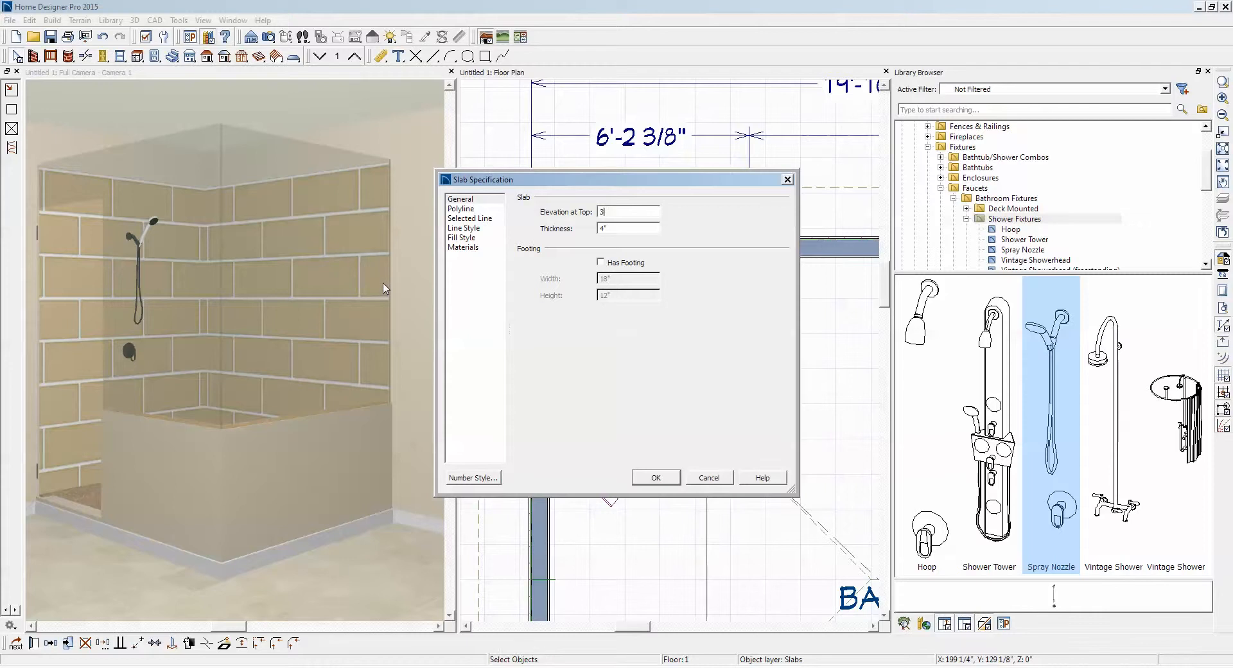
type("4")
type("3")
Step: Assign the plan material Color - Bone to the slab and apply the slab settings
left_click(464, 248)
left_click(589, 223)
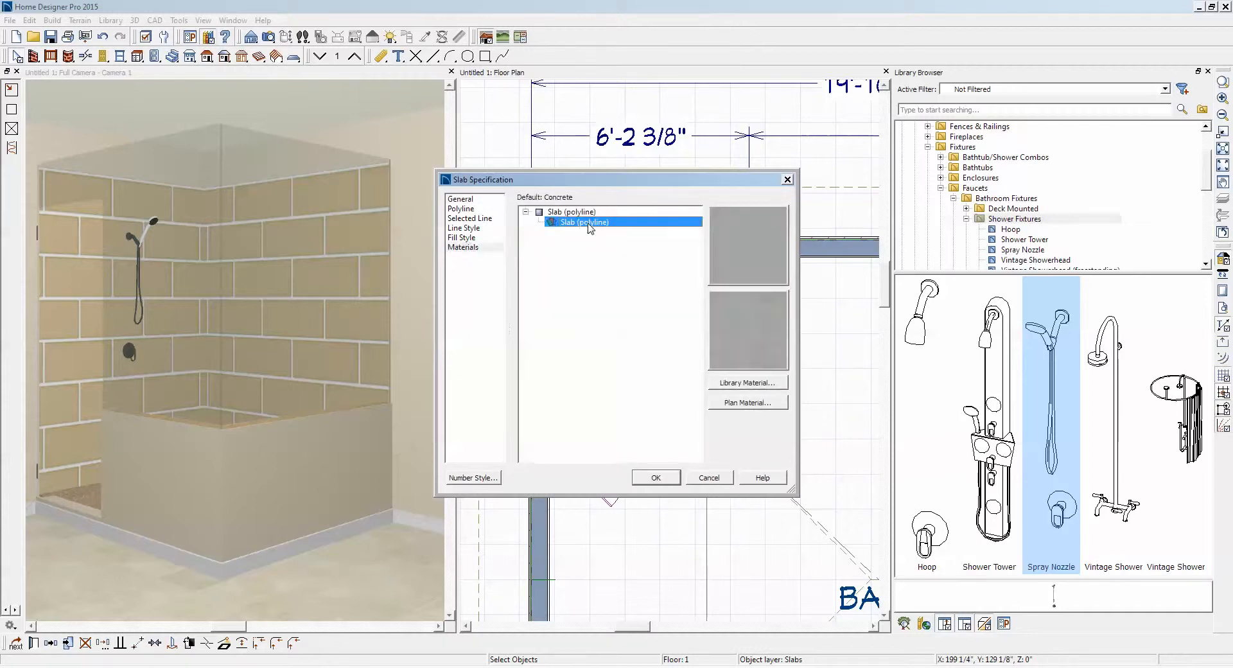
left_click(764, 405)
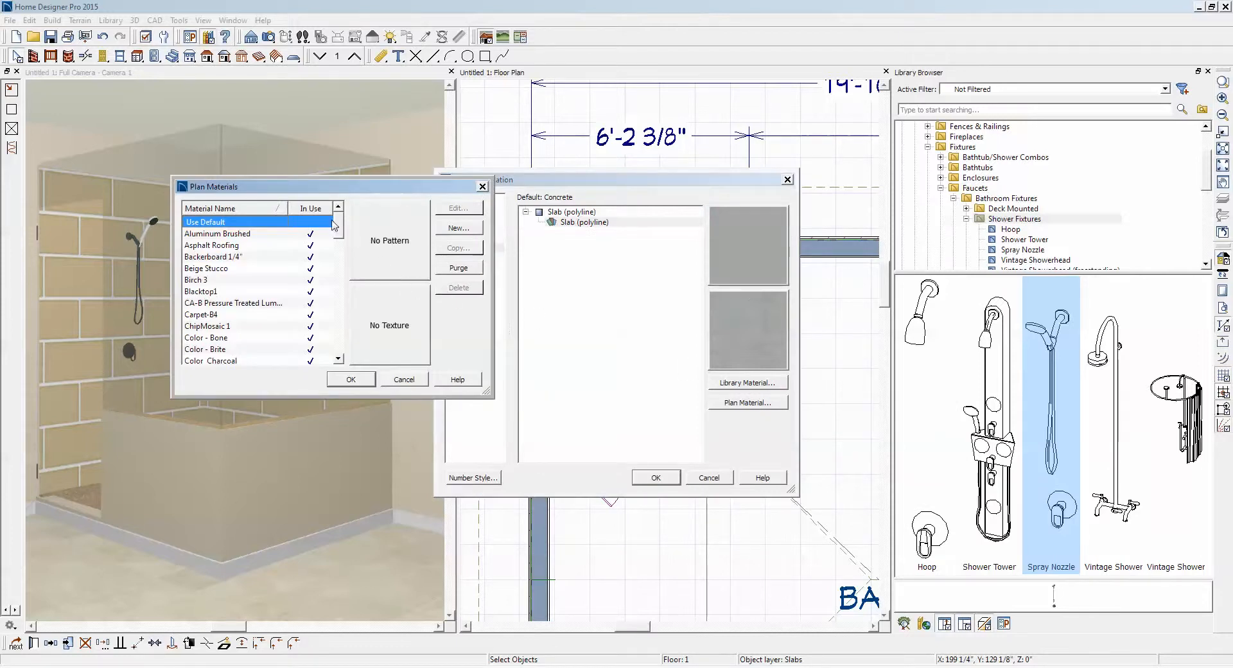
left_click_drag(334, 227, 334, 235)
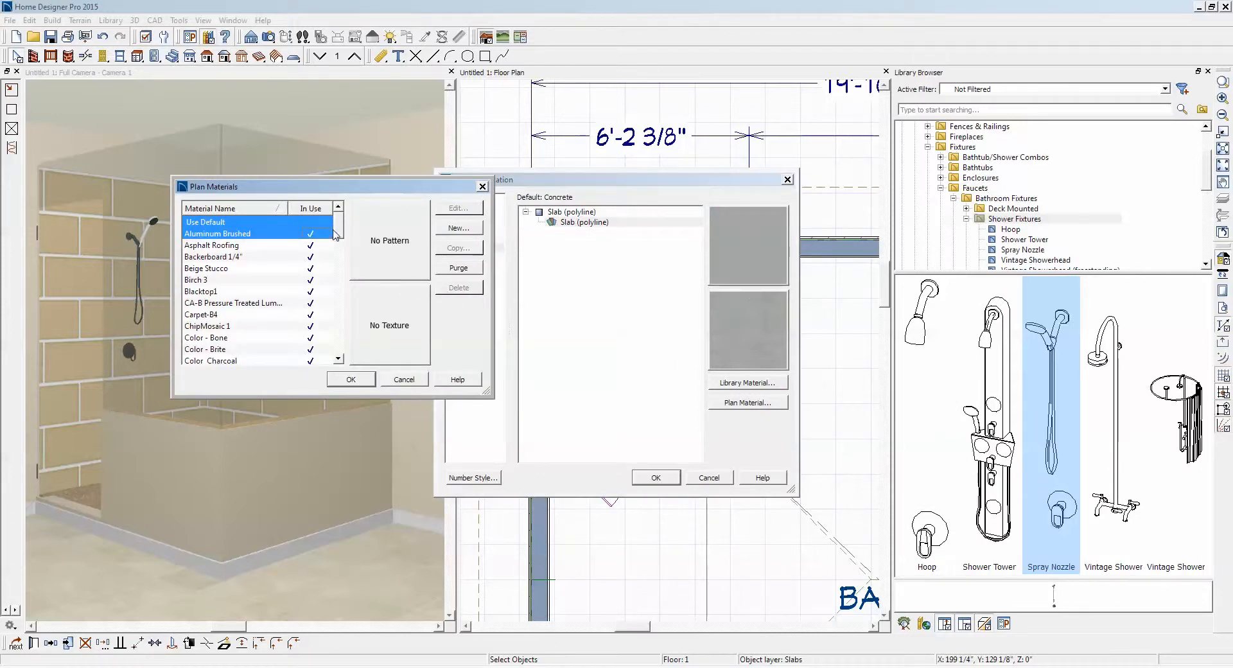
left_click(218, 338)
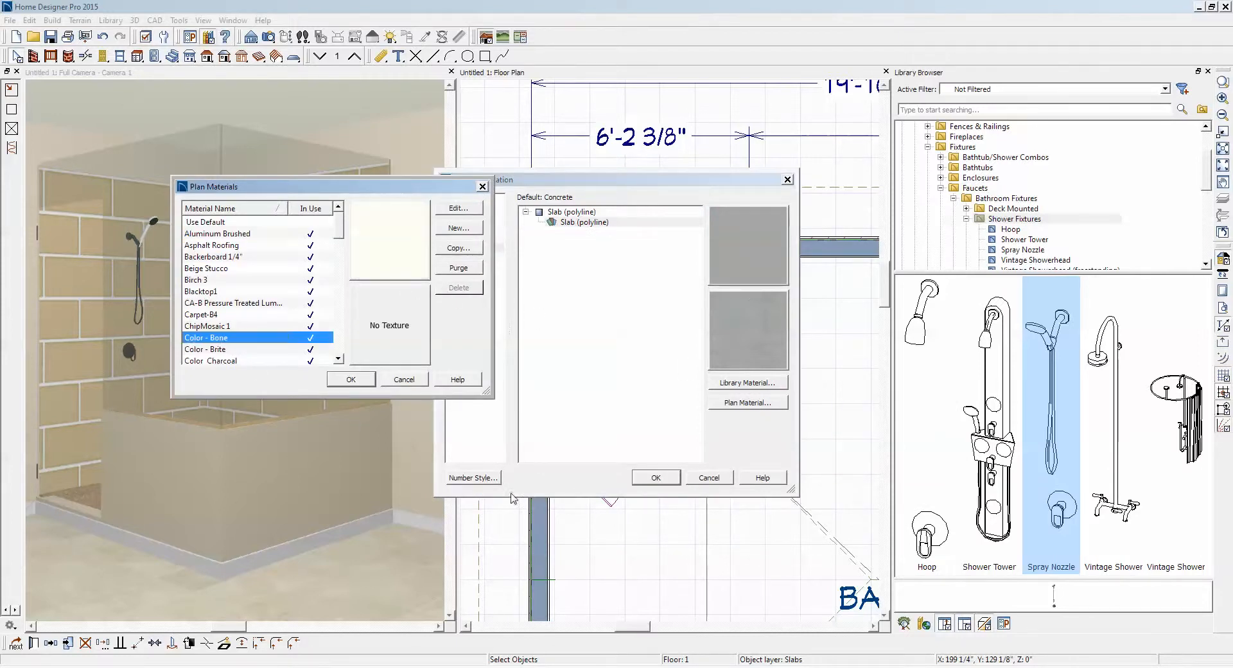
left_click(335, 381)
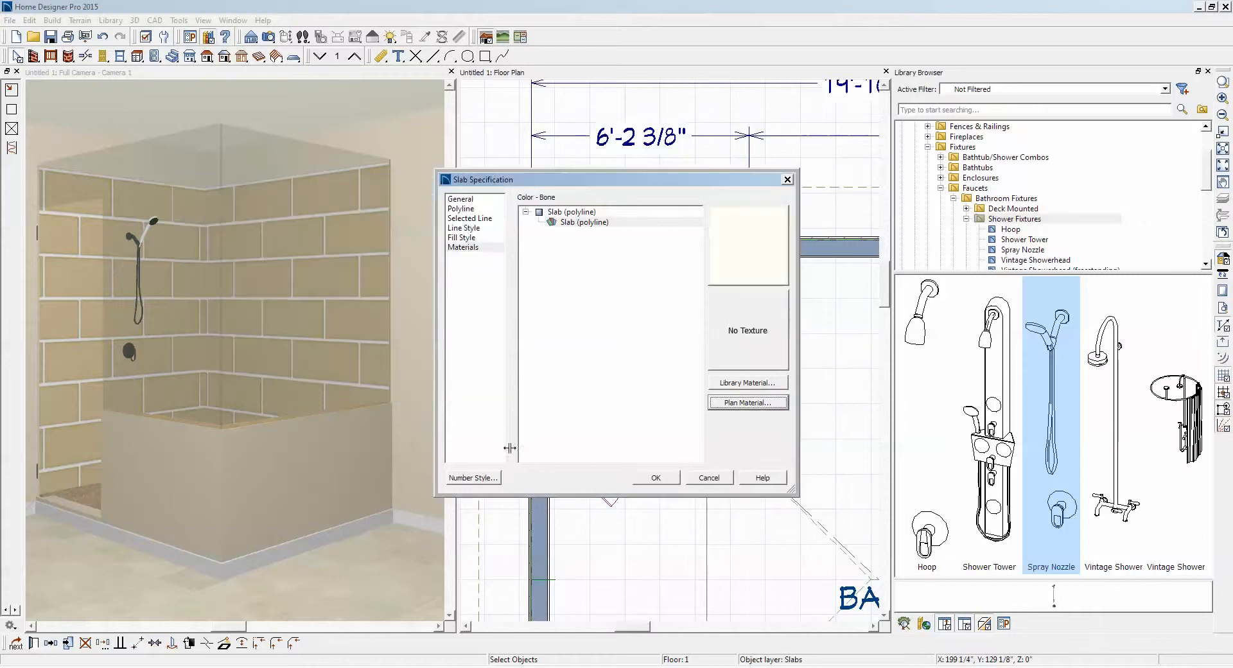
left_click(656, 478)
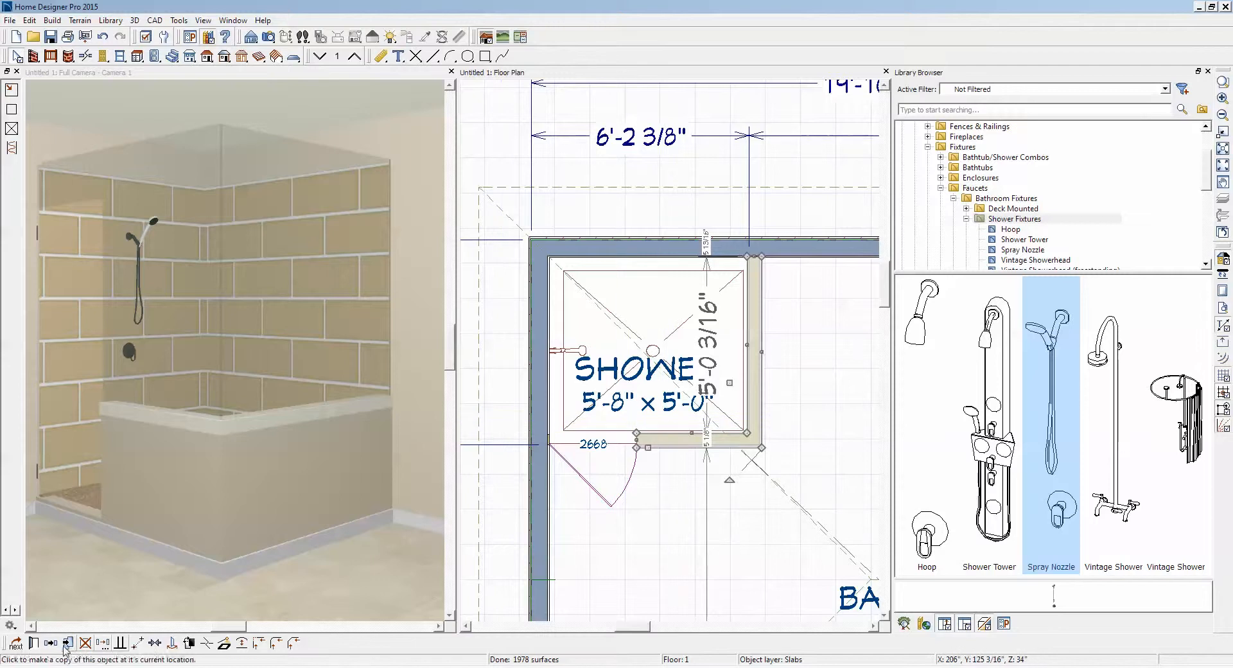
Step: Set the wall cap slab's top elevation to 33" and its thickness to 2"
left_click(35, 644)
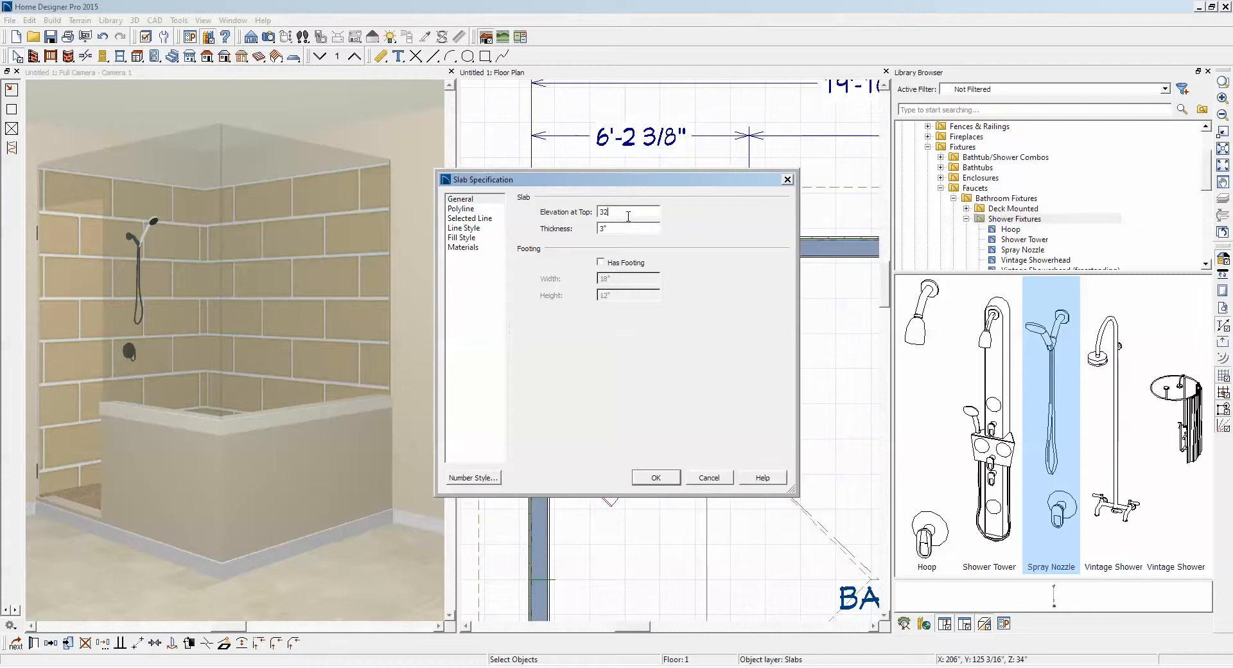
left_click_drag(628, 217, 484, 237)
type("33")
left_click_drag(622, 232, 448, 272)
type("2")
left_click(656, 477)
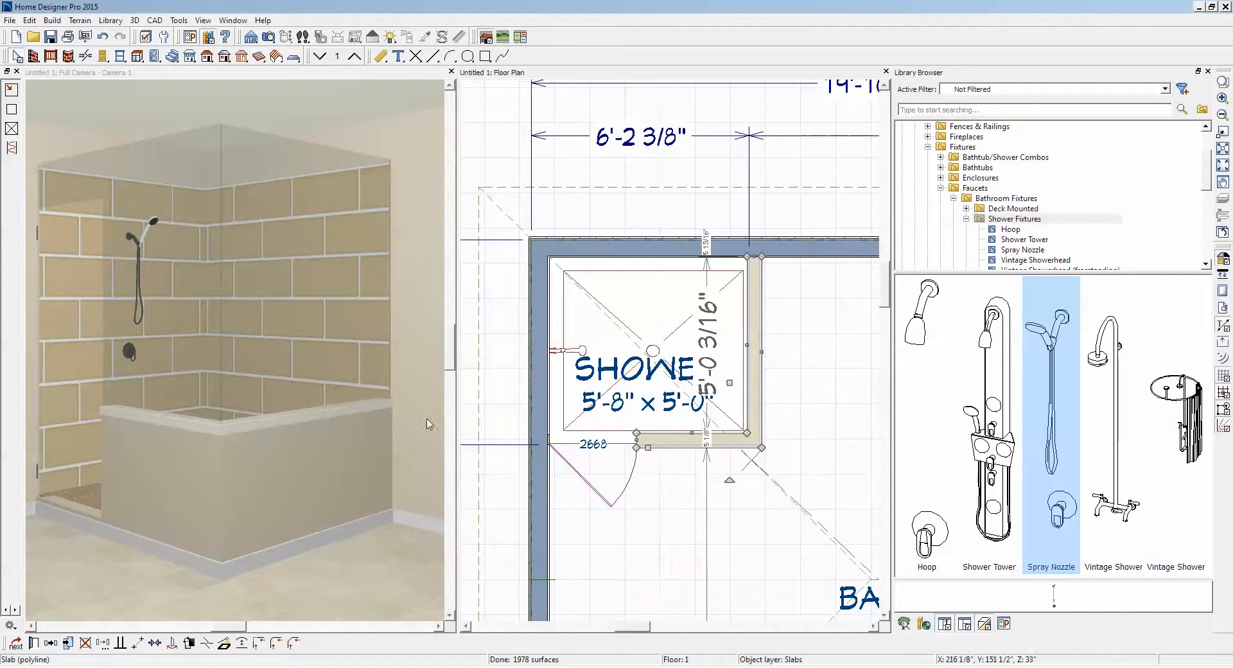
scroll(392, 432, "down", 2)
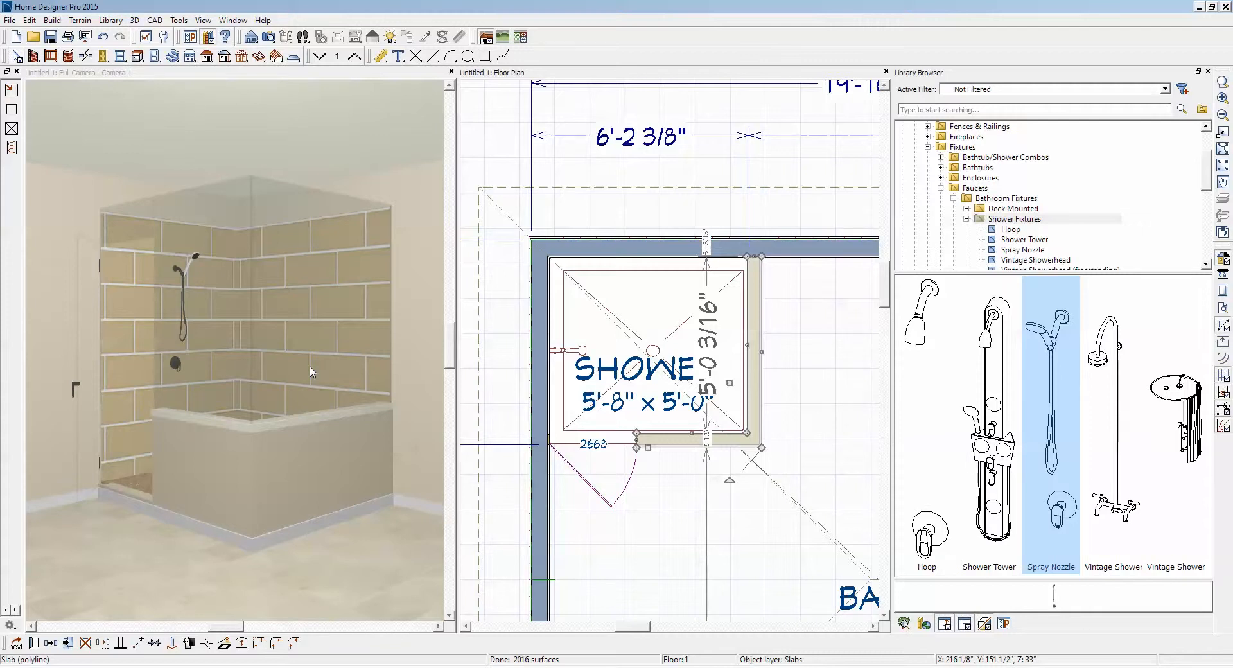
key("Escape")
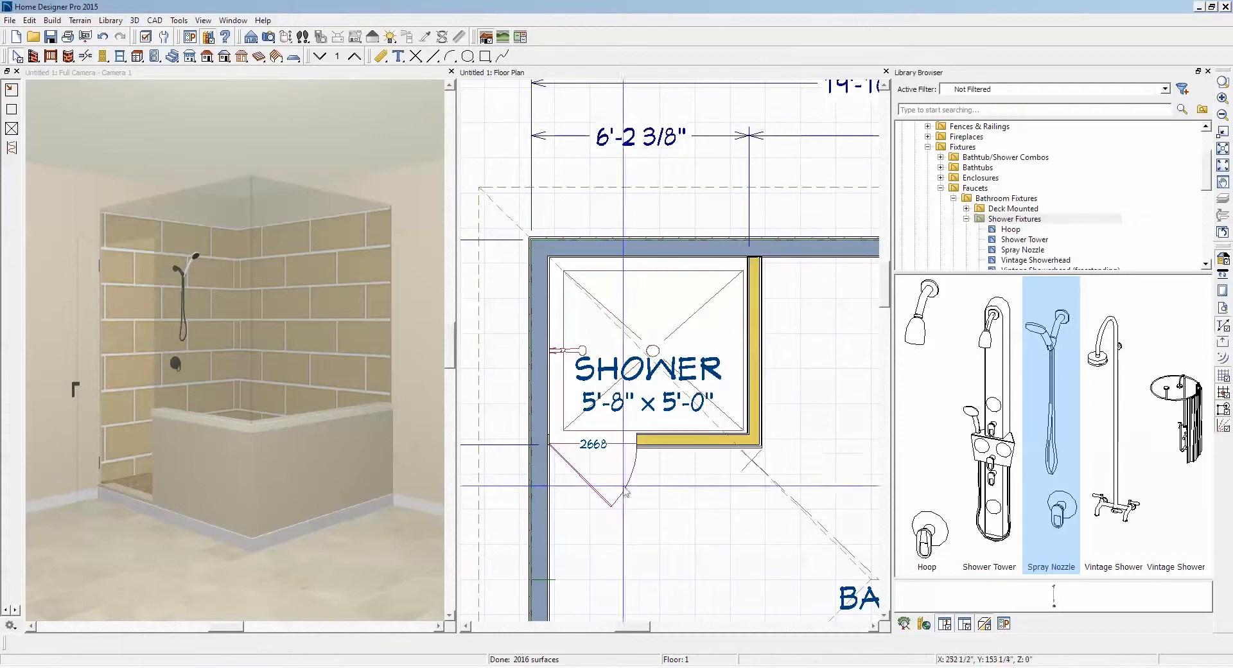
Step: Give the wall cap slab an Angle2 Hatch fill pattern with Transparent Pattern Fill enabled
left_click(720, 459)
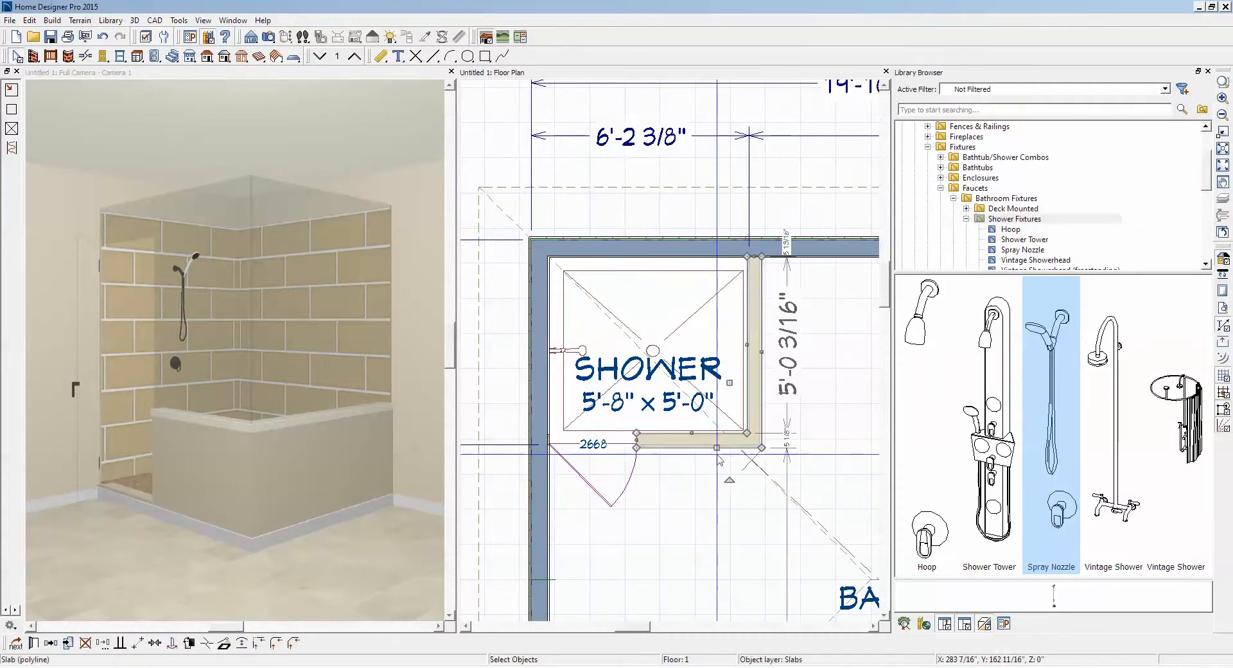
left_click(33, 643)
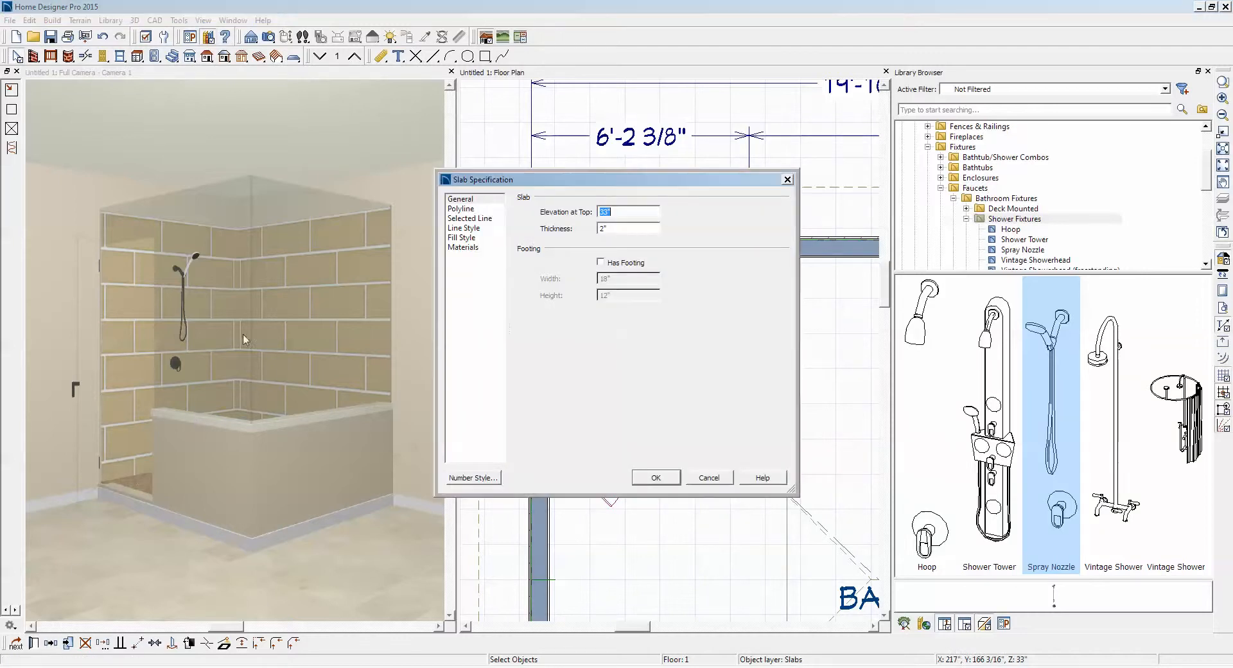
left_click(461, 238)
left_click(659, 217)
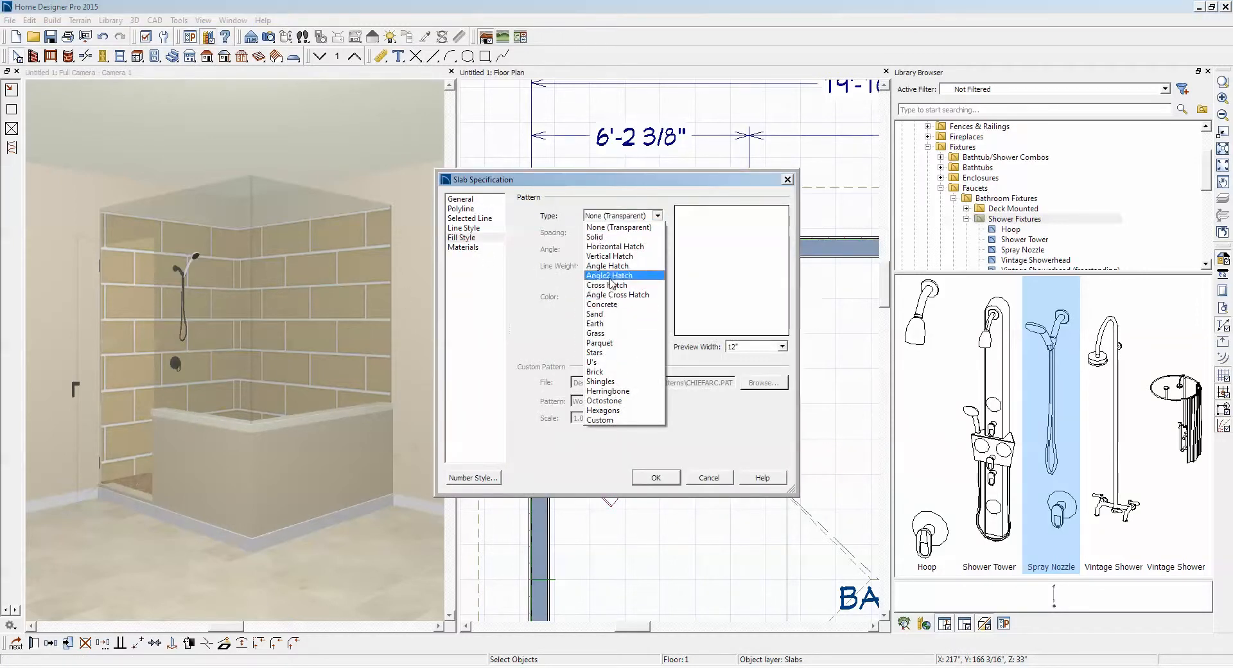
left_click(610, 276)
left_click_drag(661, 474, 654, 440)
left_click(587, 282)
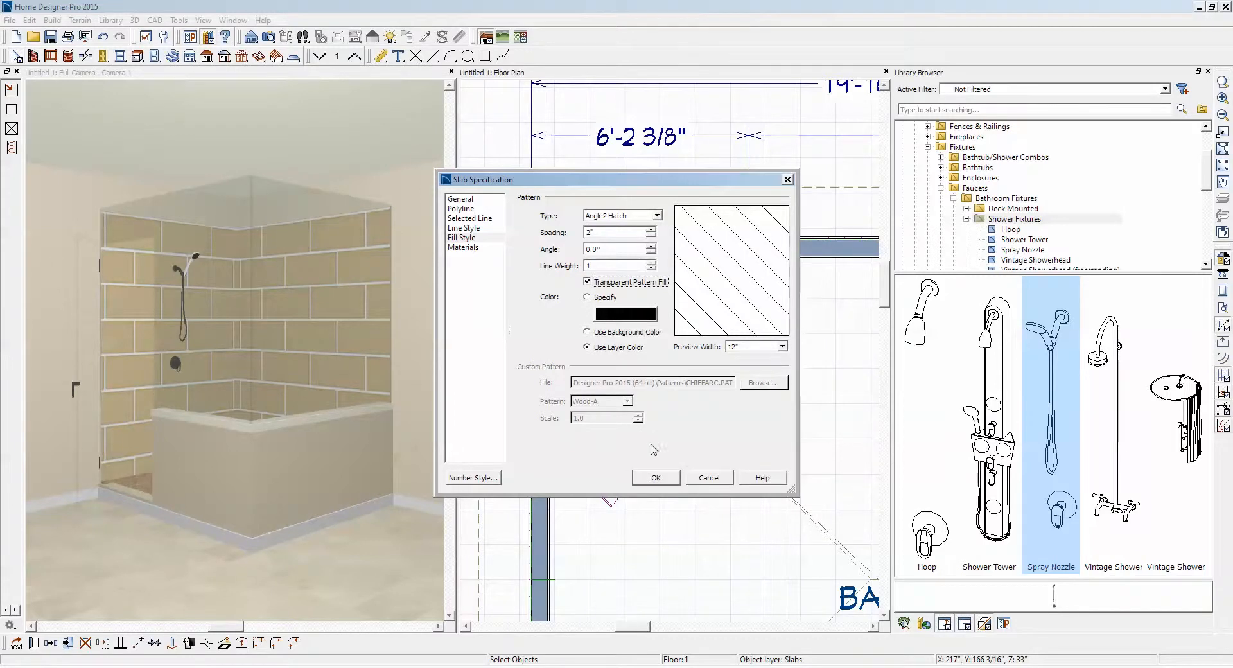
left_click(655, 476)
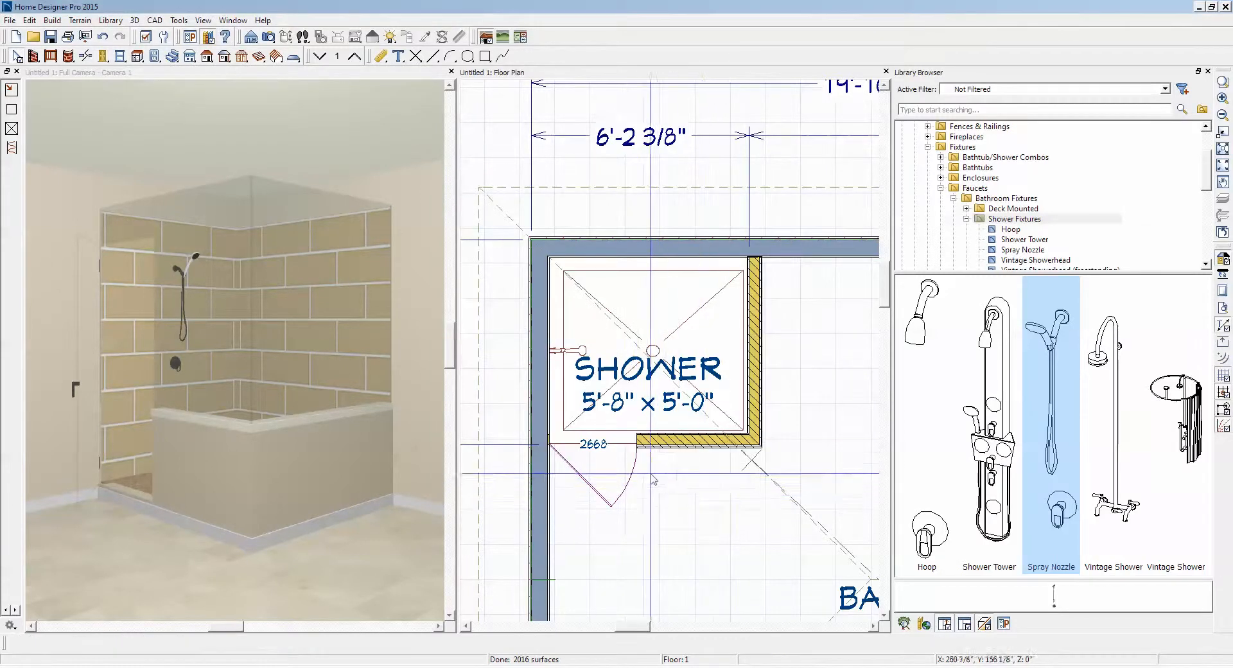
Step: Change the plan view display of both shower pony walls to draw the upper glass wall instead of the lower wall
left_click(714, 453)
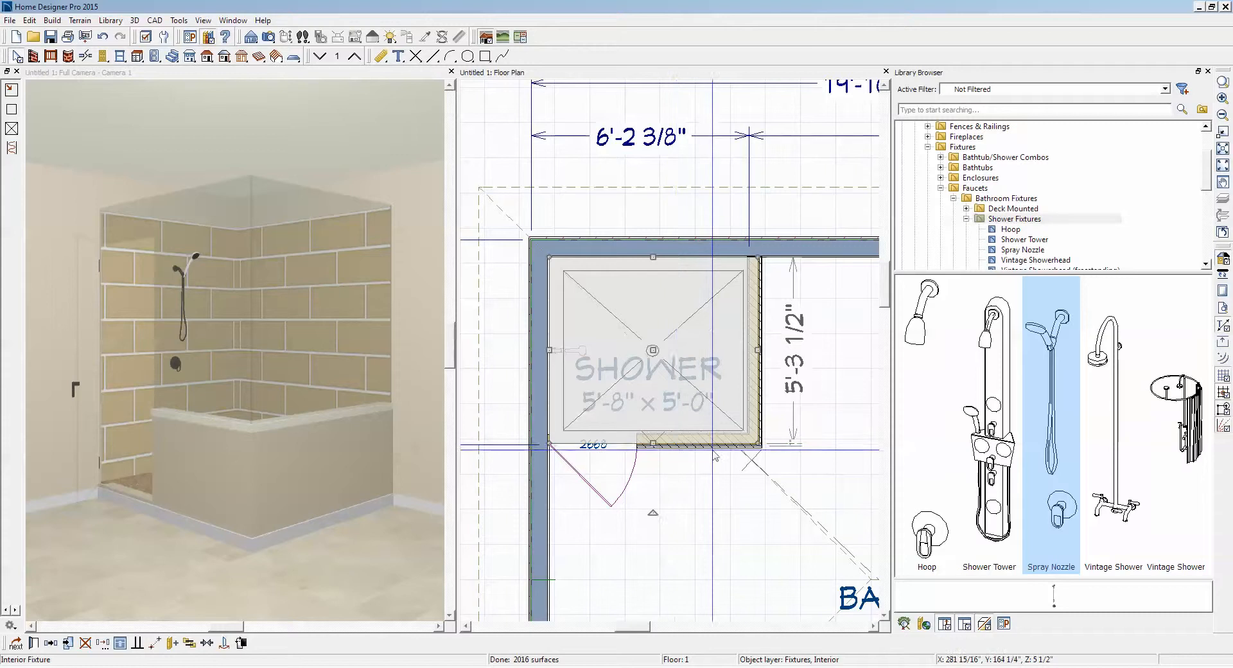
key("Tab")
left_click(759, 380, "shift")
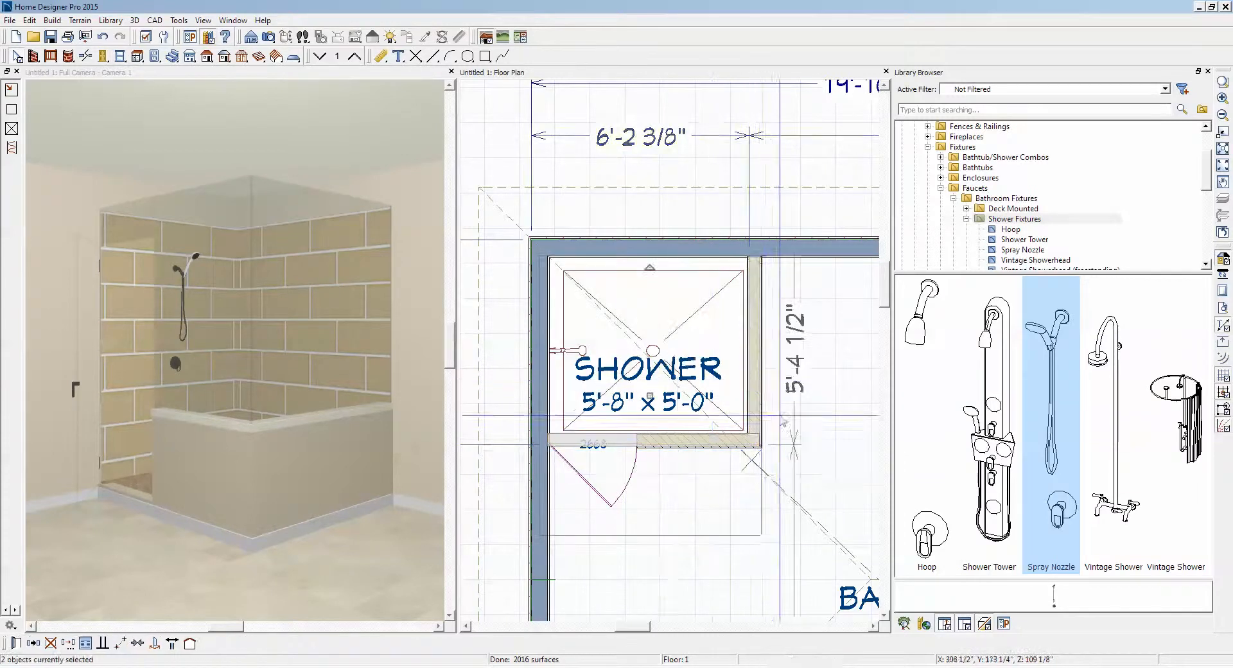
left_click(16, 644)
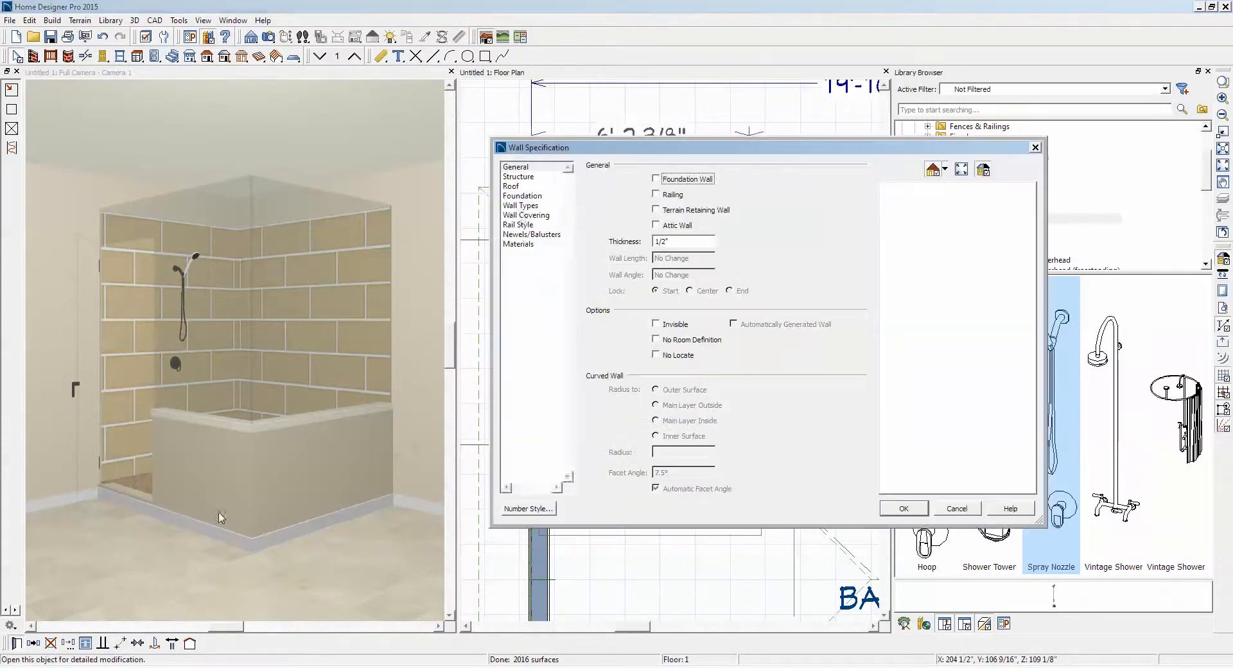
left_click(521, 206)
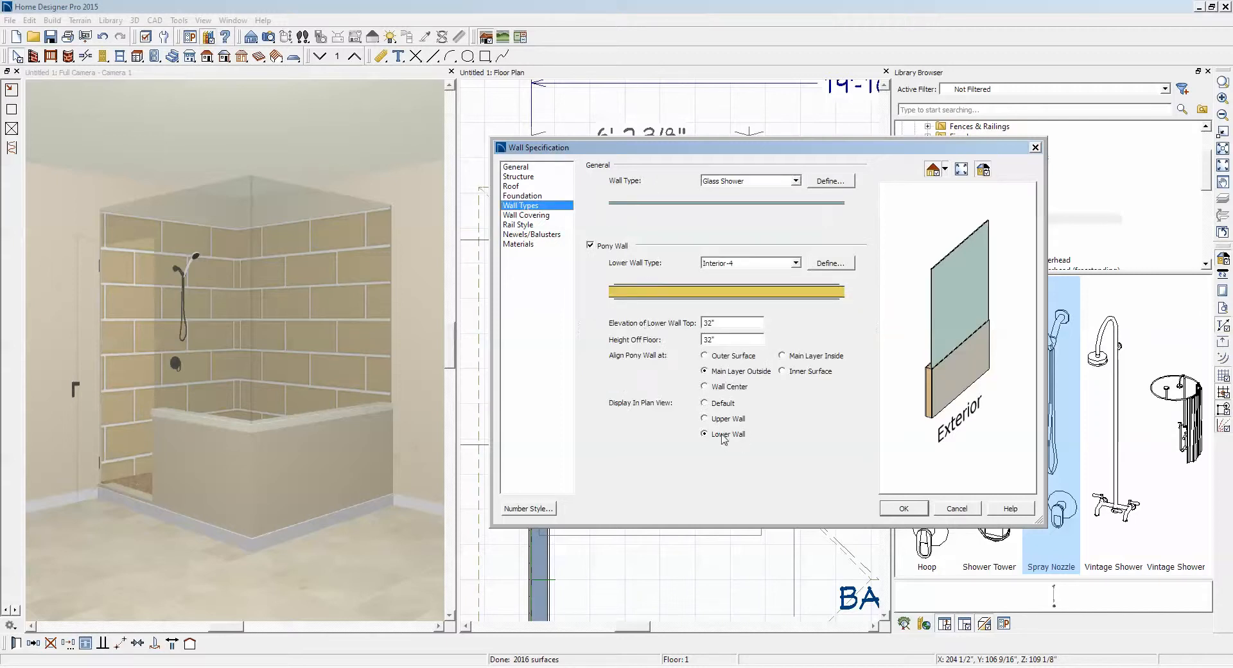
left_click(889, 512)
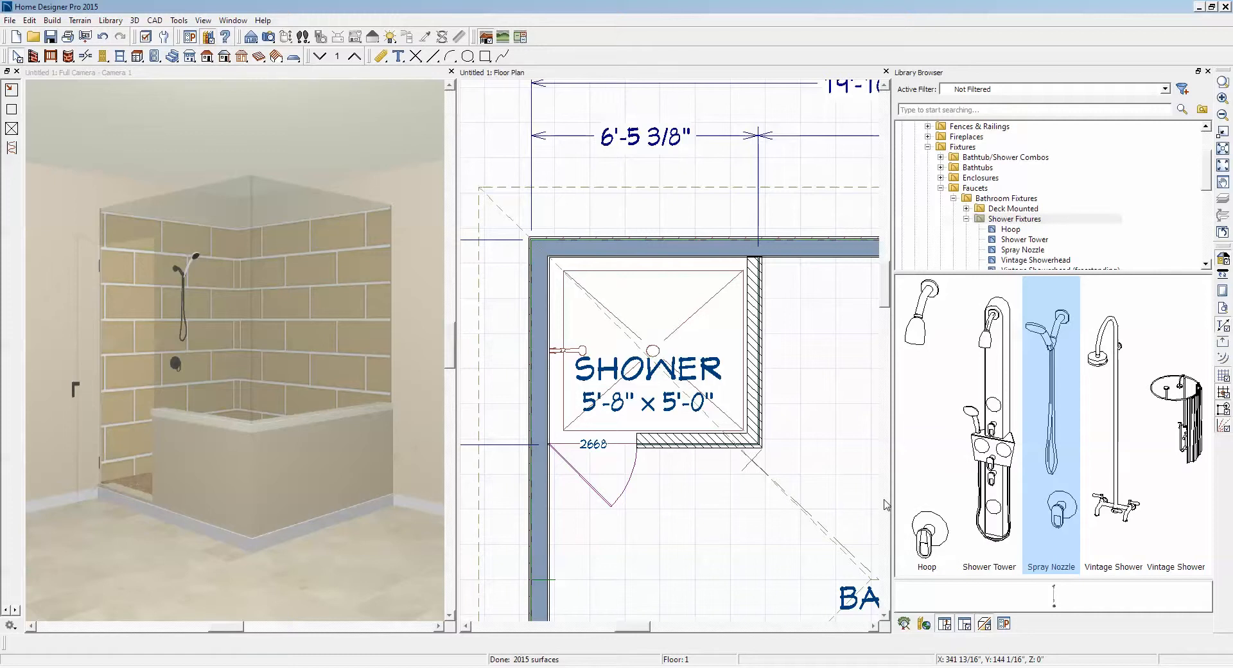